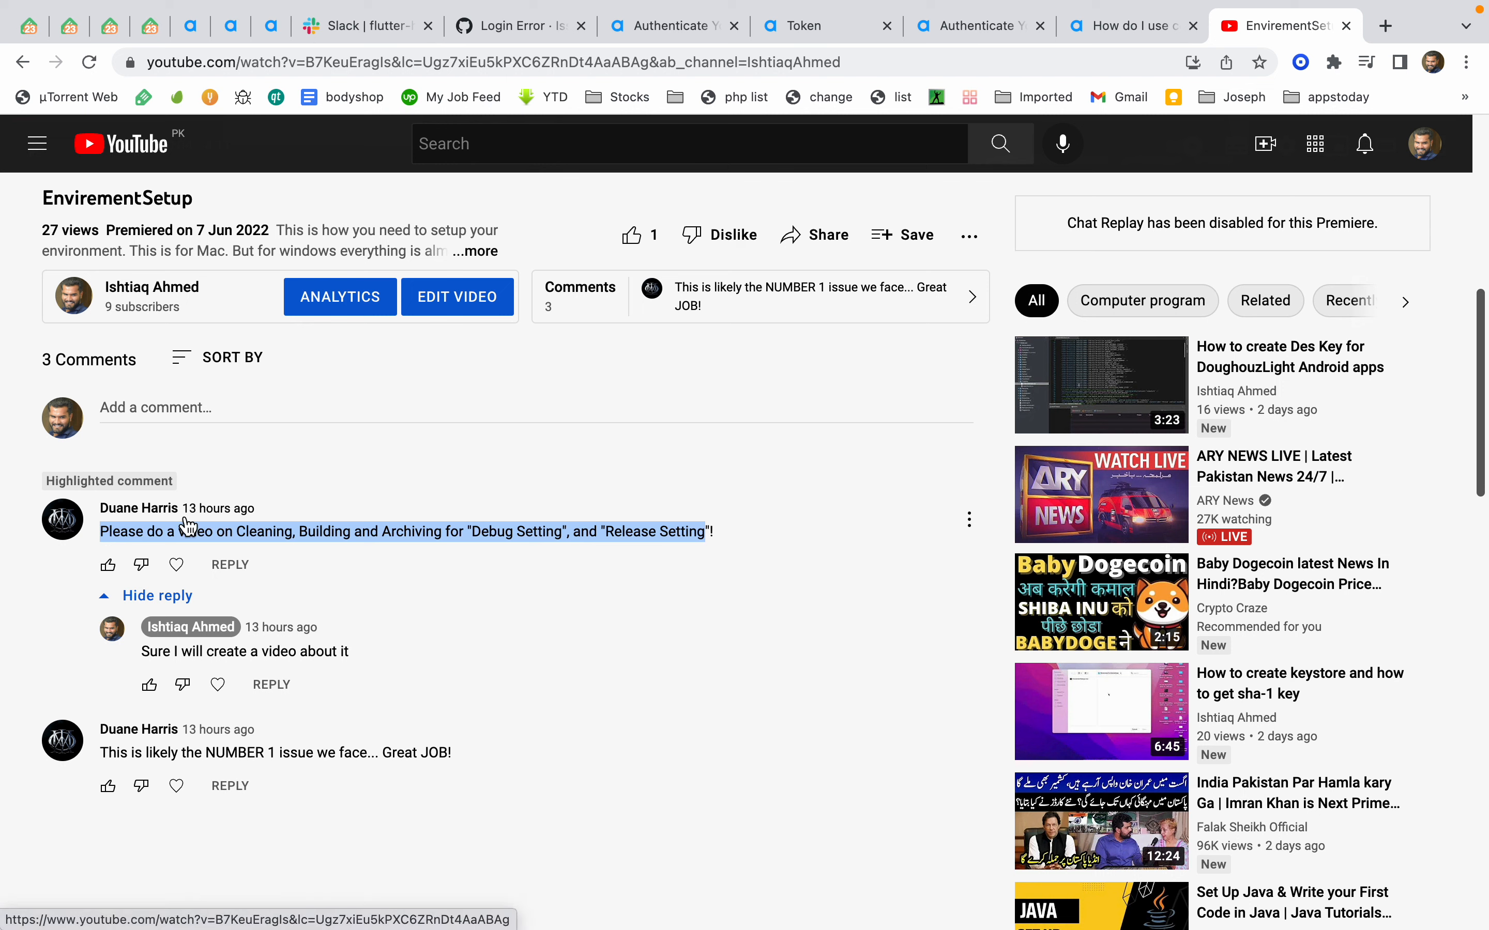
Return to Visual Studio and open the project options of the WoWonder Android project
key("ctrl+Left")
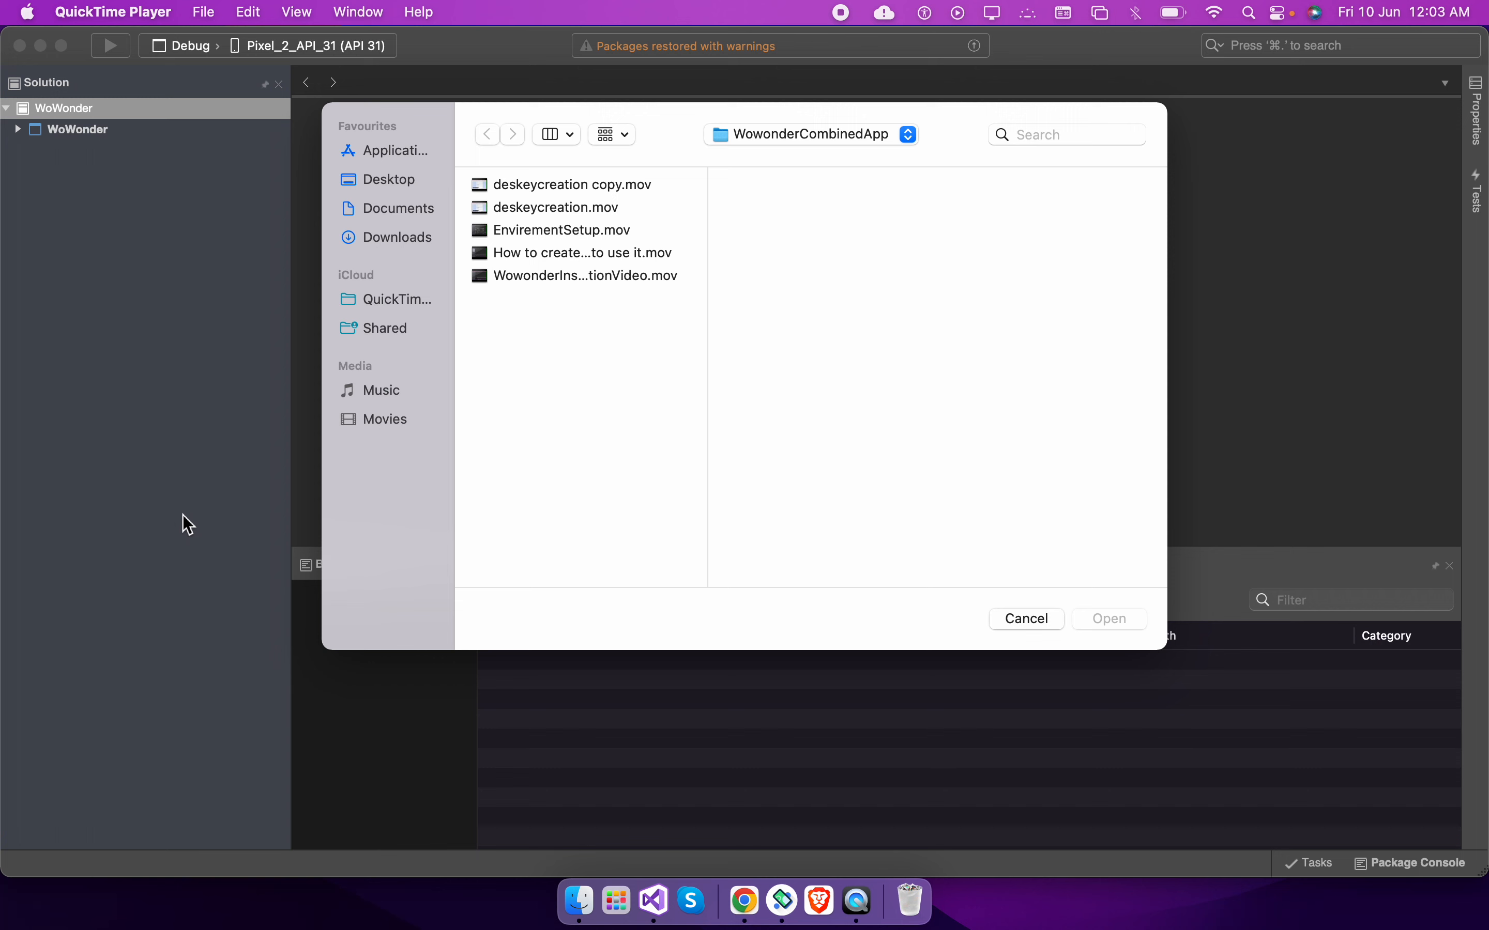
left_click(168, 280)
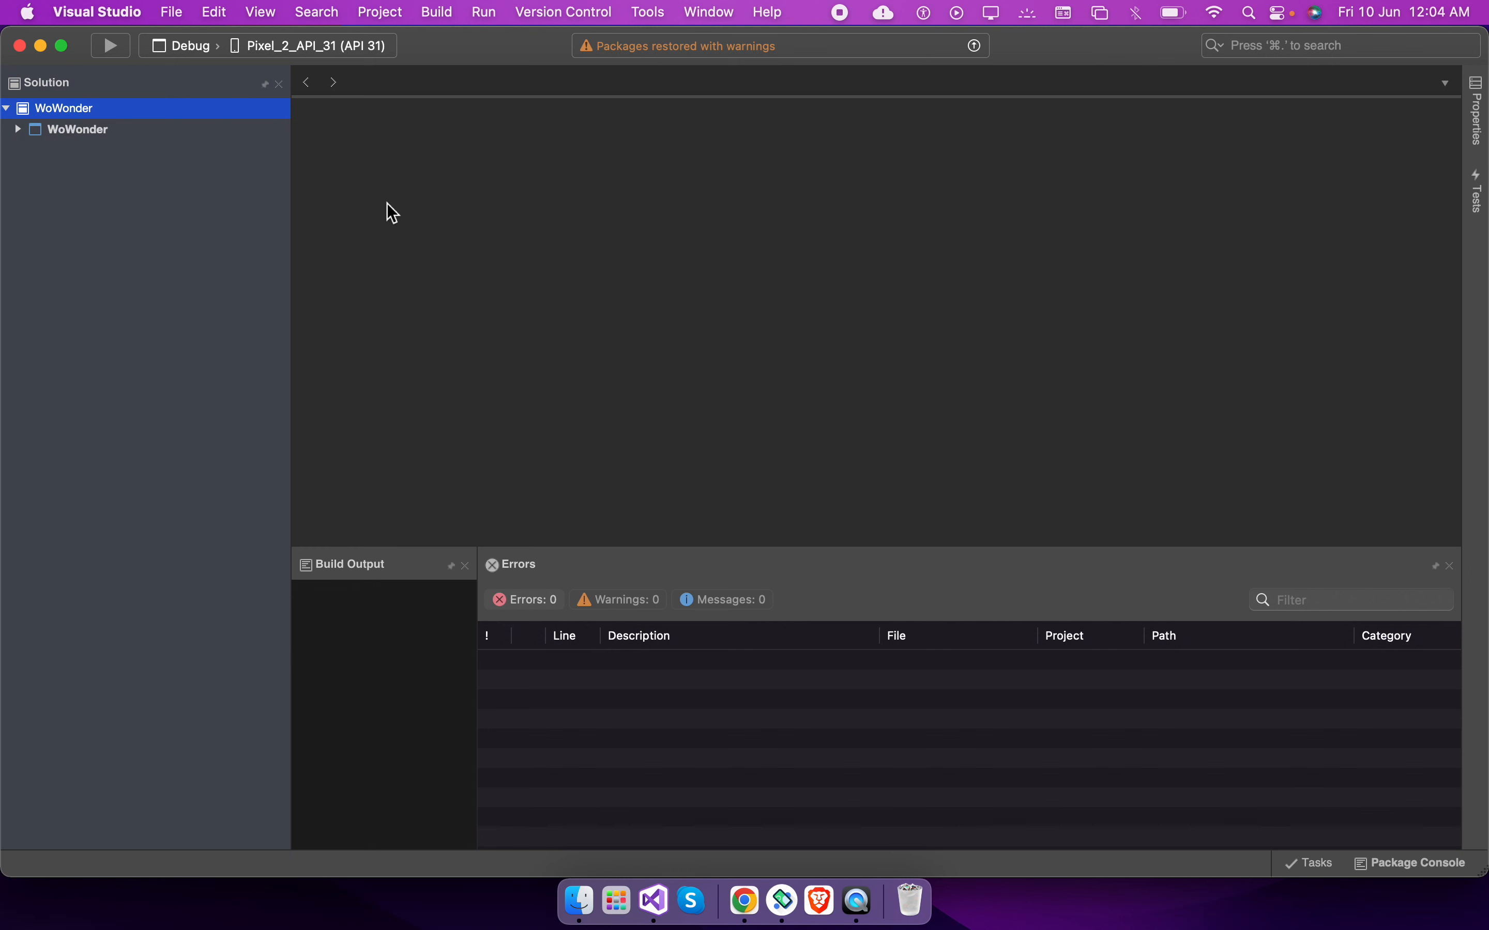
left_click(65, 137)
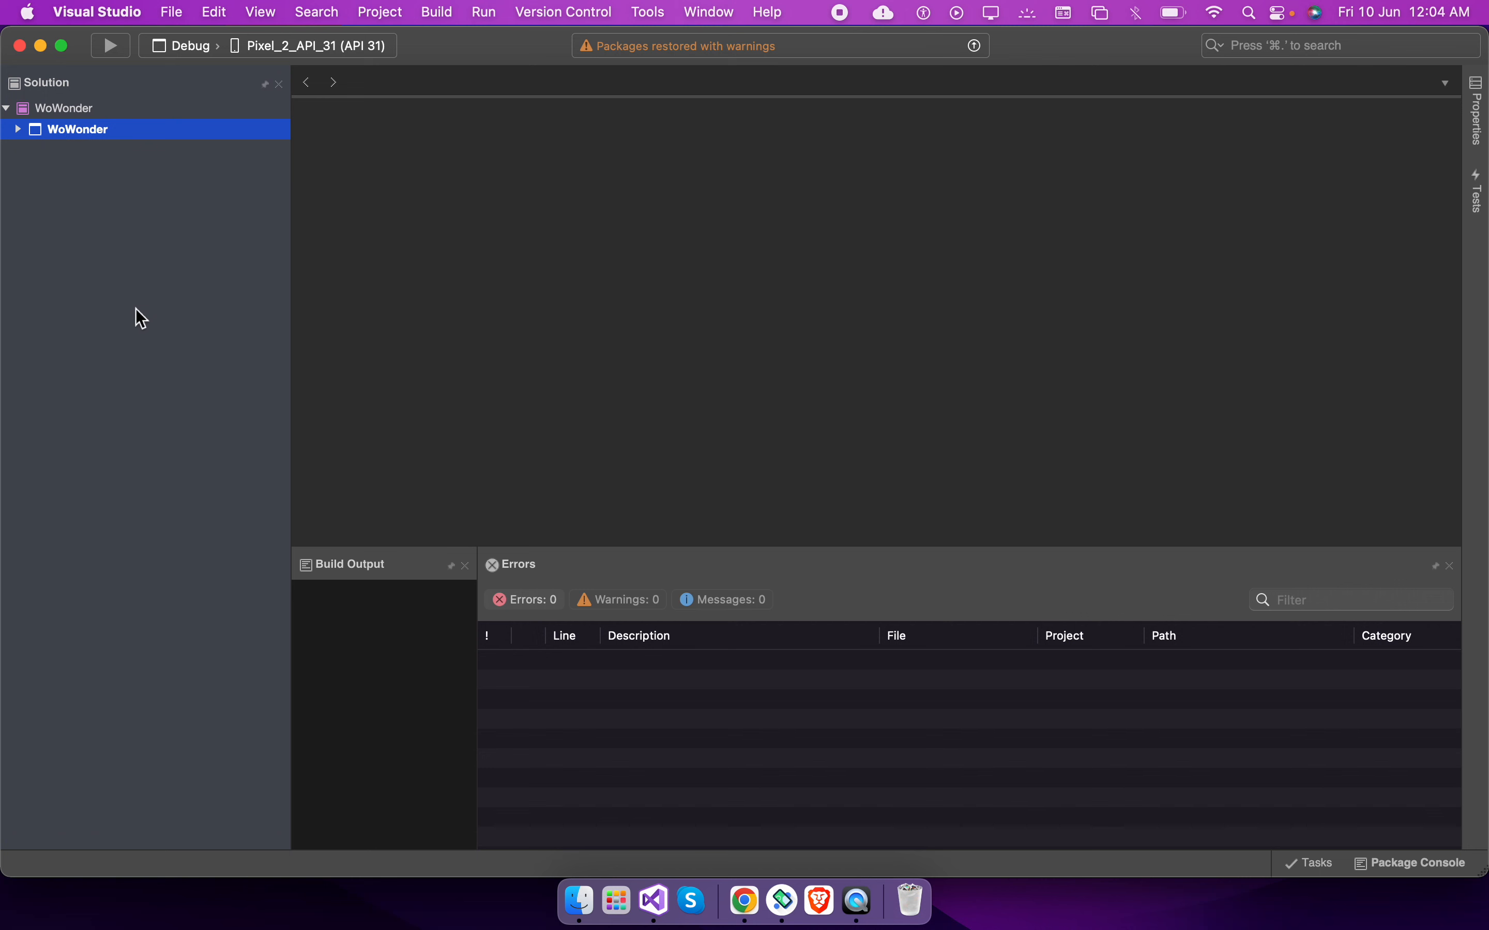
key("Right")
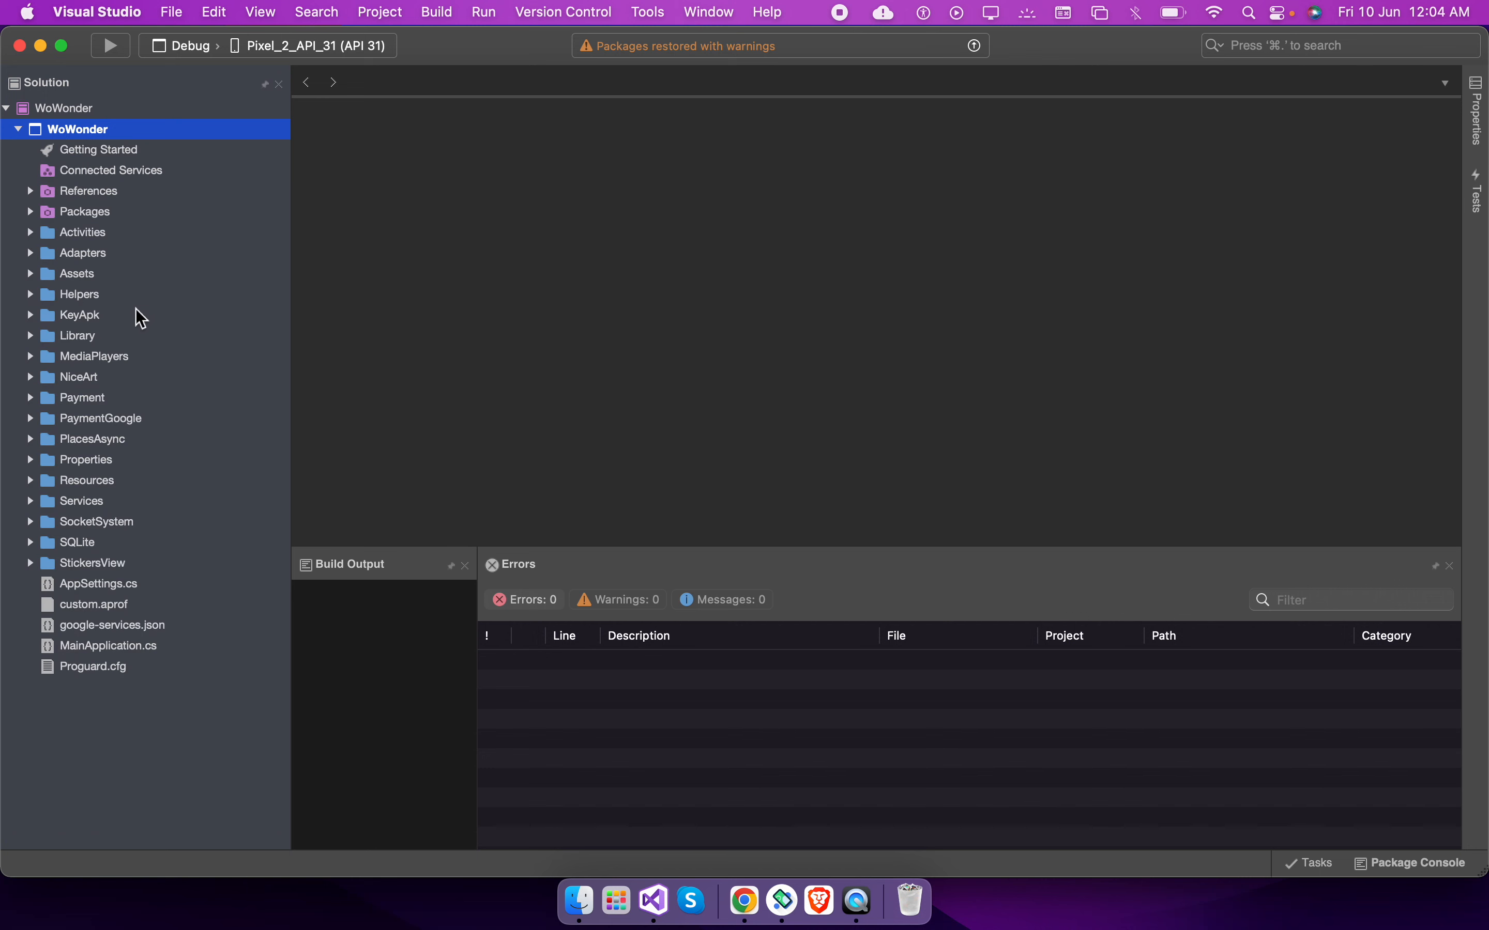
double_click(72, 133)
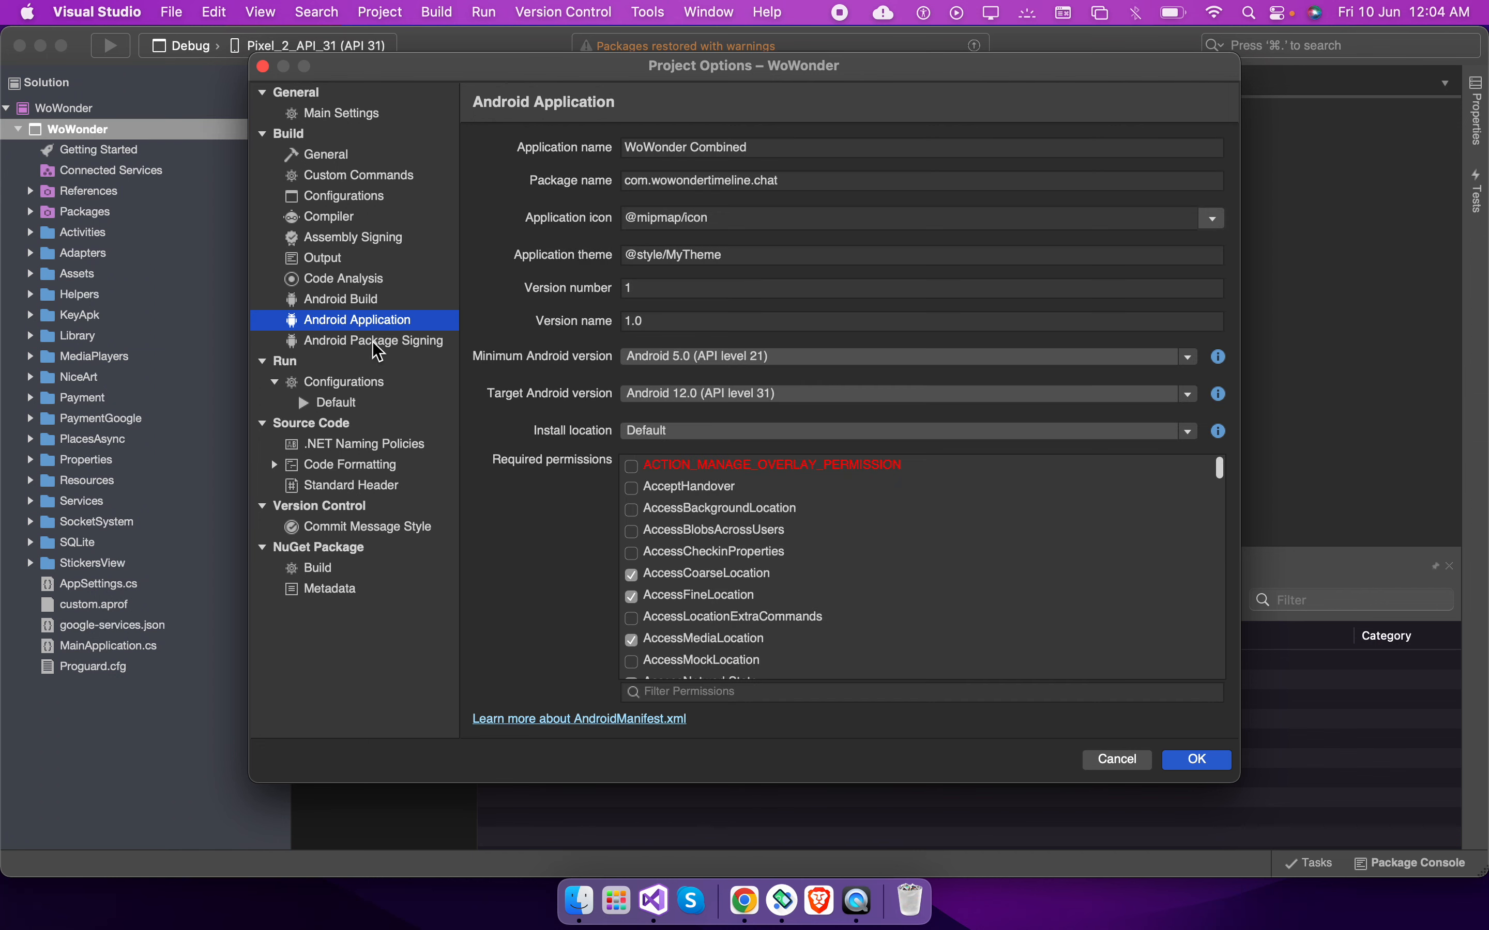
Review the keystore details under Android package signing and switch the configuration to Release
left_click(376, 342)
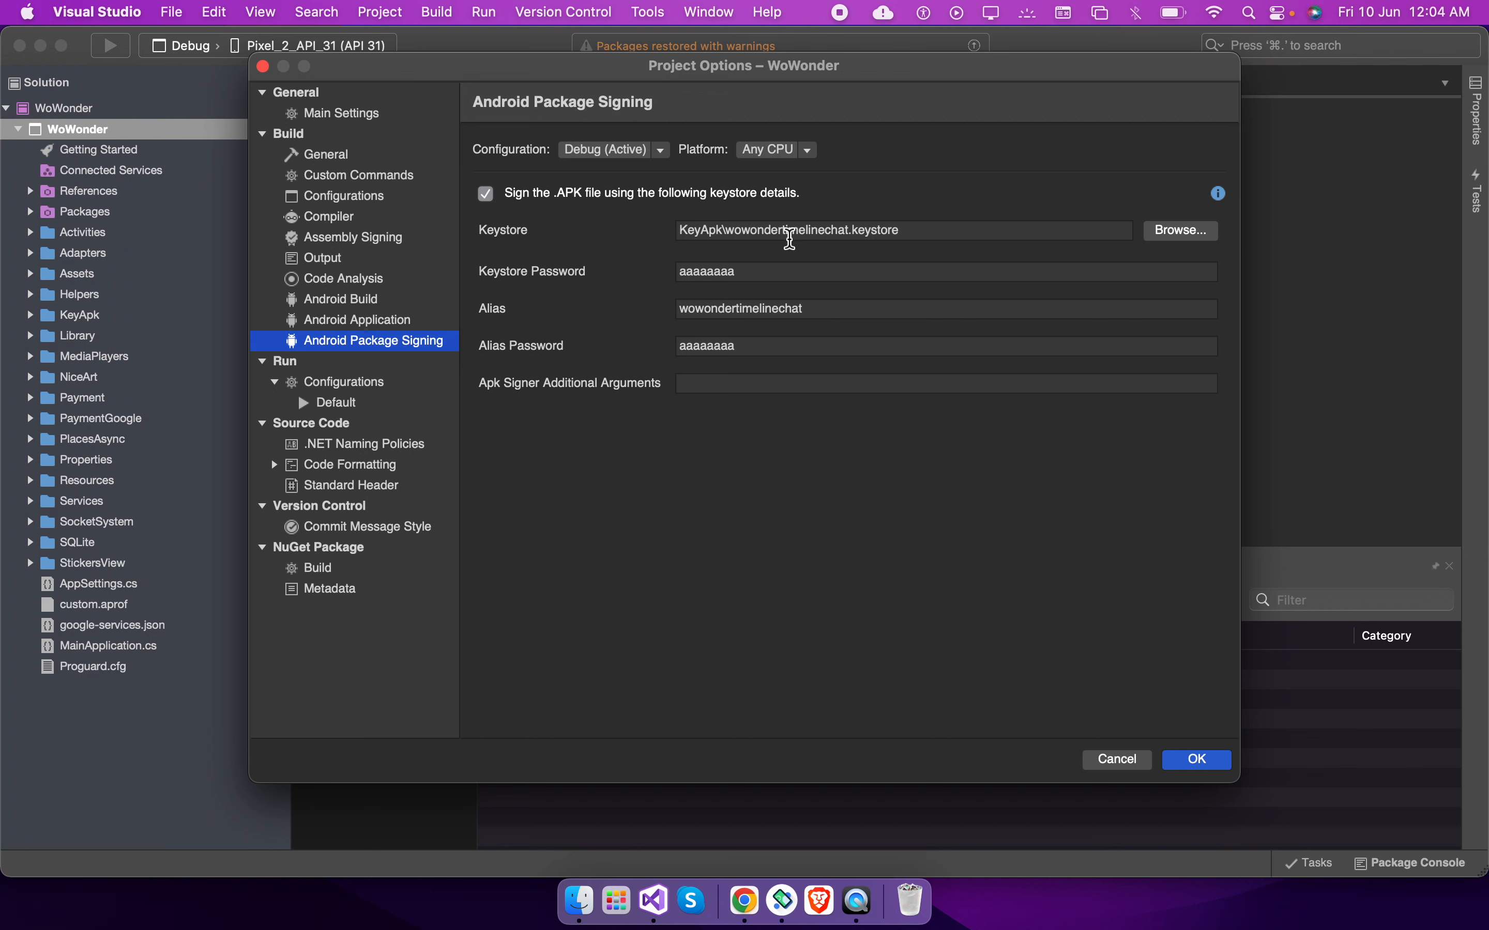
double_click(790, 236)
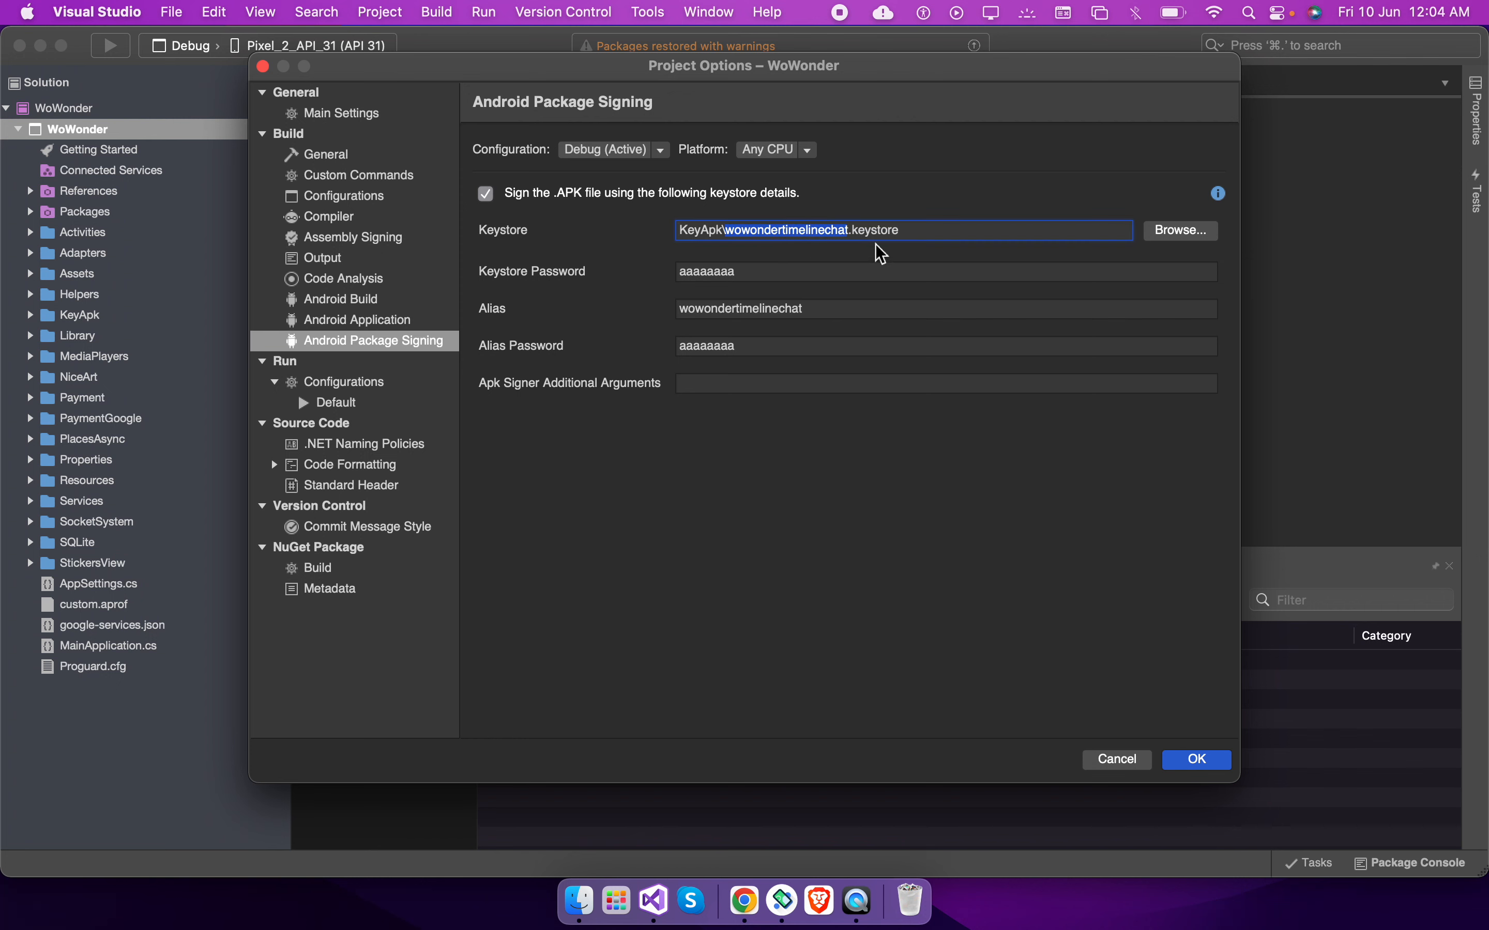
double_click(716, 310)
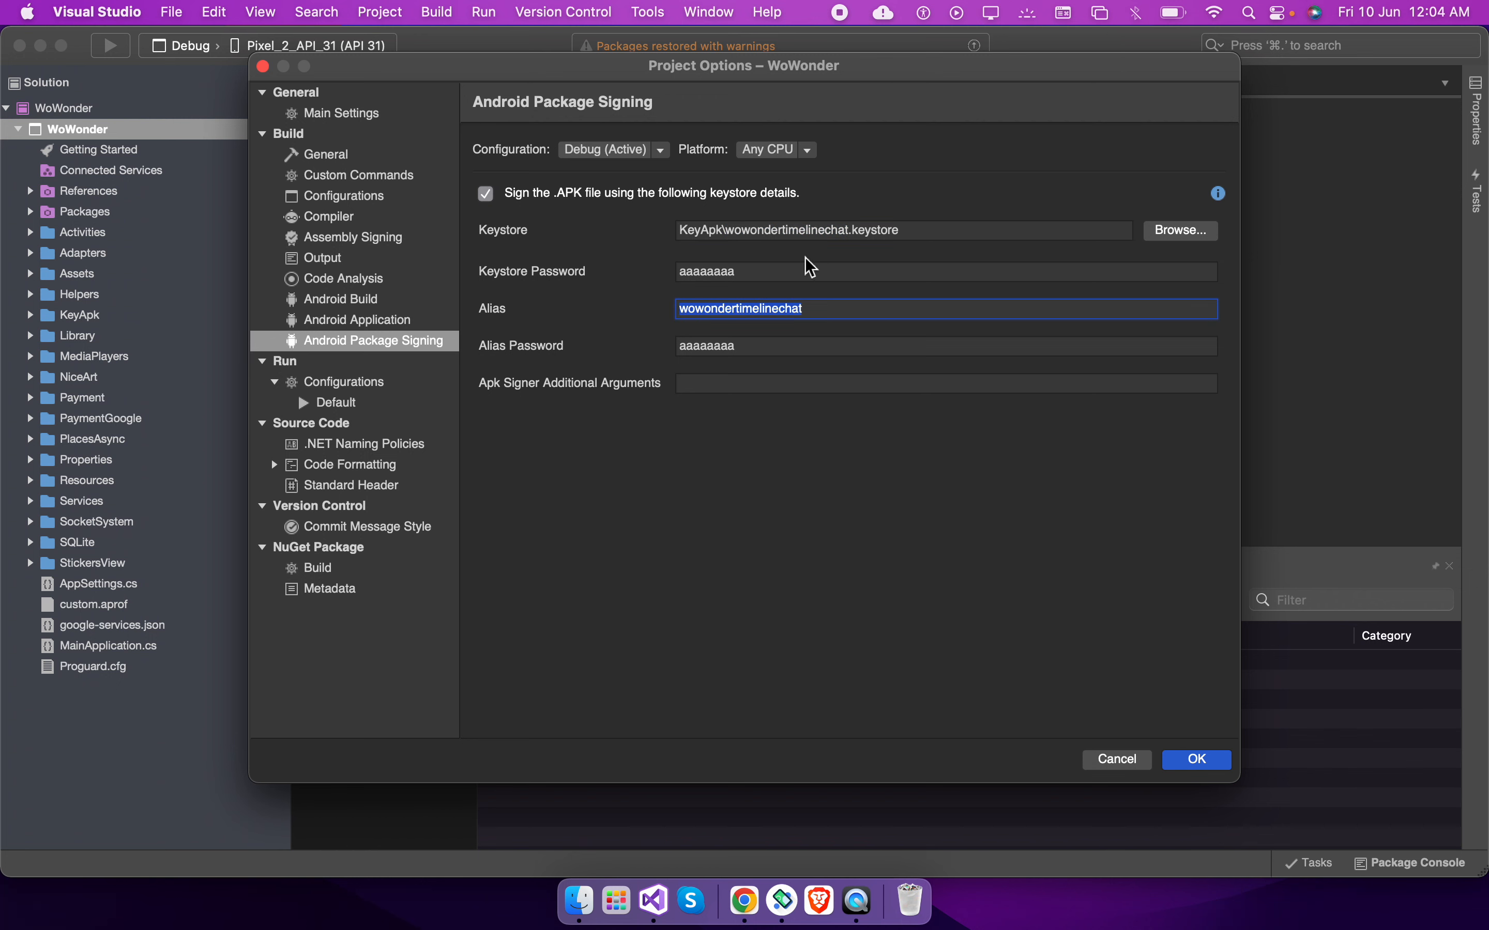
left_click_drag(899, 229, 547, 237)
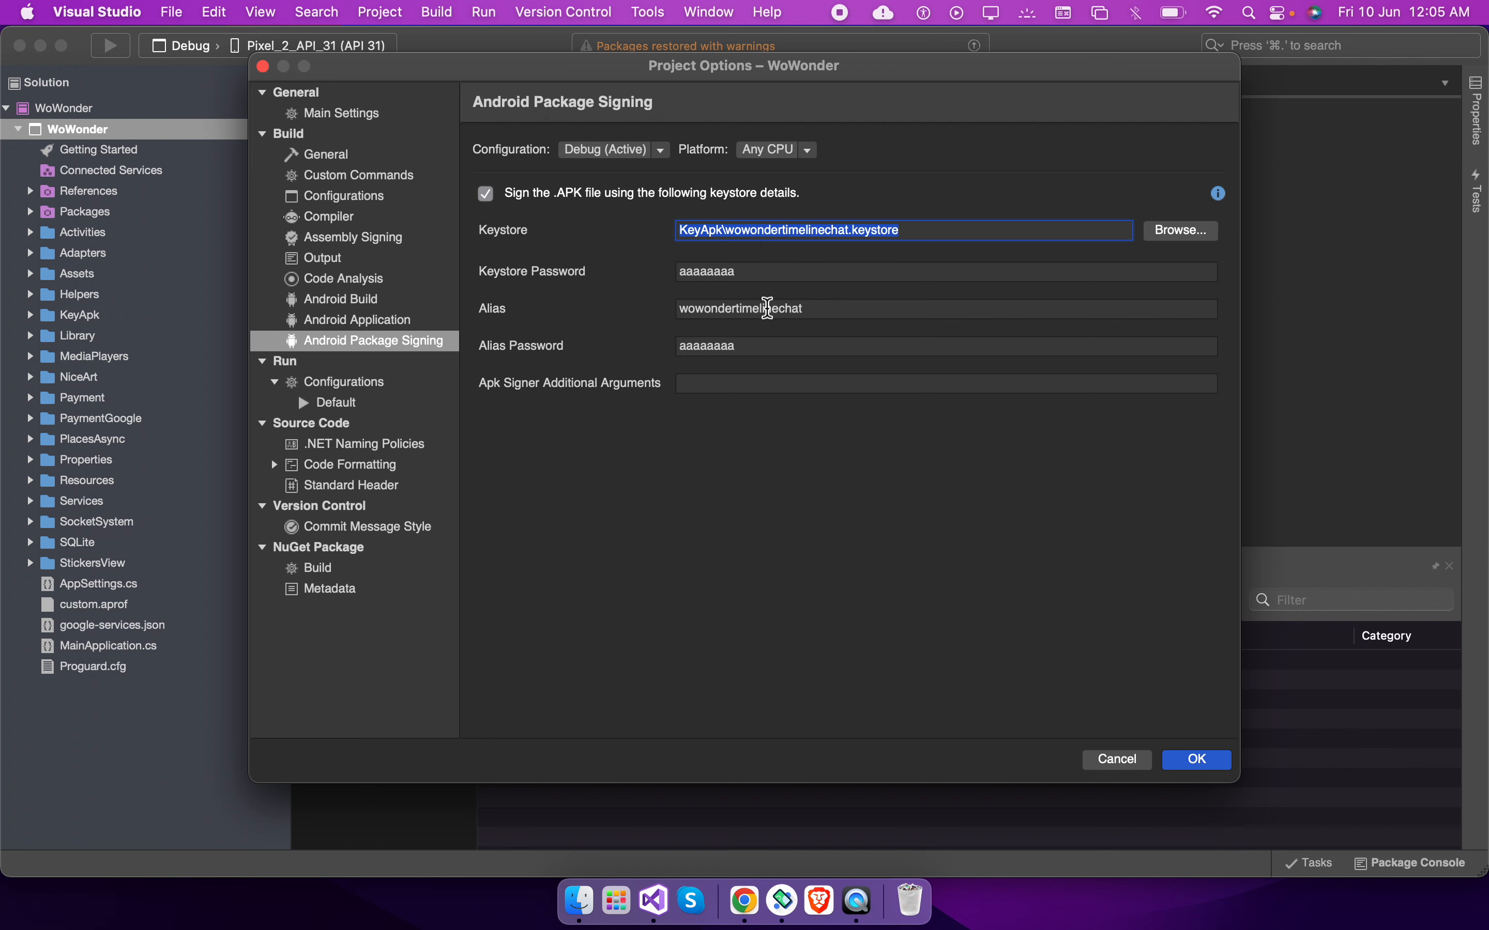
double_click(767, 307)
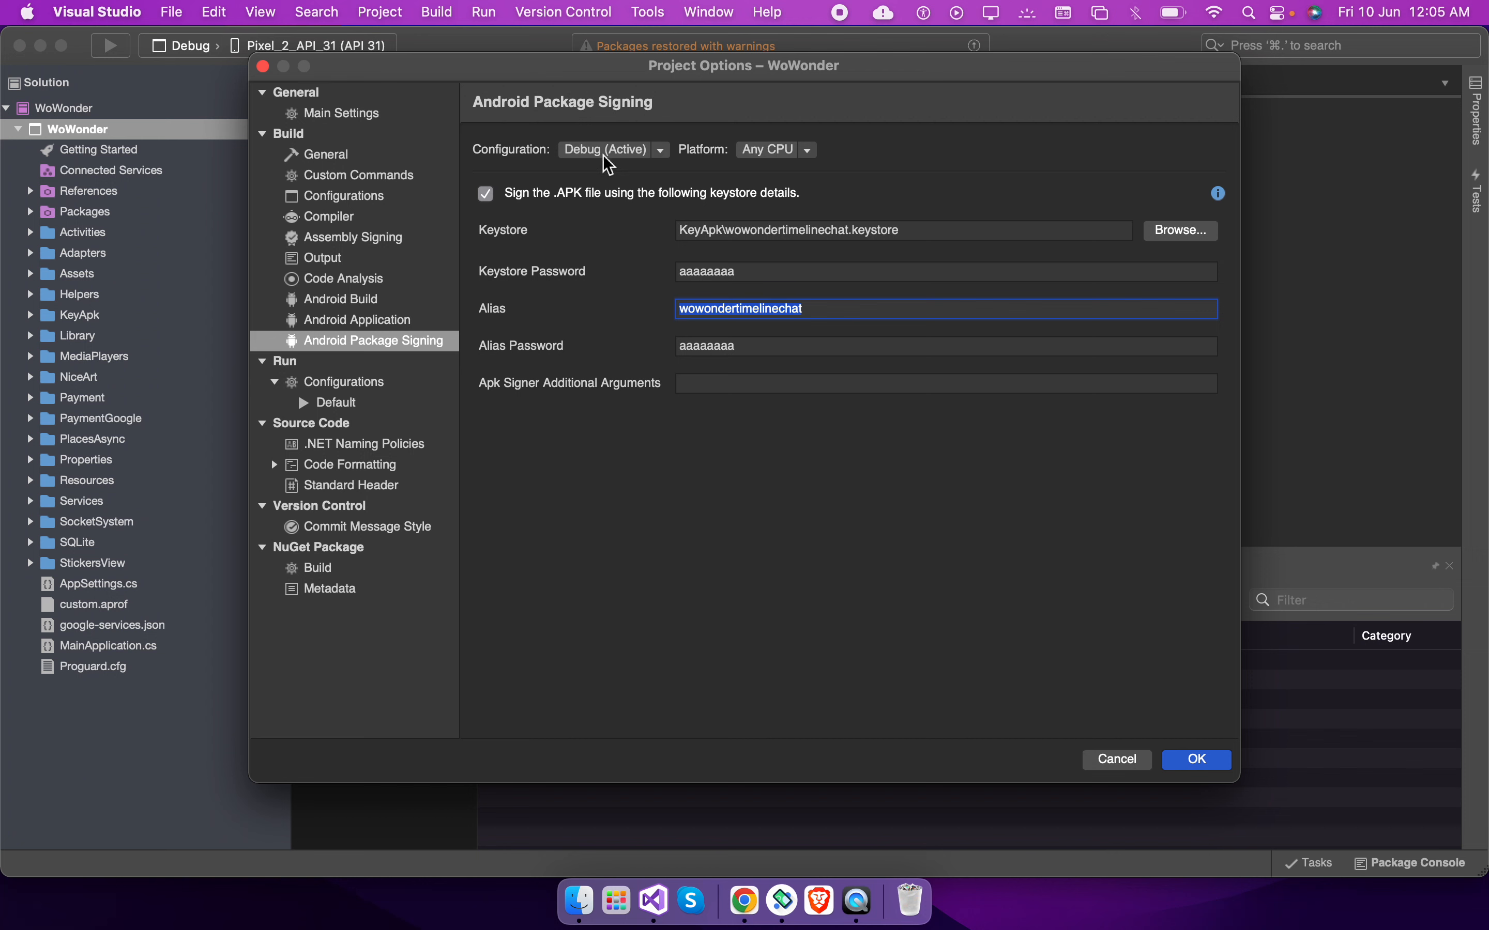
left_click(724, 311)
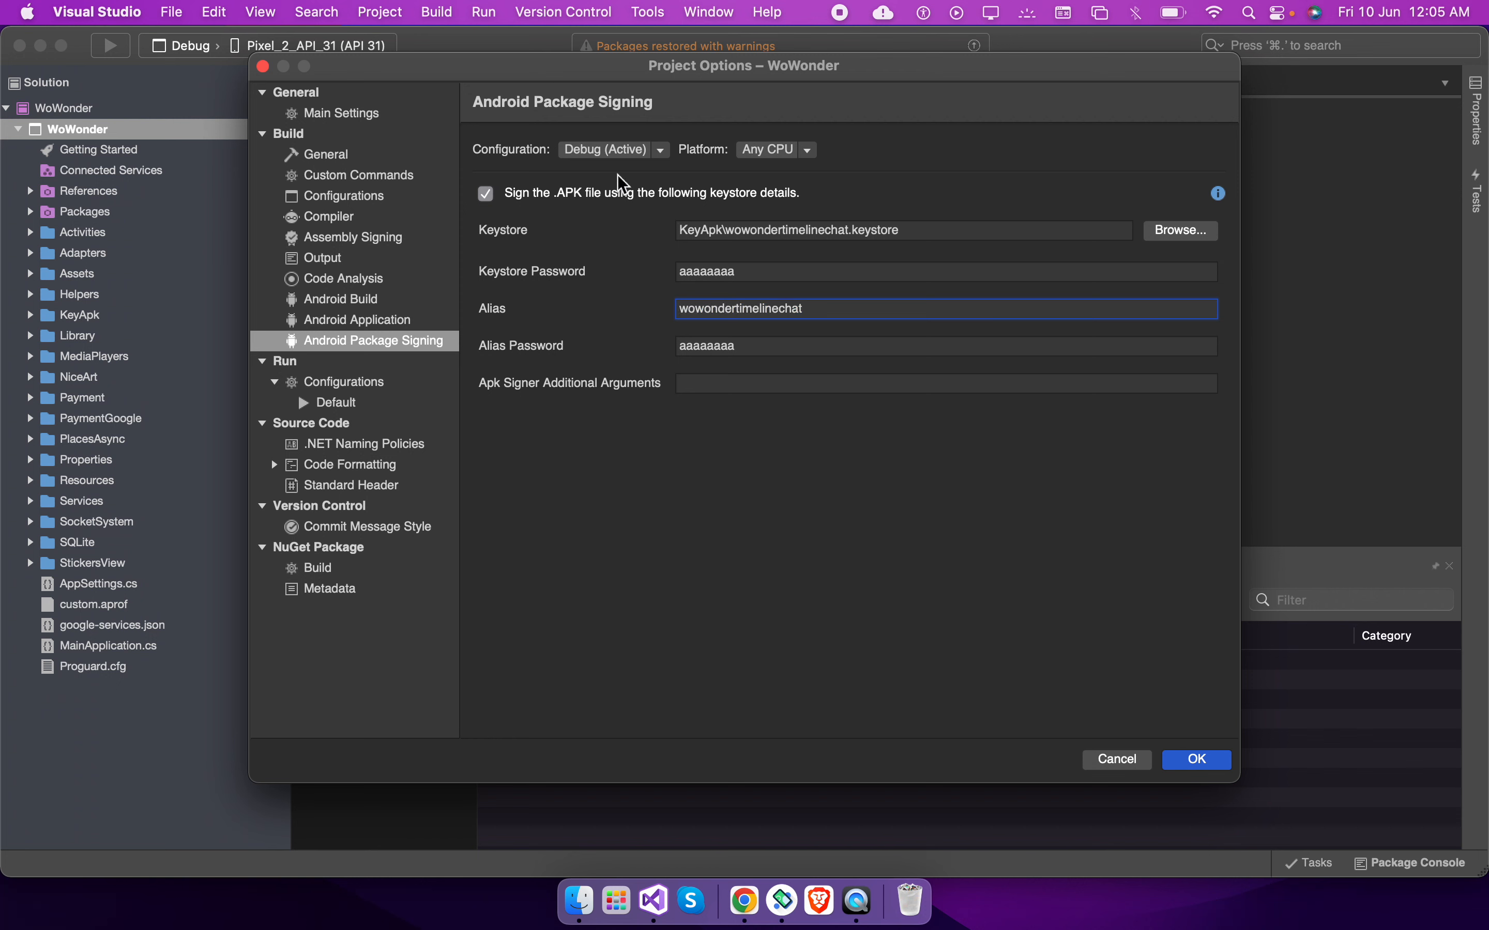
left_click(606, 155)
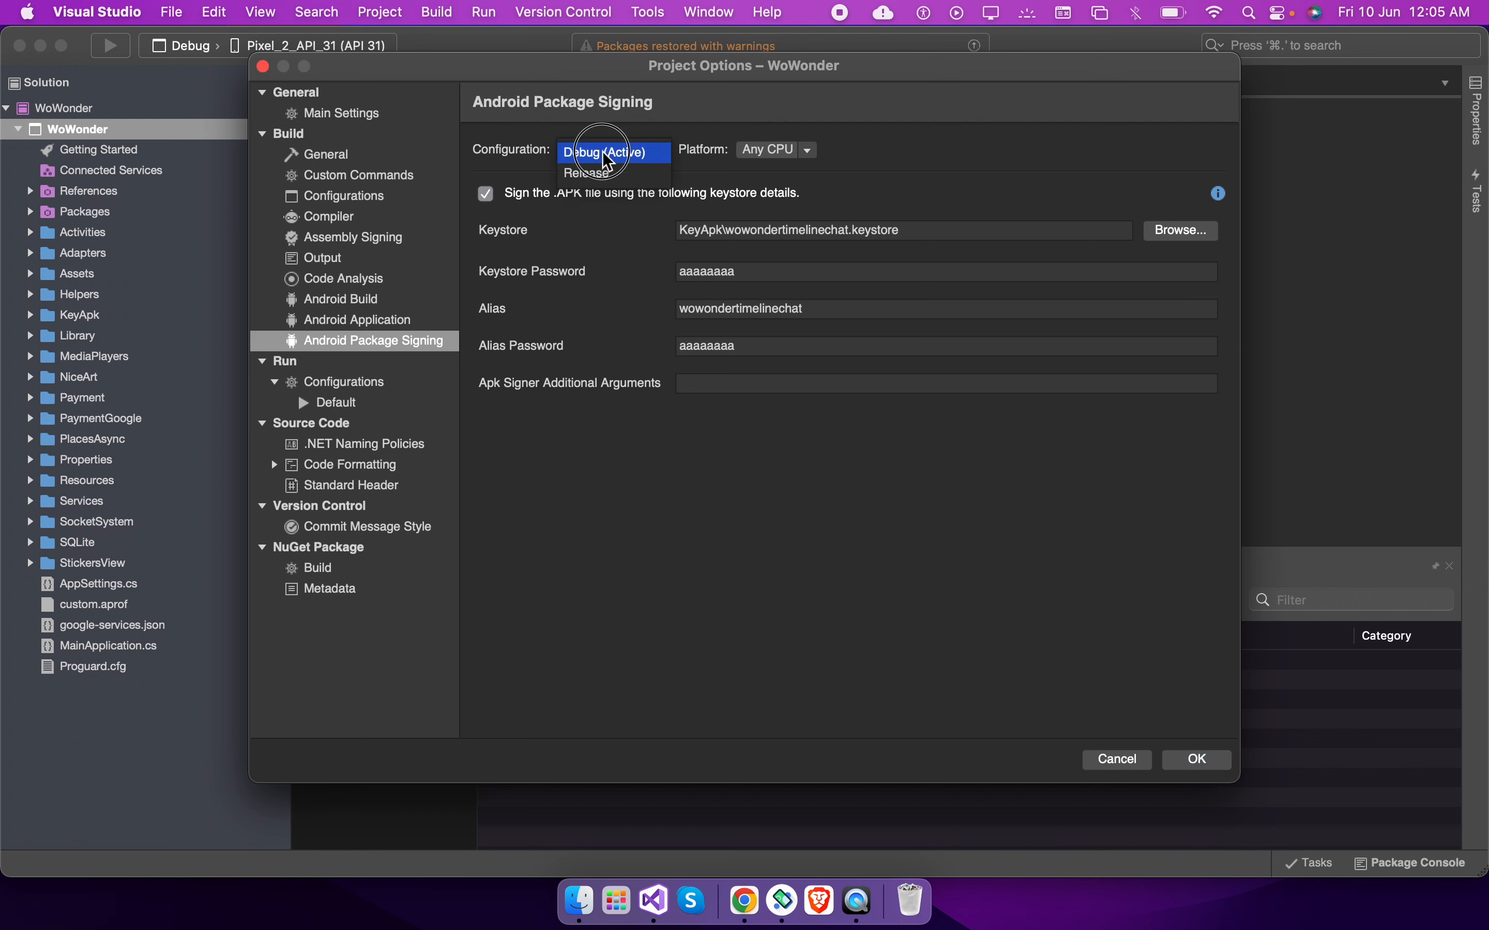
left_click(608, 177)
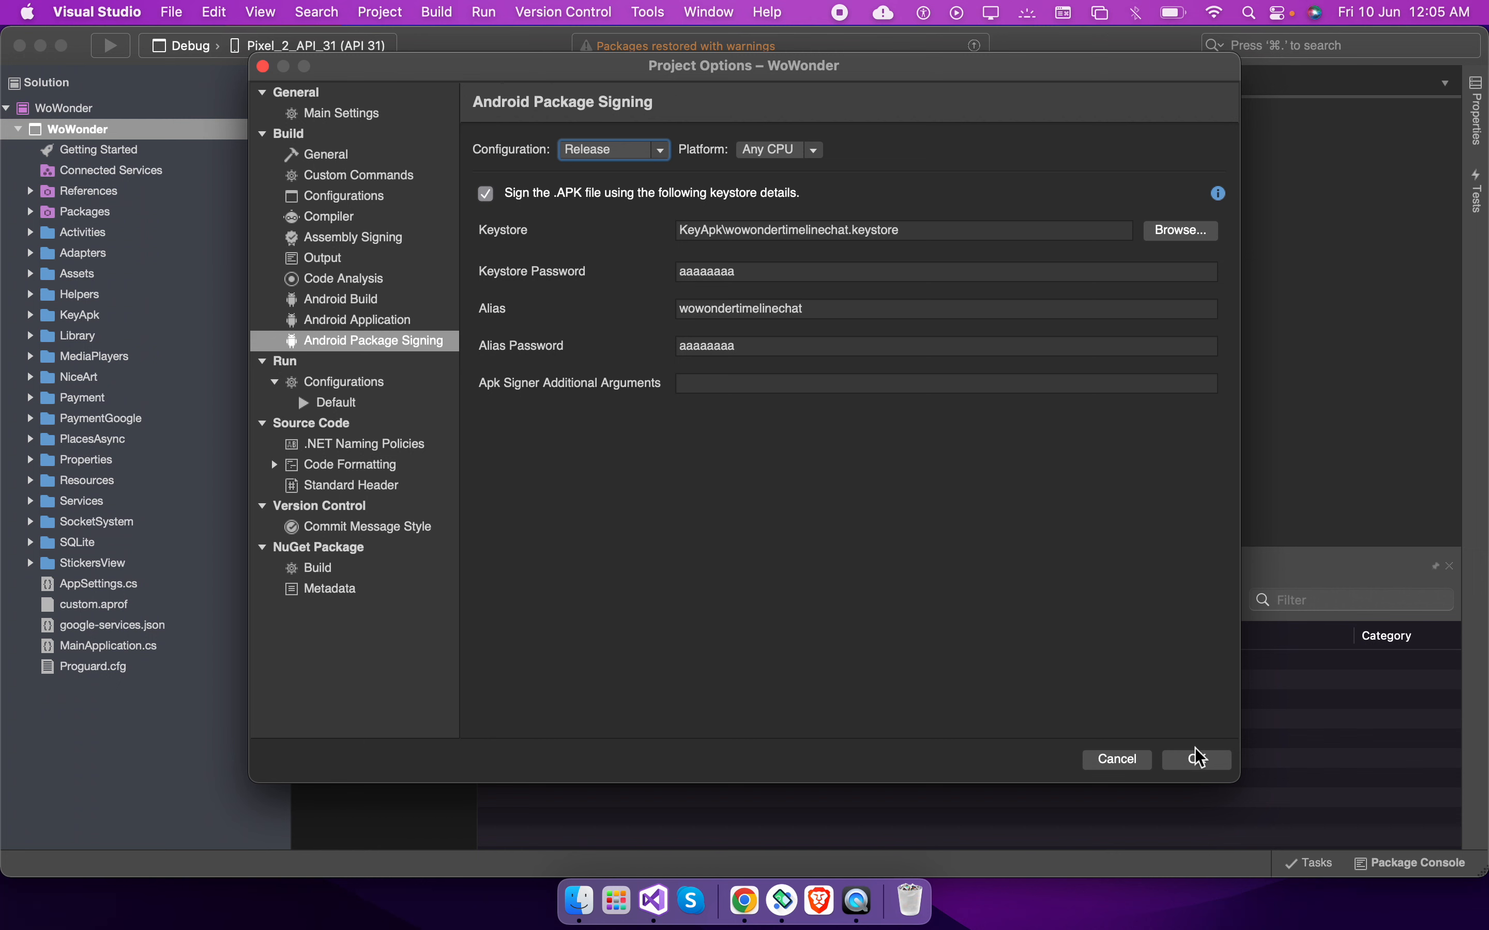
Set the Release build's Android package format to aab
left_click(342, 305)
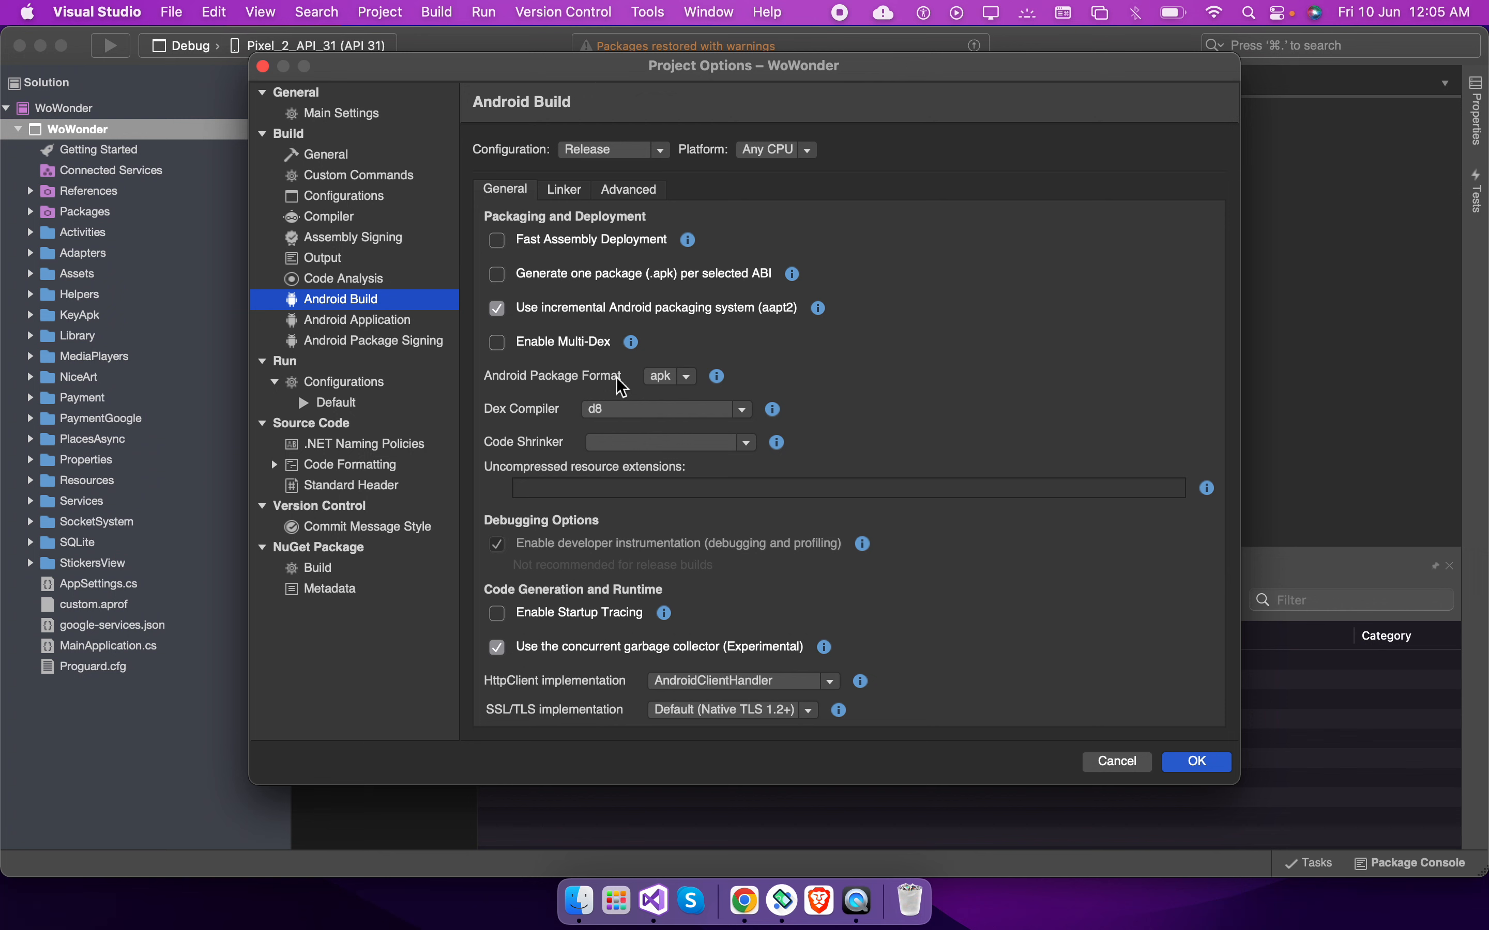
left_click(671, 389)
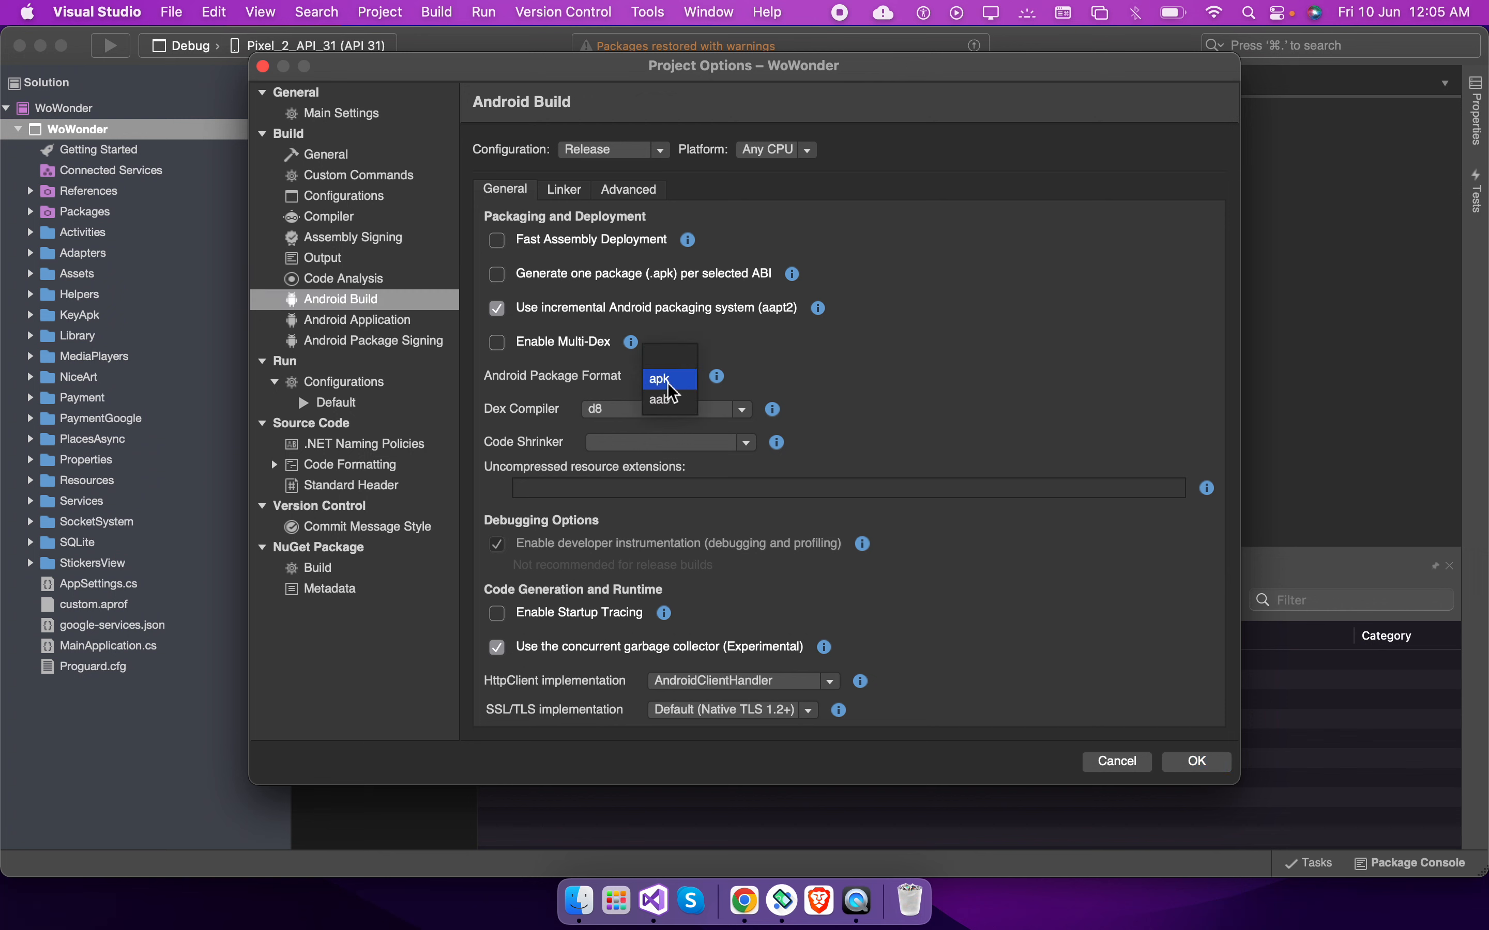
left_click(872, 369)
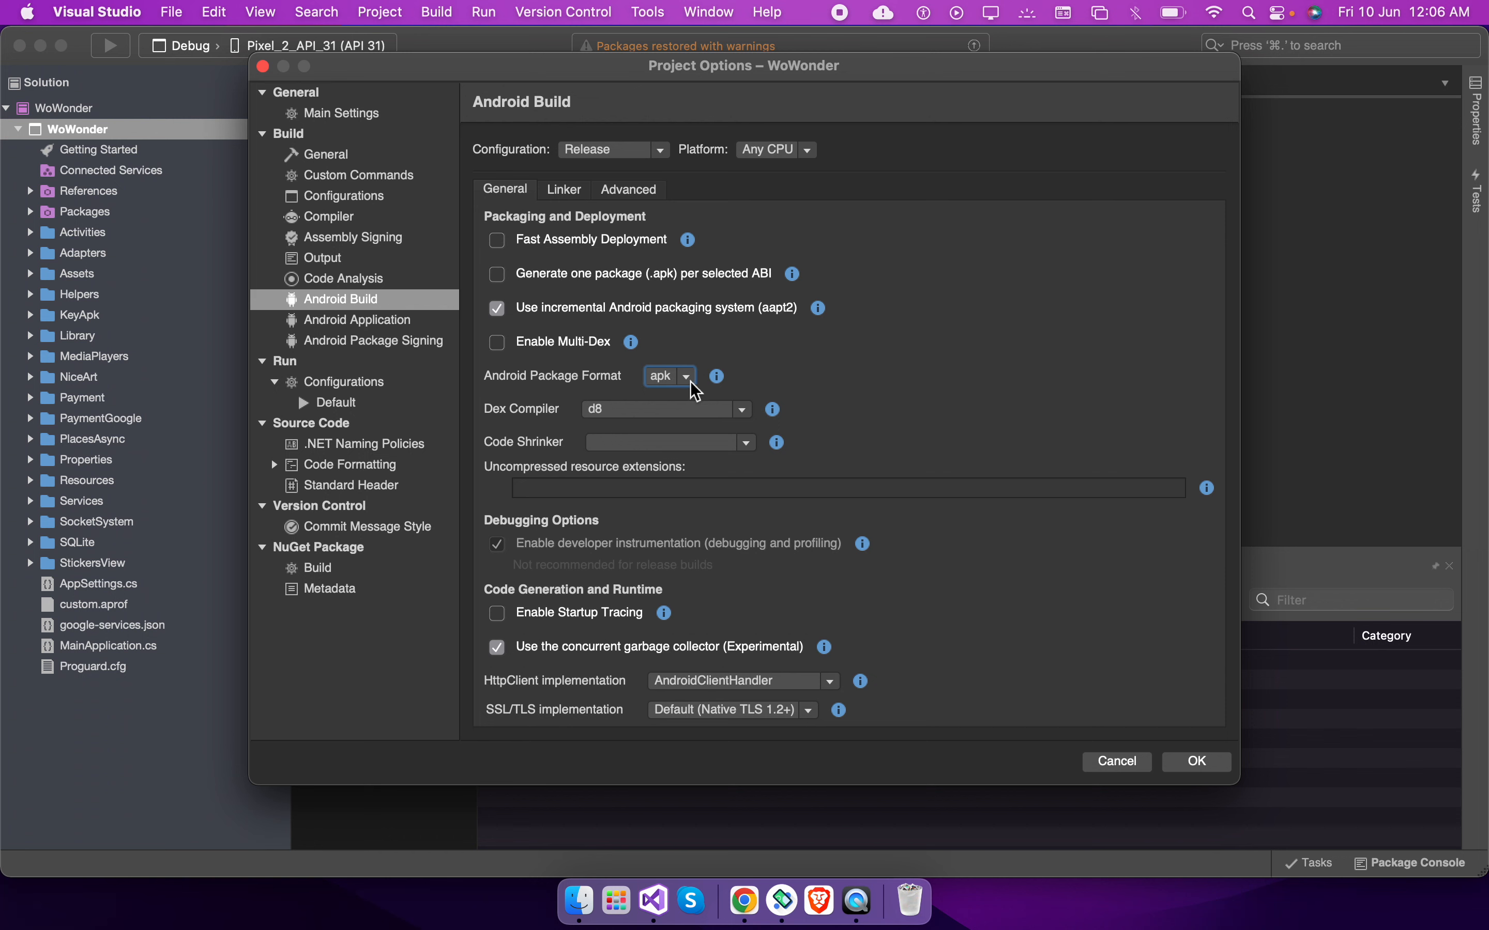
left_click(695, 390)
left_click(674, 368)
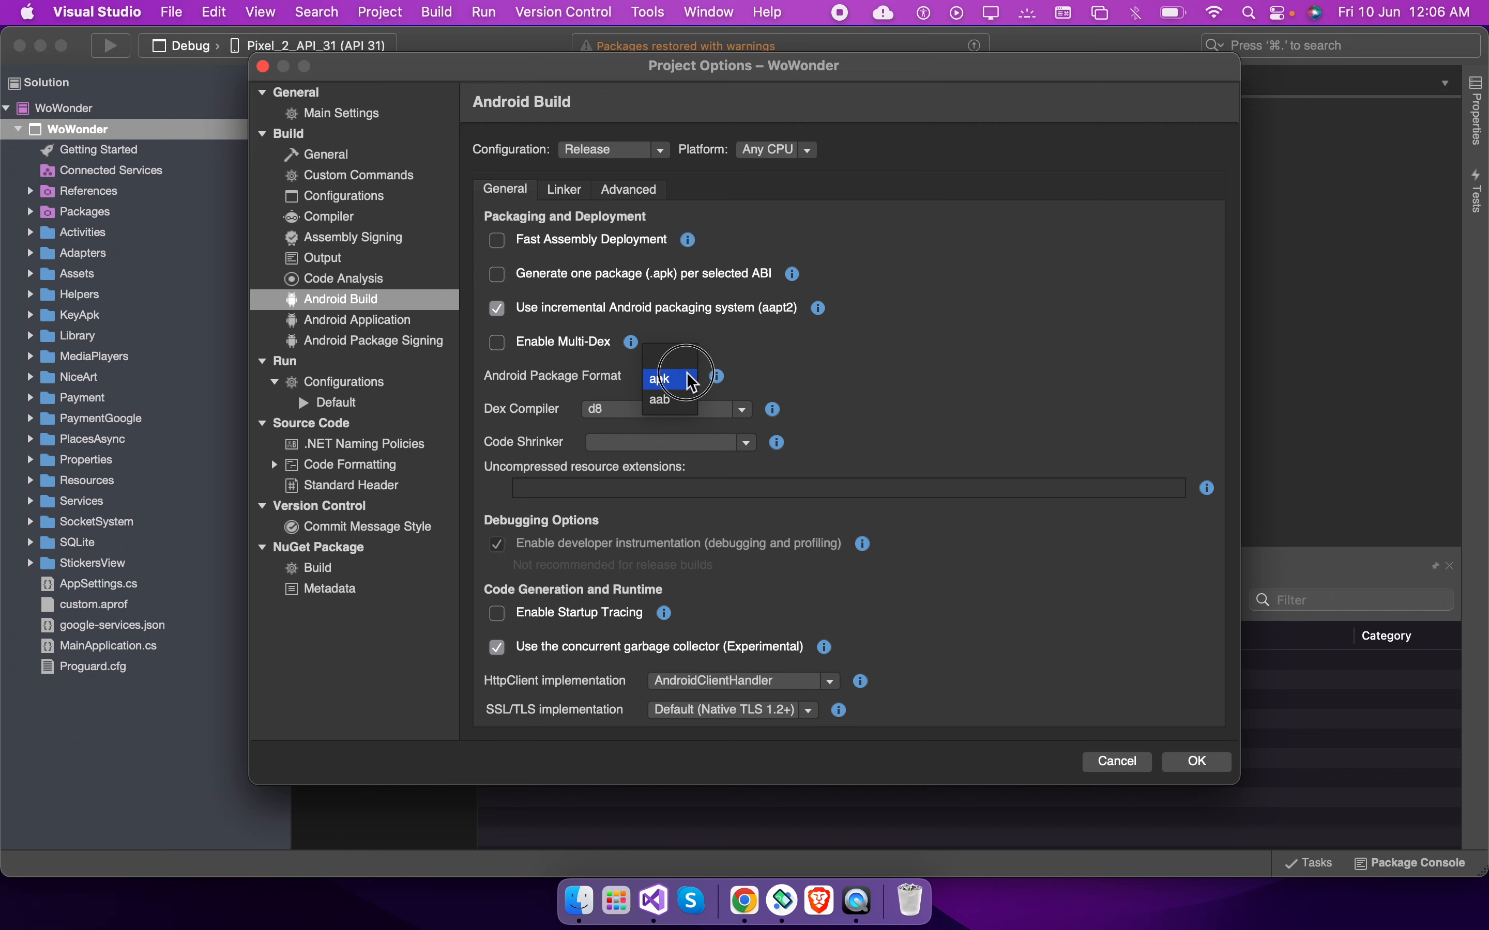
left_click(873, 394)
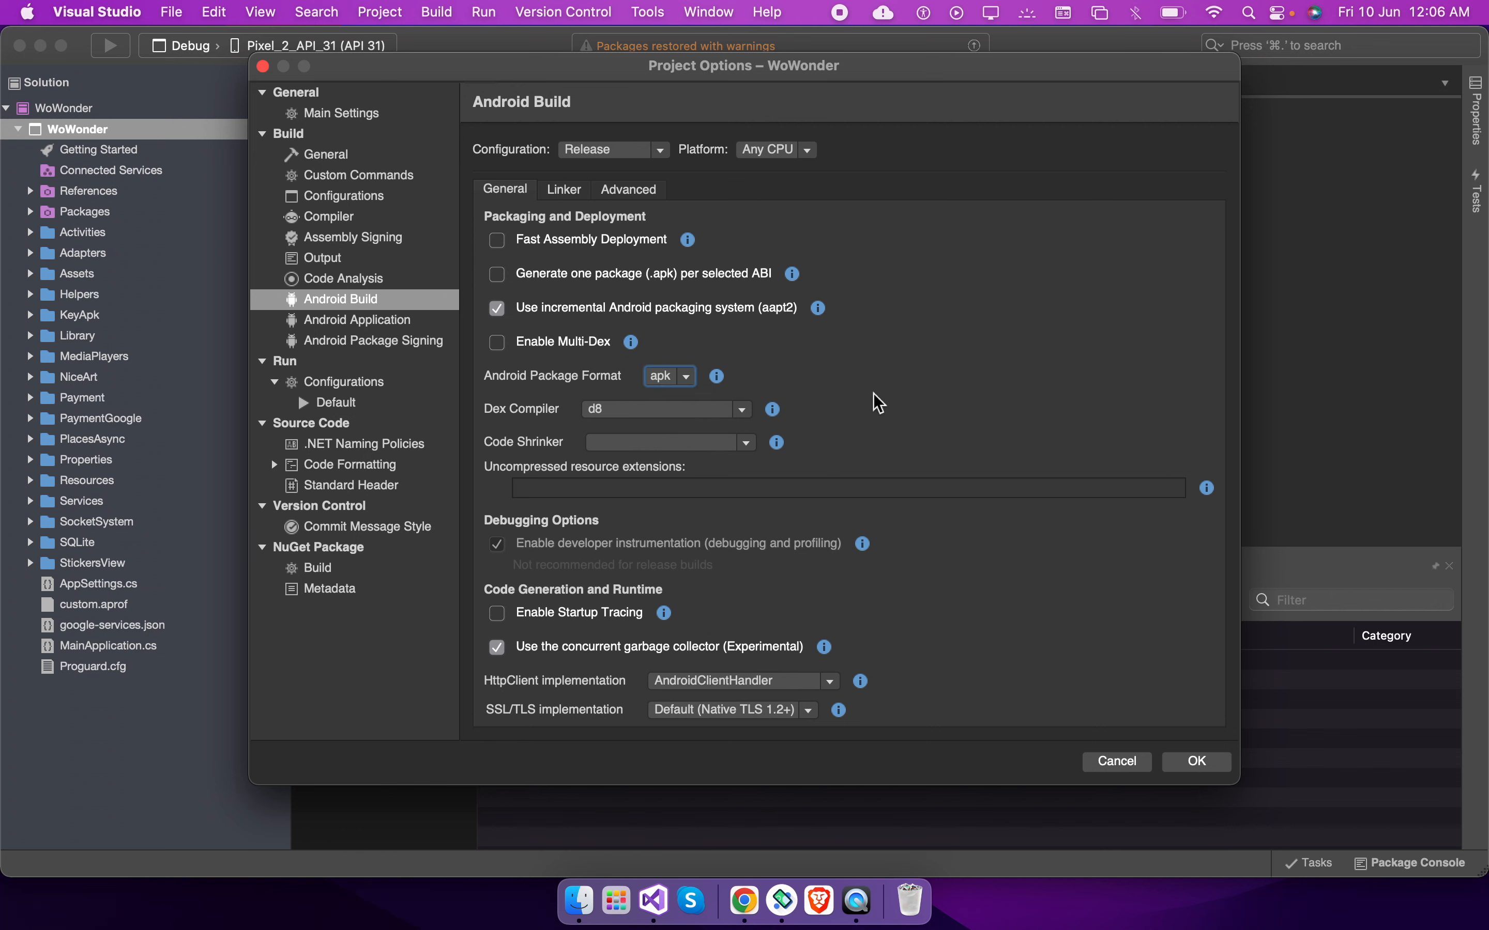
left_click(664, 382)
left_click(668, 400)
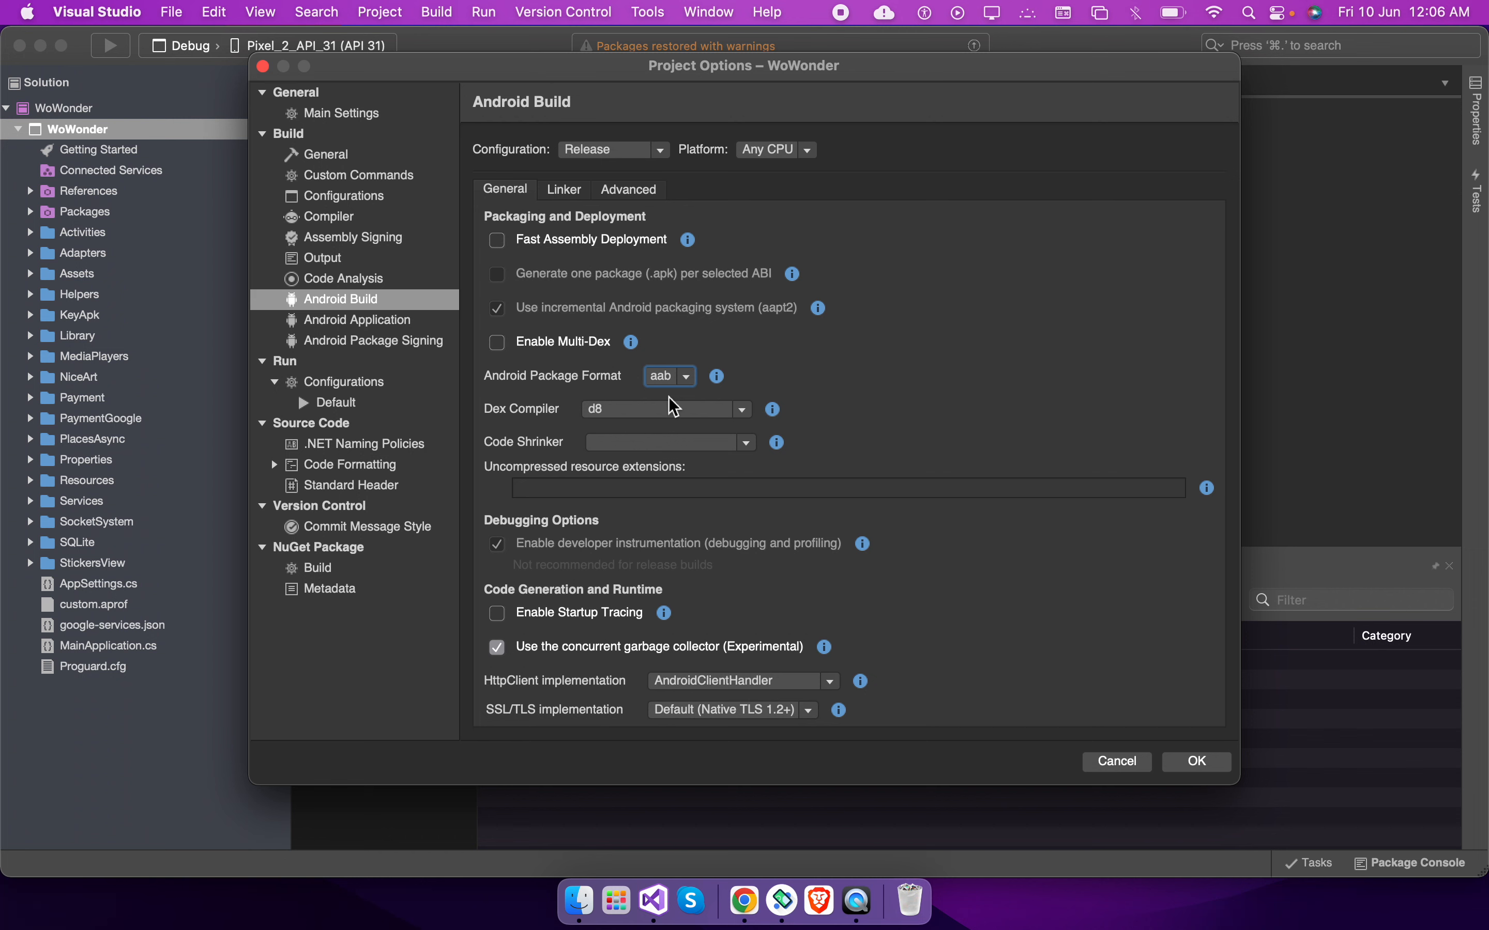
Open the Android Application settings and select the current version number
left_click(381, 323)
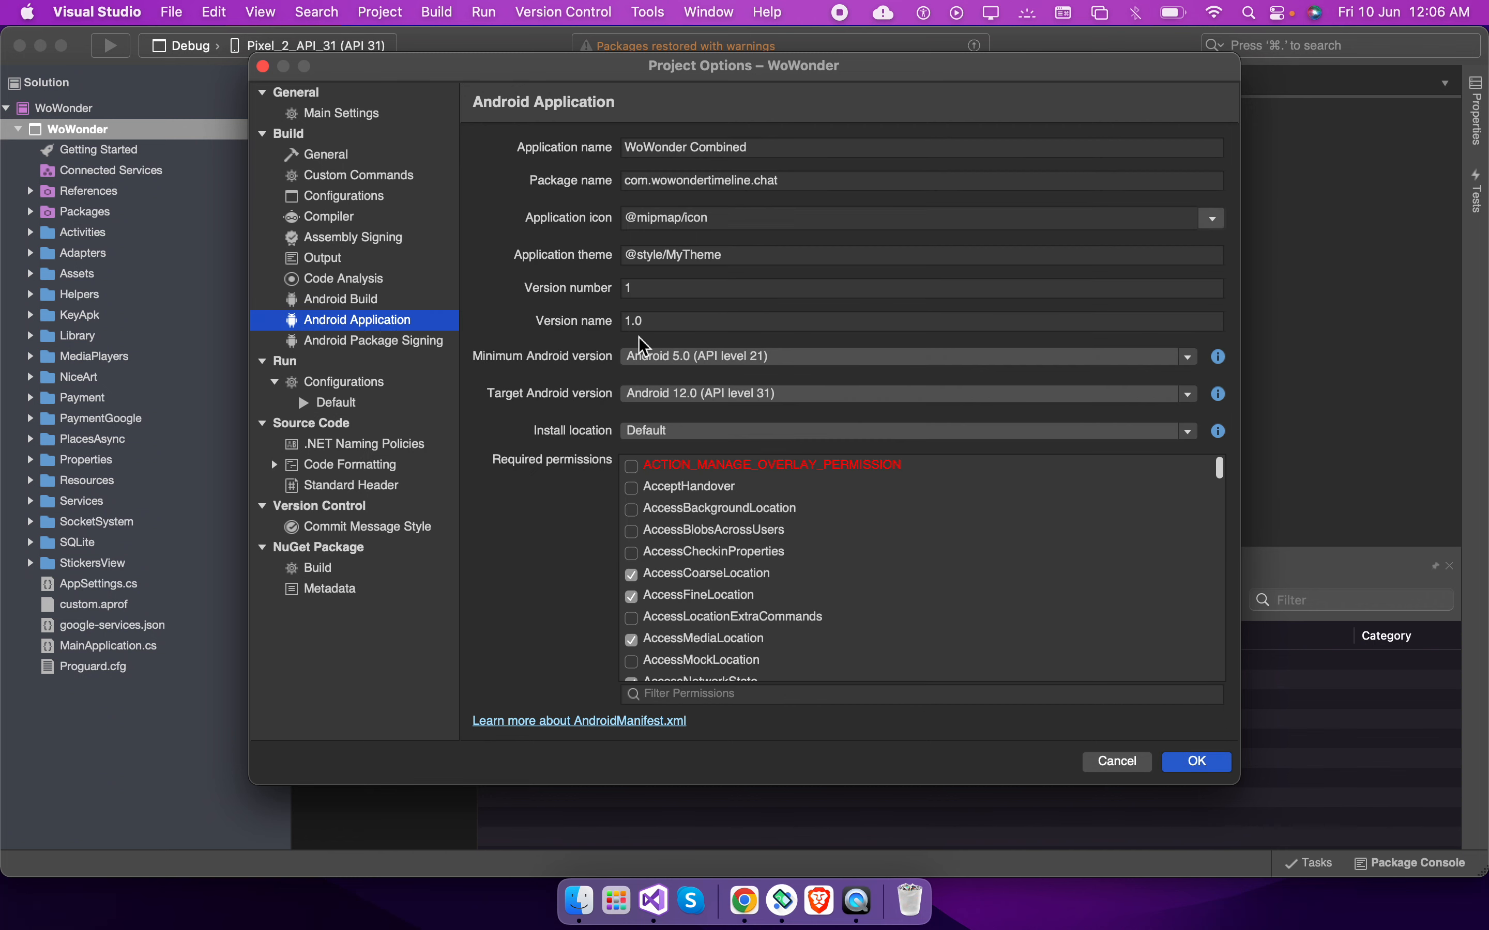
left_click(652, 287)
left_click_drag(577, 280, 457, 272)
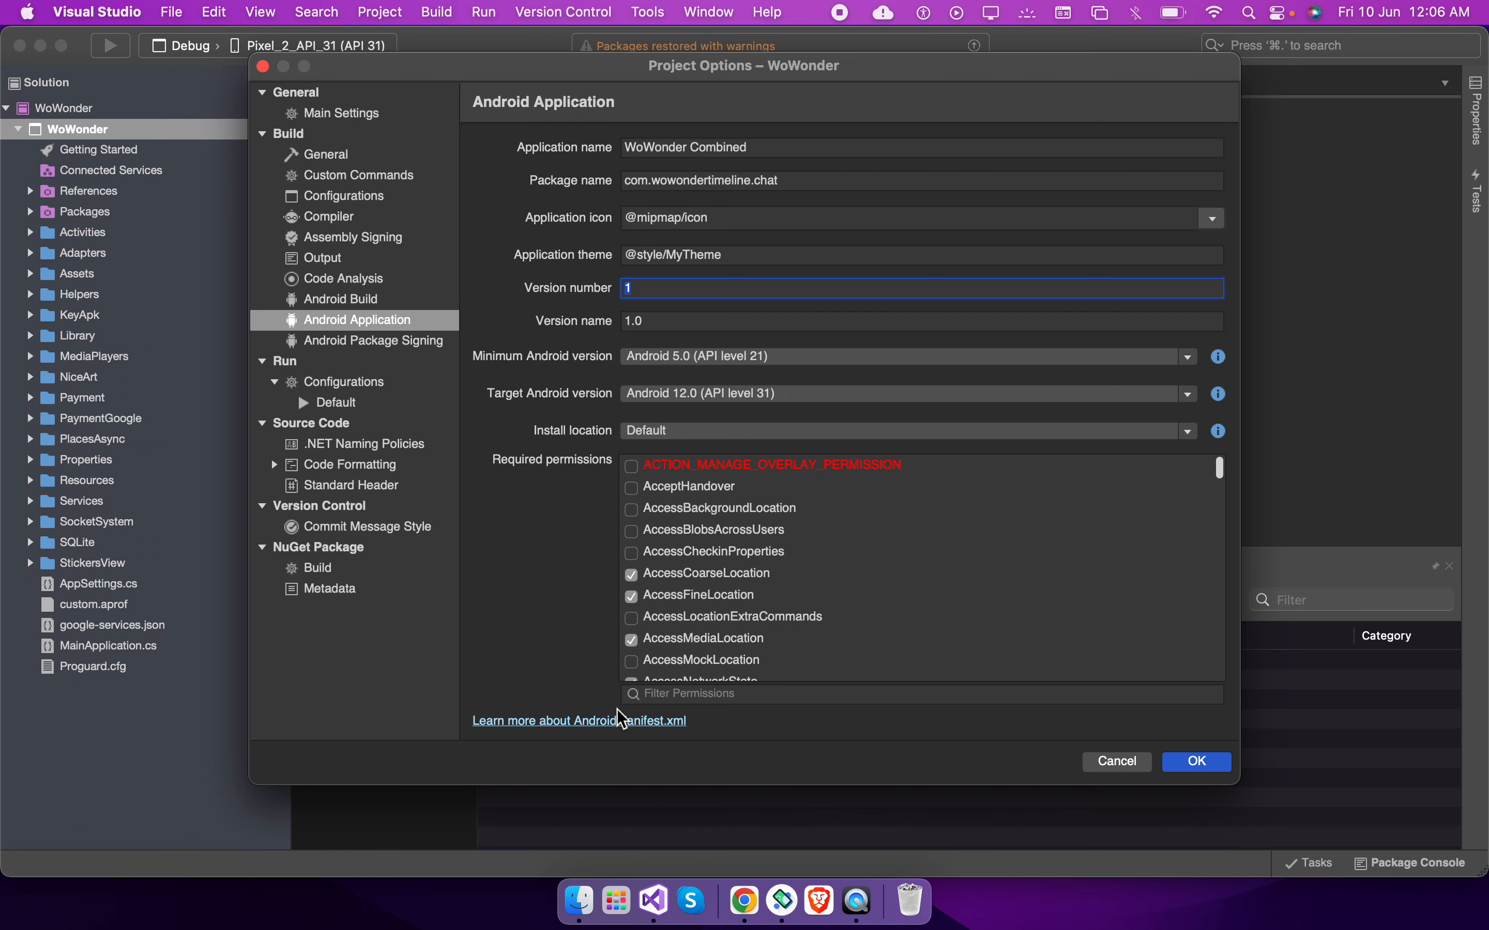
In a new browser tab, open Google Play Console's Production track for America First Patriot App
left_click(735, 900)
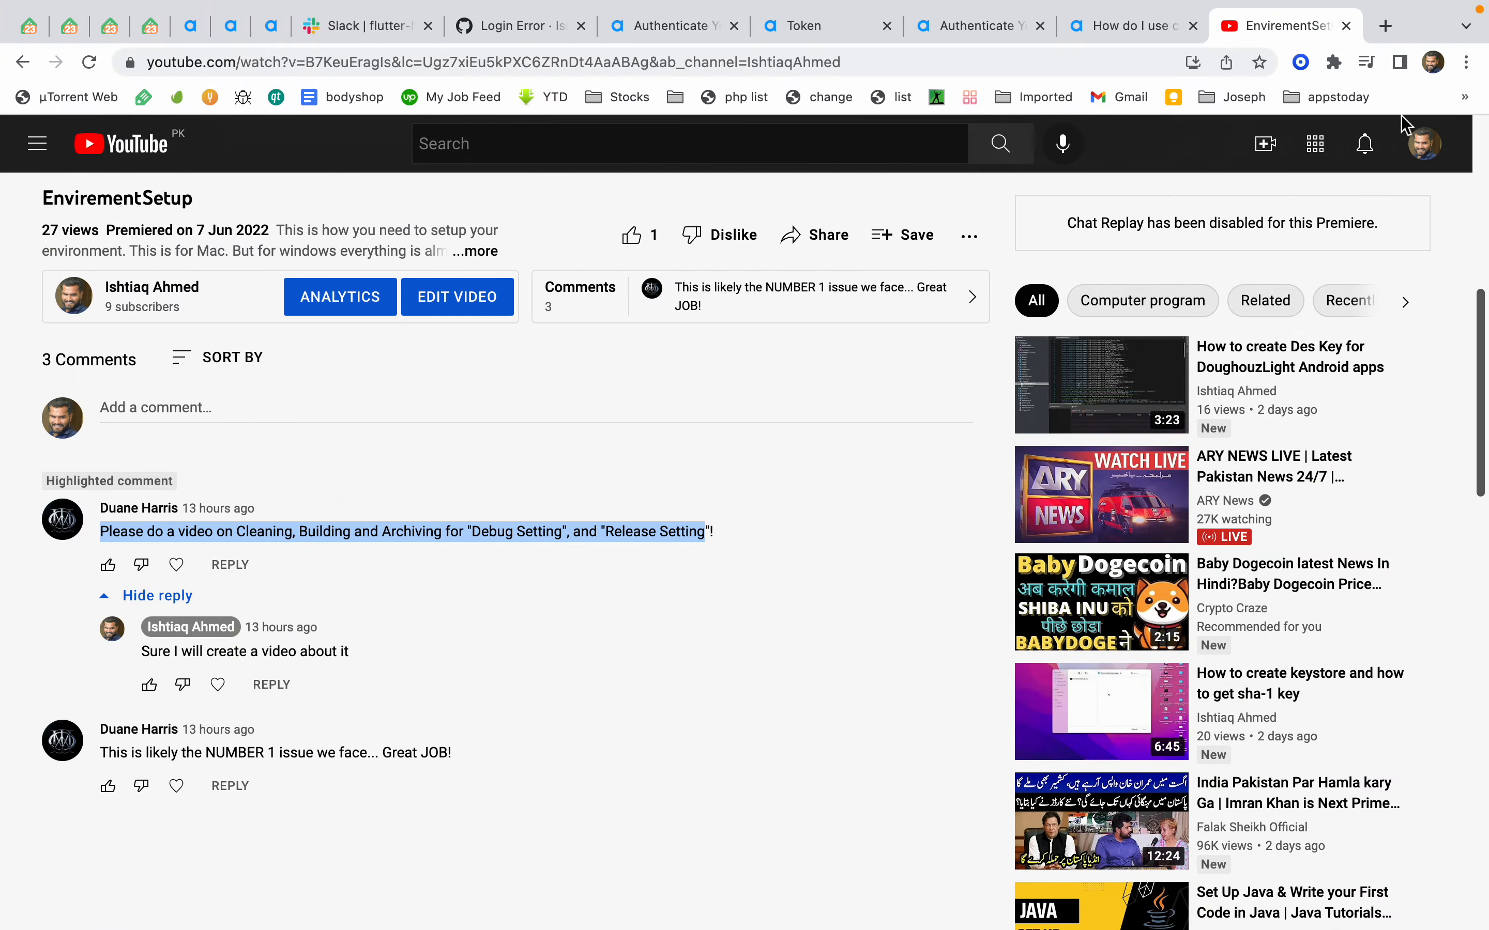
key("super+t")
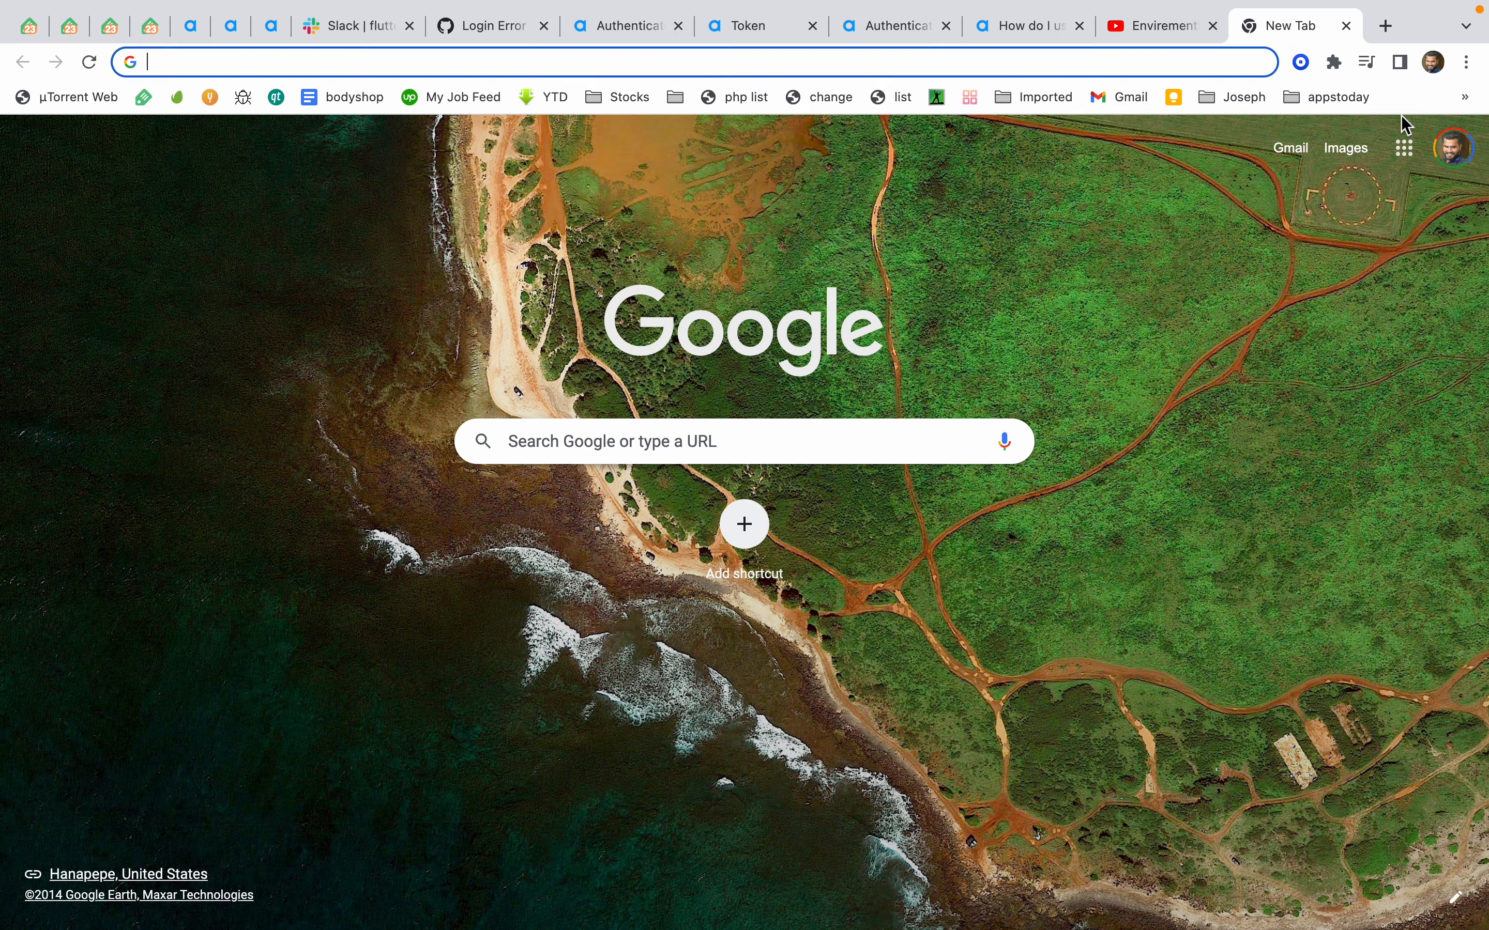
type("pla")
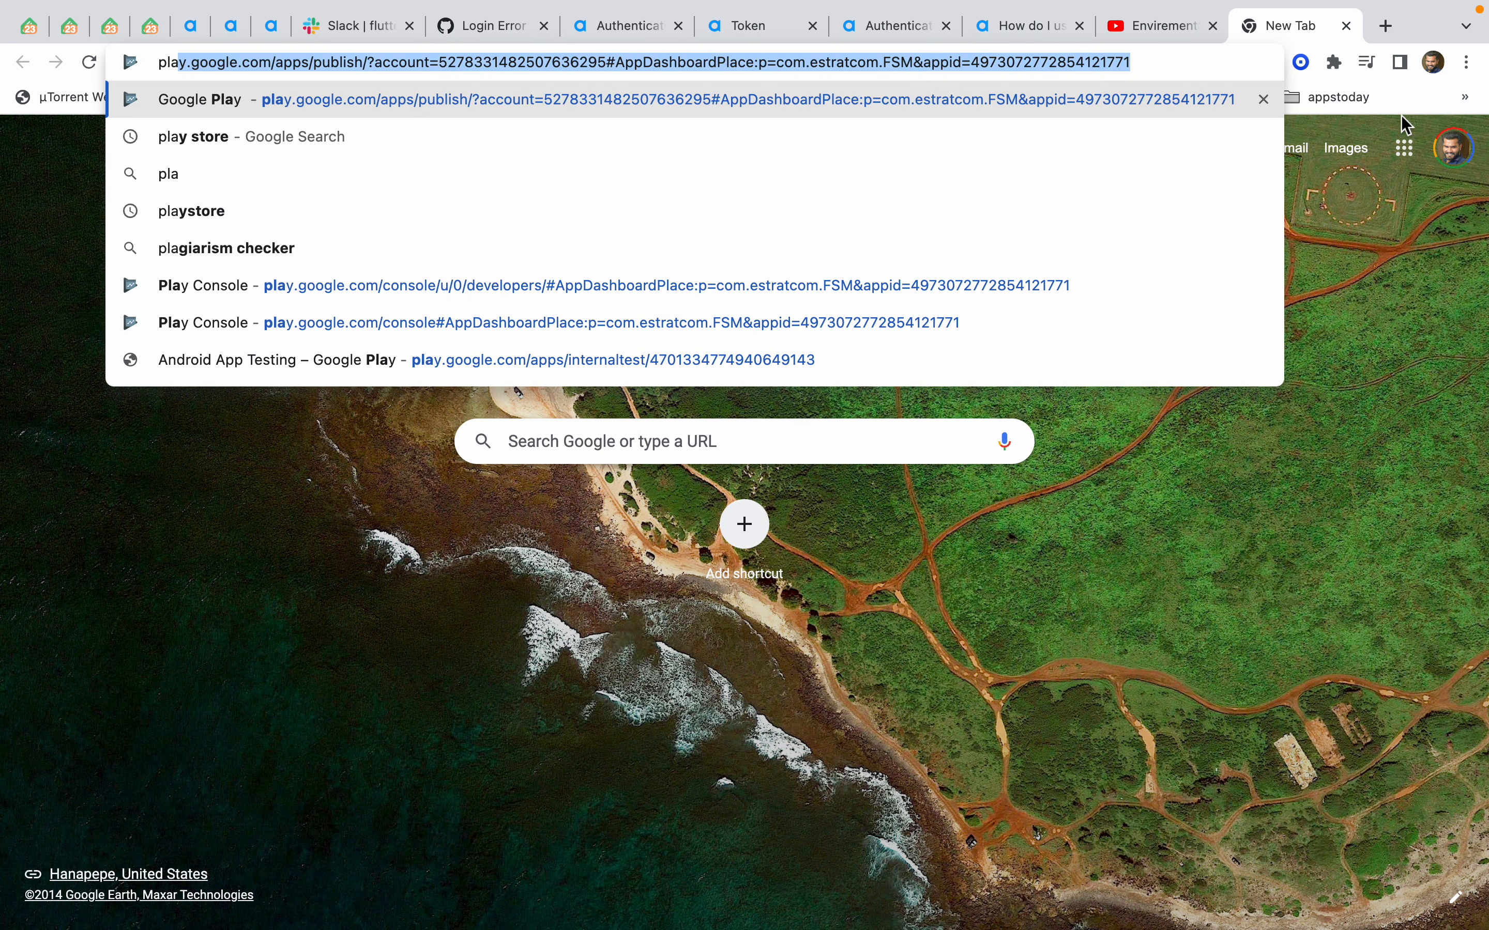
key("Return")
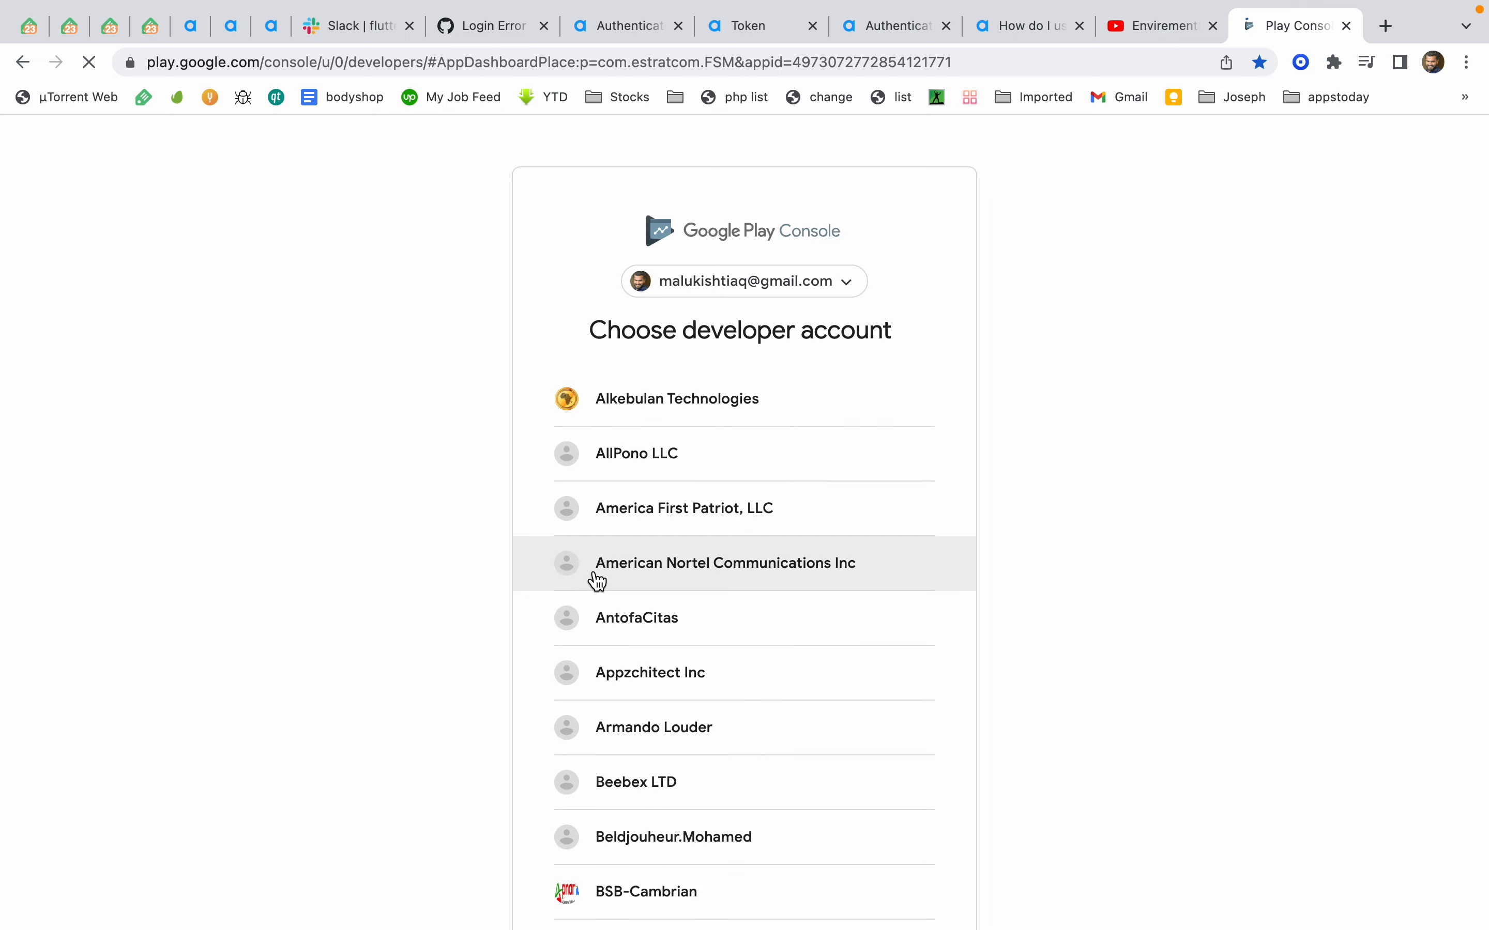
left_click(681, 522)
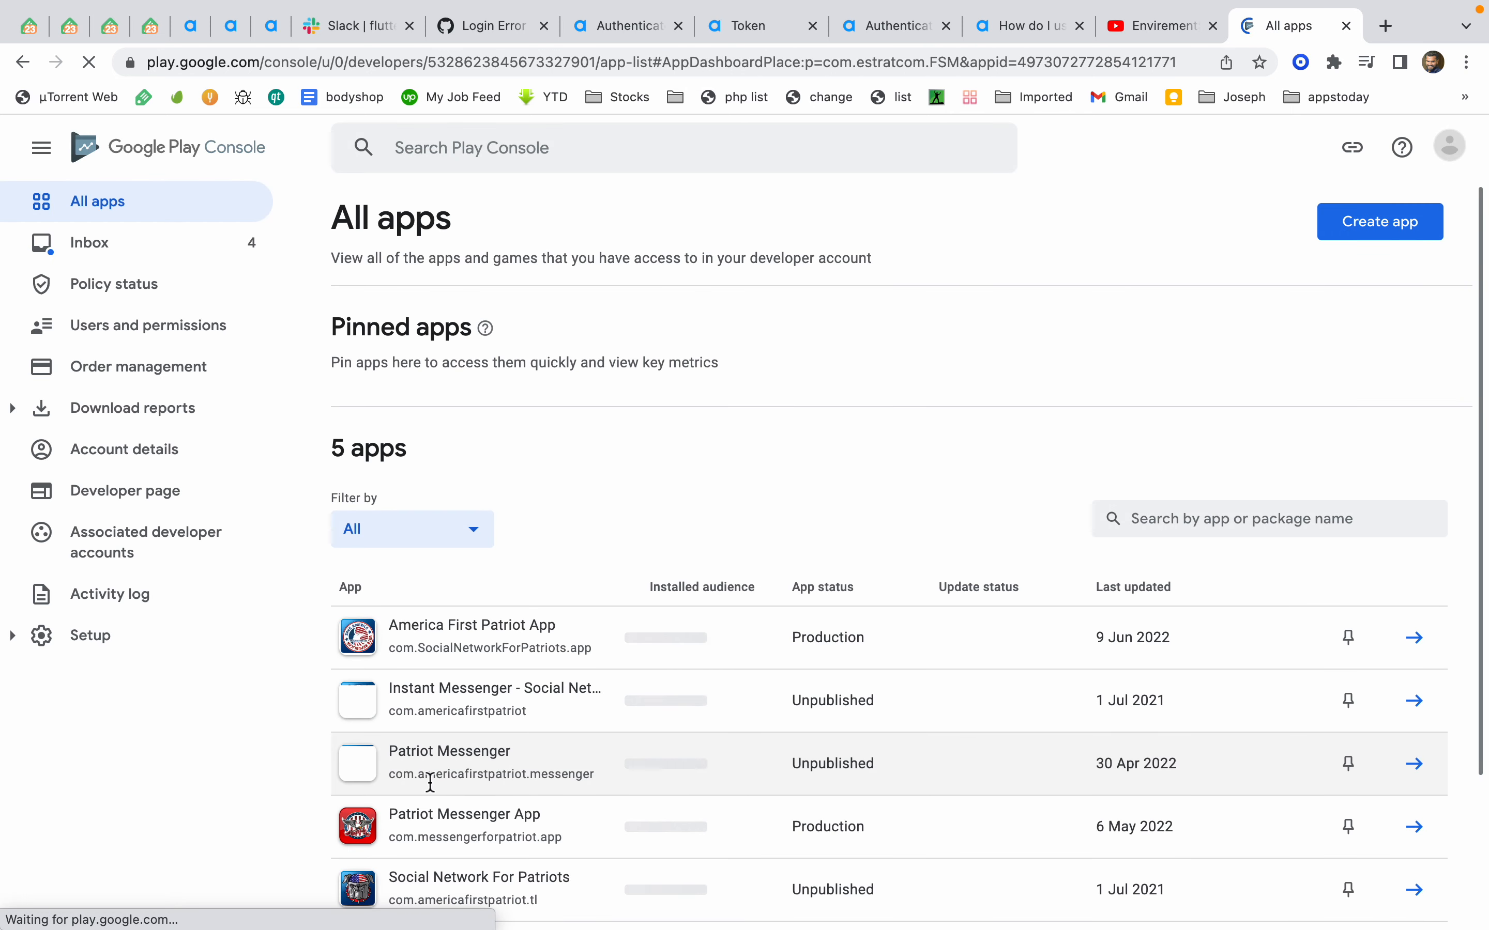
left_click(502, 646)
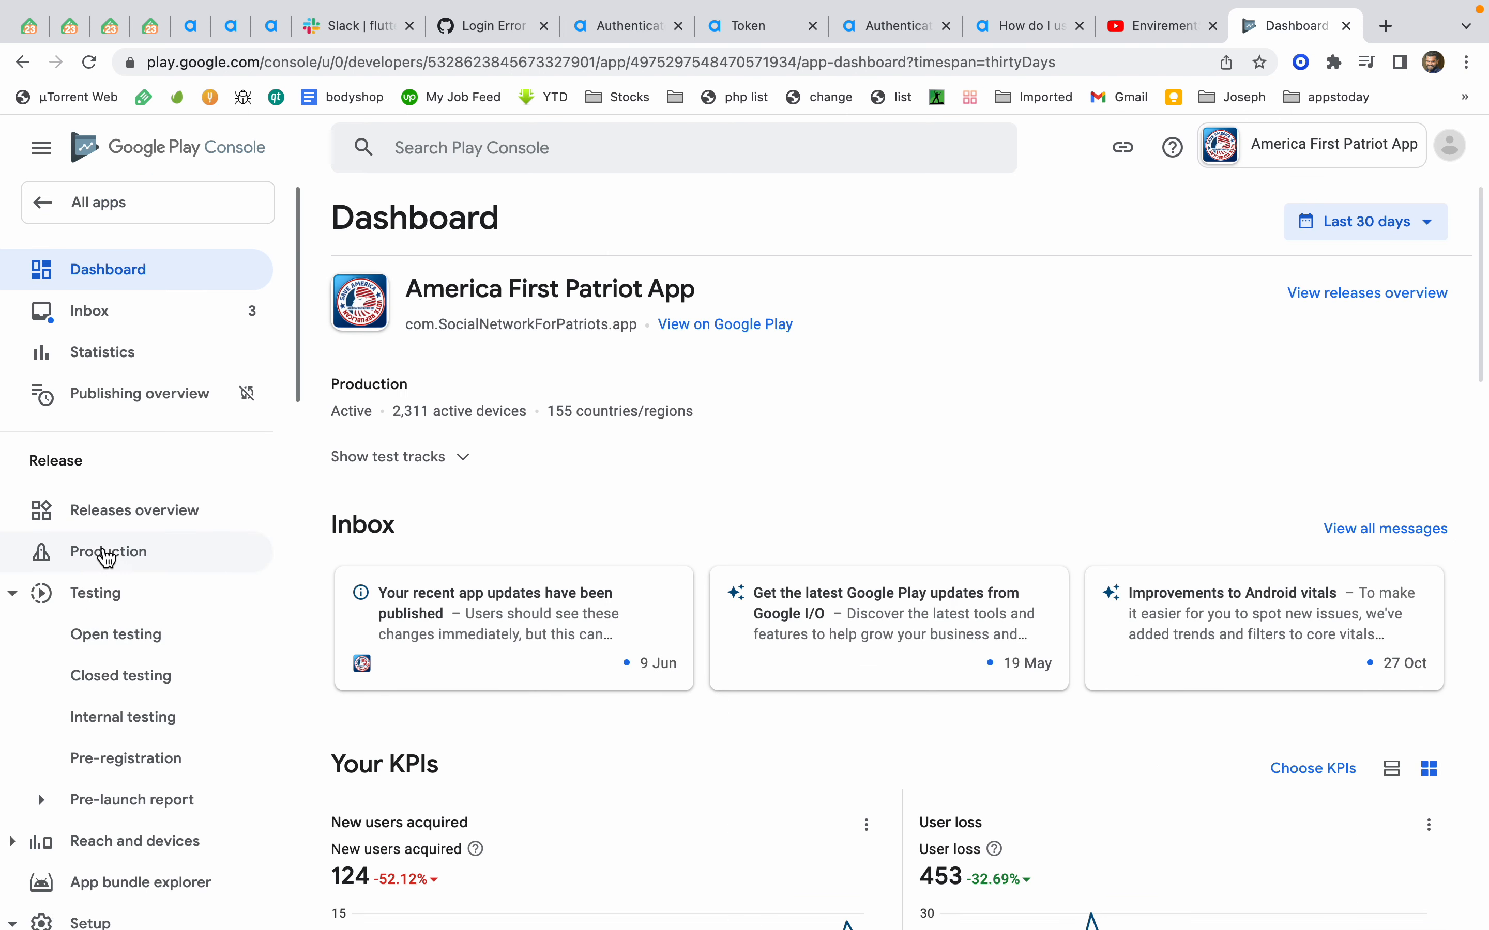
left_click(106, 553)
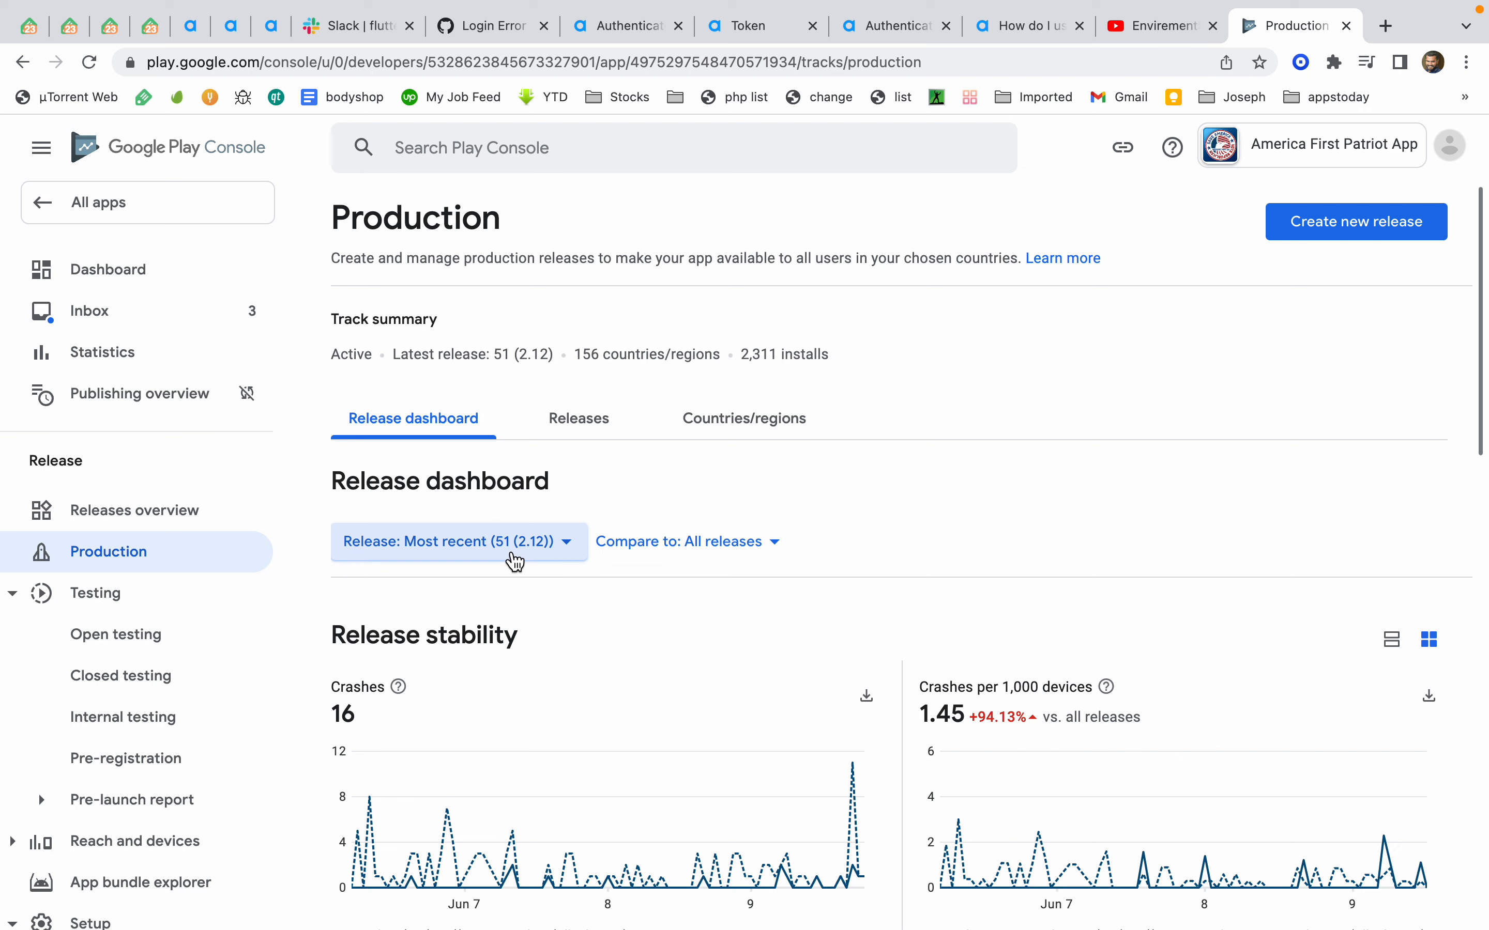
Back in the project options, set the version number to 10001
key("ctrl+Left")
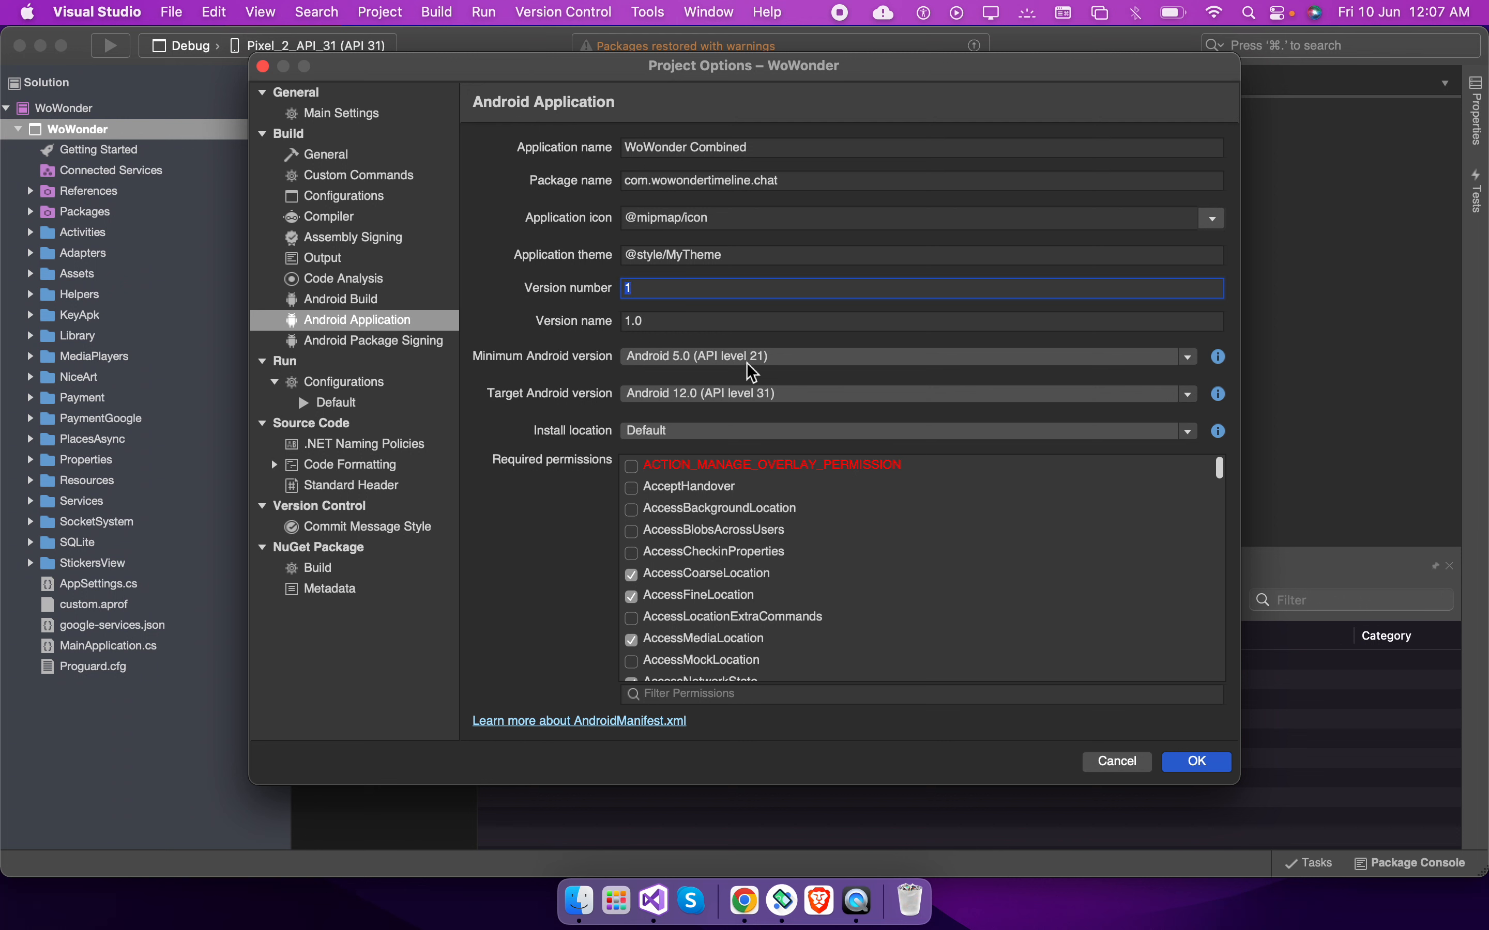
type("52")
key("BackSpace")
type("5")
key("BackSpace")
key("BackSpace")
type("10001")
key("Tab")
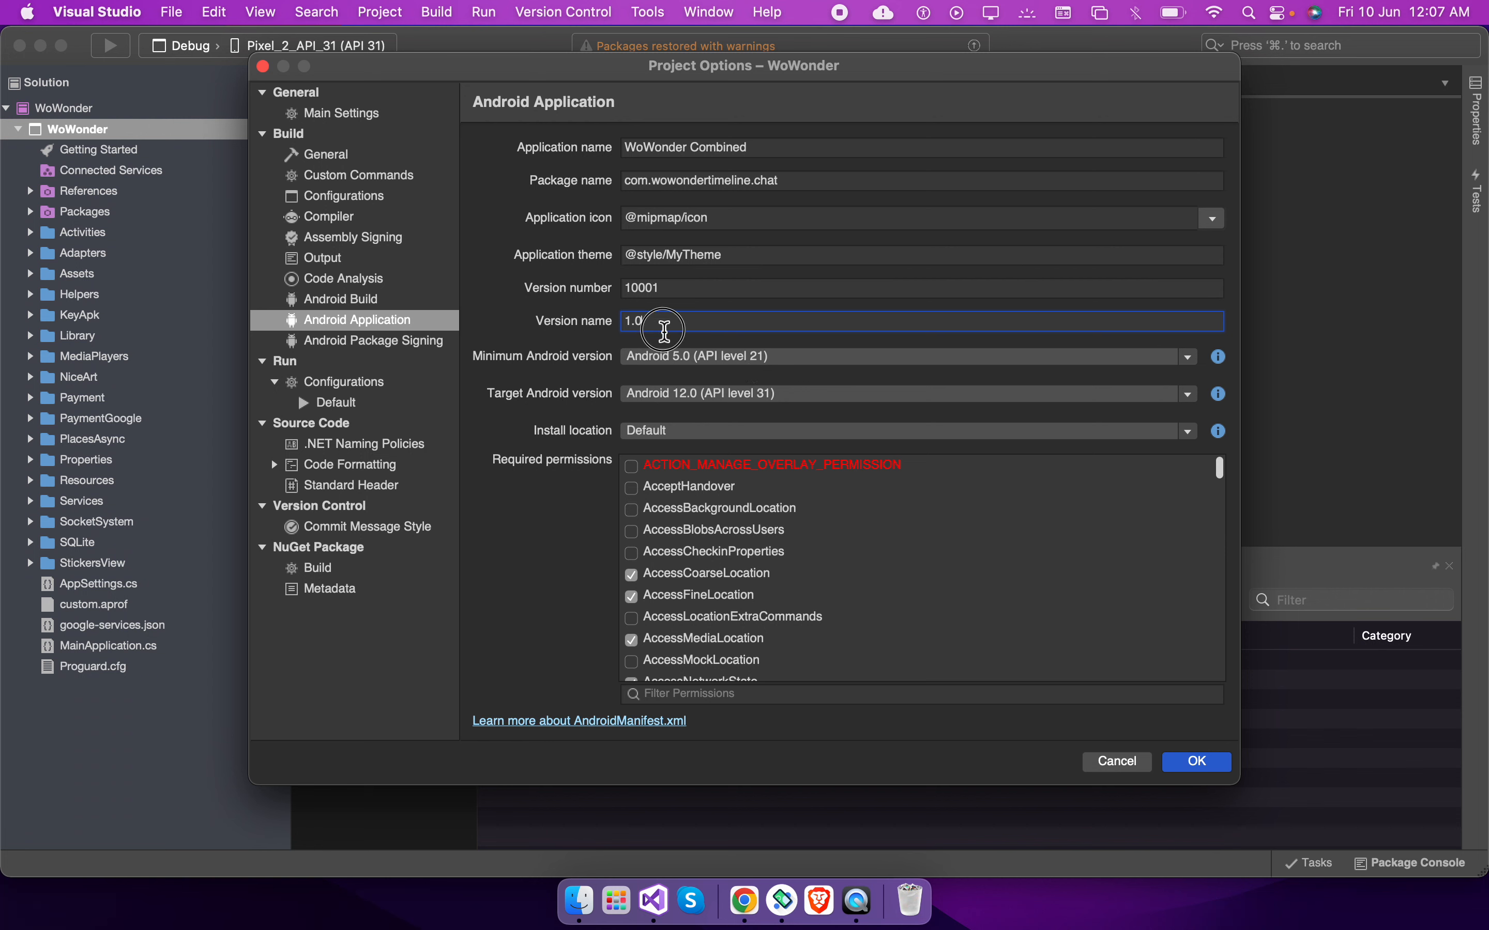
Set the version name to Version 1.2
type("nfkadssdnsakj")
key("super+a")
key("BackSpace")
type("Version 1.2")
left_click(654, 290)
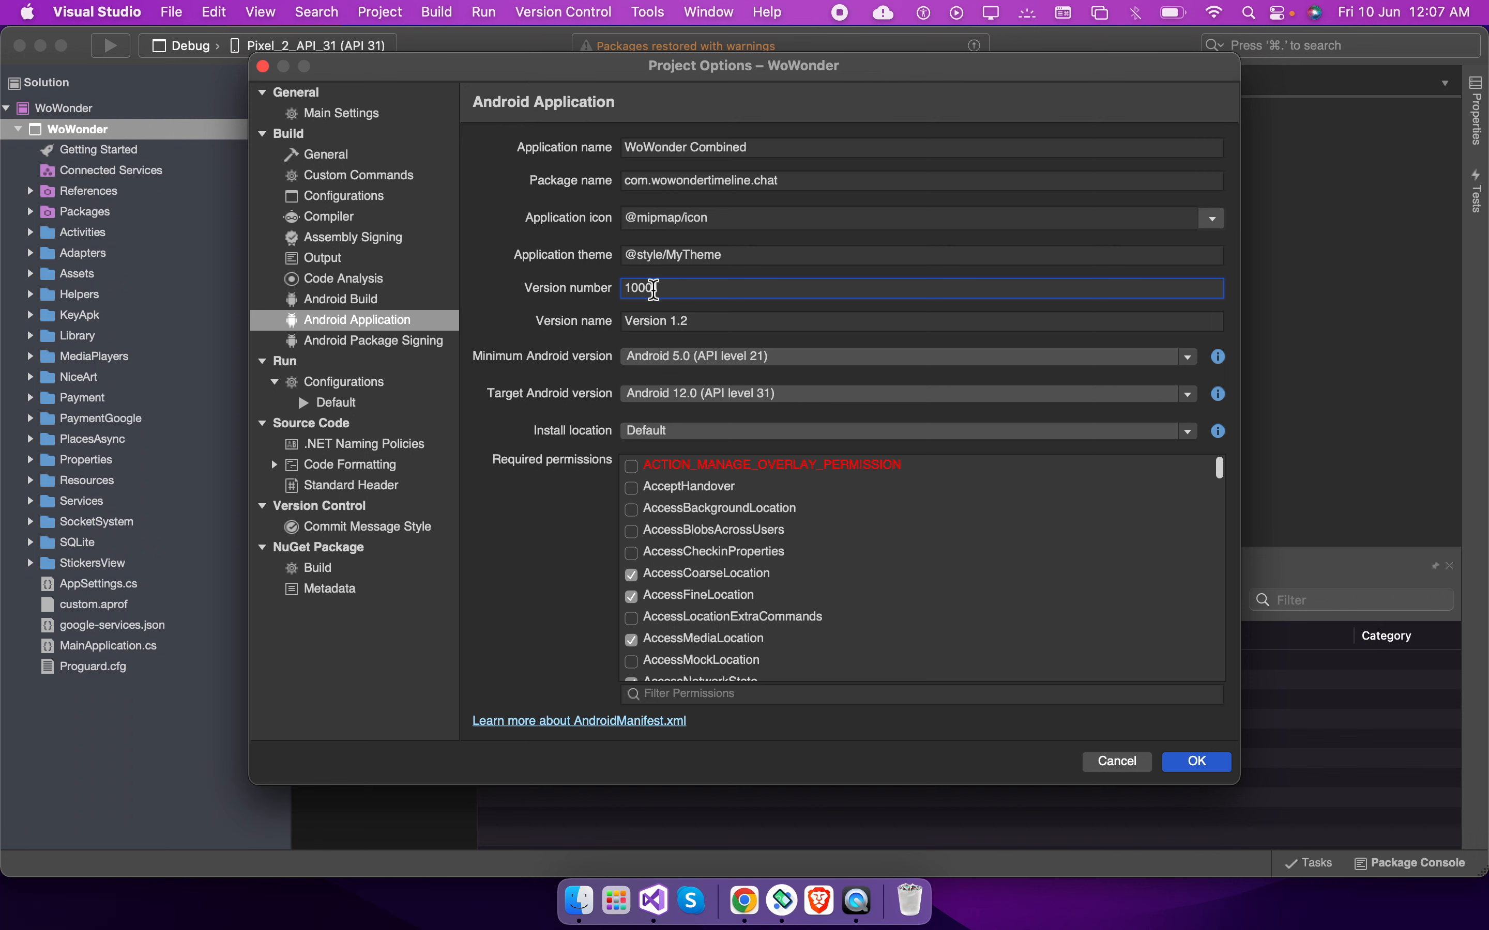
key("Tab")
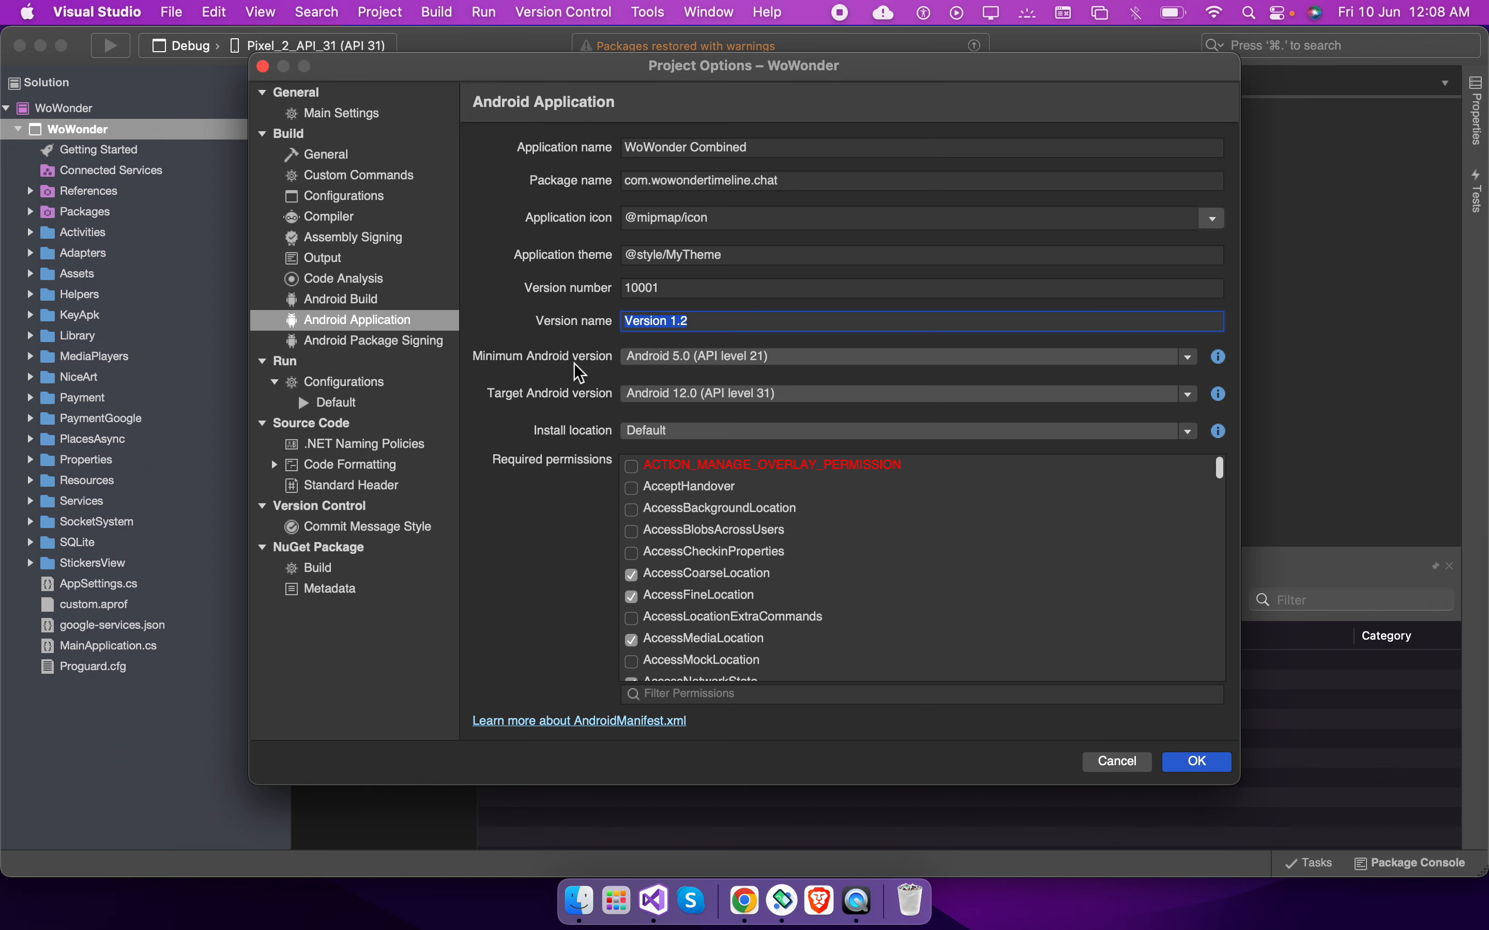
Review the Linker and Advanced settings of the Release Android build
left_click(353, 302)
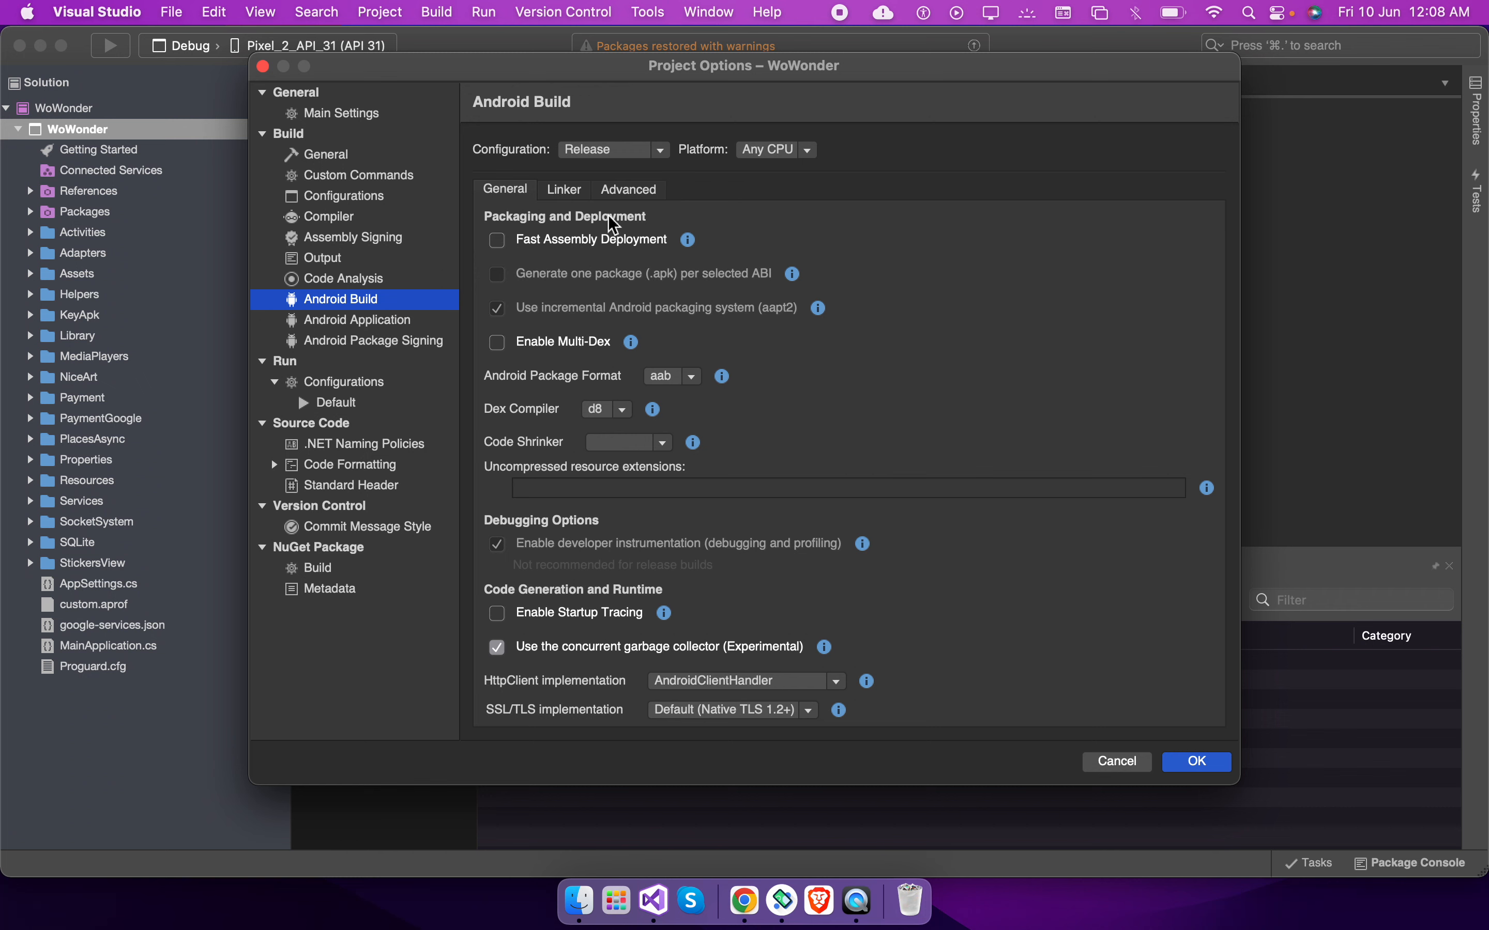
left_click(574, 196)
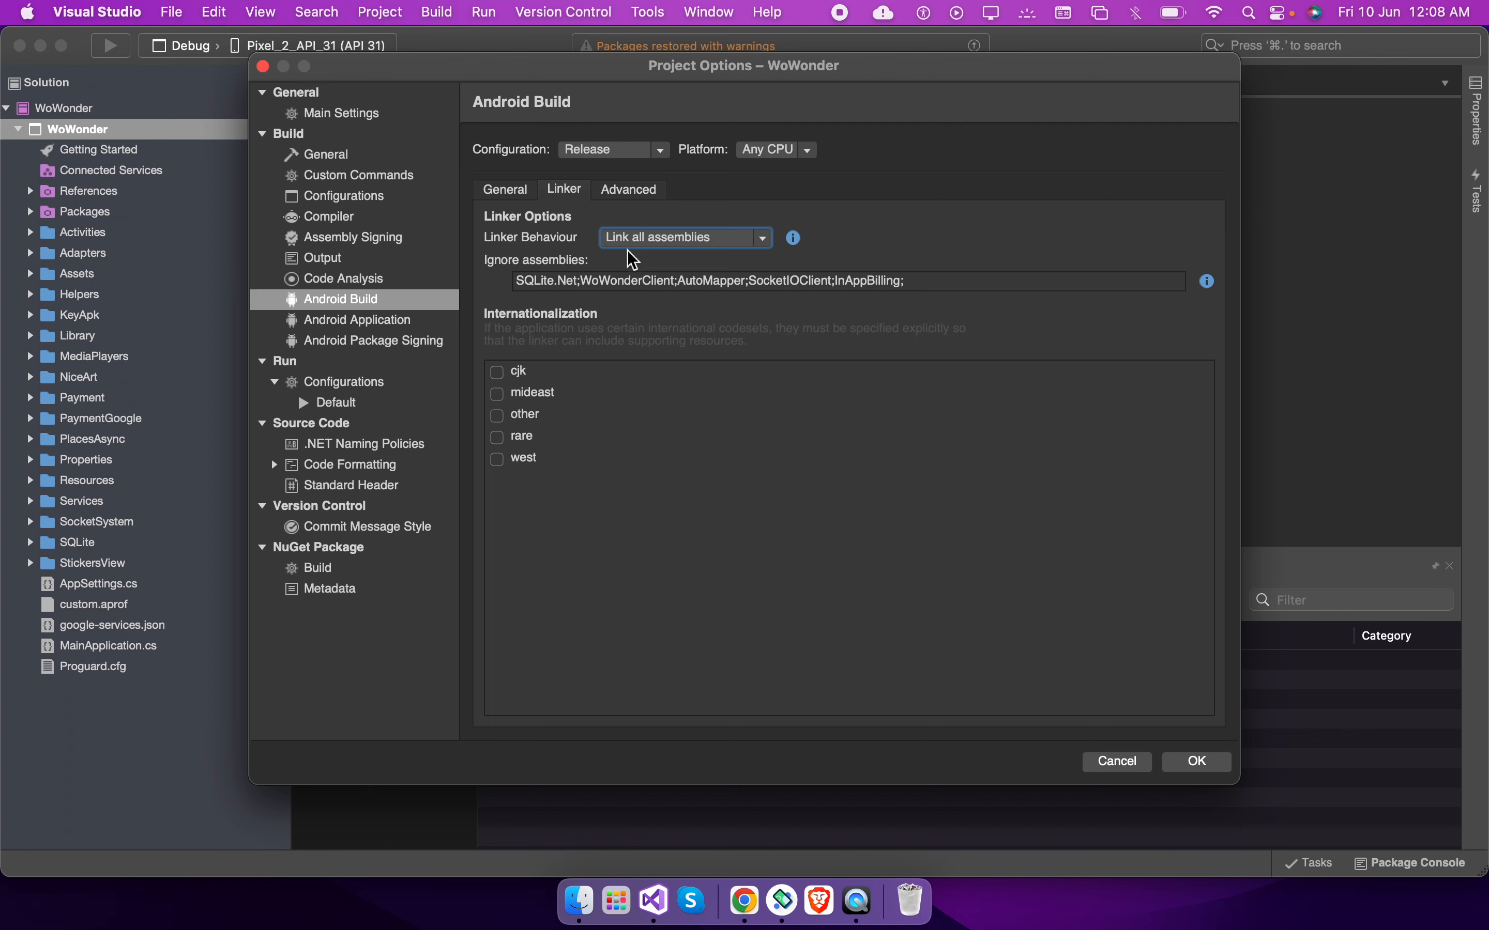
left_click(625, 190)
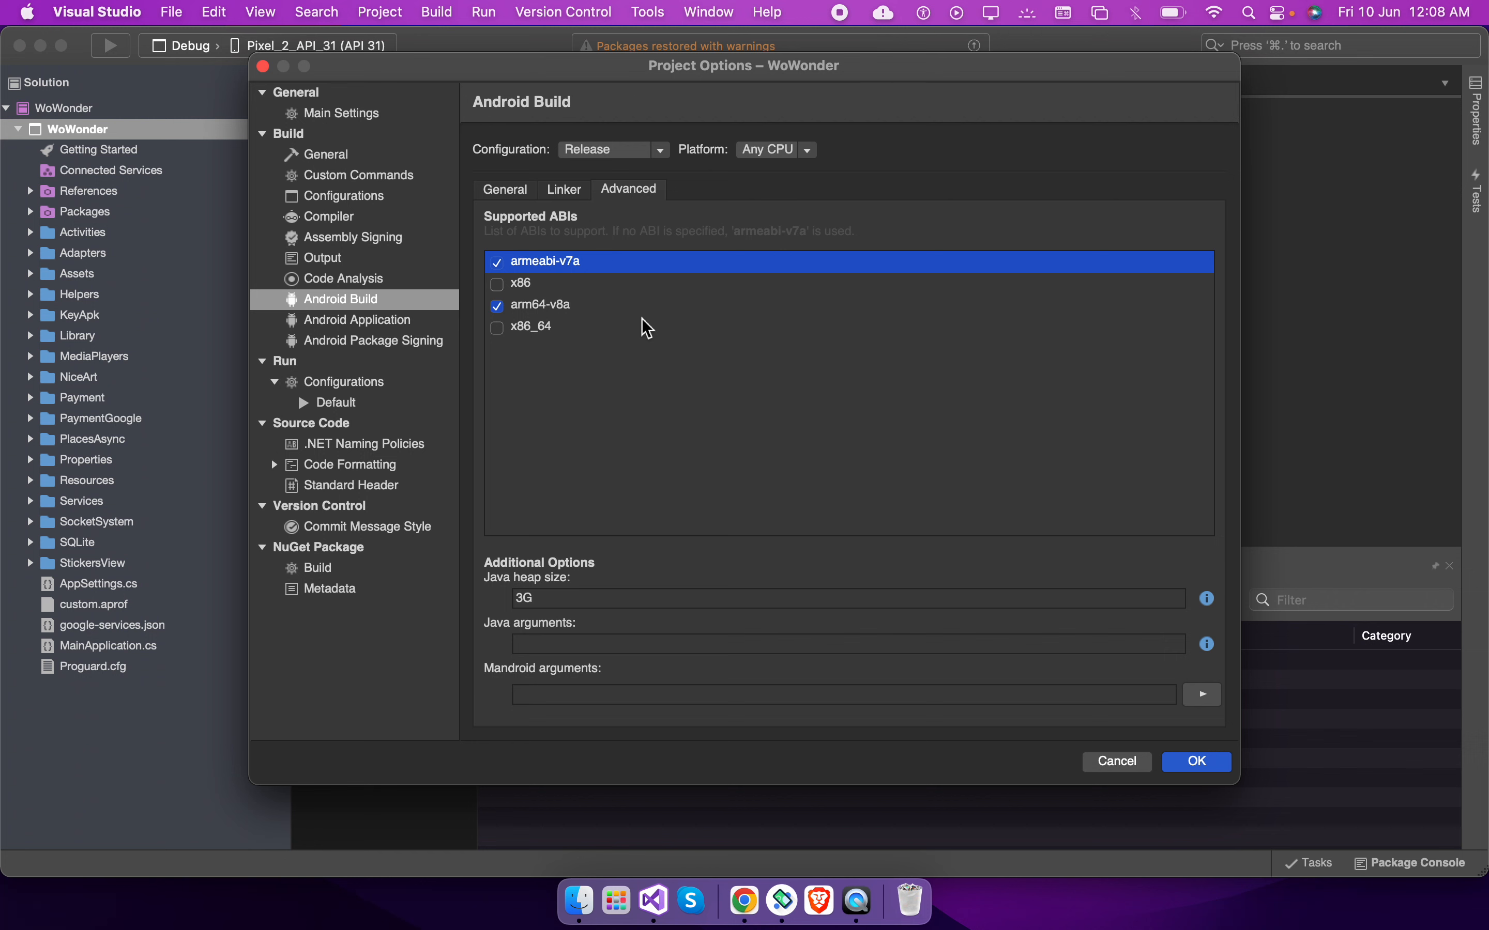
Check the Android Application and Android Package Signing settings, then save the project options
left_click(523, 598)
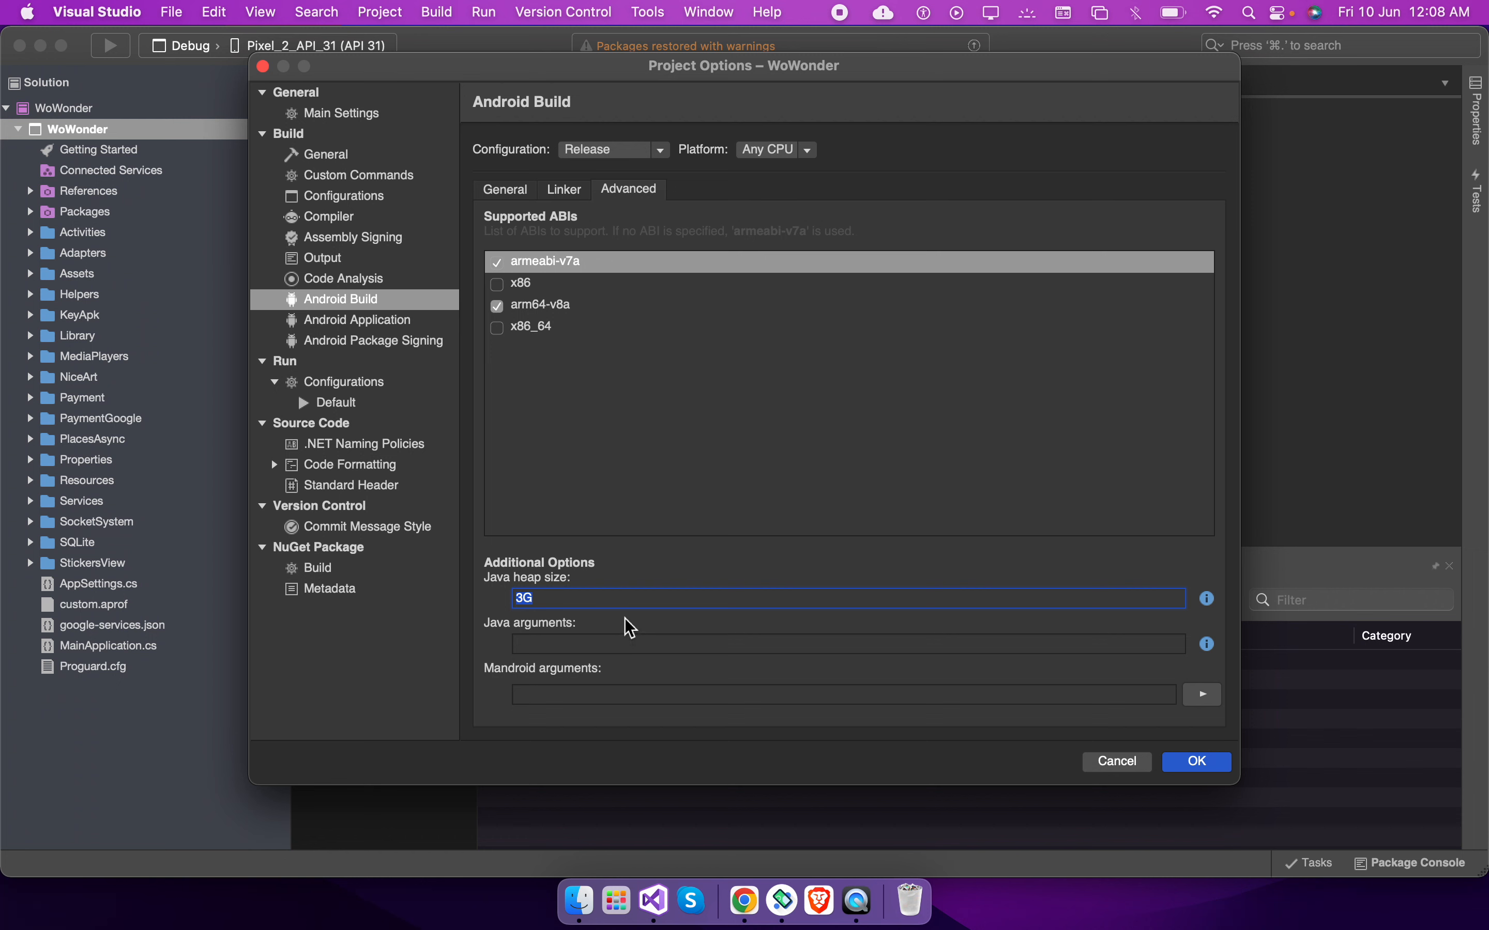
left_click(334, 319)
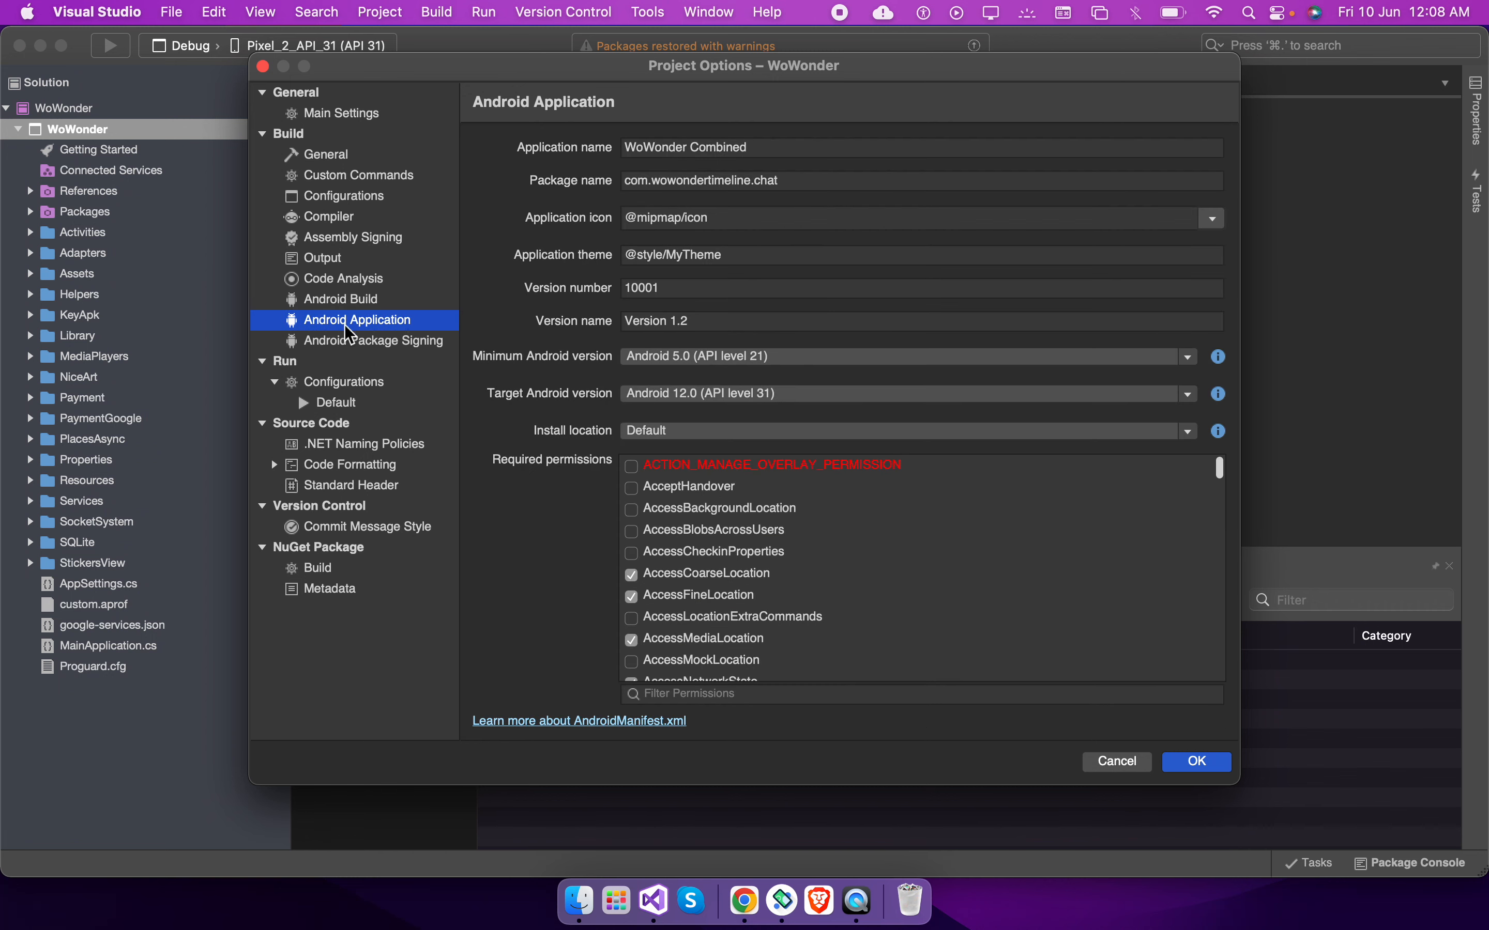
left_click(381, 345)
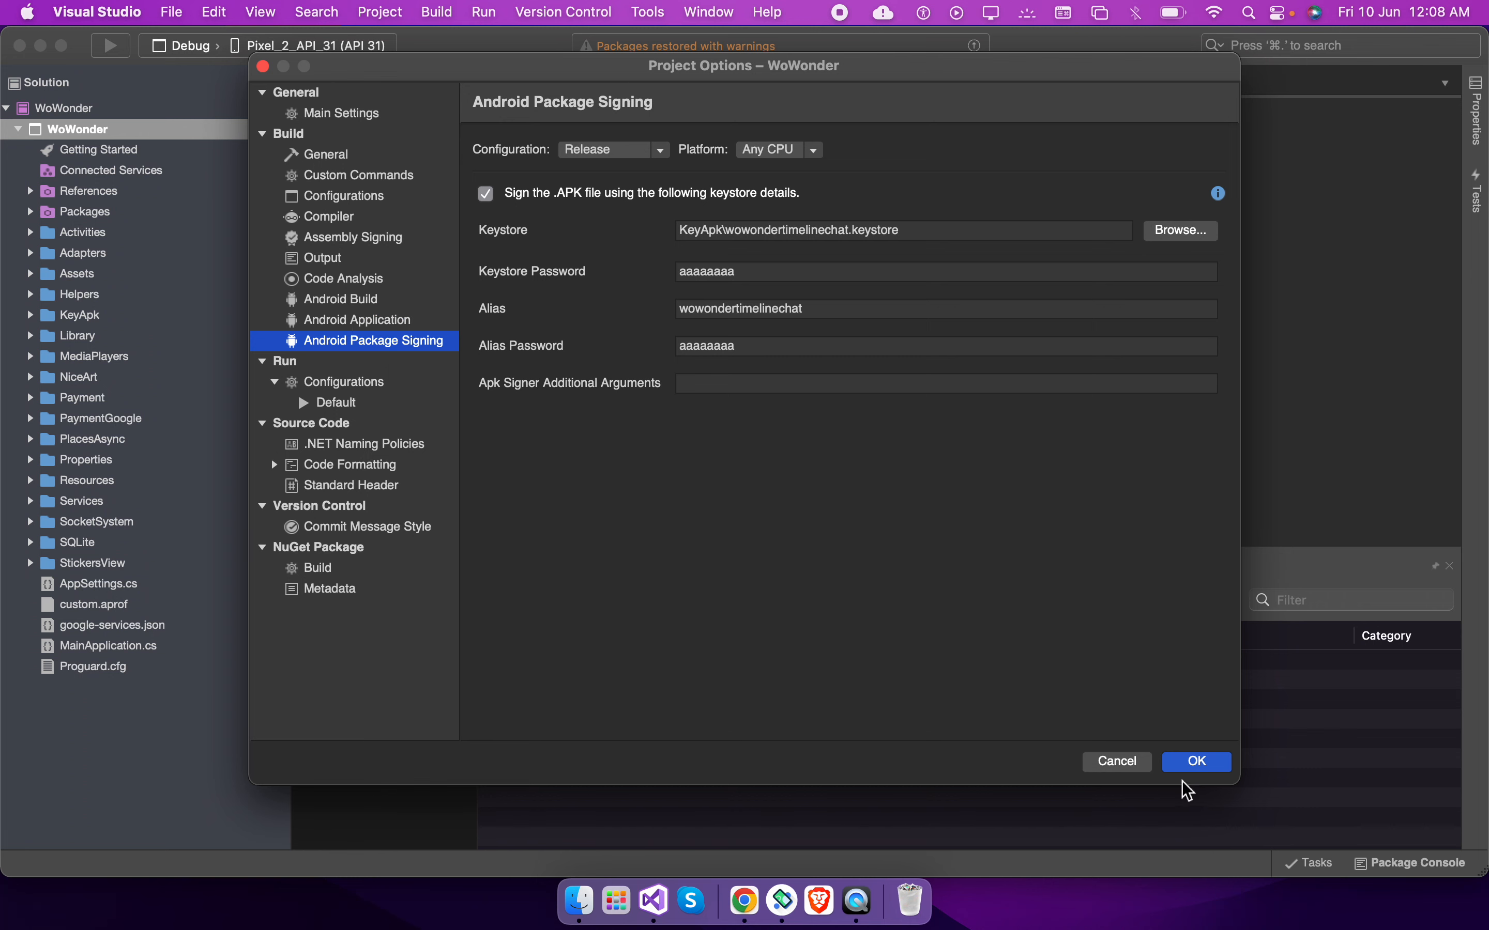
left_click(1193, 763)
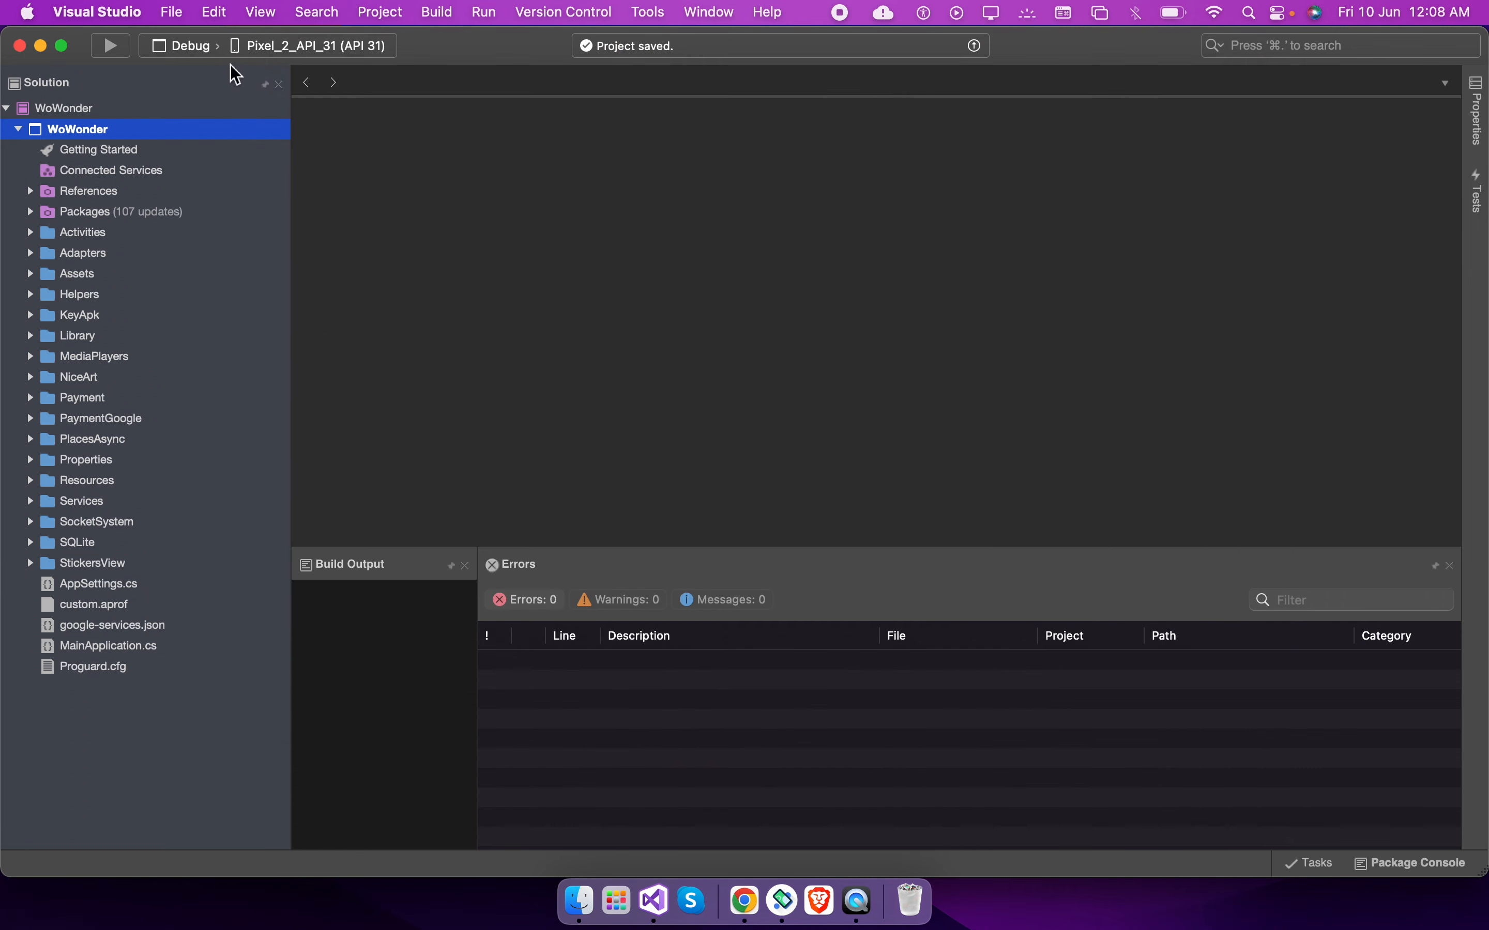
Switch the active build configuration to Release and rebuild the WoWonder project
left_click(195, 47)
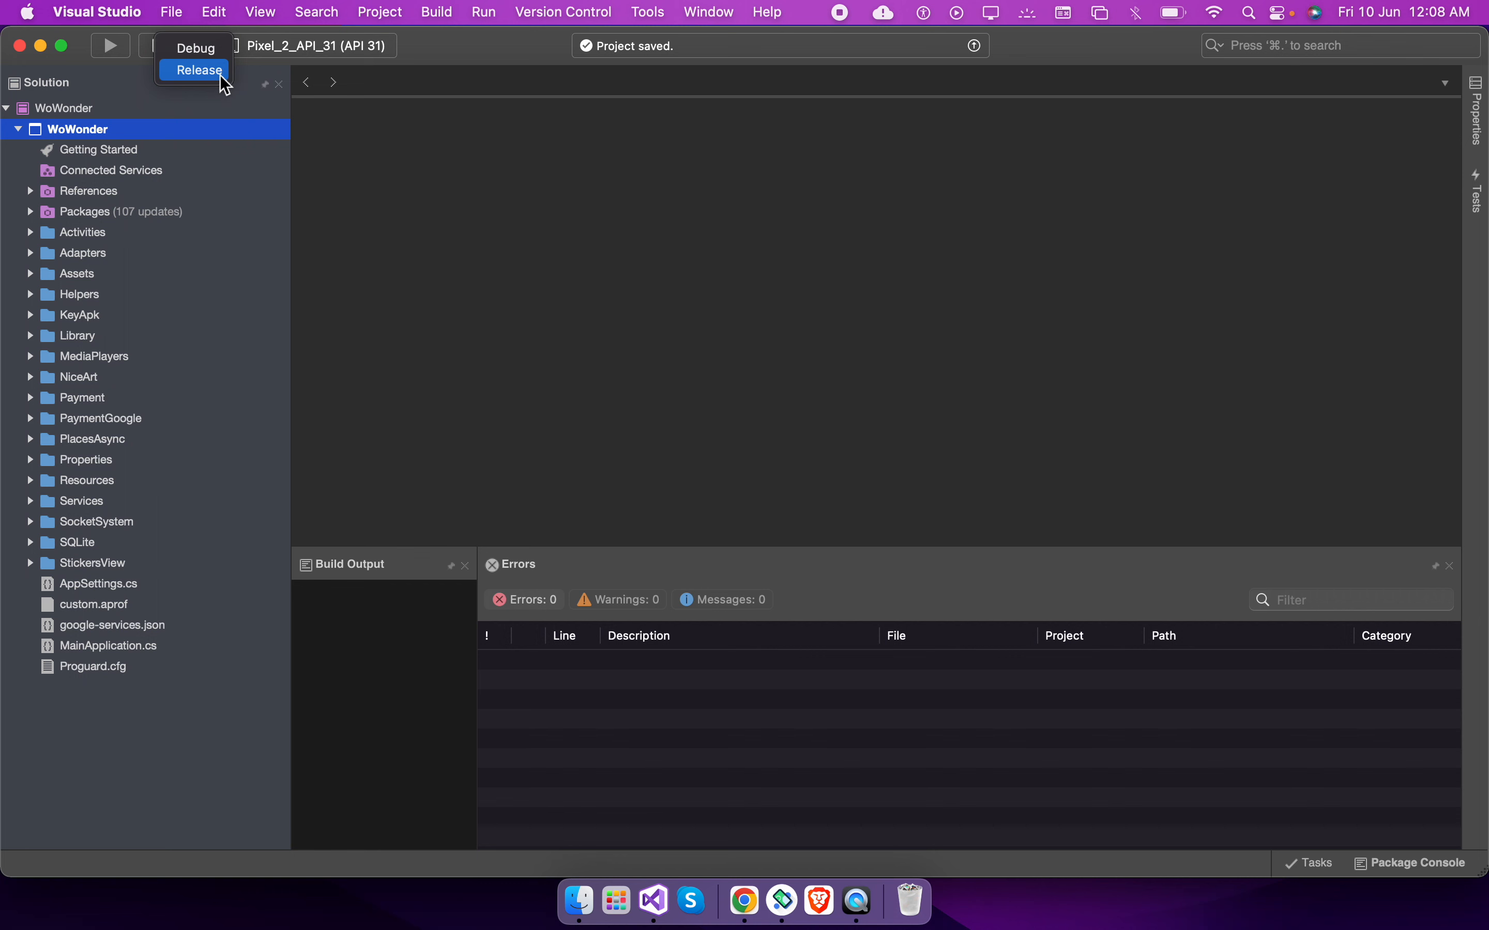
left_click(206, 70)
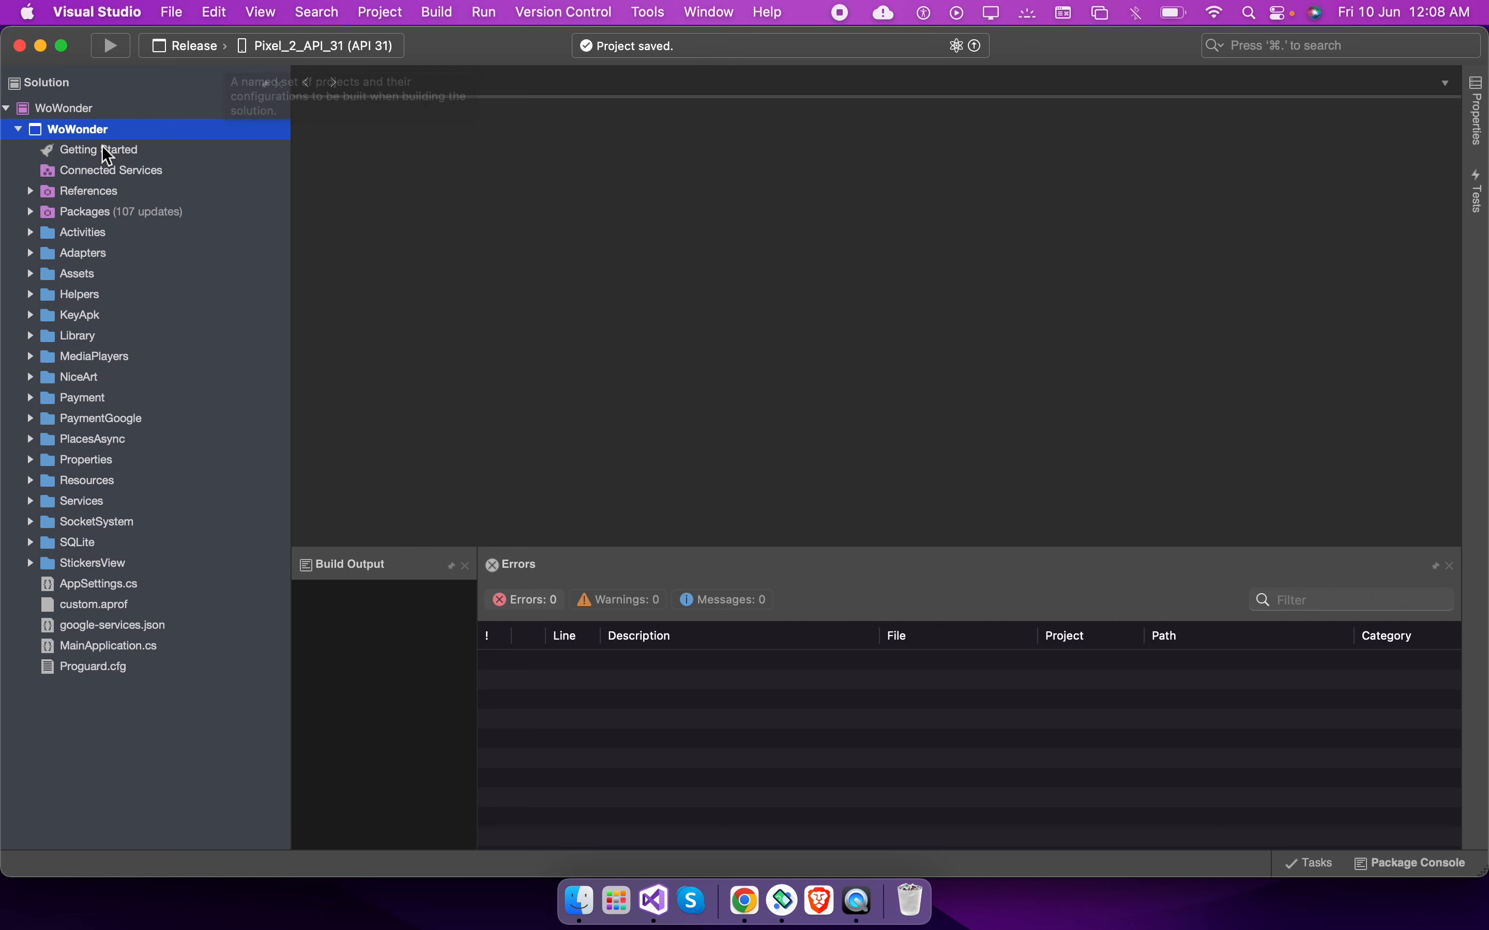
right_click(127, 134)
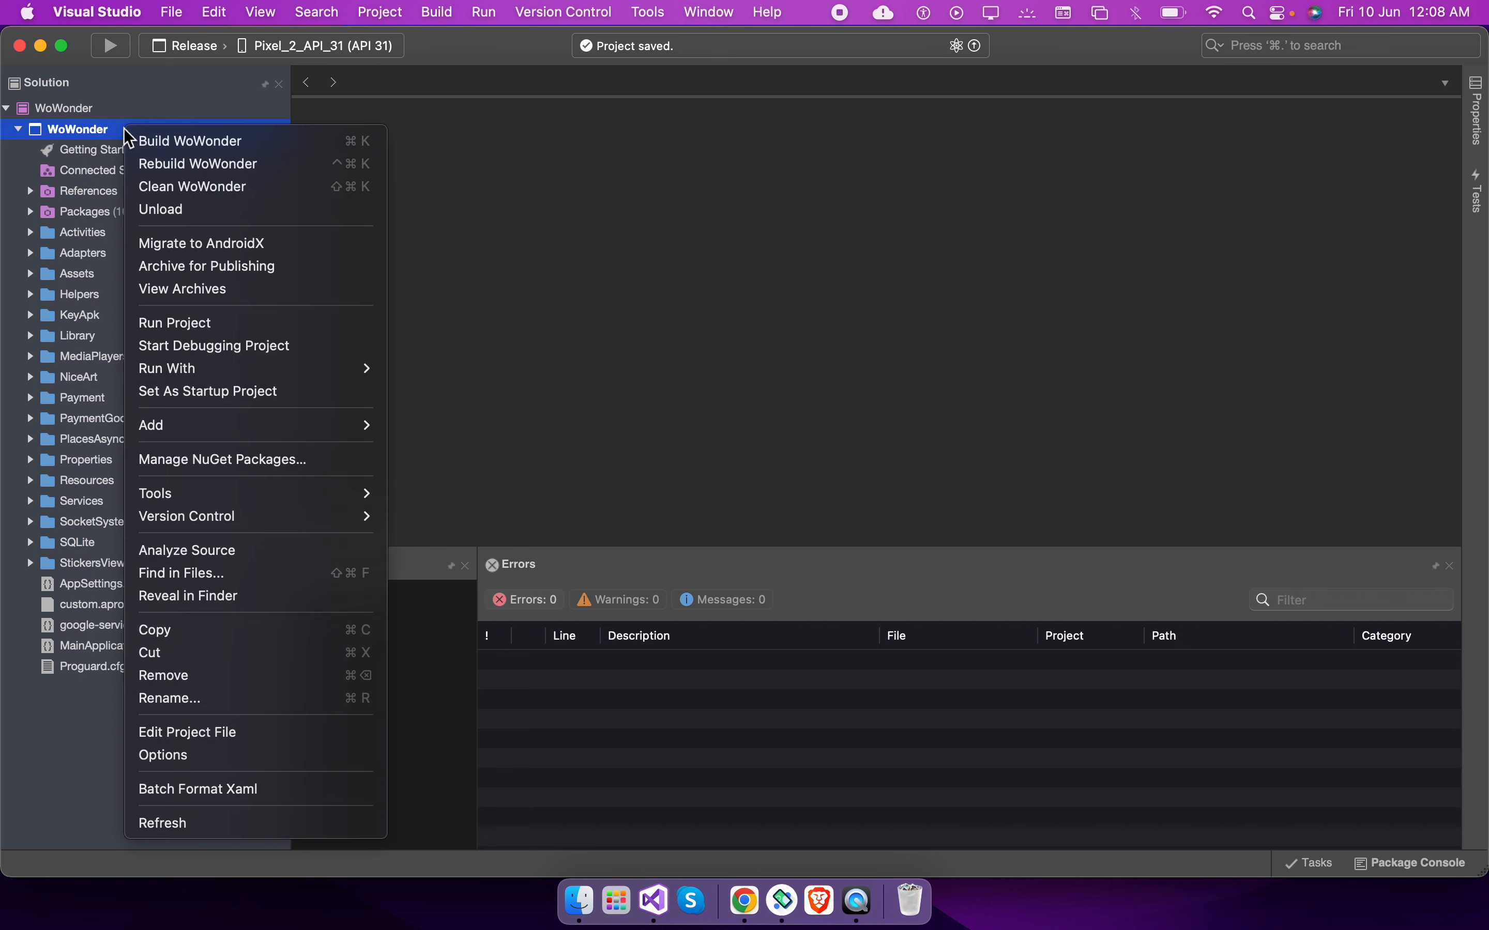
left_click(259, 168)
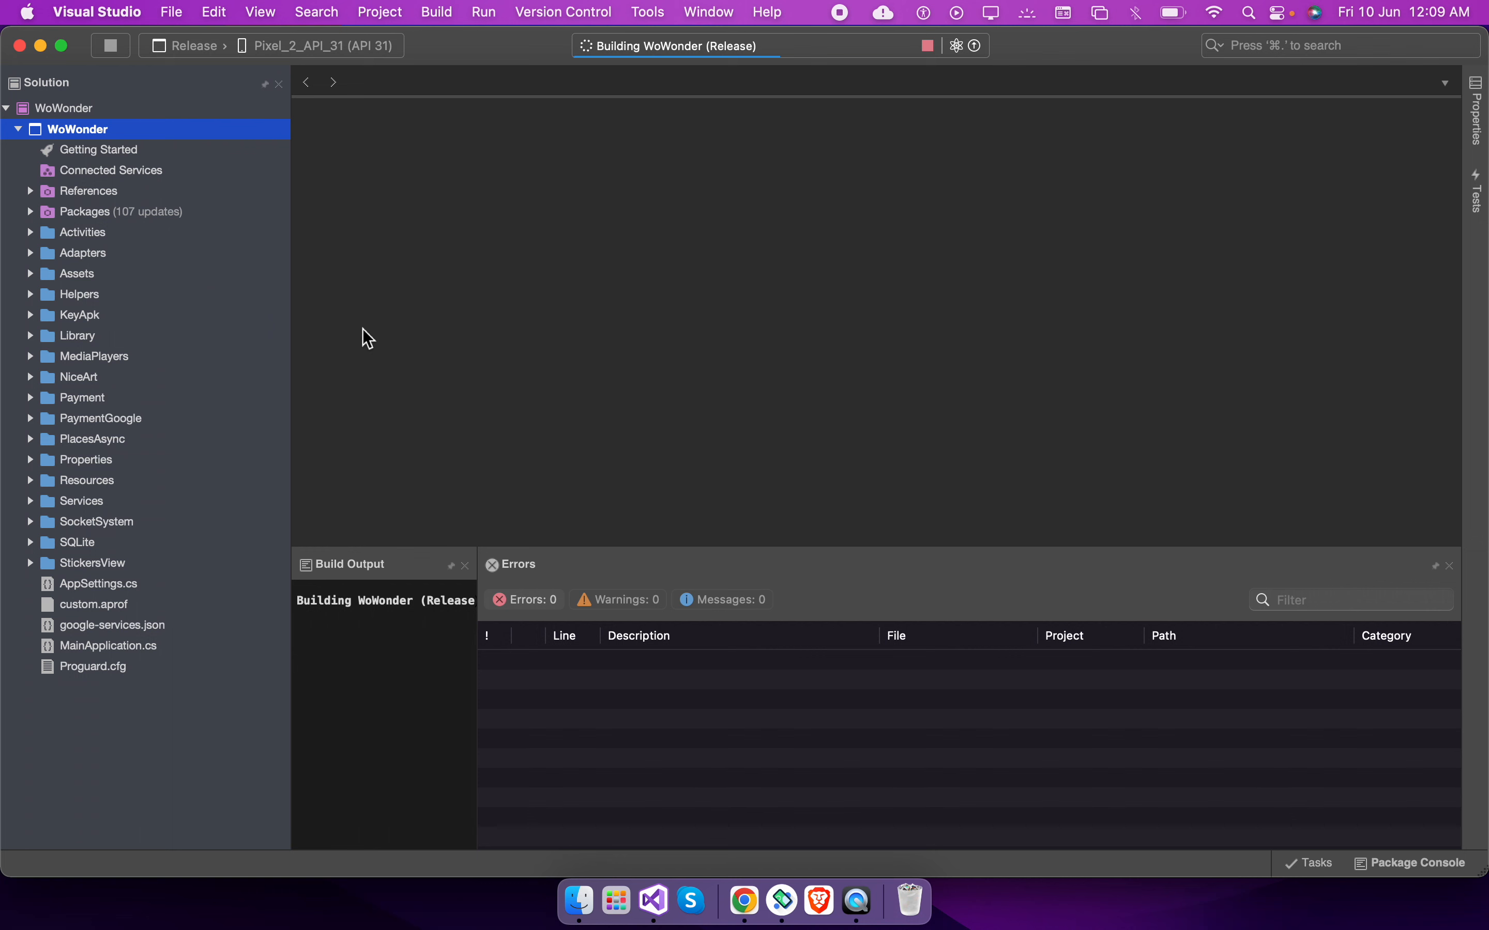
Expand the KeyApk folder and inspect the keystore path in the project's package signing options
double_click(72, 315)
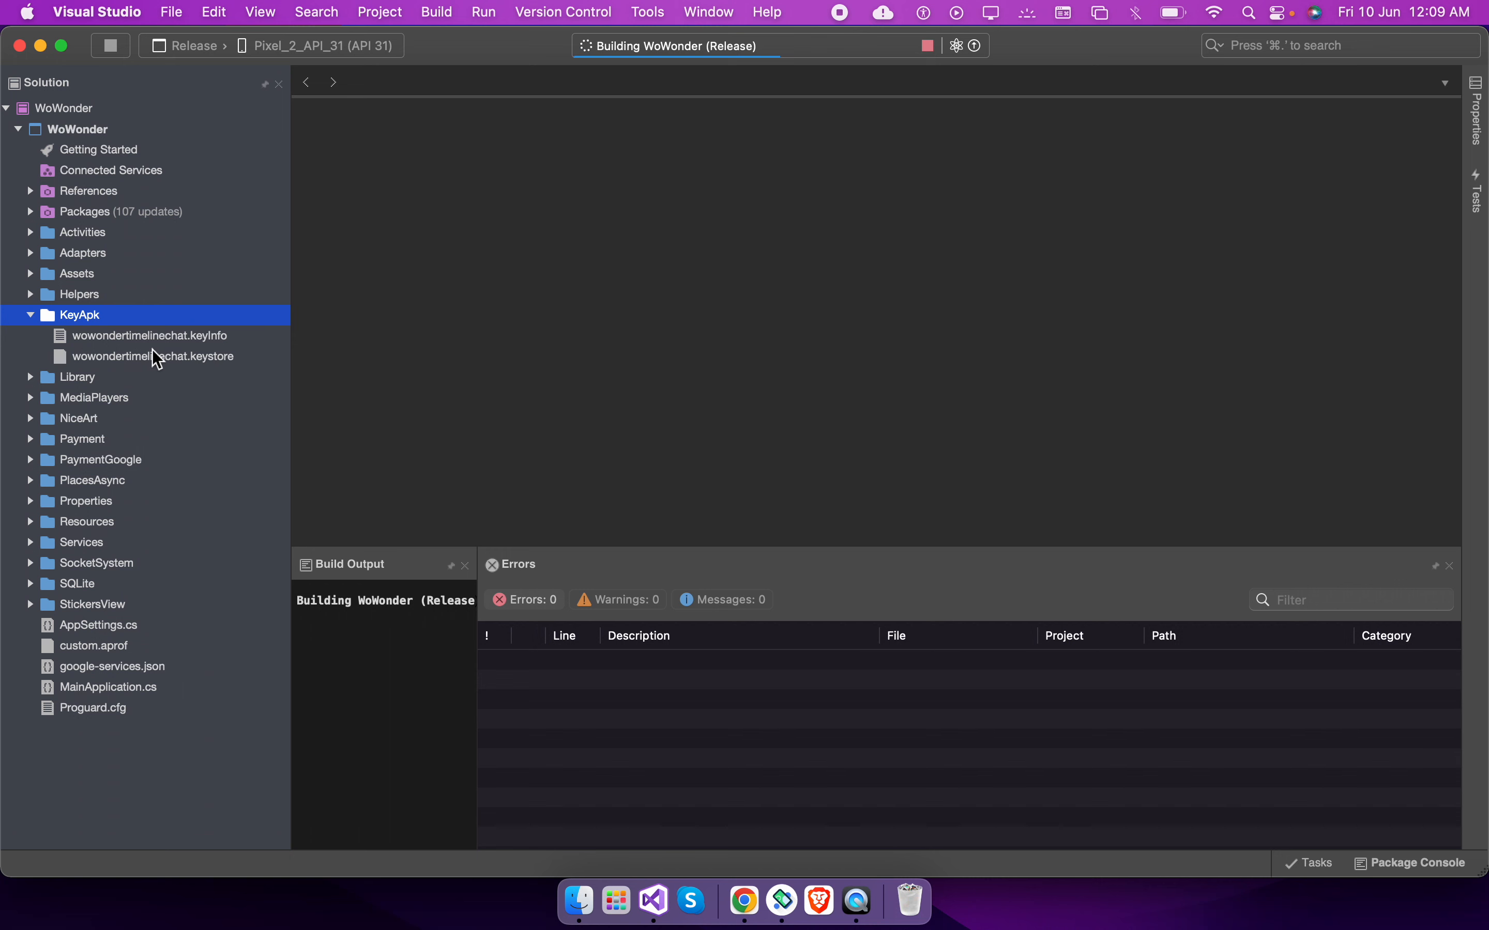
left_click(59, 107)
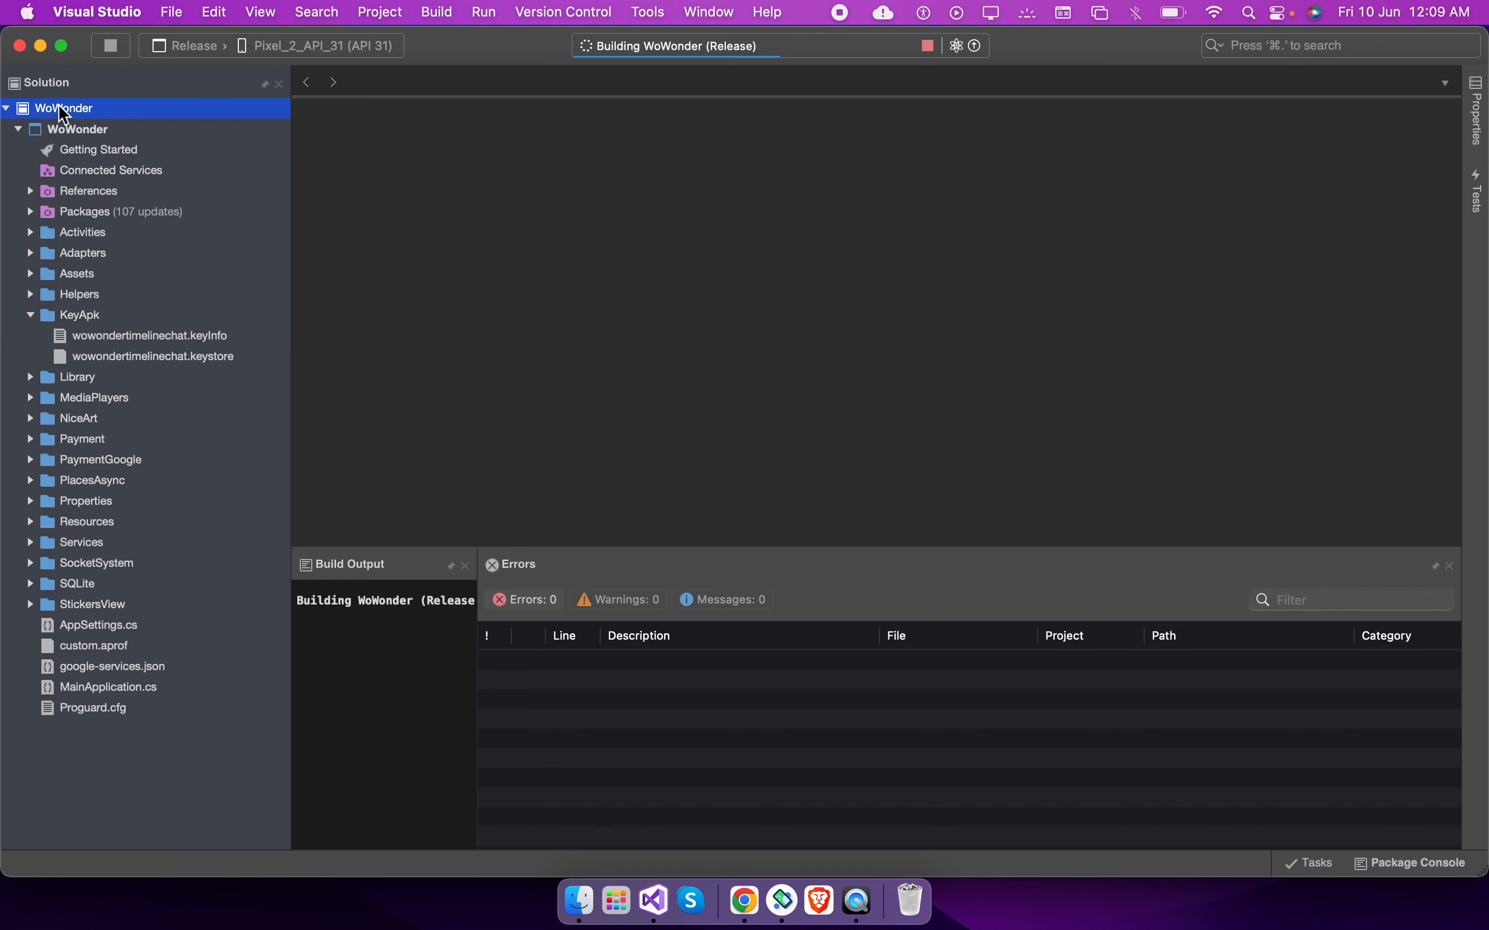
double_click(59, 107)
left_click(261, 86)
double_click(94, 129)
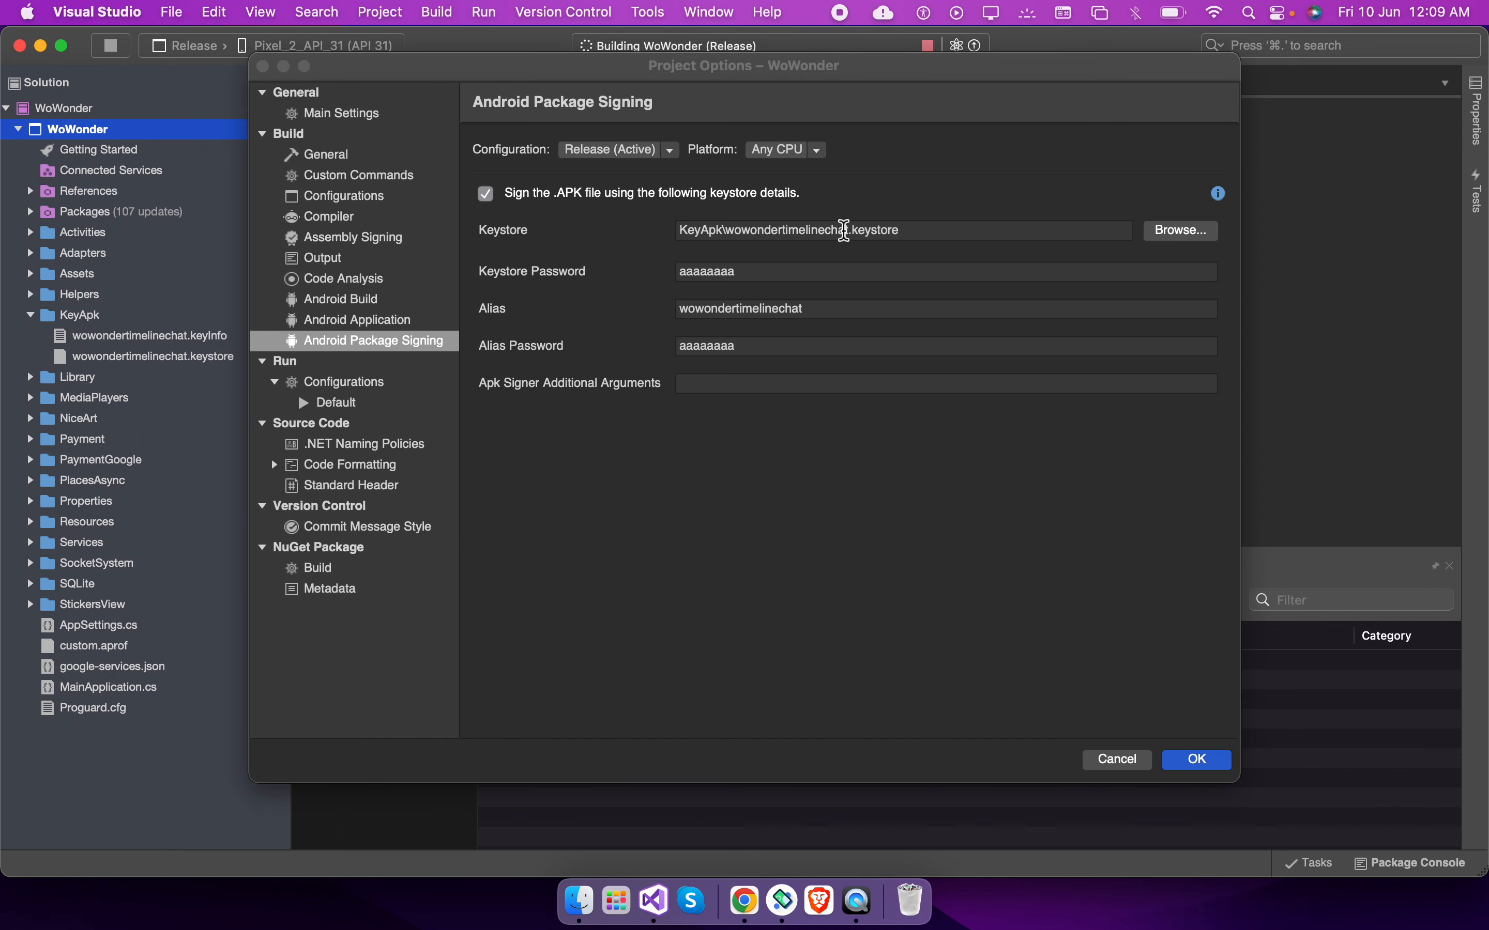
left_click_drag(679, 234, 807, 237)
left_click(865, 229)
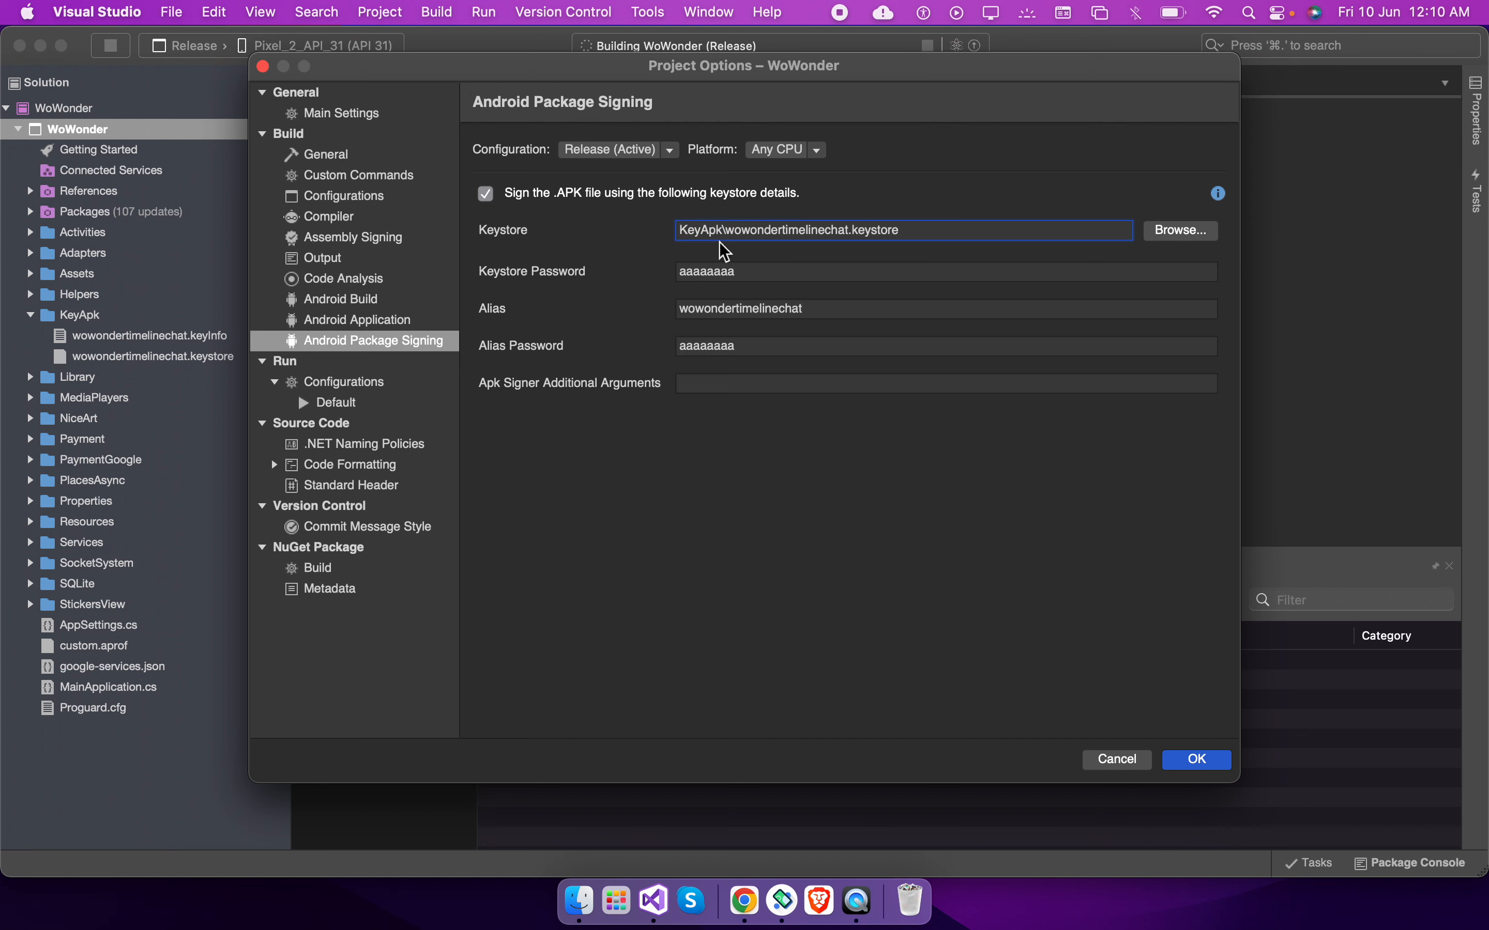
double_click(692, 235)
left_click(682, 236)
left_click(1176, 765)
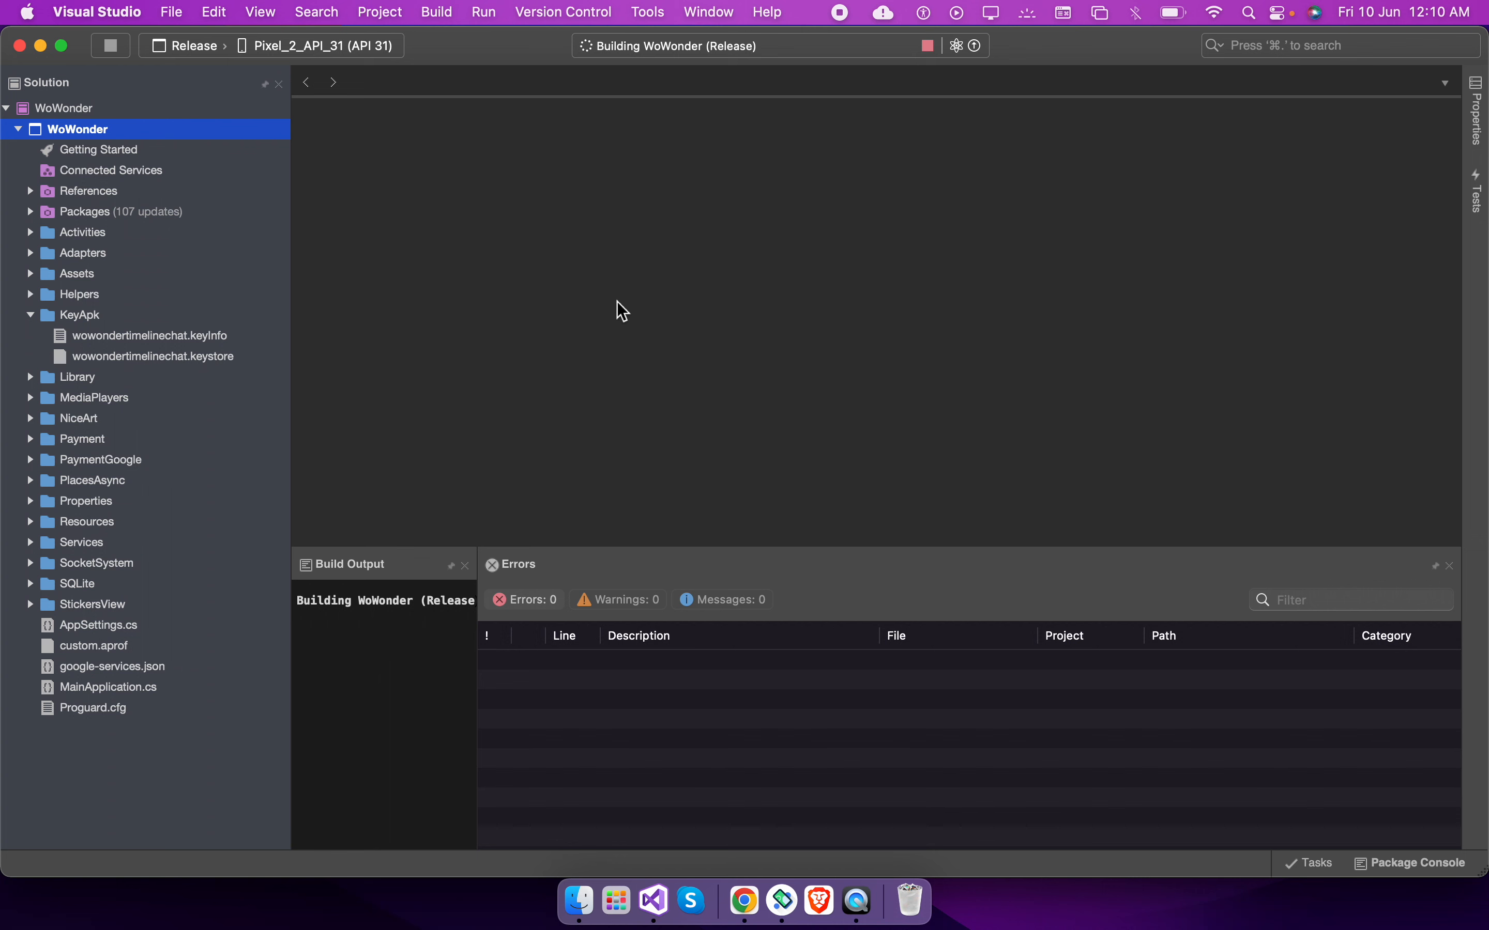
Switch to the browser and start a new production release in Play Console
right_click(173, 138)
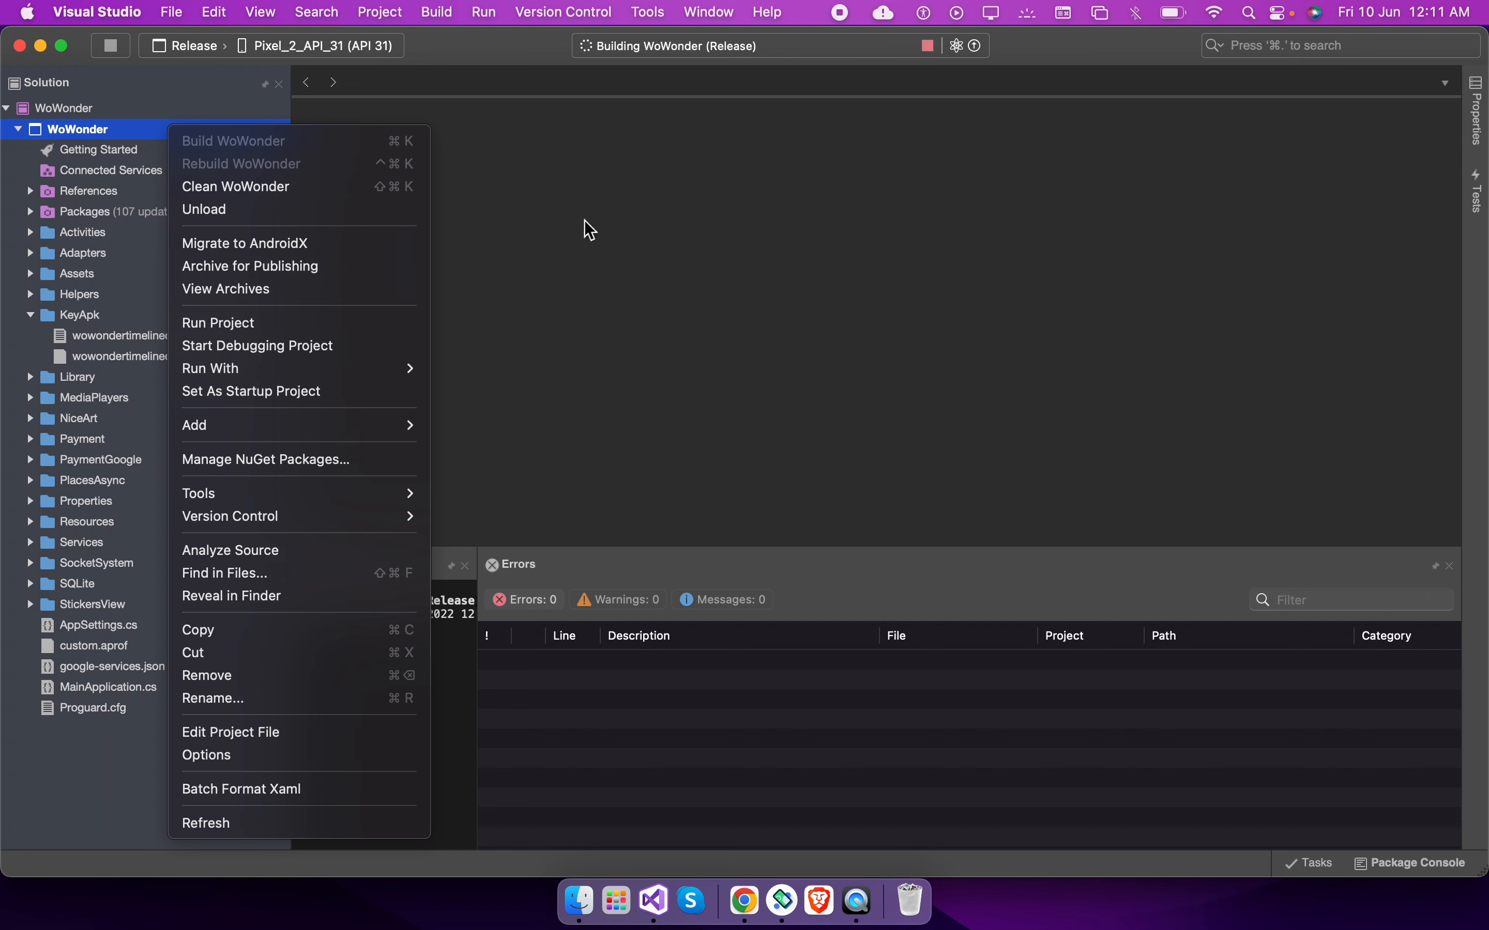
left_click(566, 256)
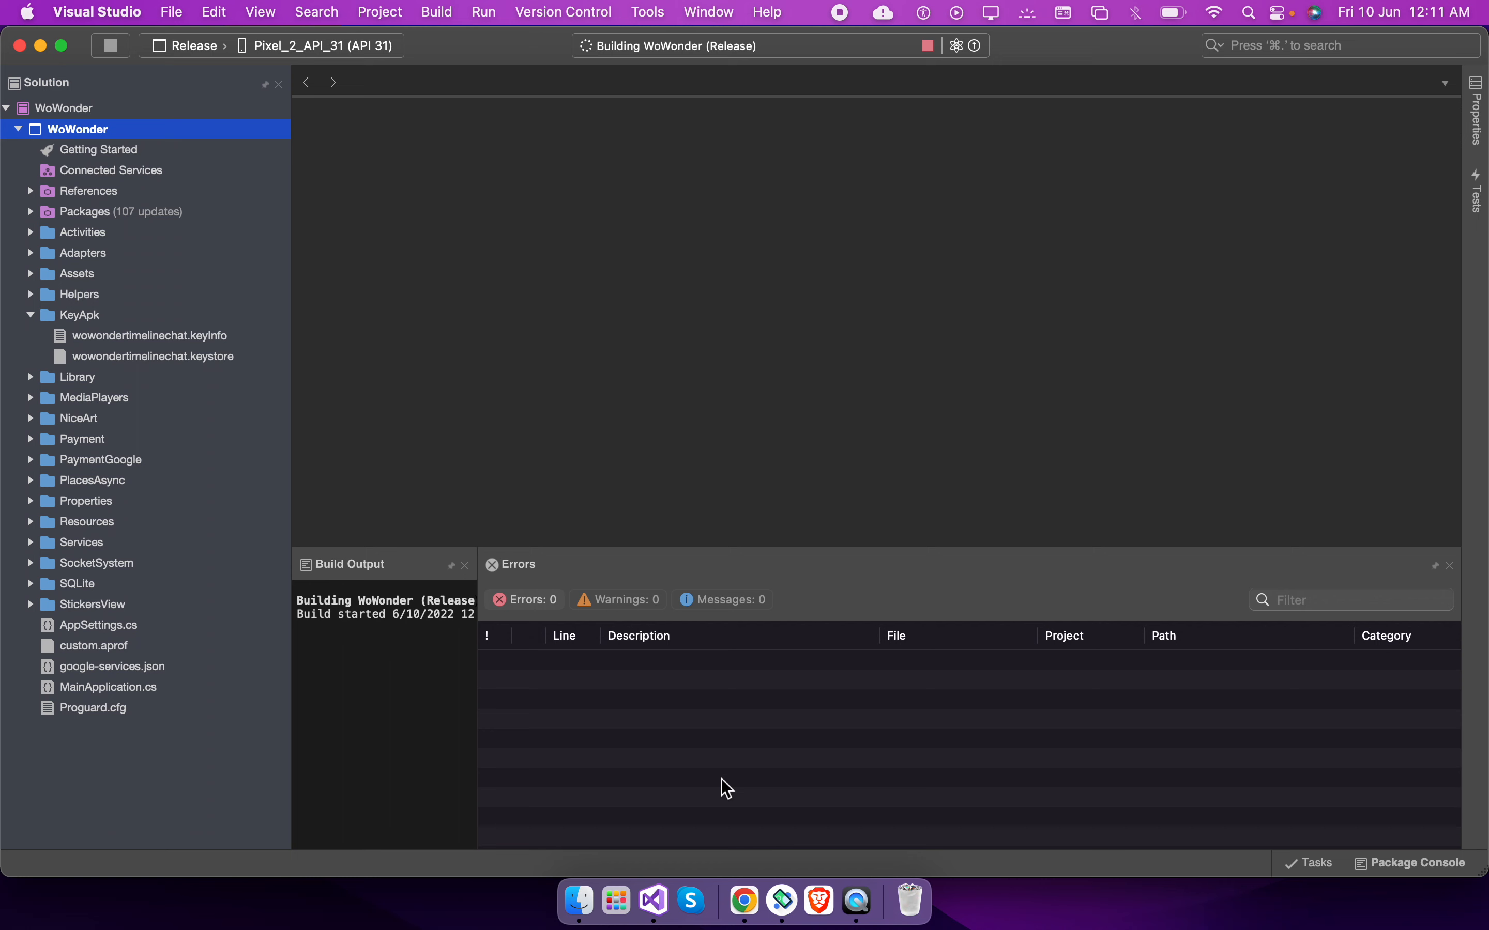
left_click(744, 899)
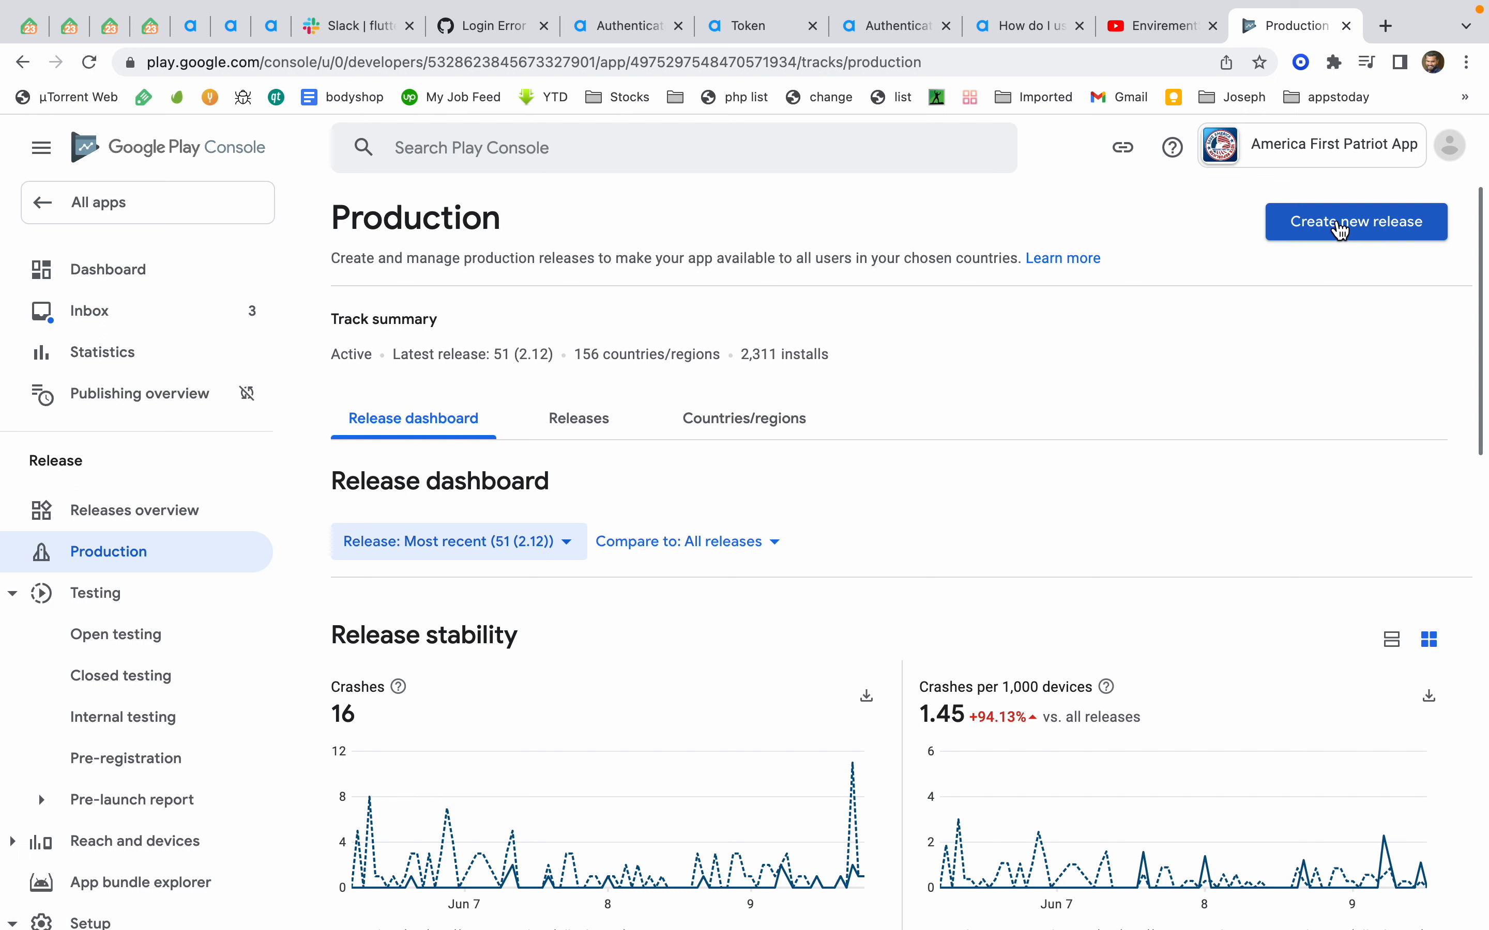
left_click(1341, 230)
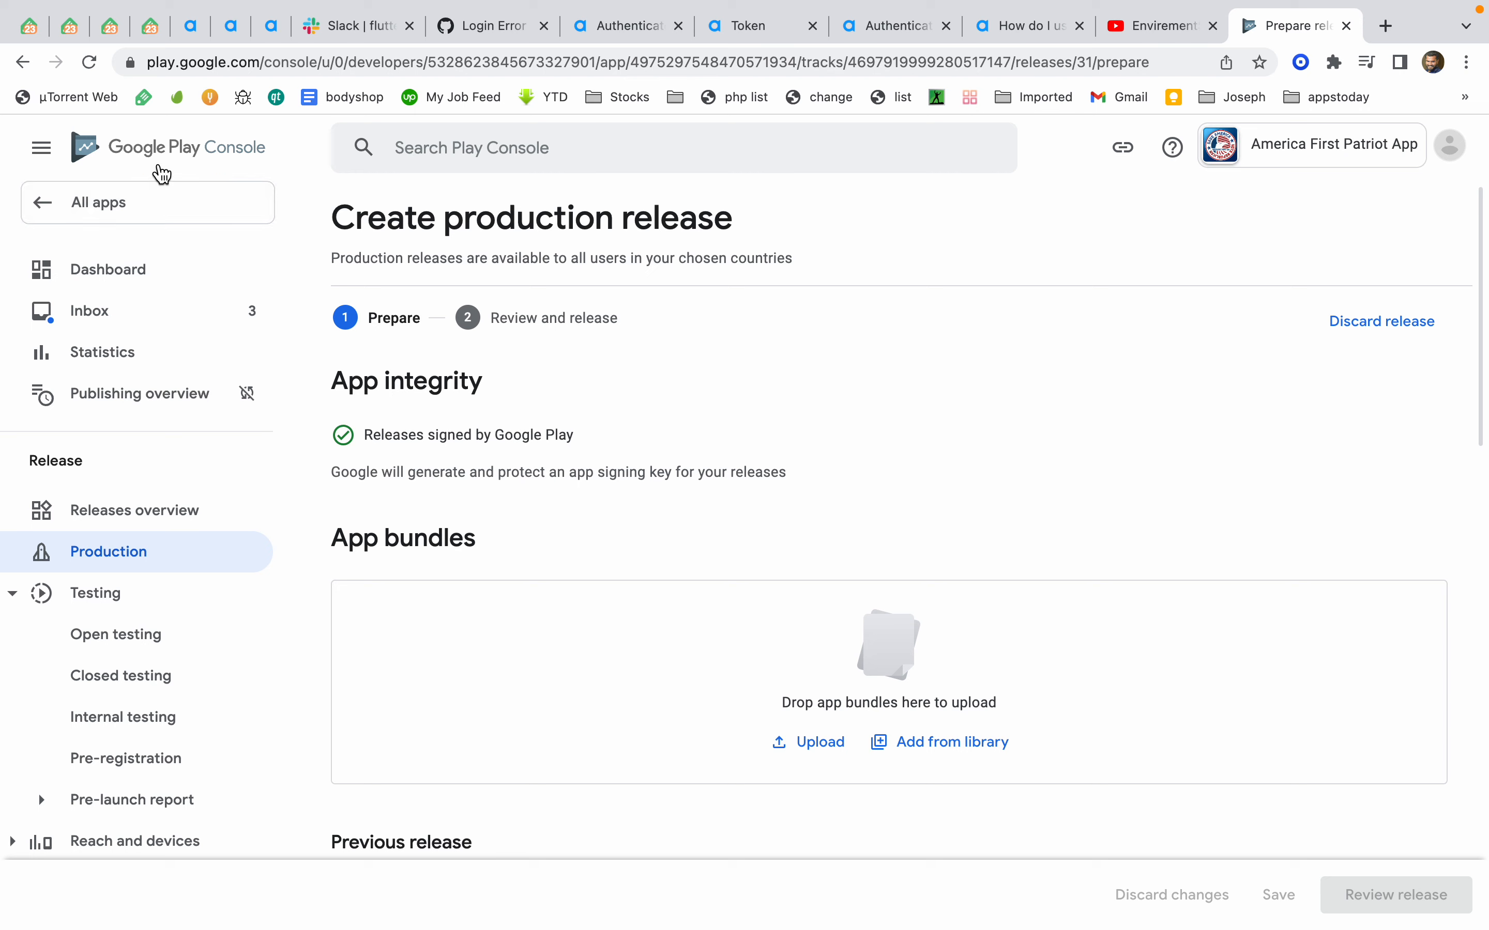
Go back to All apps and switch to a different developer account that can create apps
left_click(145, 207)
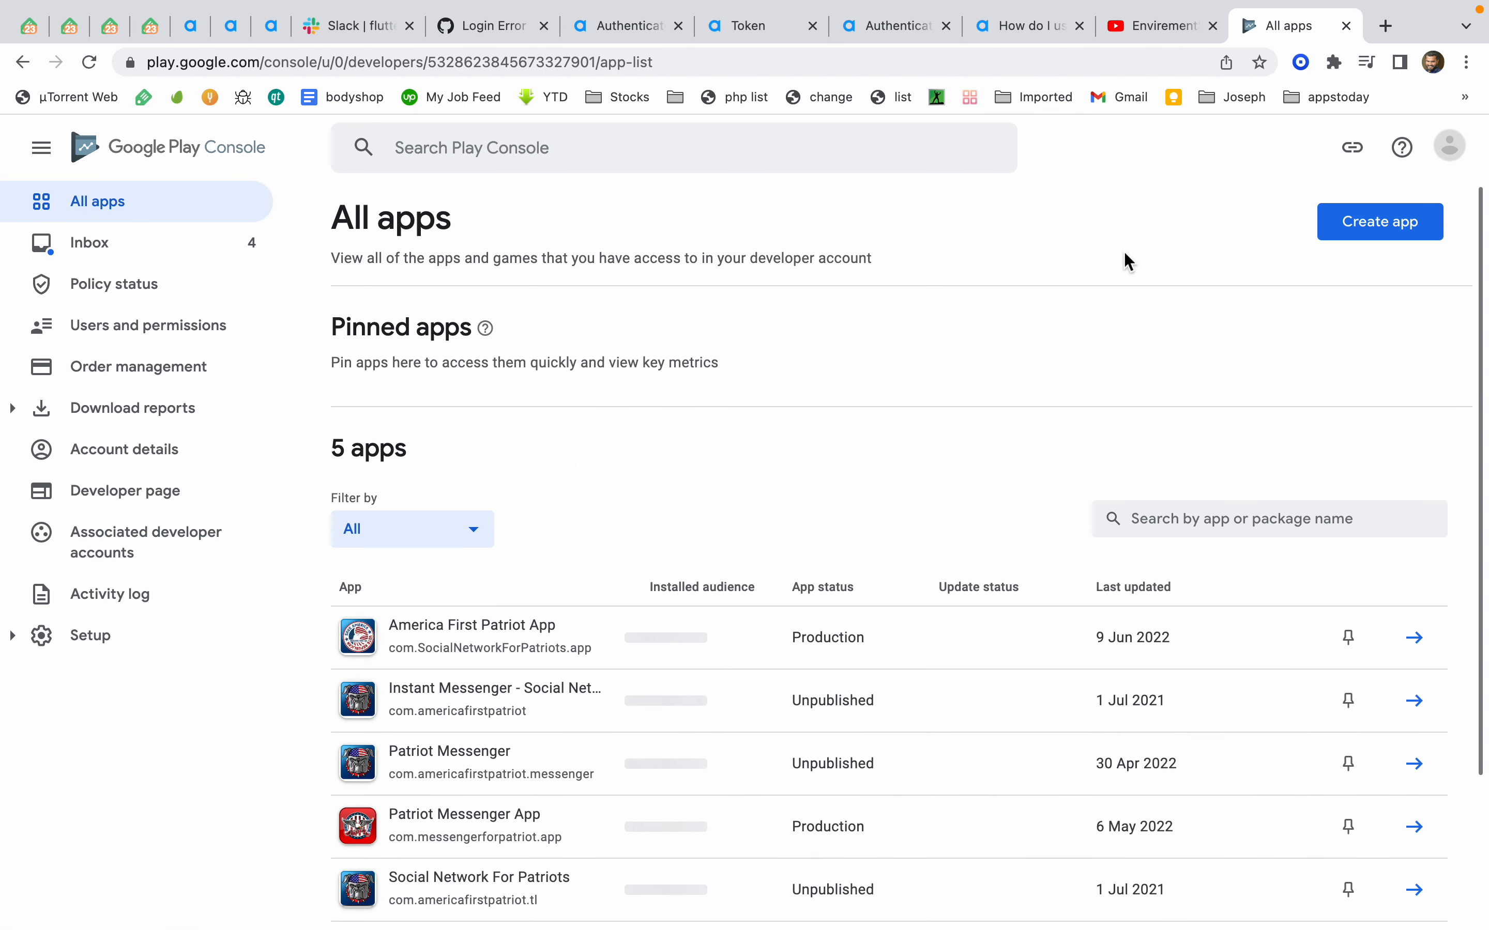
left_click(1447, 147)
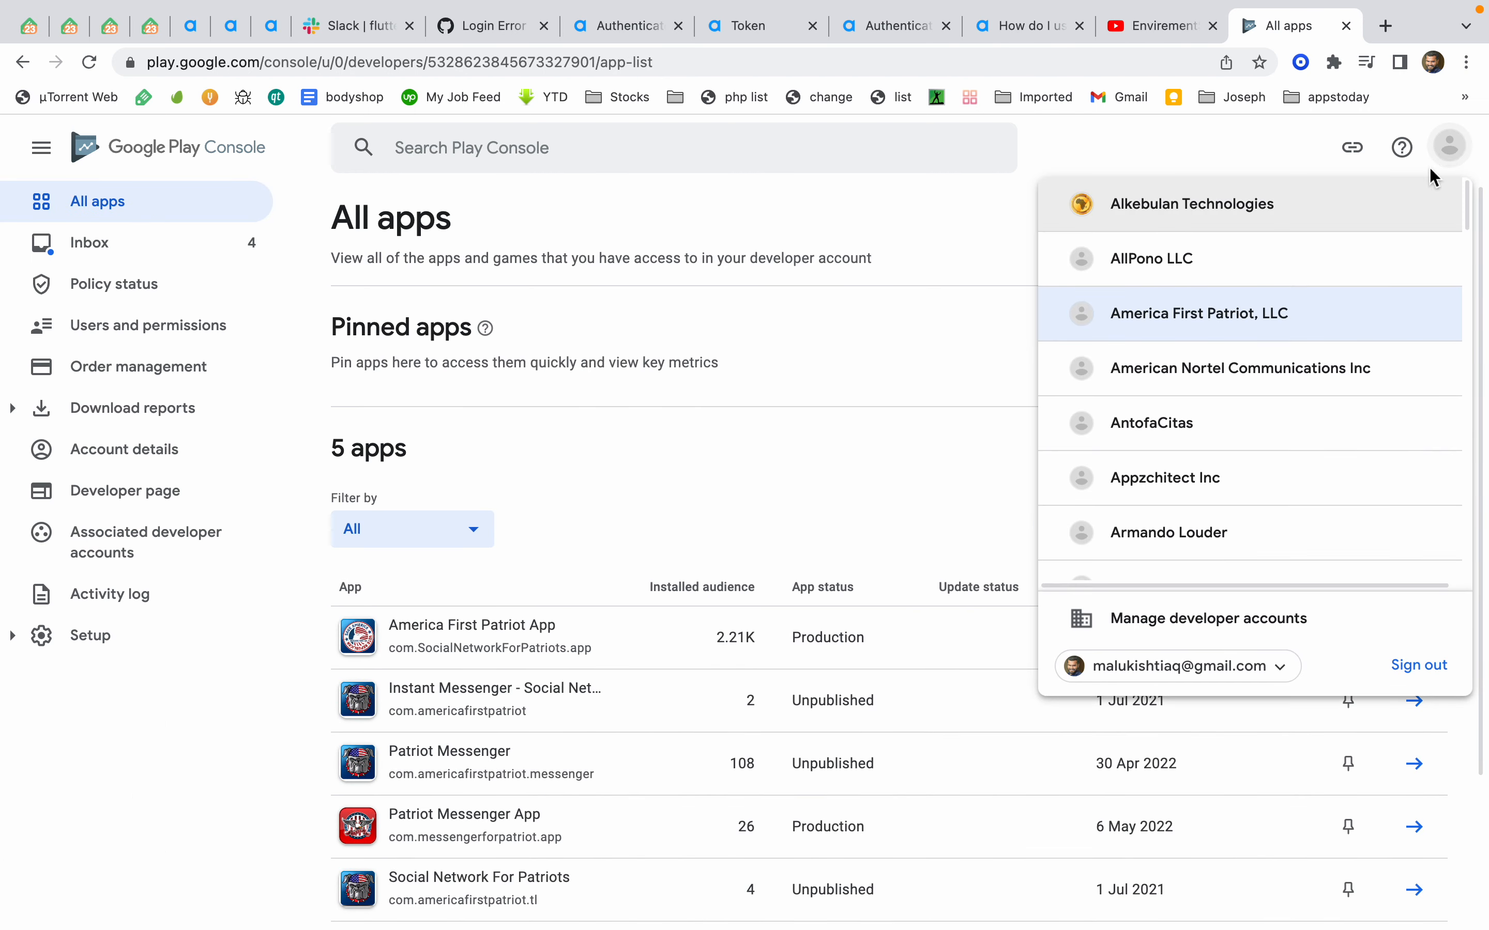
scroll(1282, 416, "down", 1)
left_click(1284, 410)
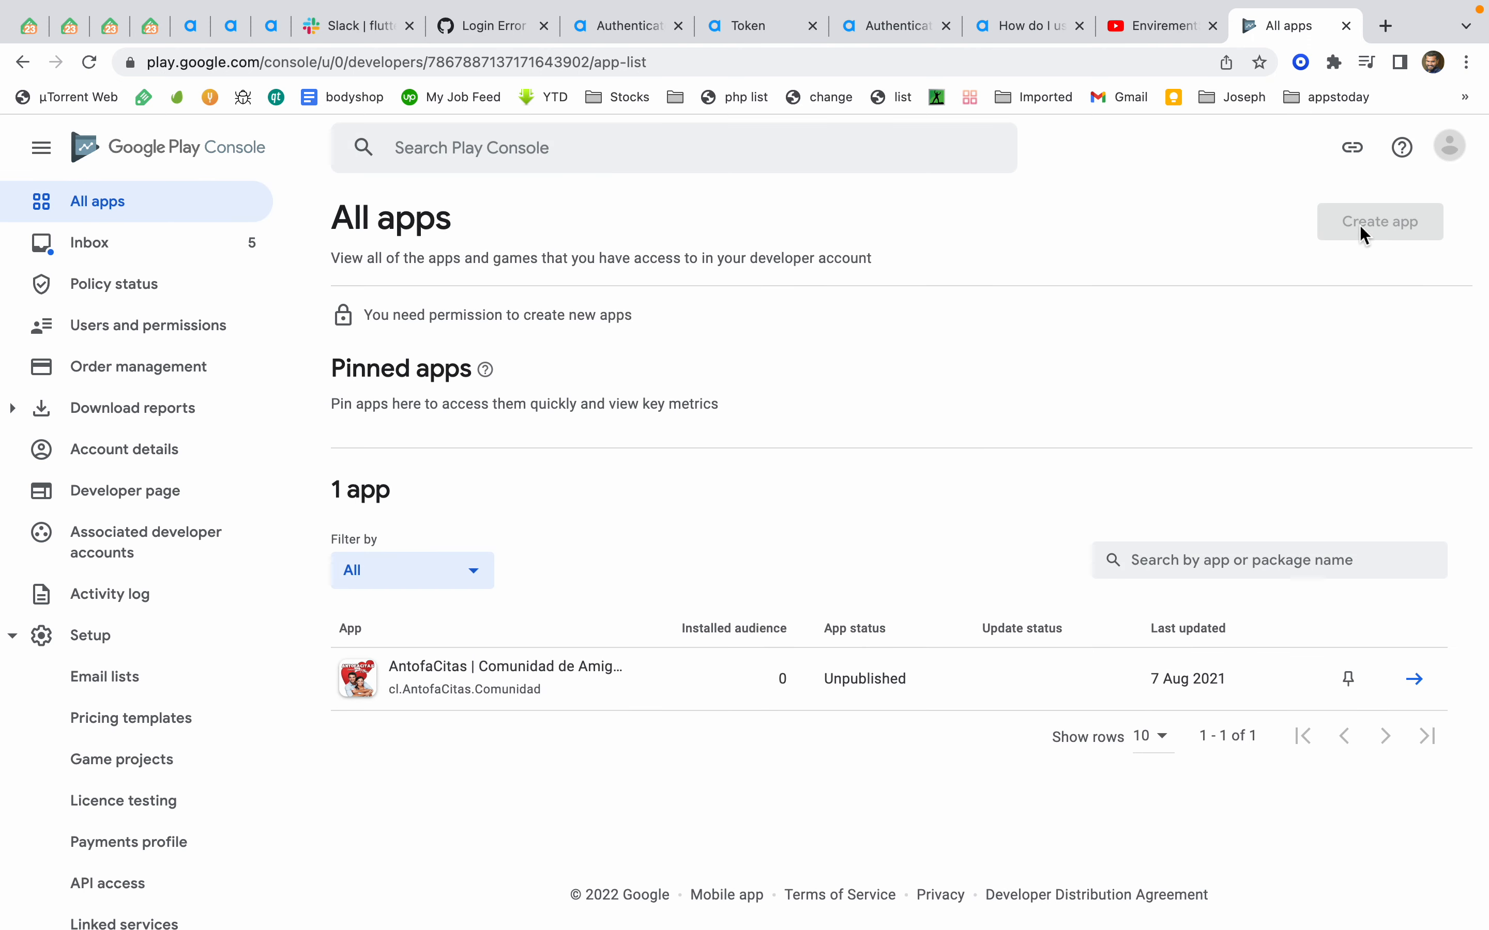
left_click(1450, 146)
scroll(1300, 462, "down", 3)
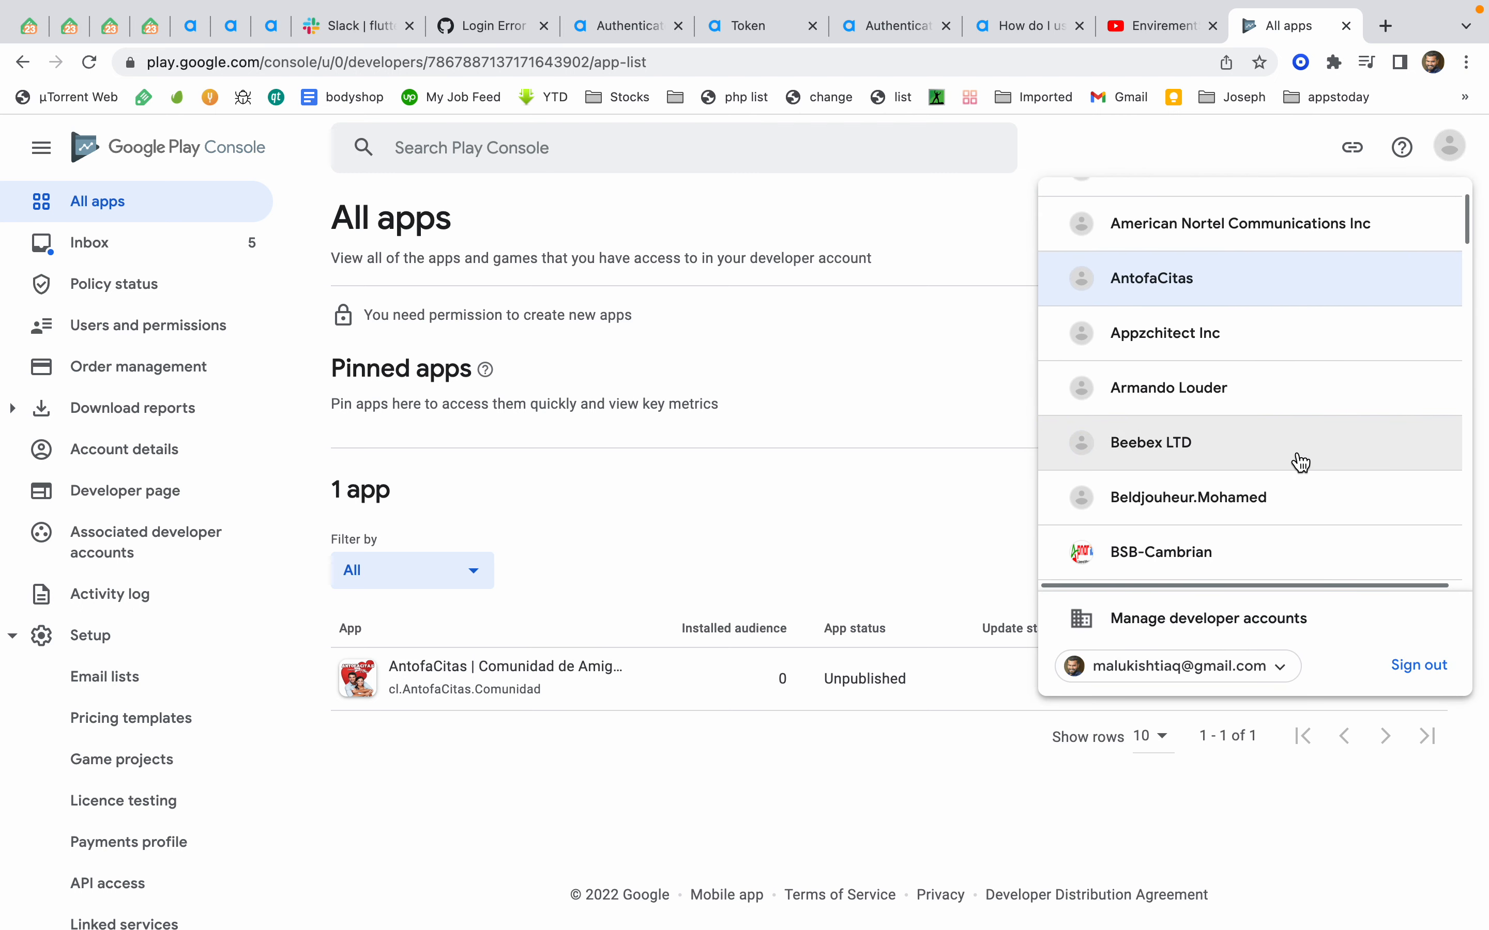
left_click(1297, 383)
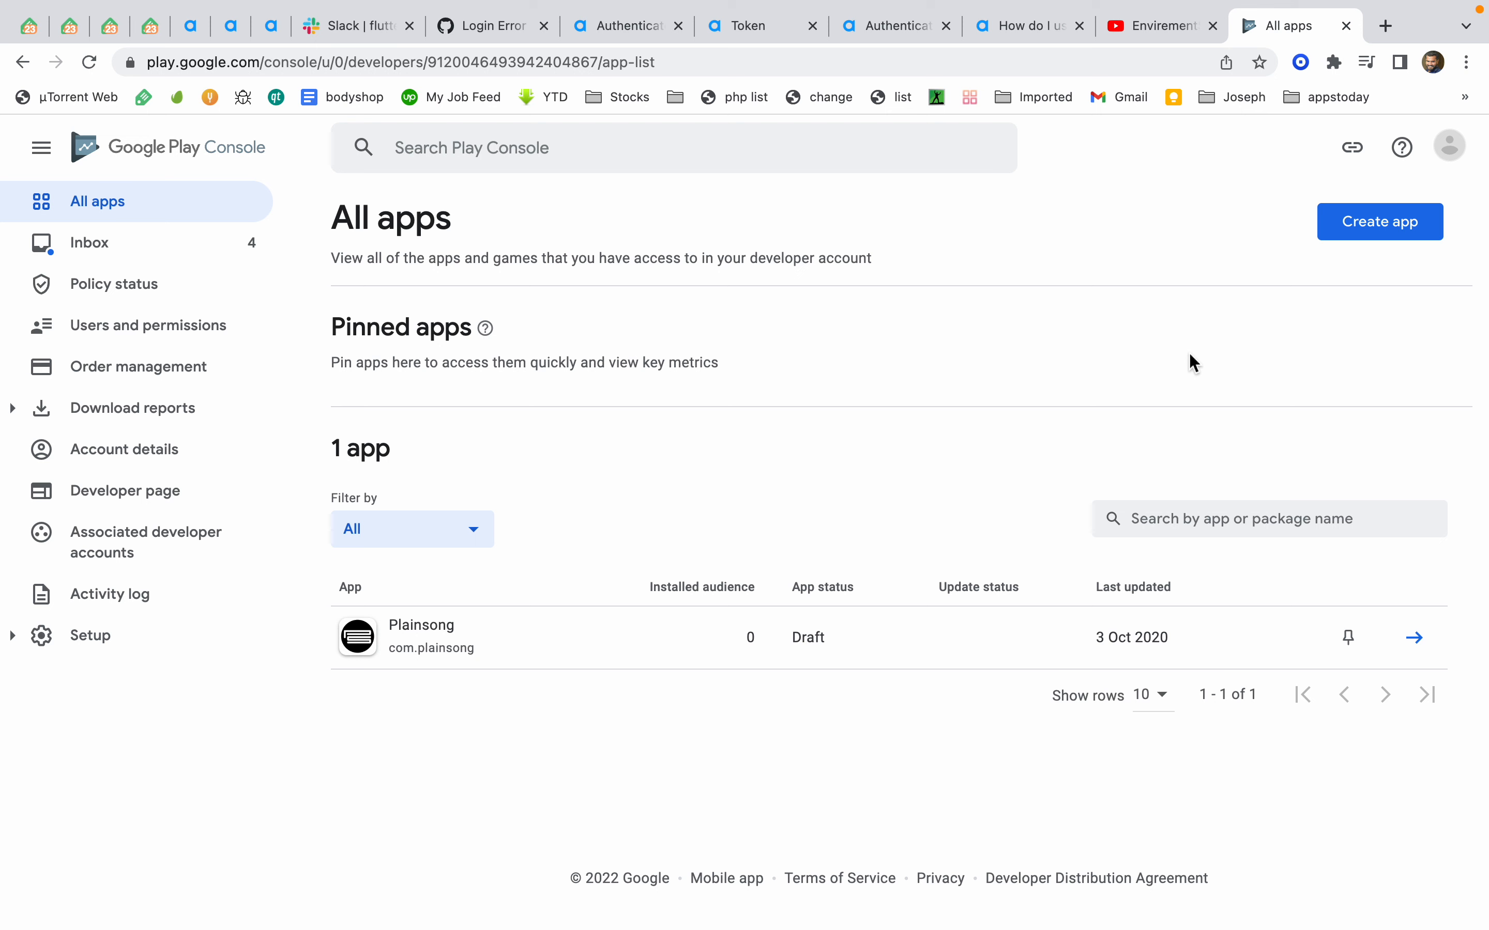
Start creating a new app and enter Timeline as the app name
left_click(1379, 236)
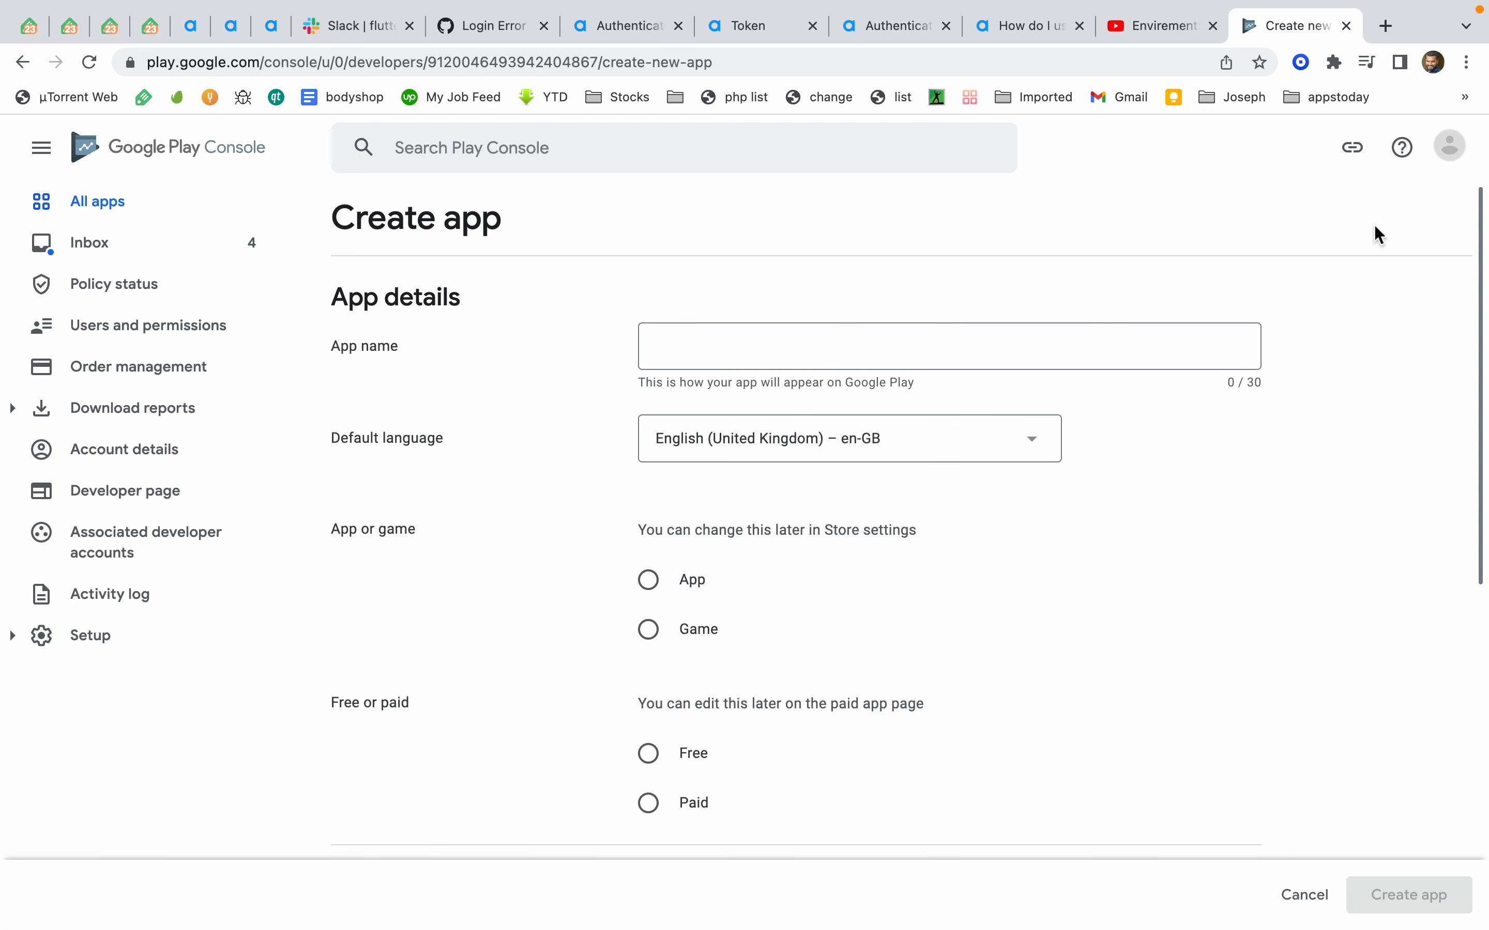
left_click(951, 338)
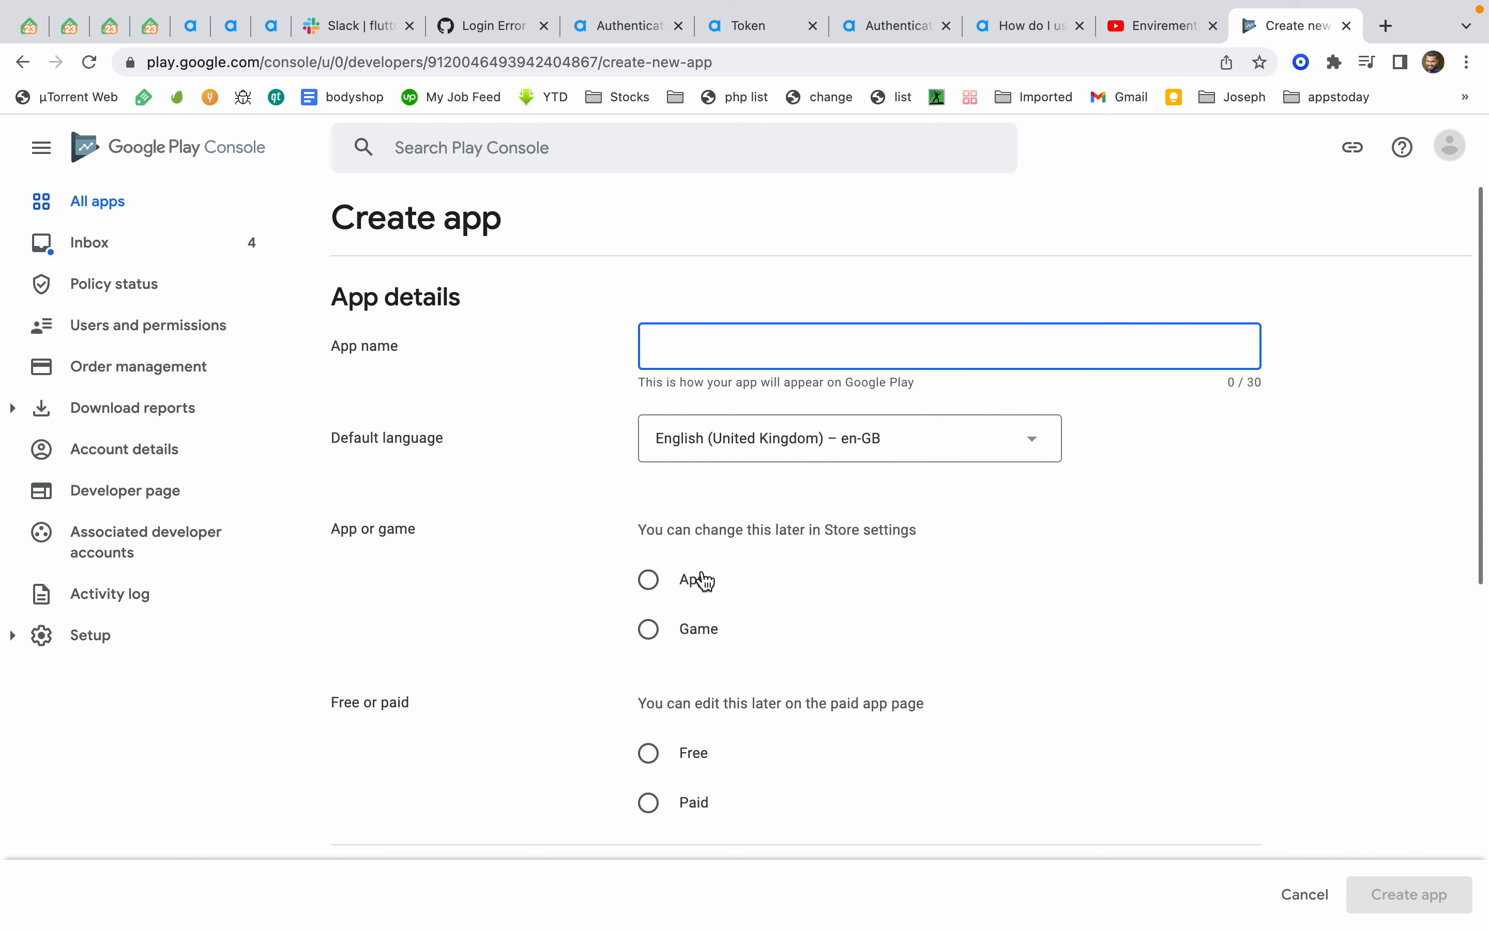
scroll(653, 590, "down", 3)
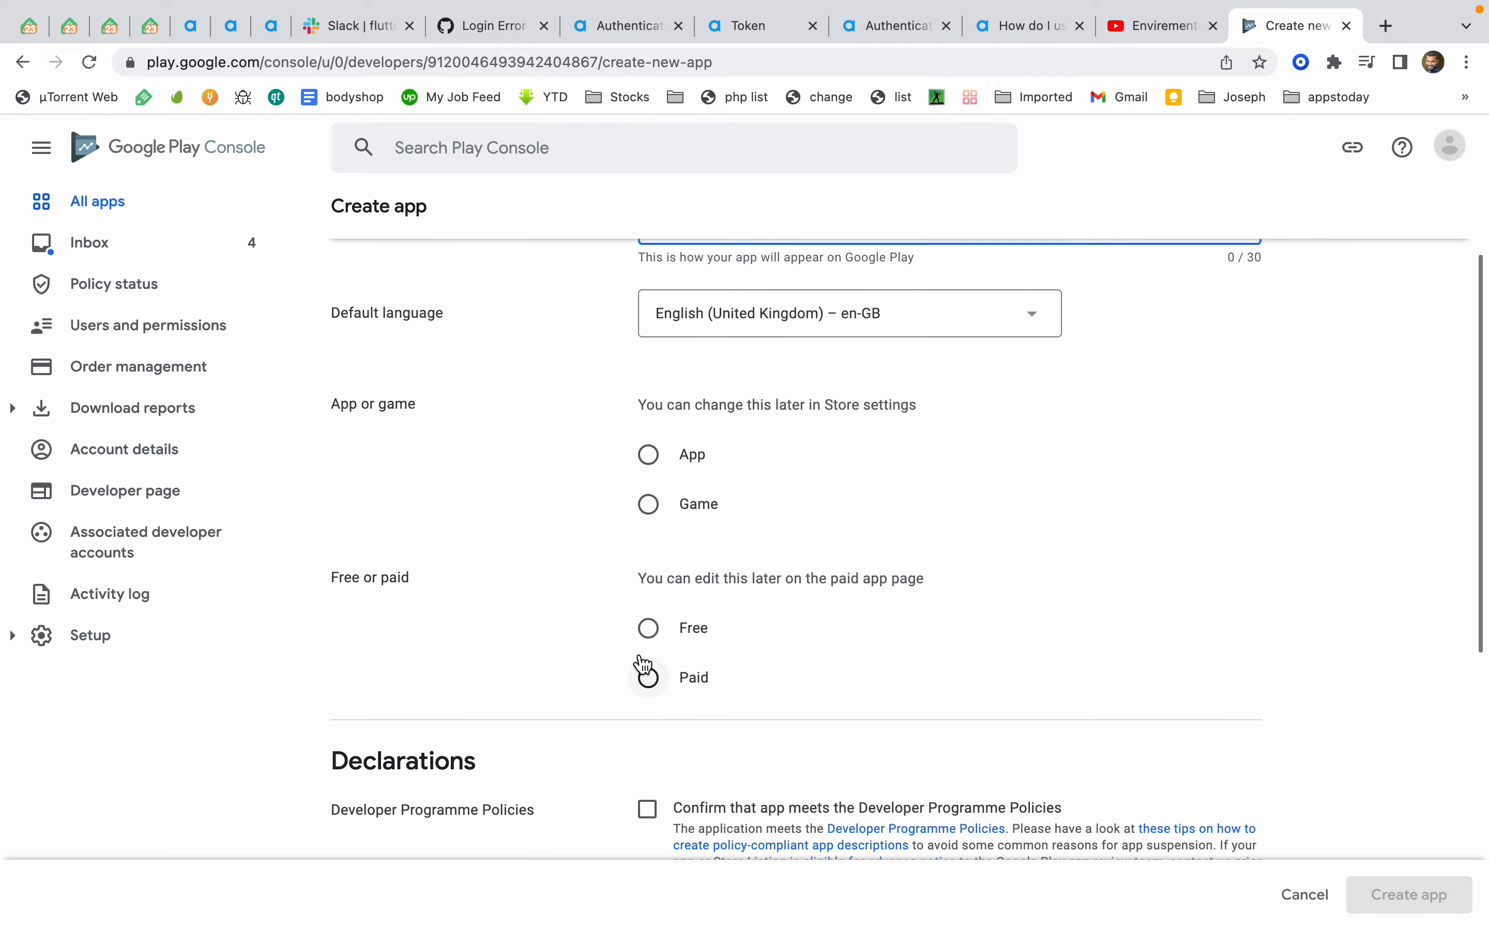
scroll(655, 640, "down", 10)
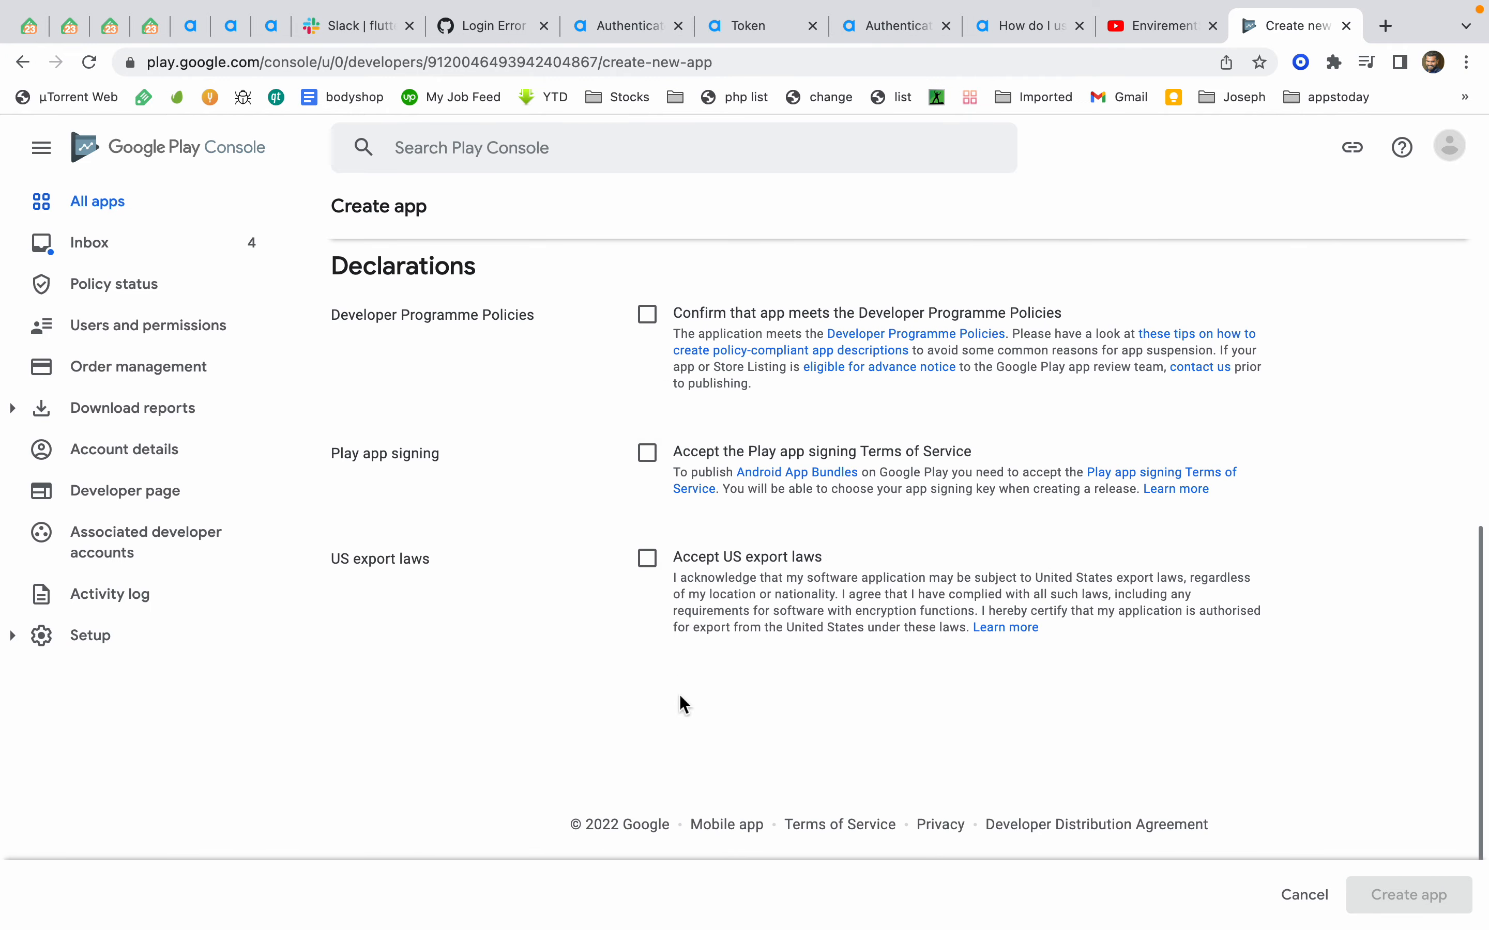
scroll(824, 624, "up", 15)
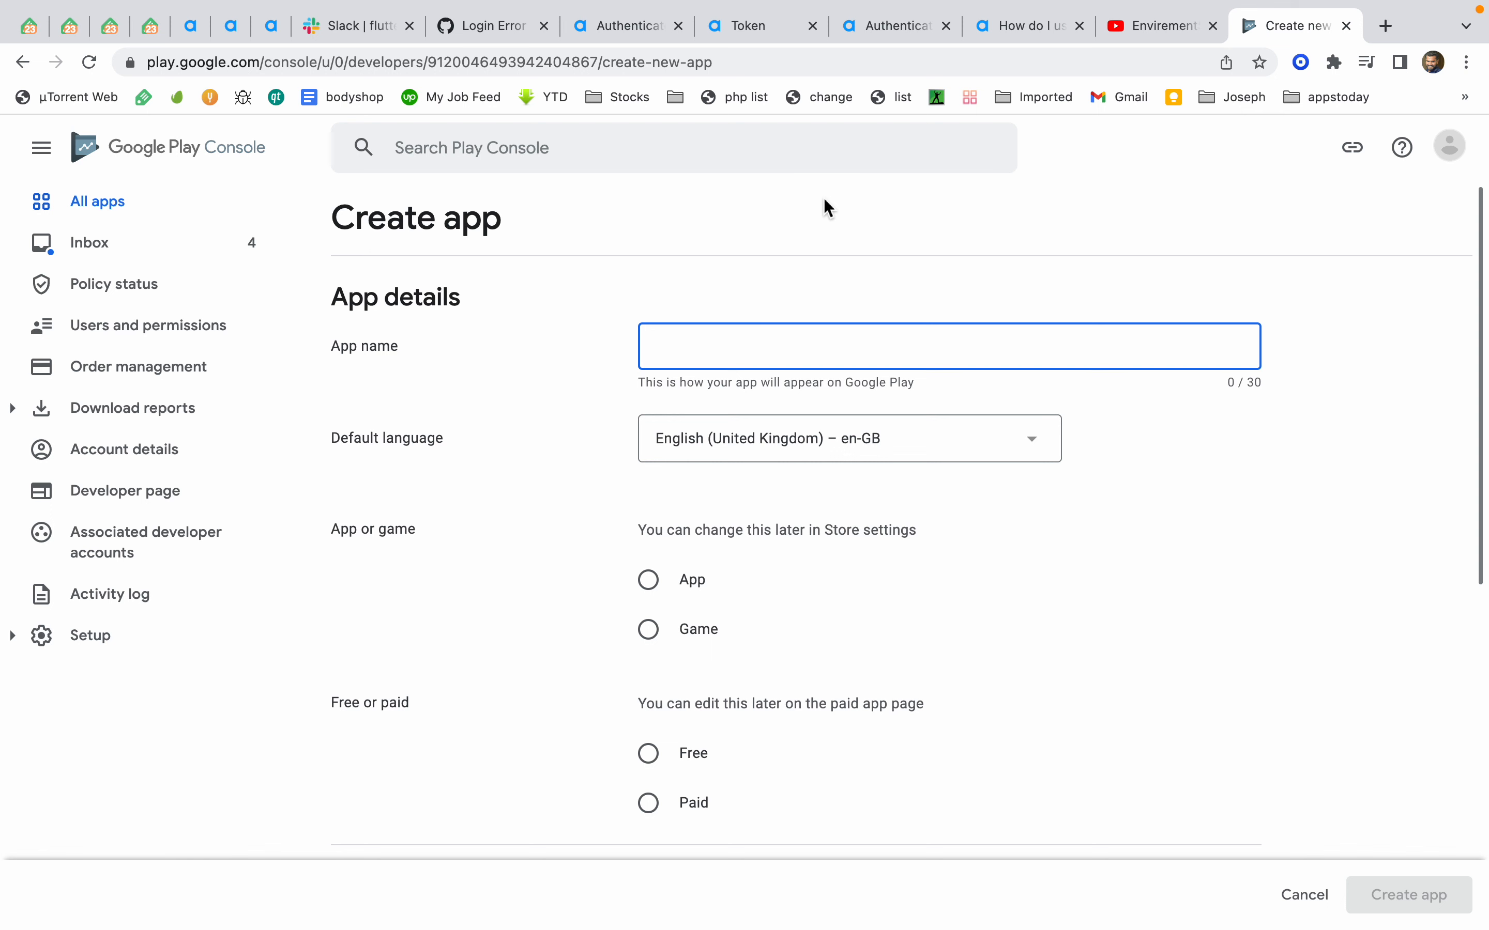
type("TimeInn")
key("BackSpace")
type("ne")
key("super+a")
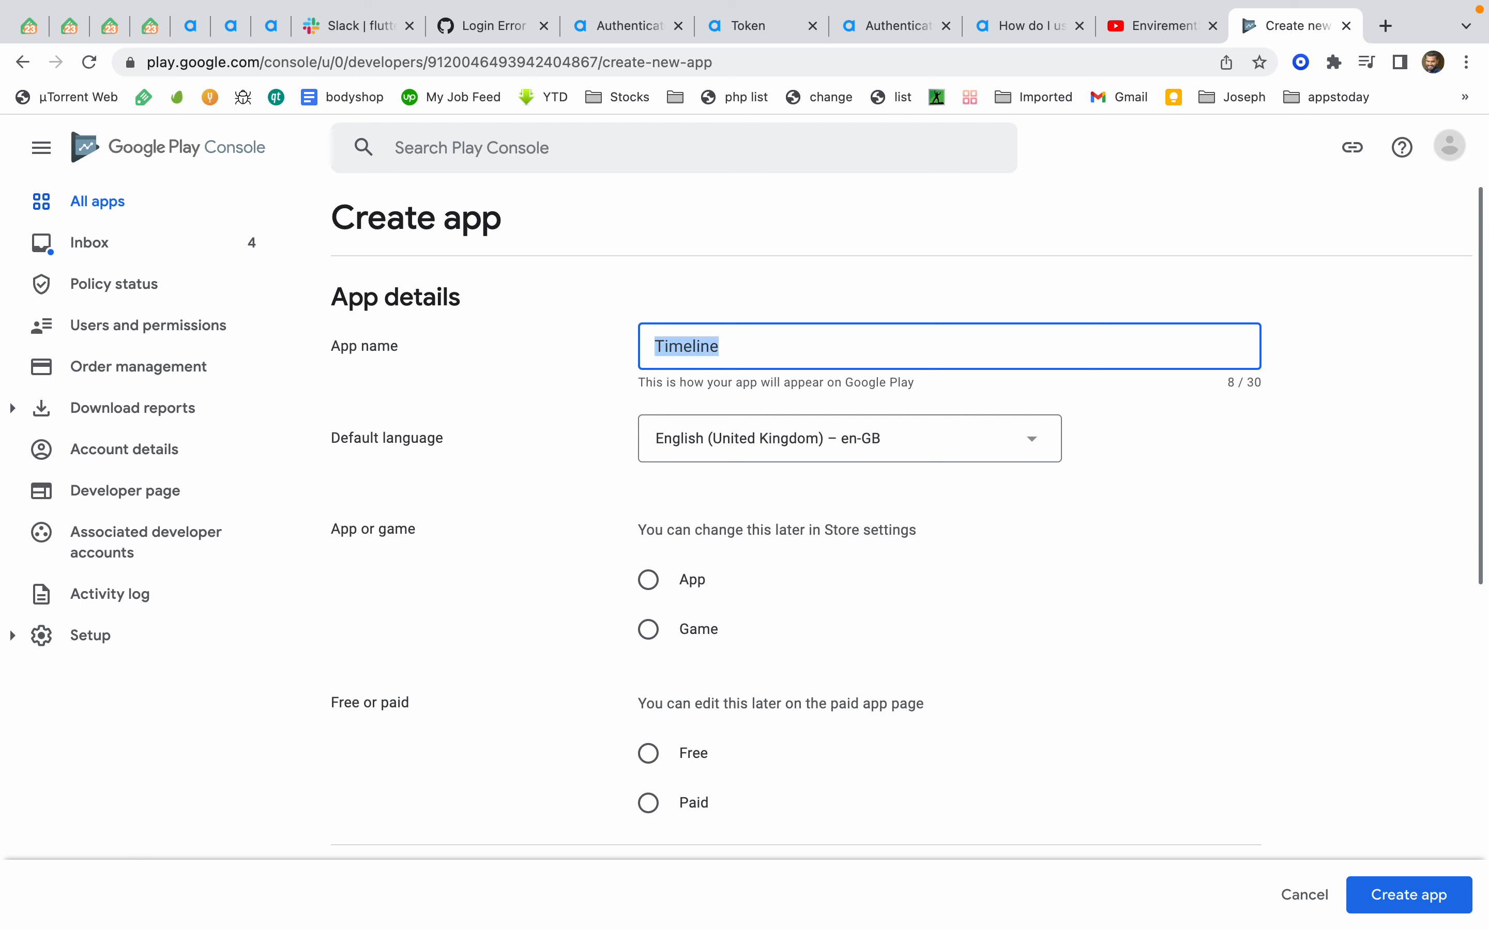
Open the default language list, then mark the new app as an App and Free
left_click(934, 436)
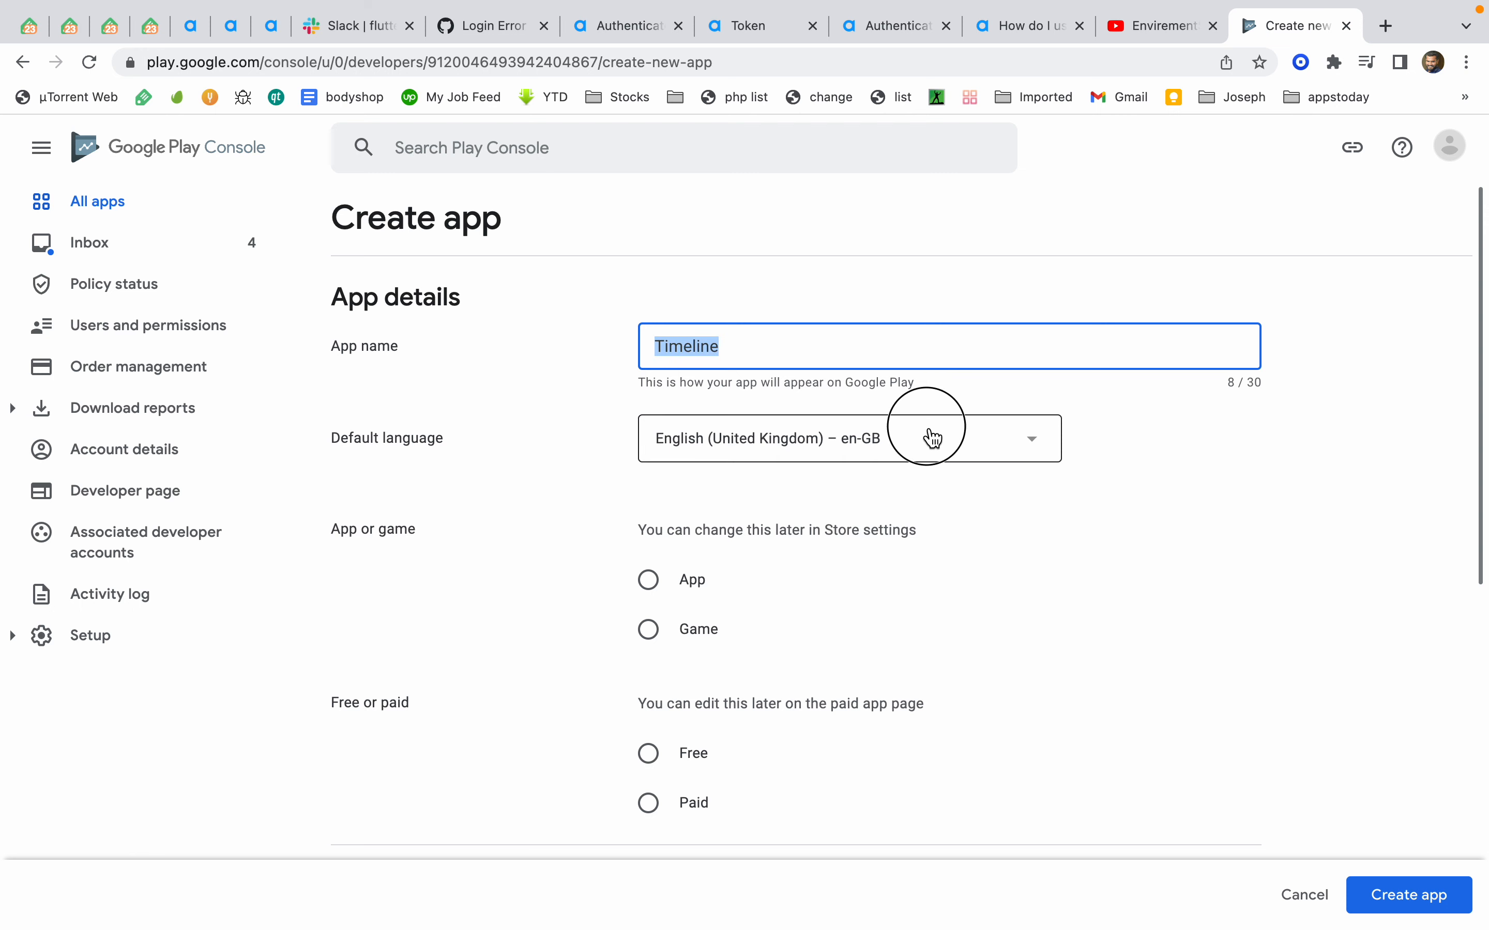
left_click(792, 769)
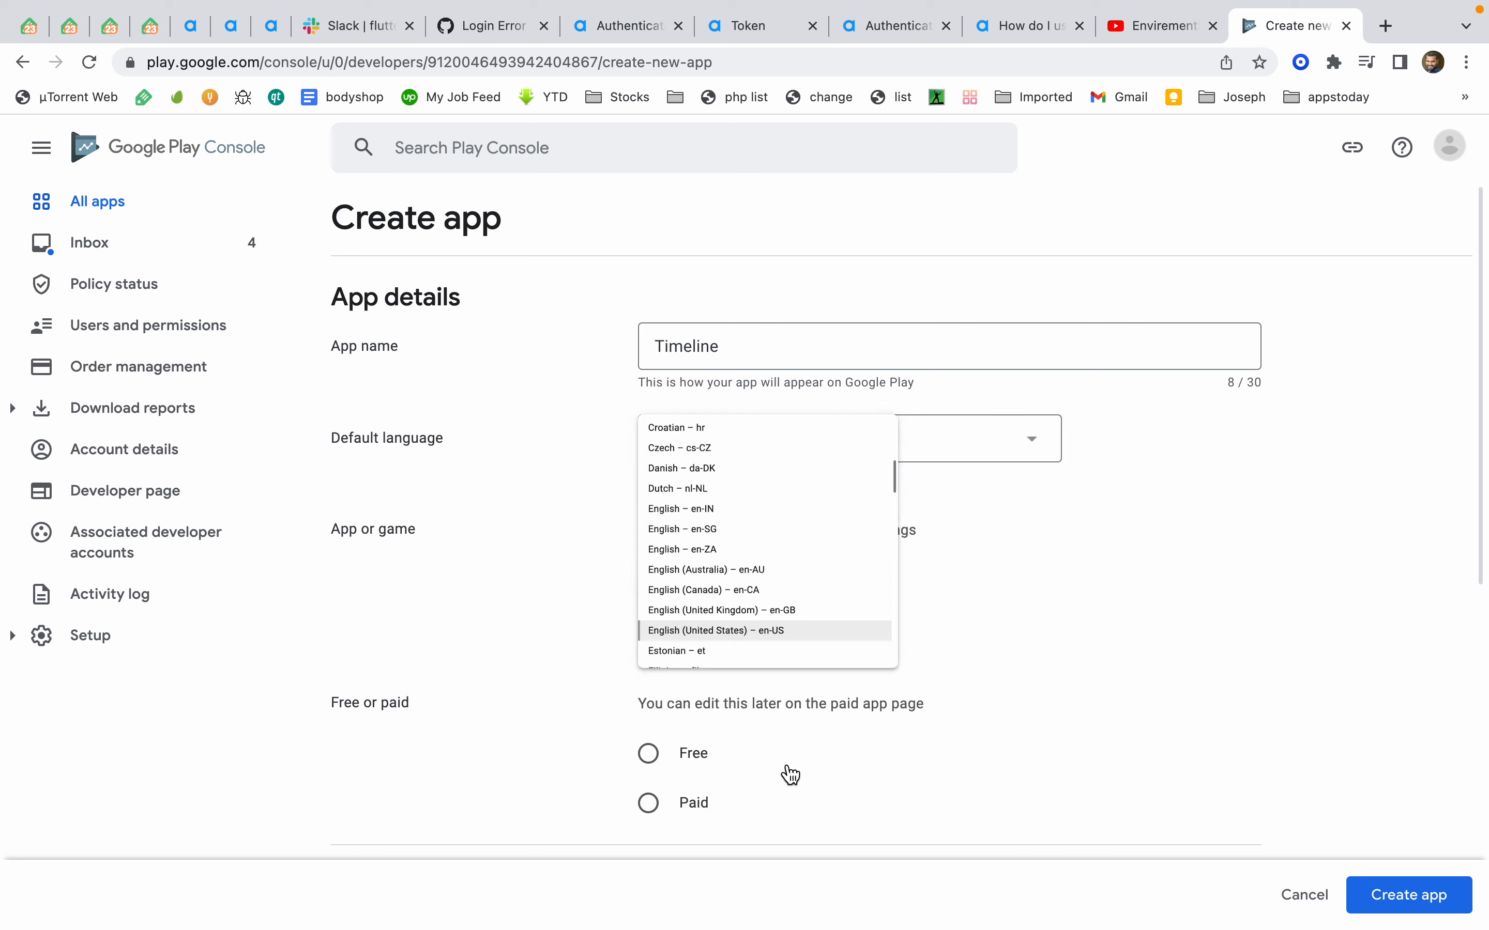
left_click(651, 578)
left_click(648, 753)
Accept the developer policies, Play app signing terms and US export laws declarations, then create the app
scroll(655, 492, "down", 10)
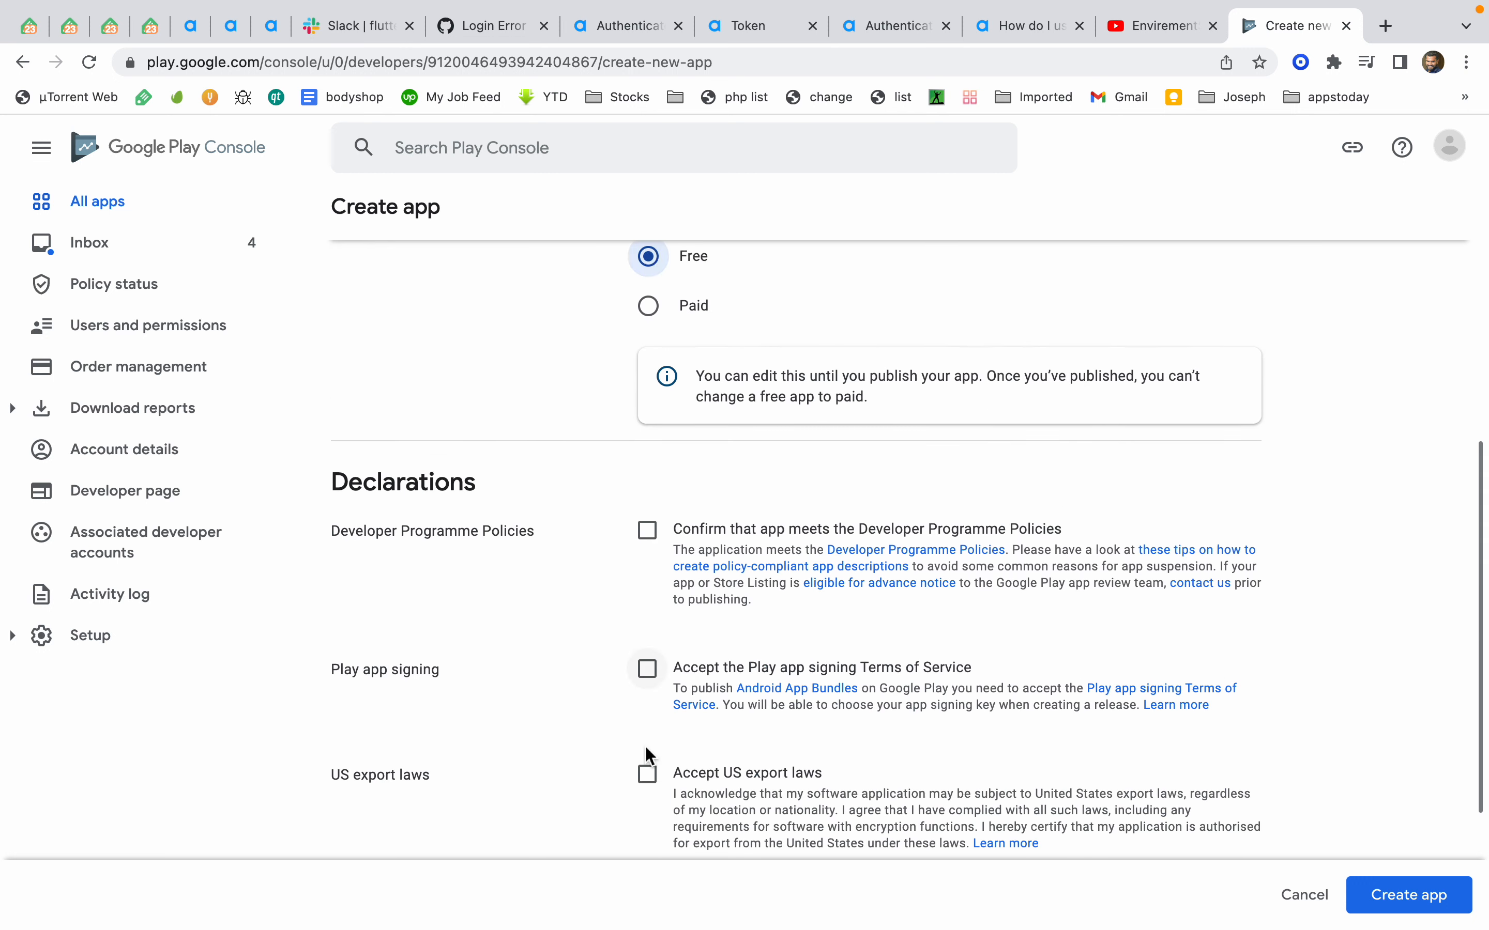
left_click(647, 350)
left_click(646, 488)
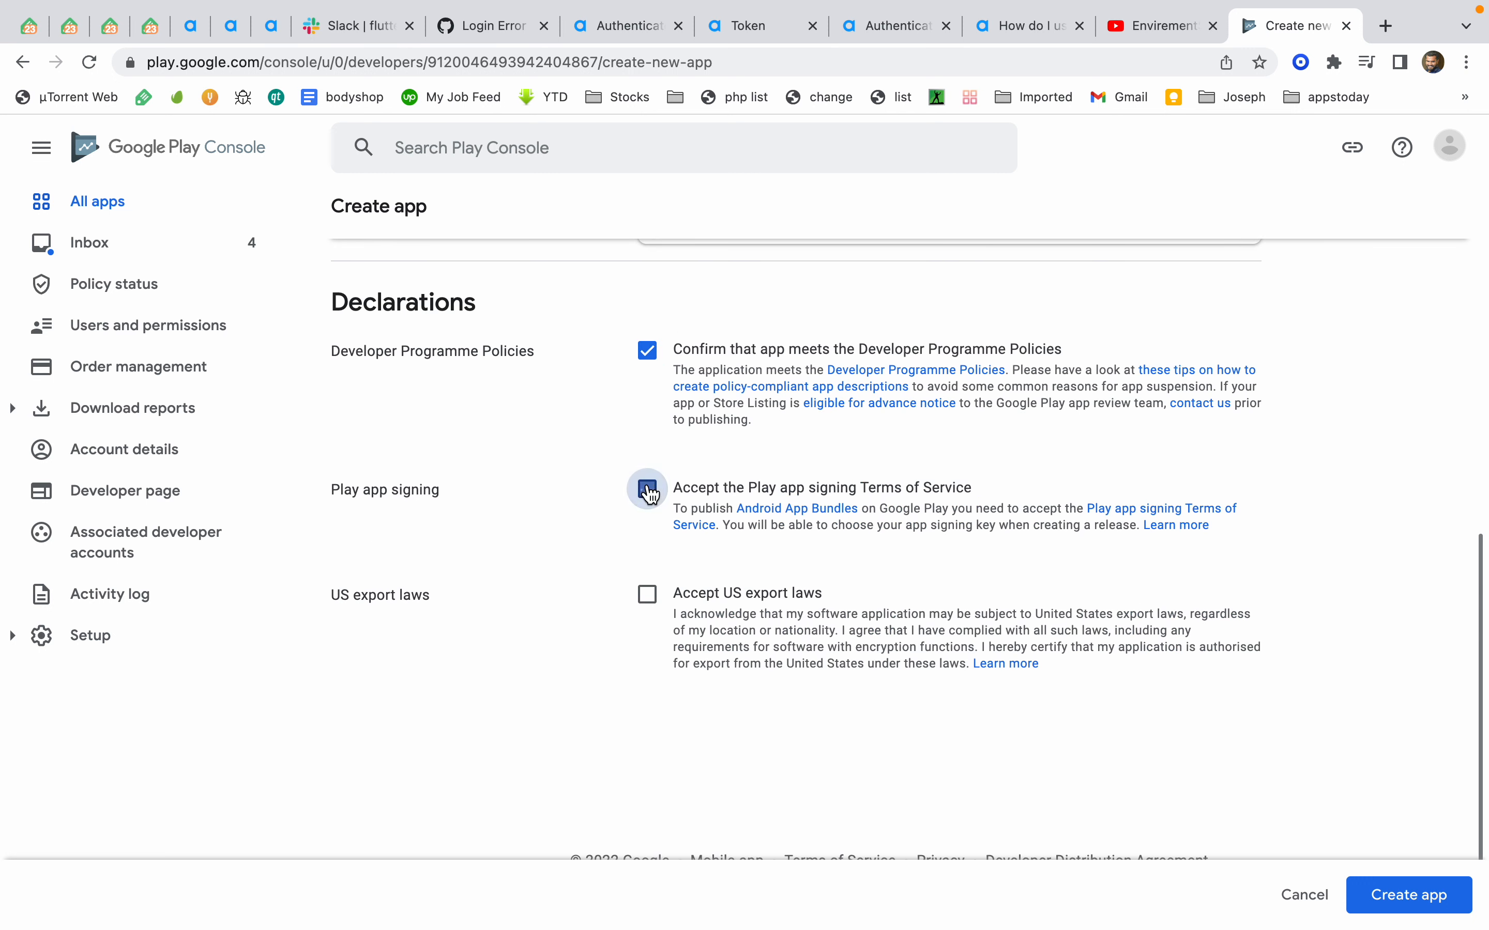
left_click(647, 595)
scroll(697, 569, "up", 5)
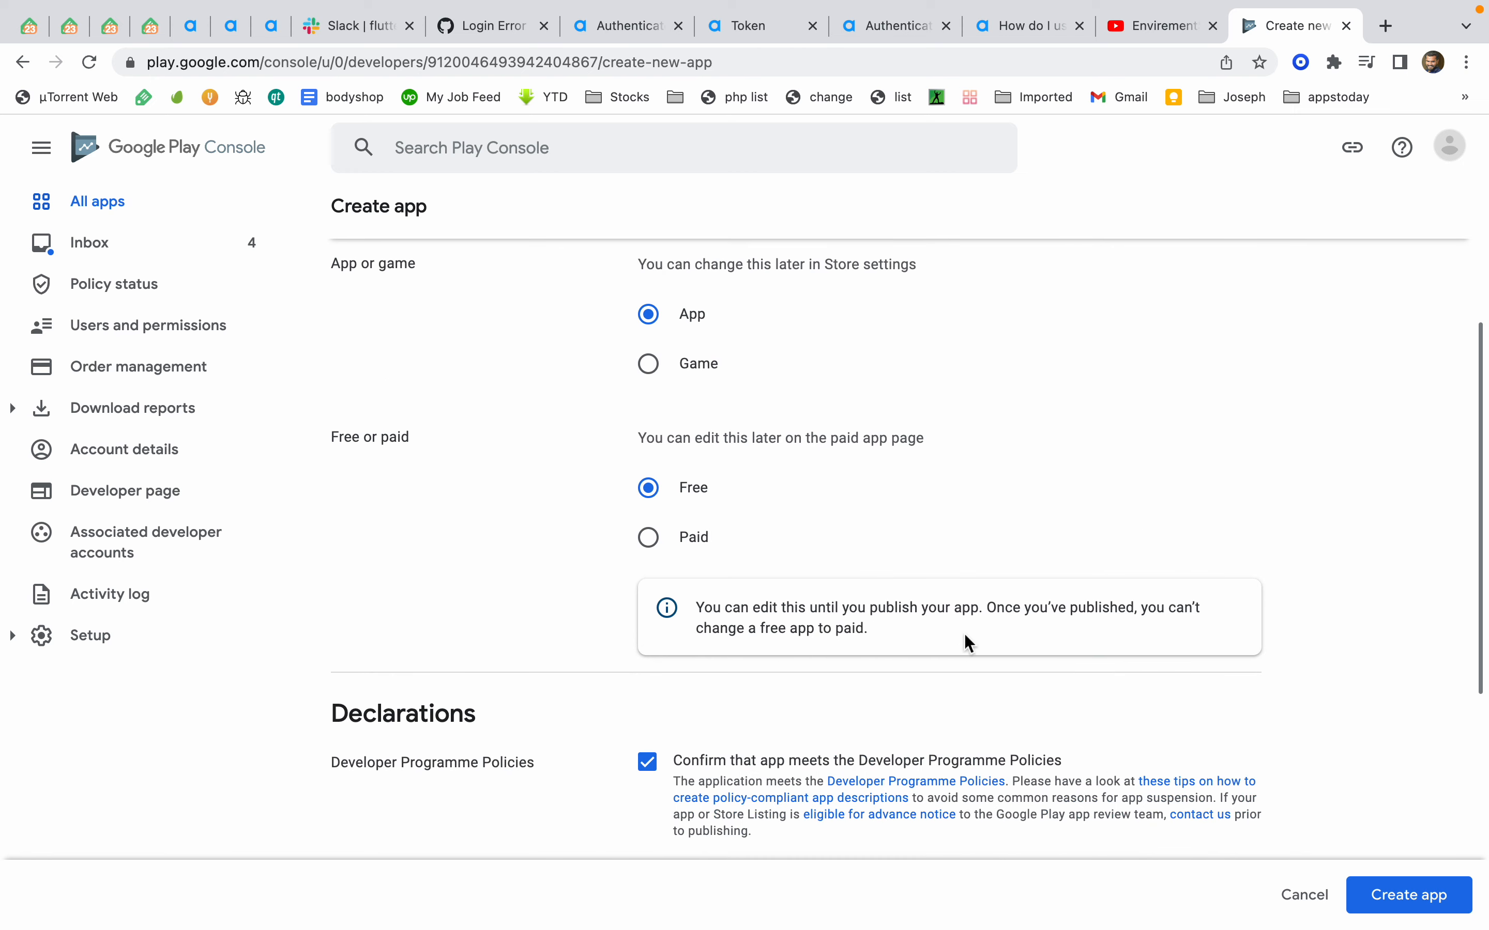
left_click(1397, 912)
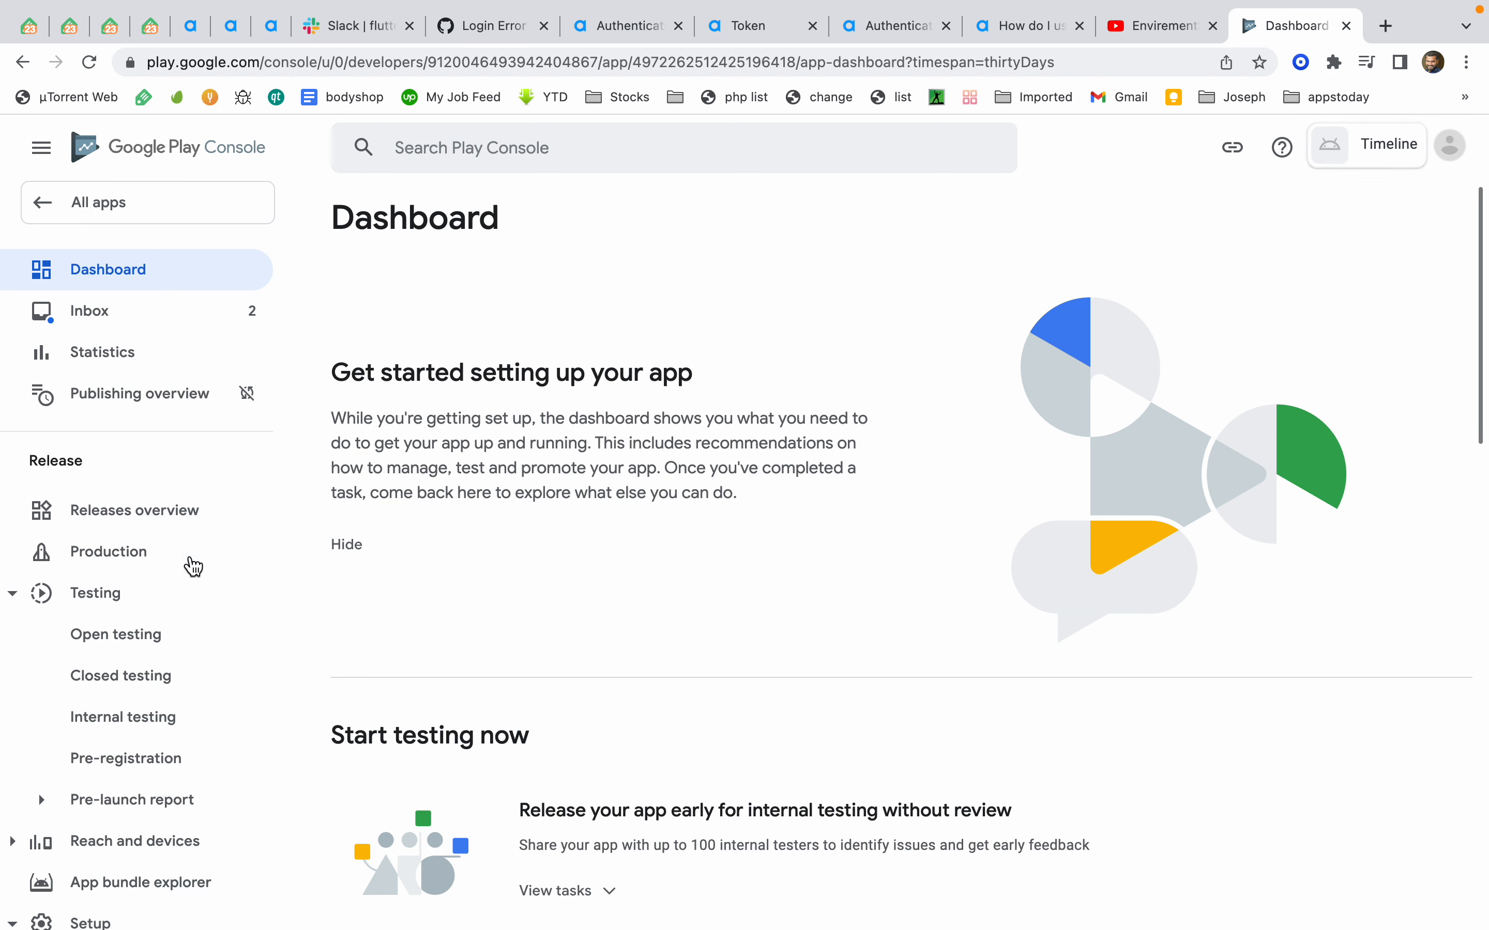
scroll(43, 873, "down", 10)
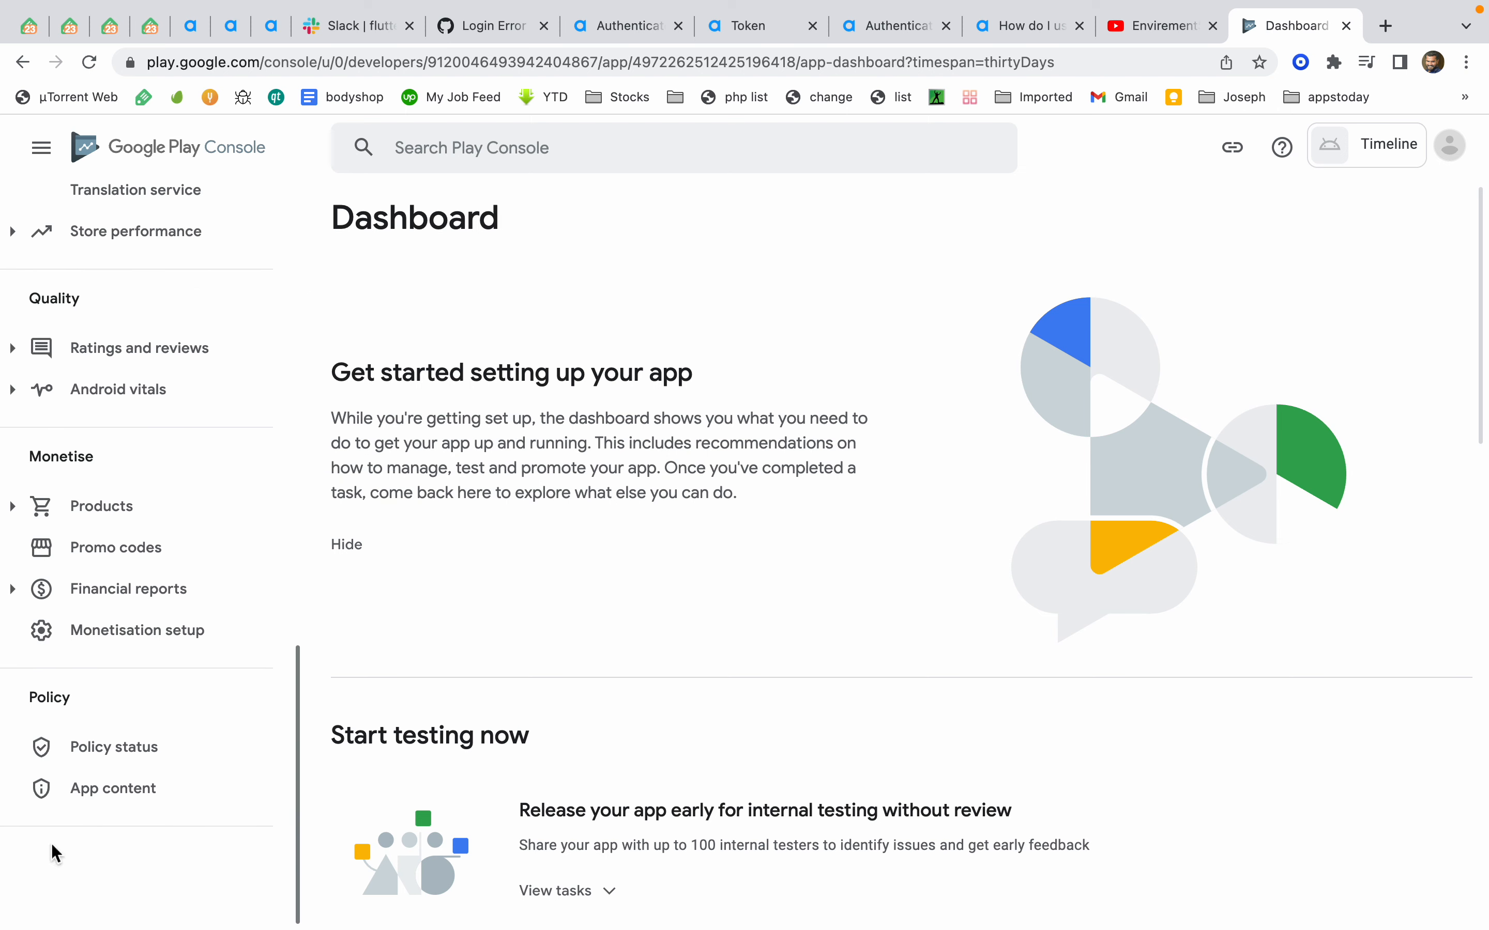
Open the Production track and add all available countries/regions to it
scroll(117, 789, "up", 15)
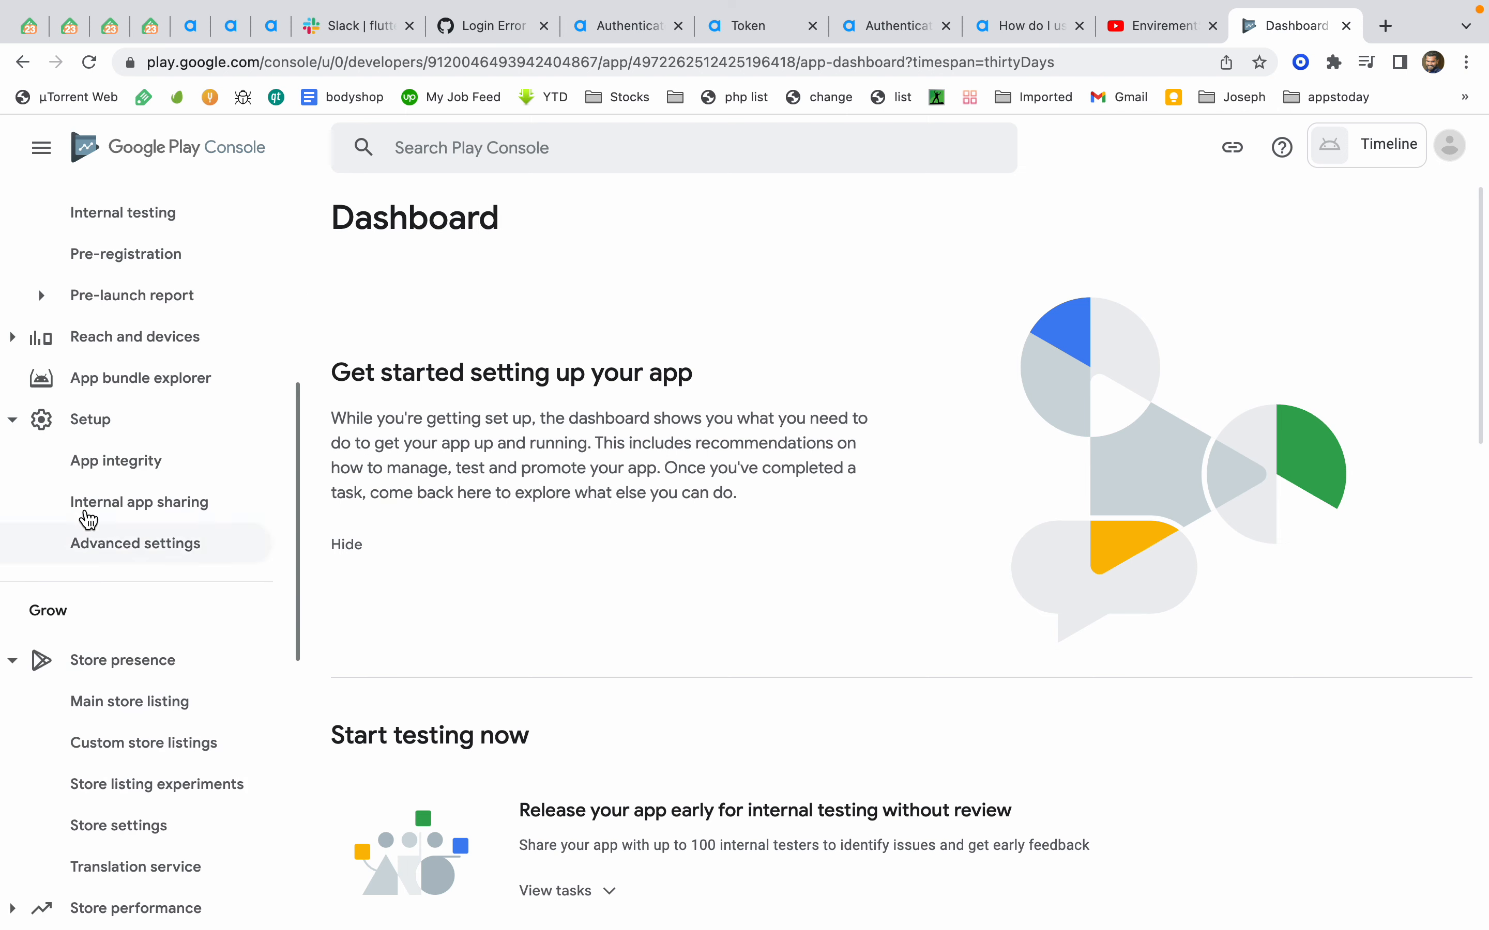
scroll(123, 316, "up", 3)
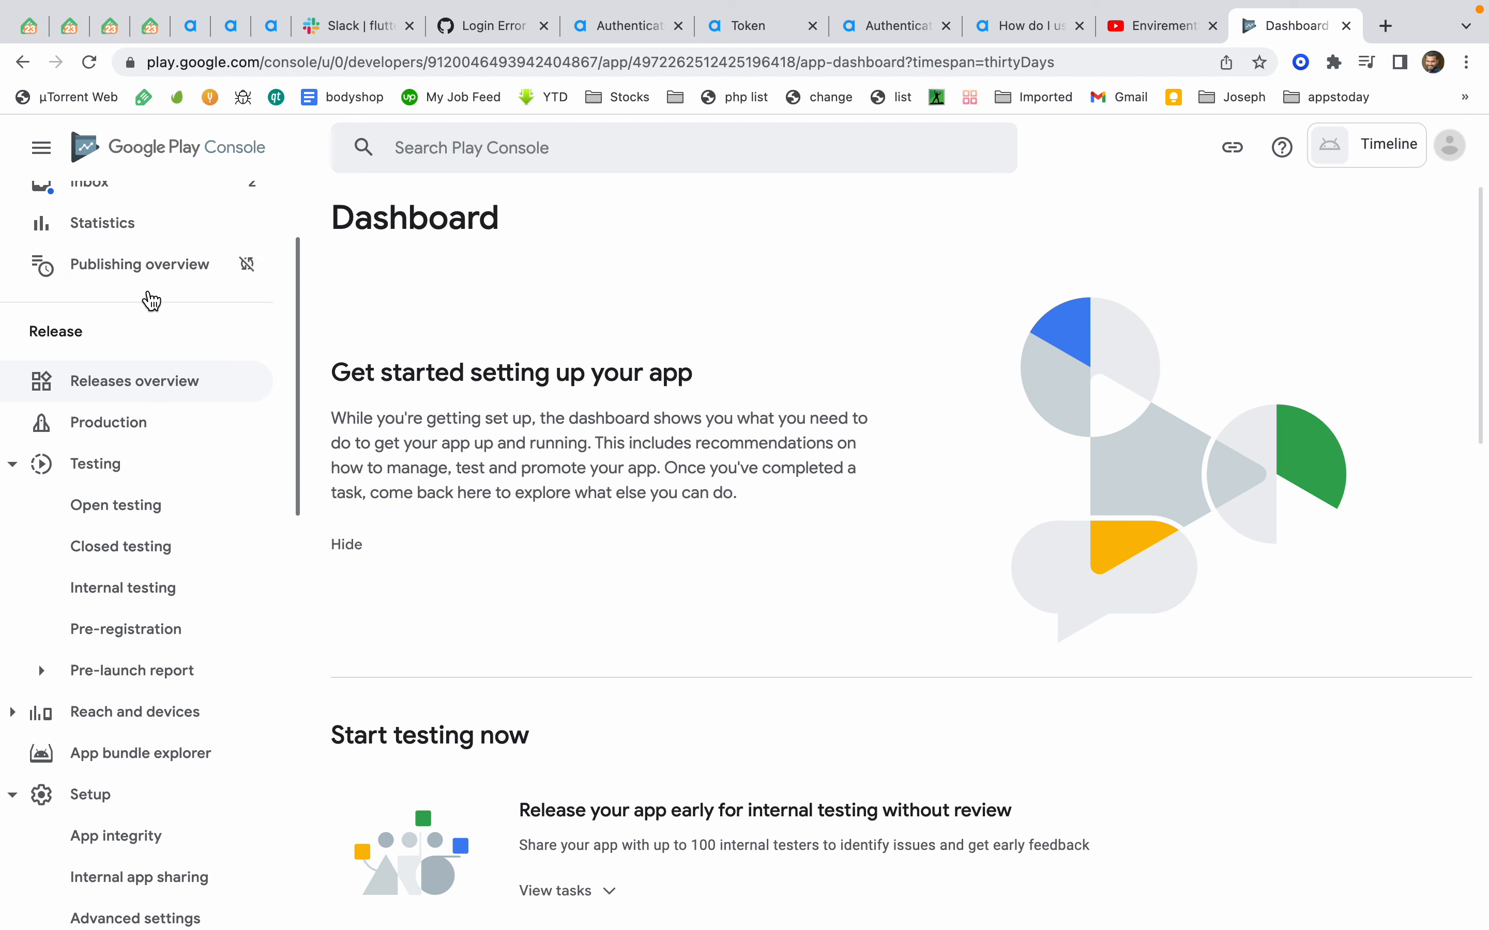
left_click(170, 423, "super")
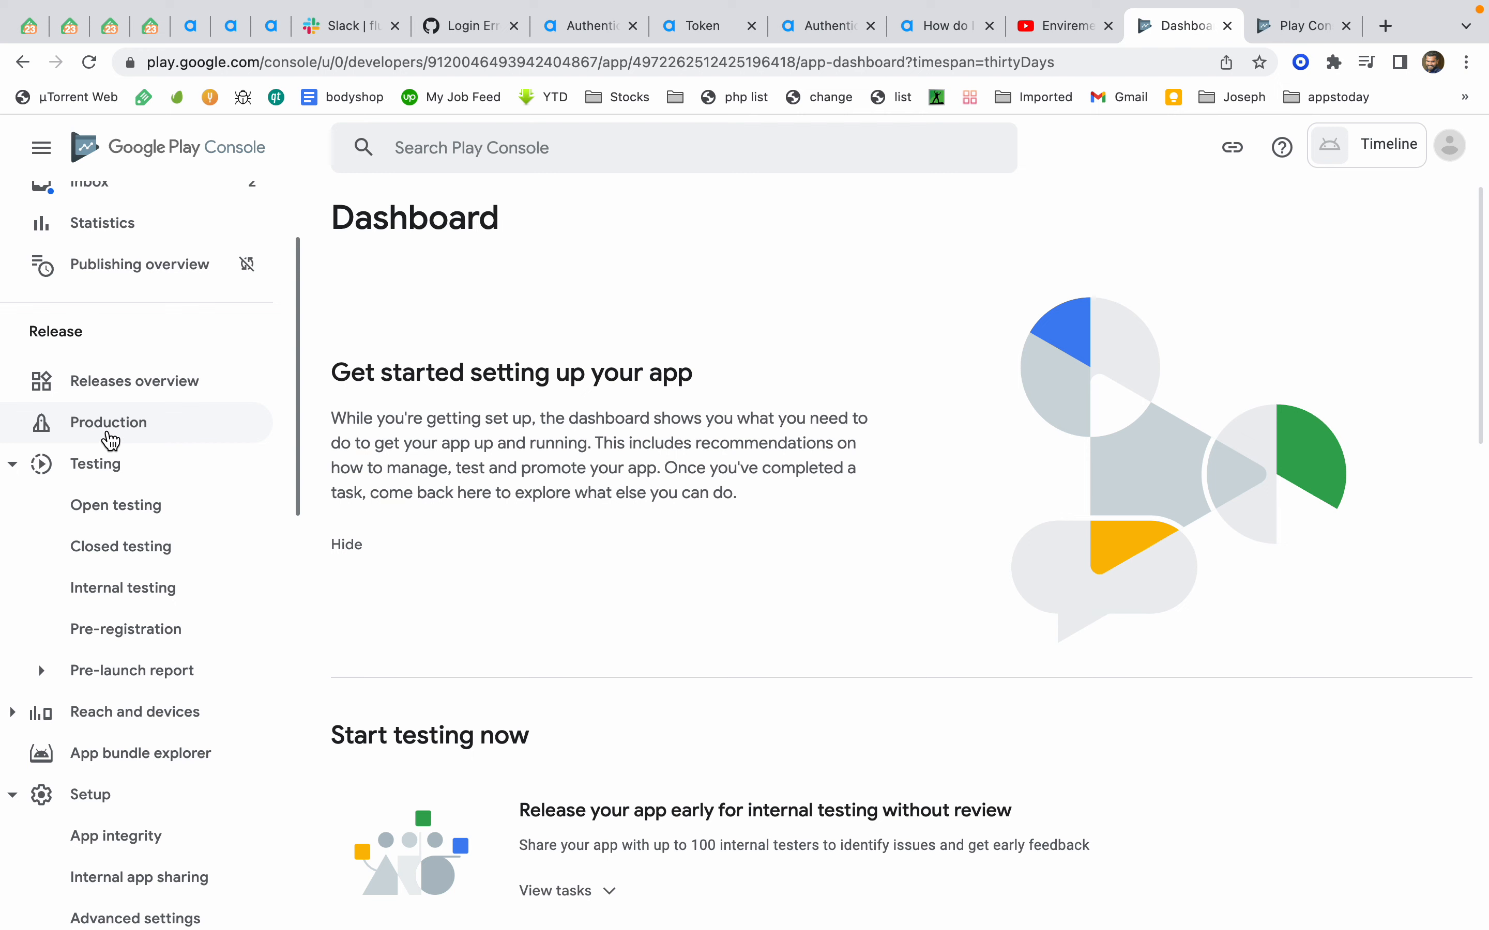
left_click(1284, 39)
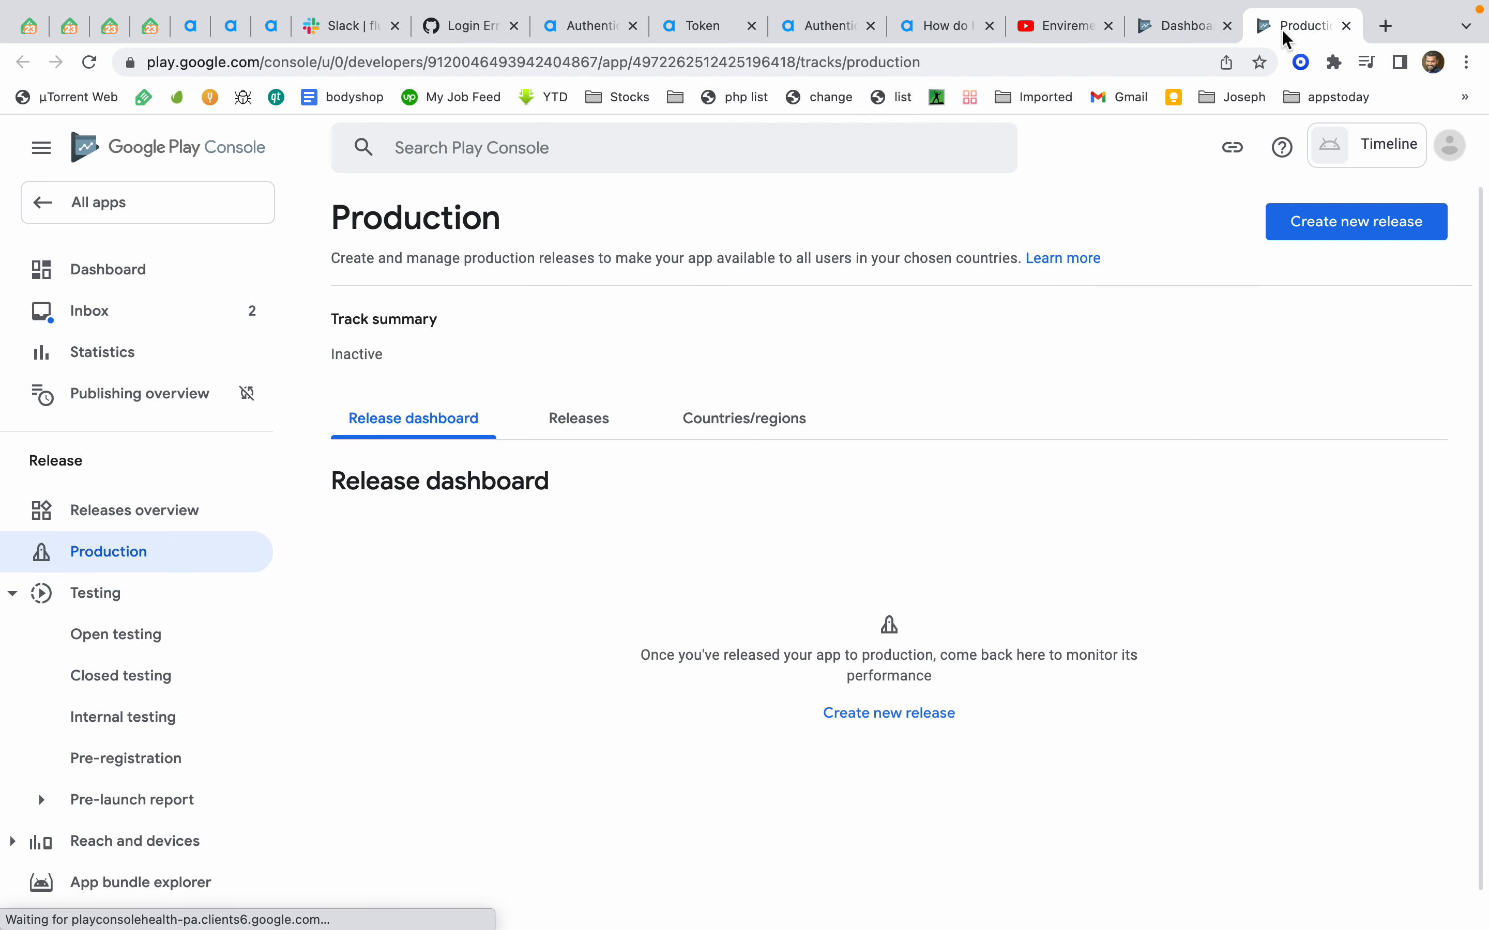
left_click(712, 427)
left_click(815, 705)
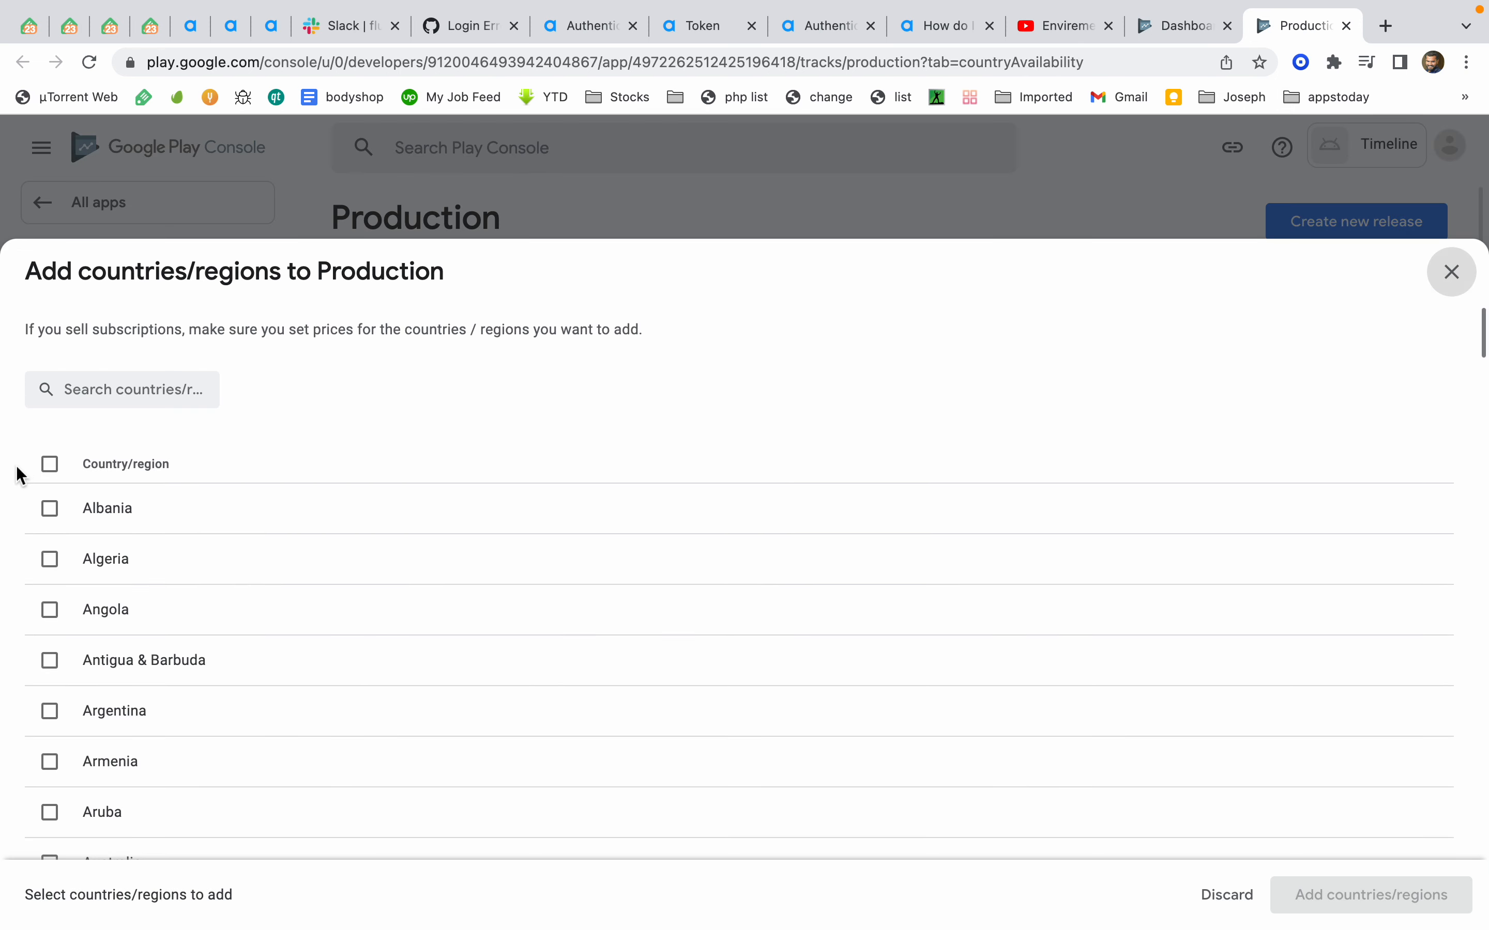
left_click(49, 465)
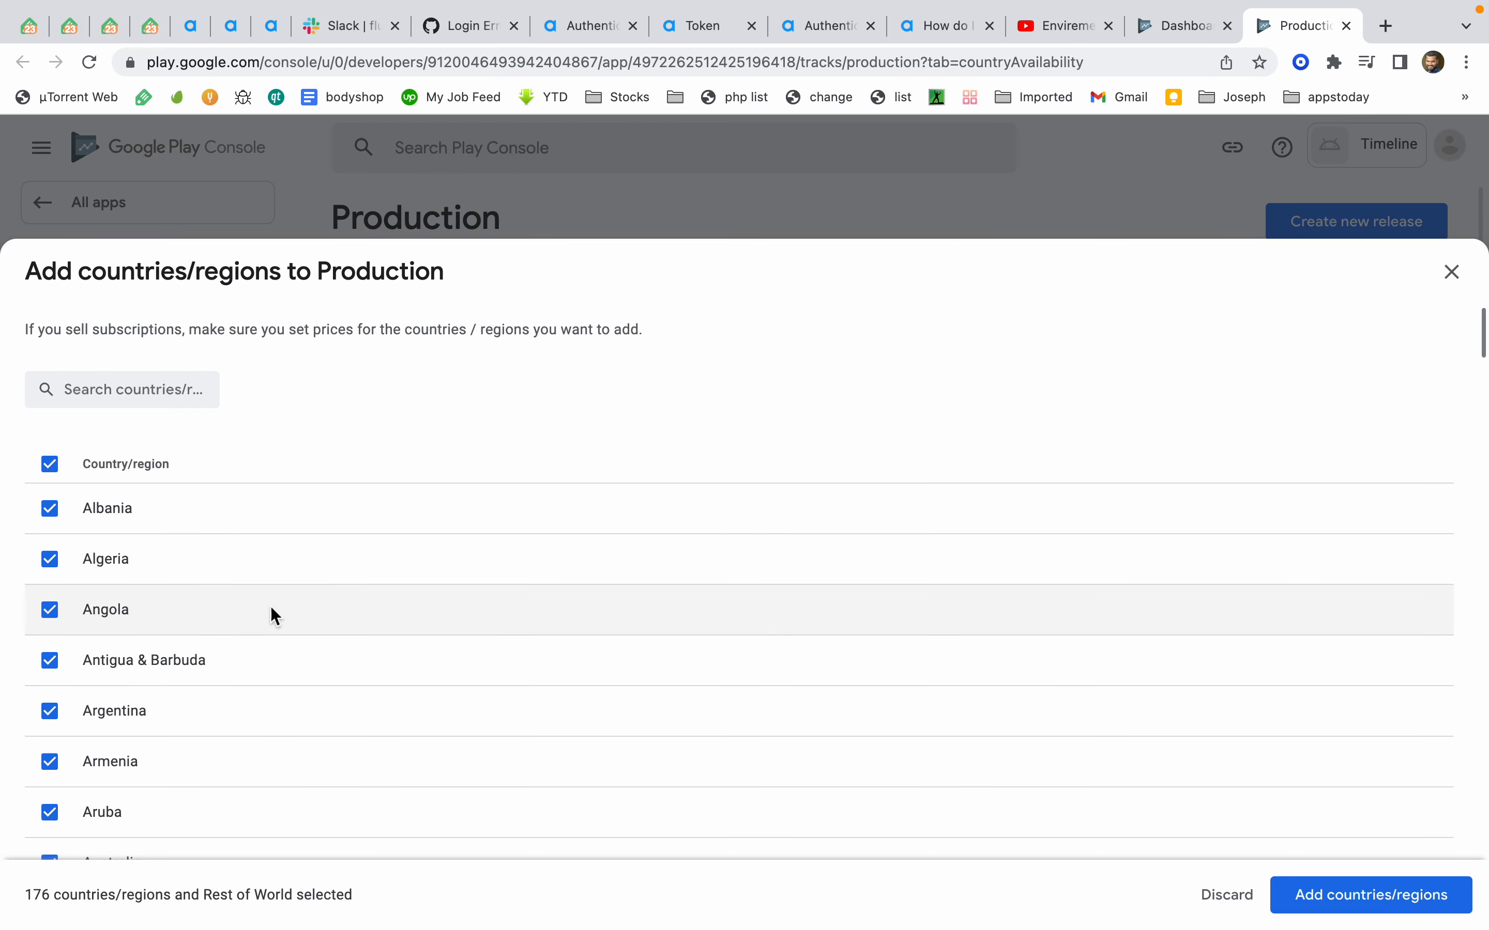
scroll(270, 609, "down", 20)
scroll(19, 824, "down", 20)
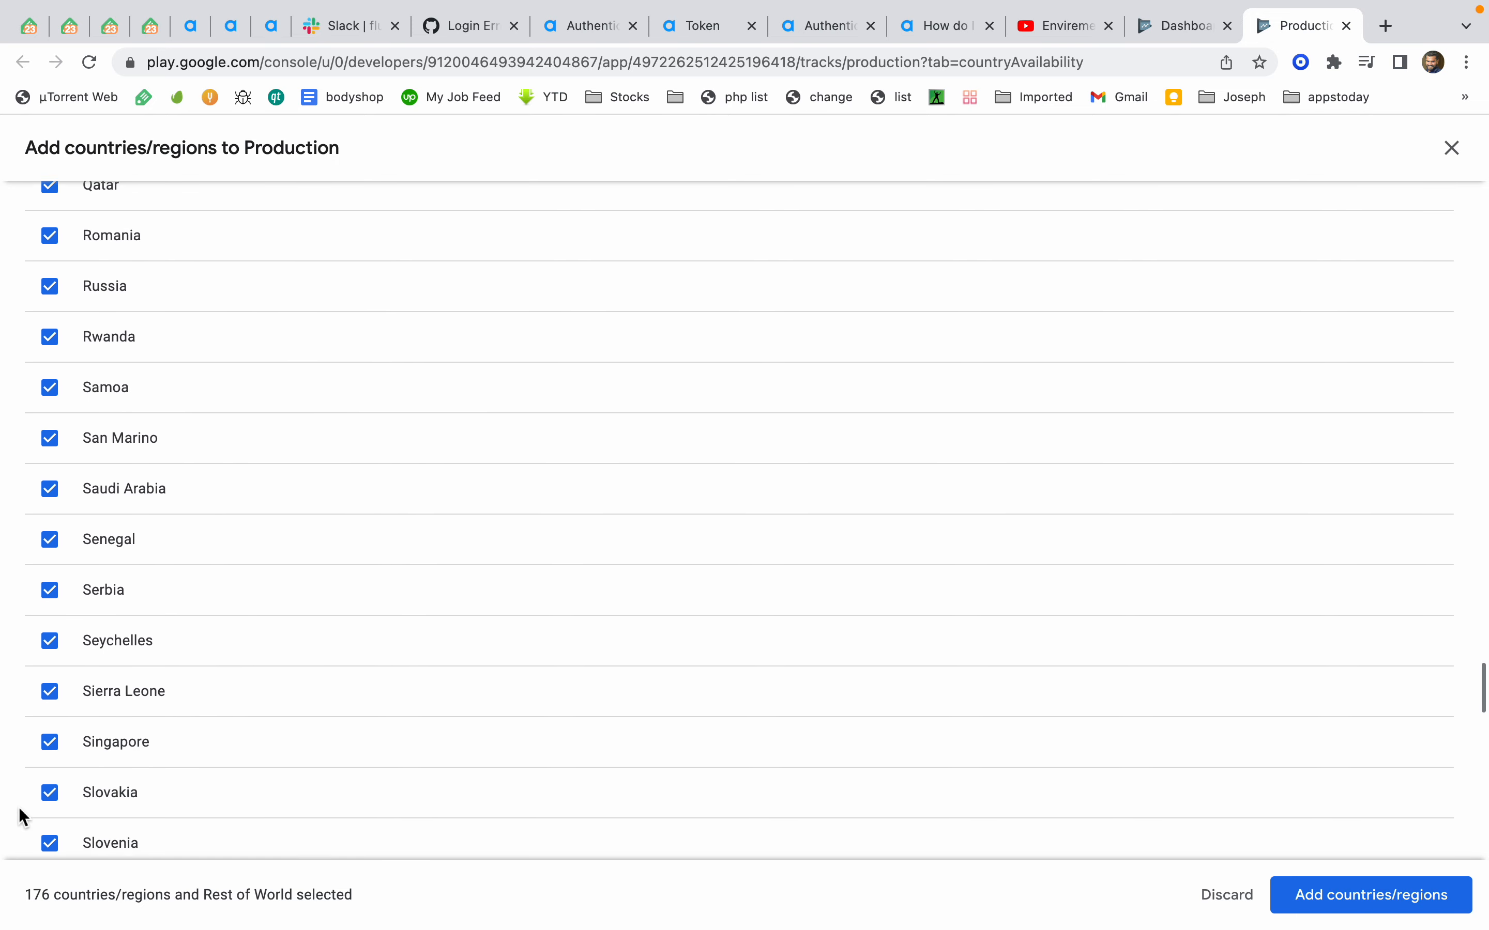
left_click(1371, 895)
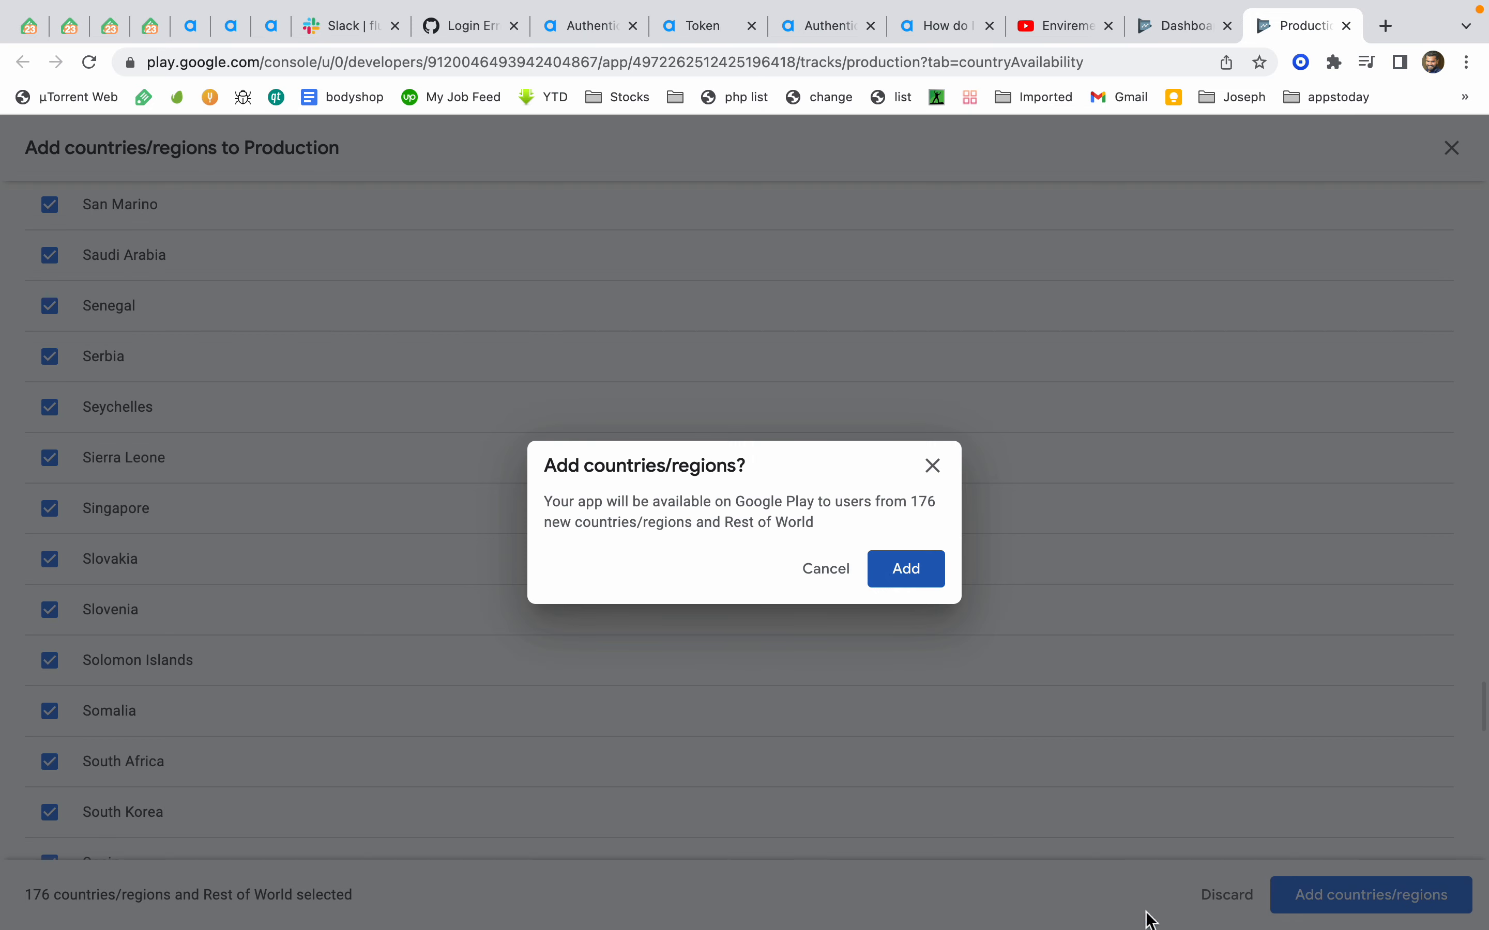
left_click(899, 573)
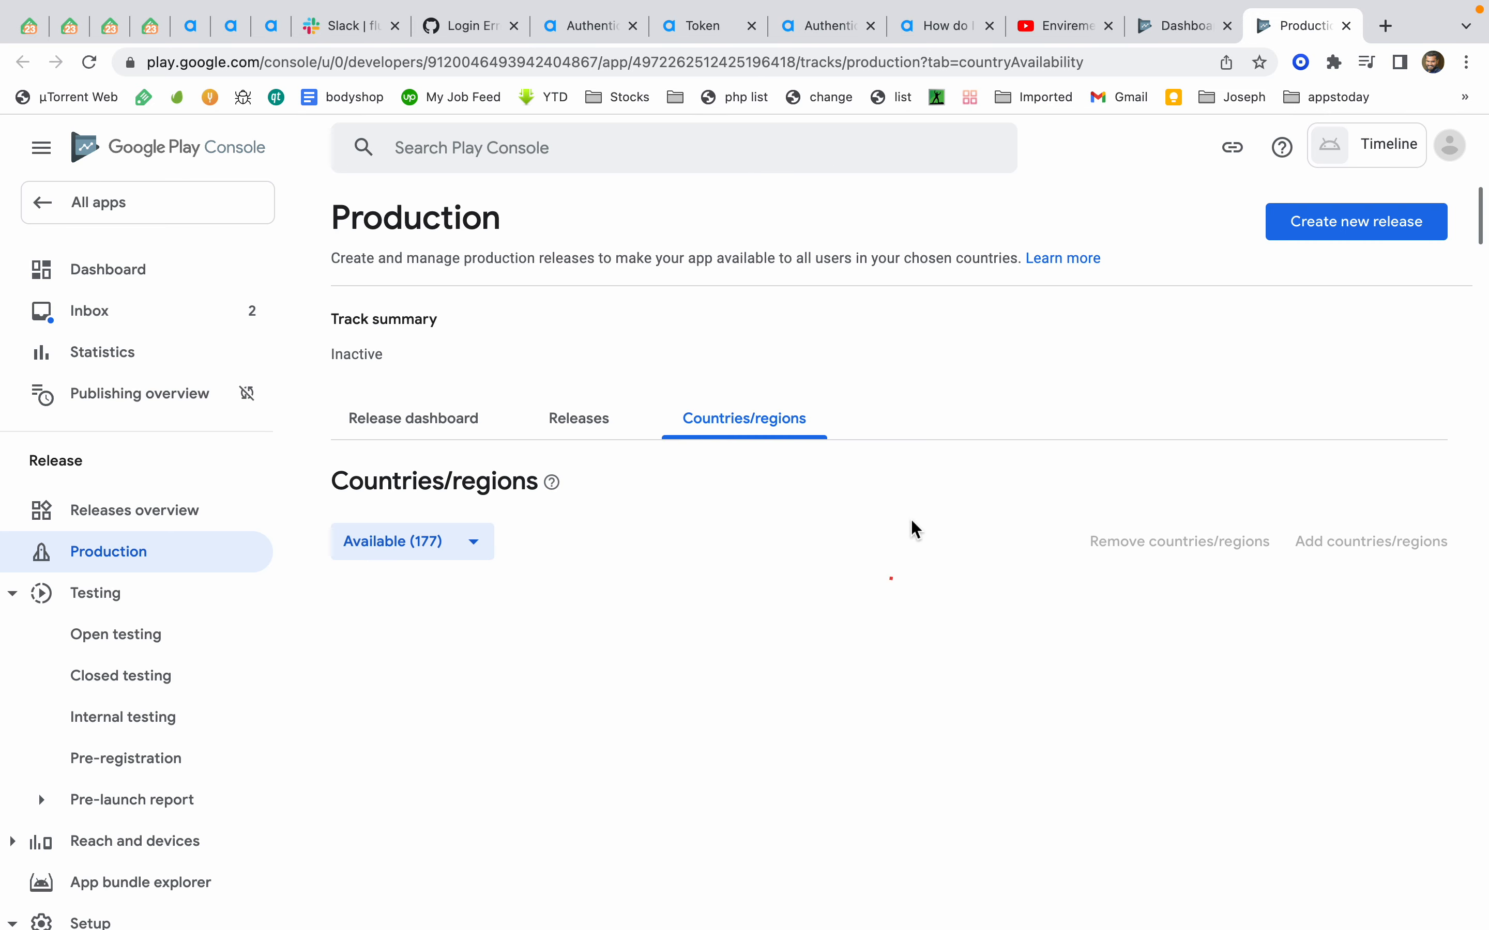
Create a new production release and open the file browser to upload an app bundle
left_click(431, 425)
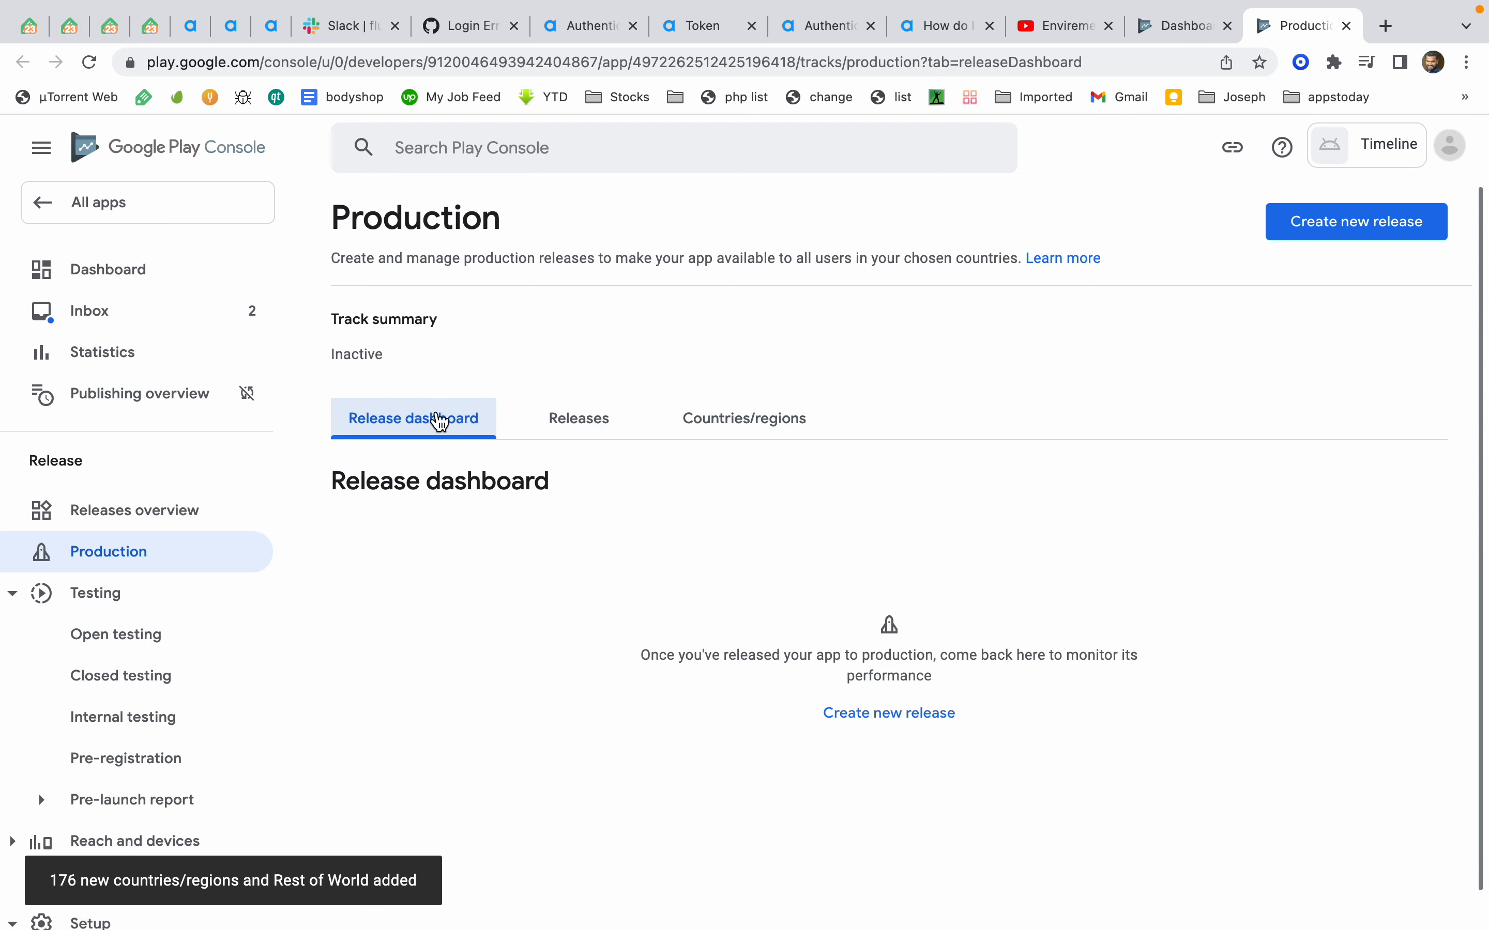
left_click(898, 717)
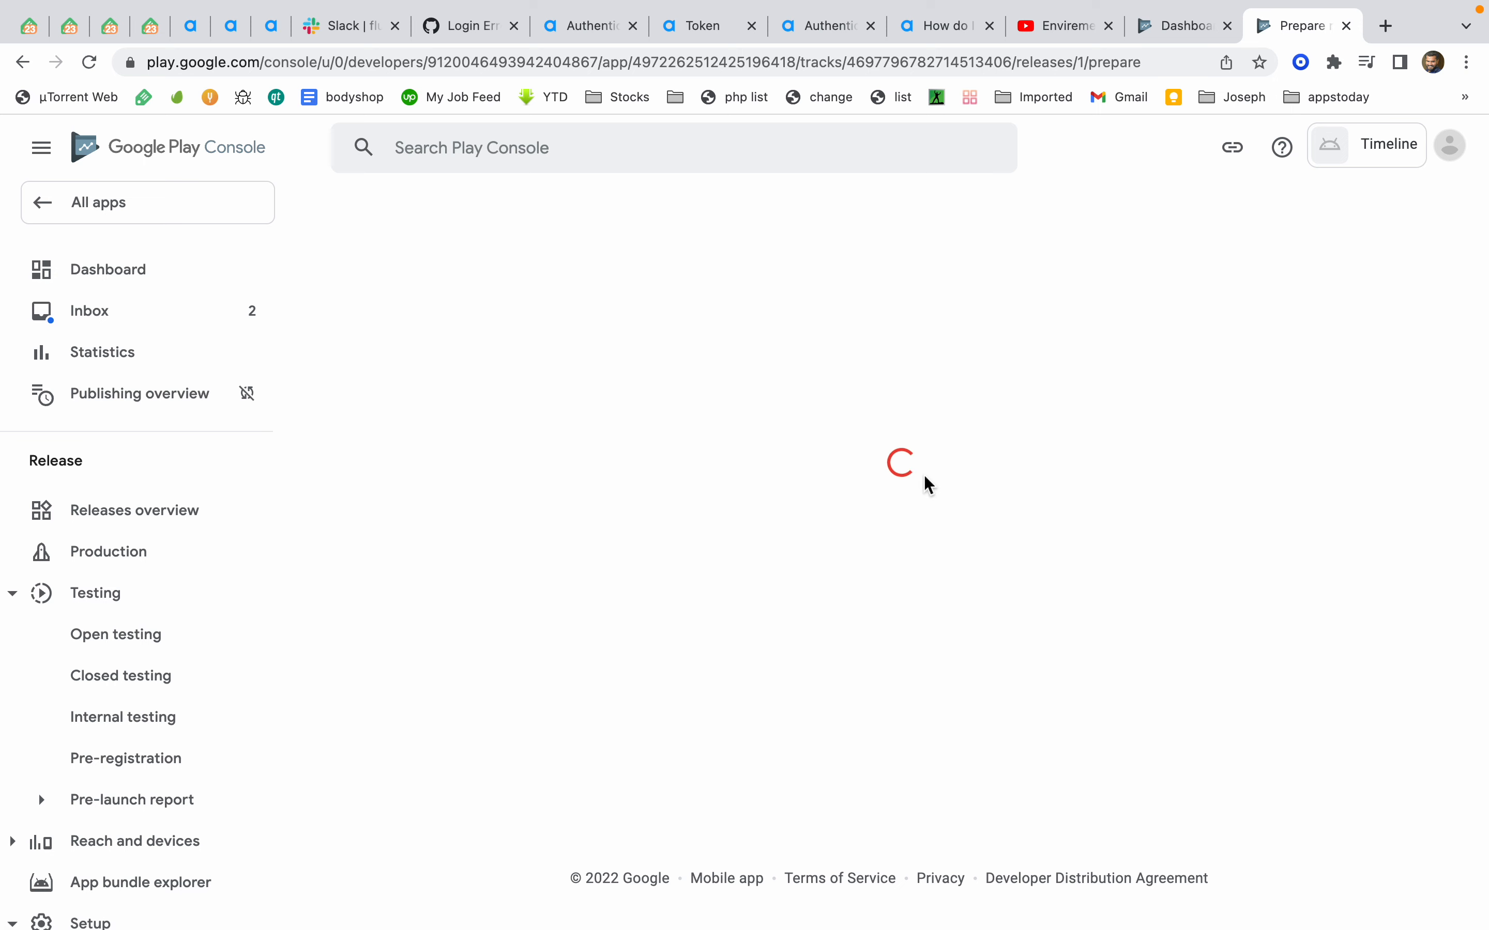
scroll(691, 569, "down", 8)
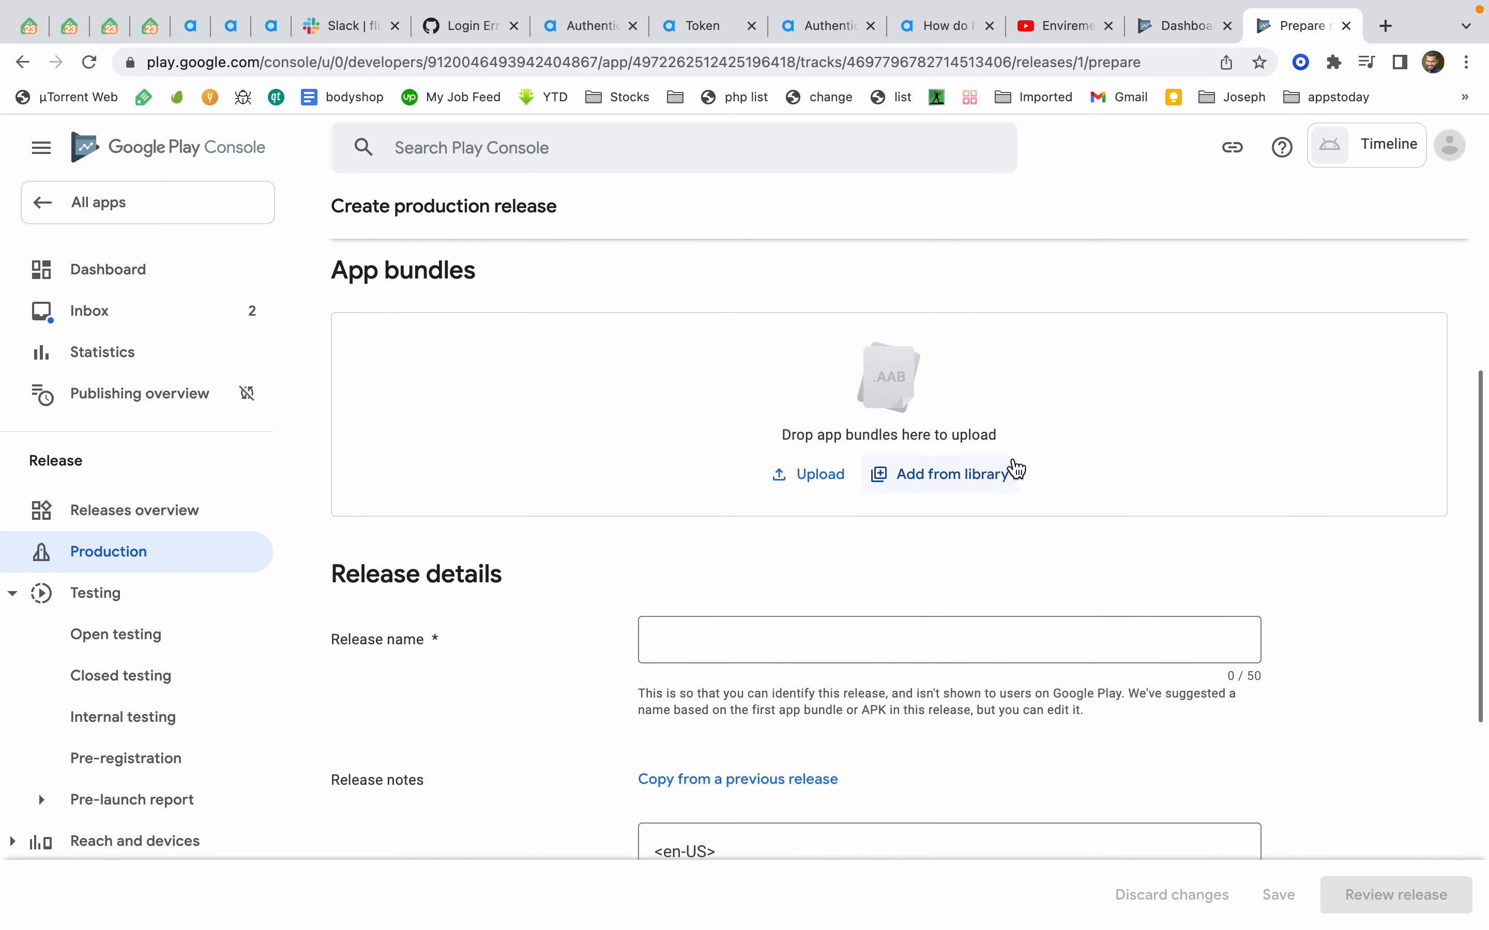
left_click(979, 473)
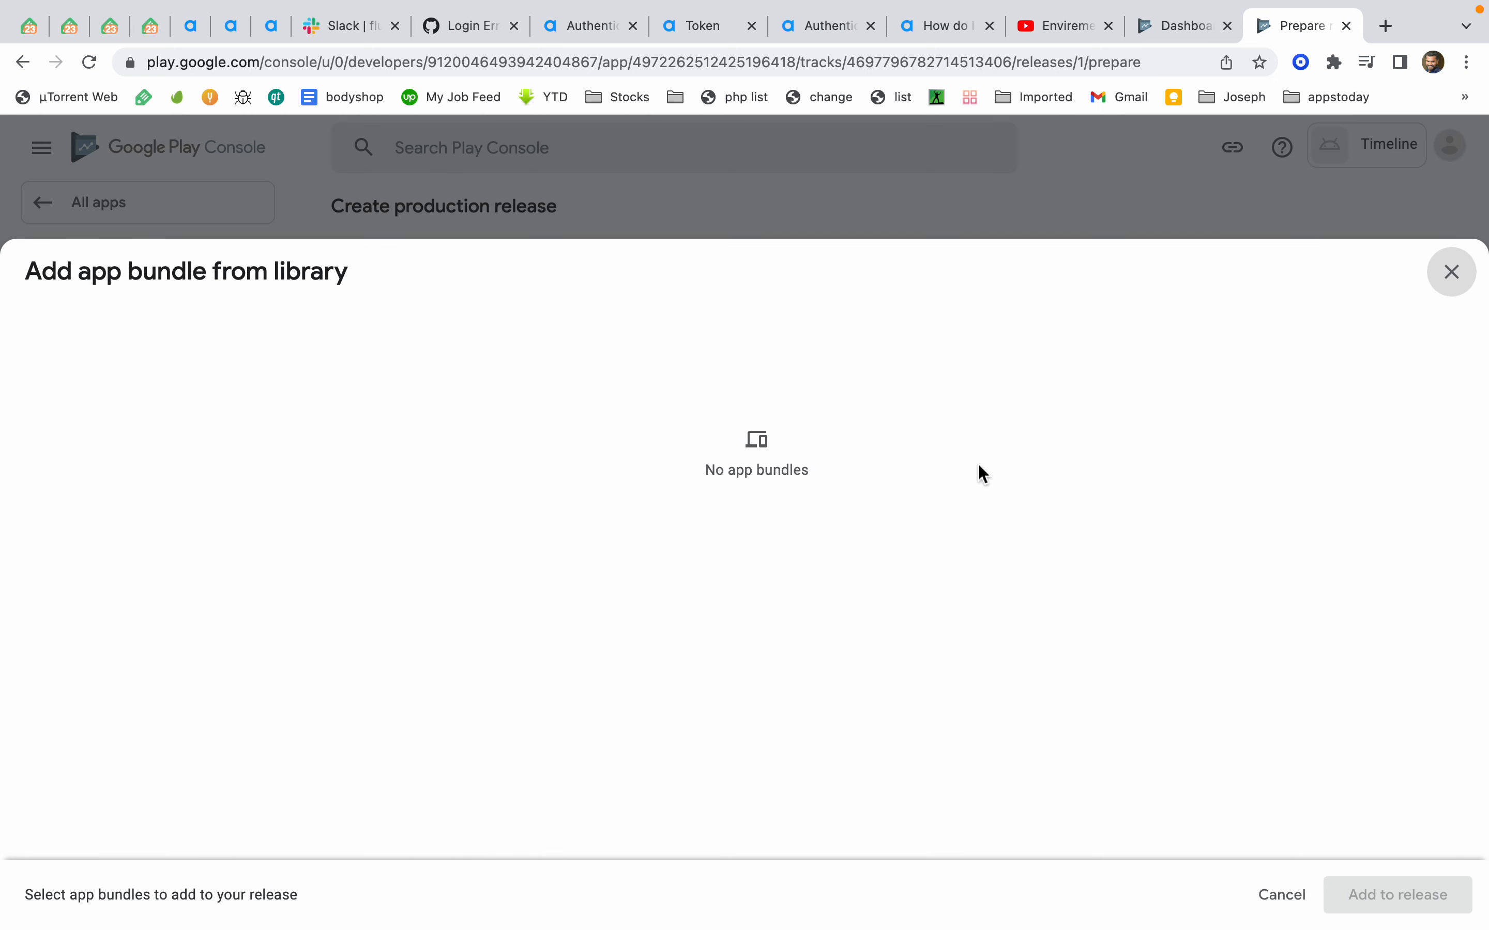
left_click(1452, 271)
left_click(792, 481)
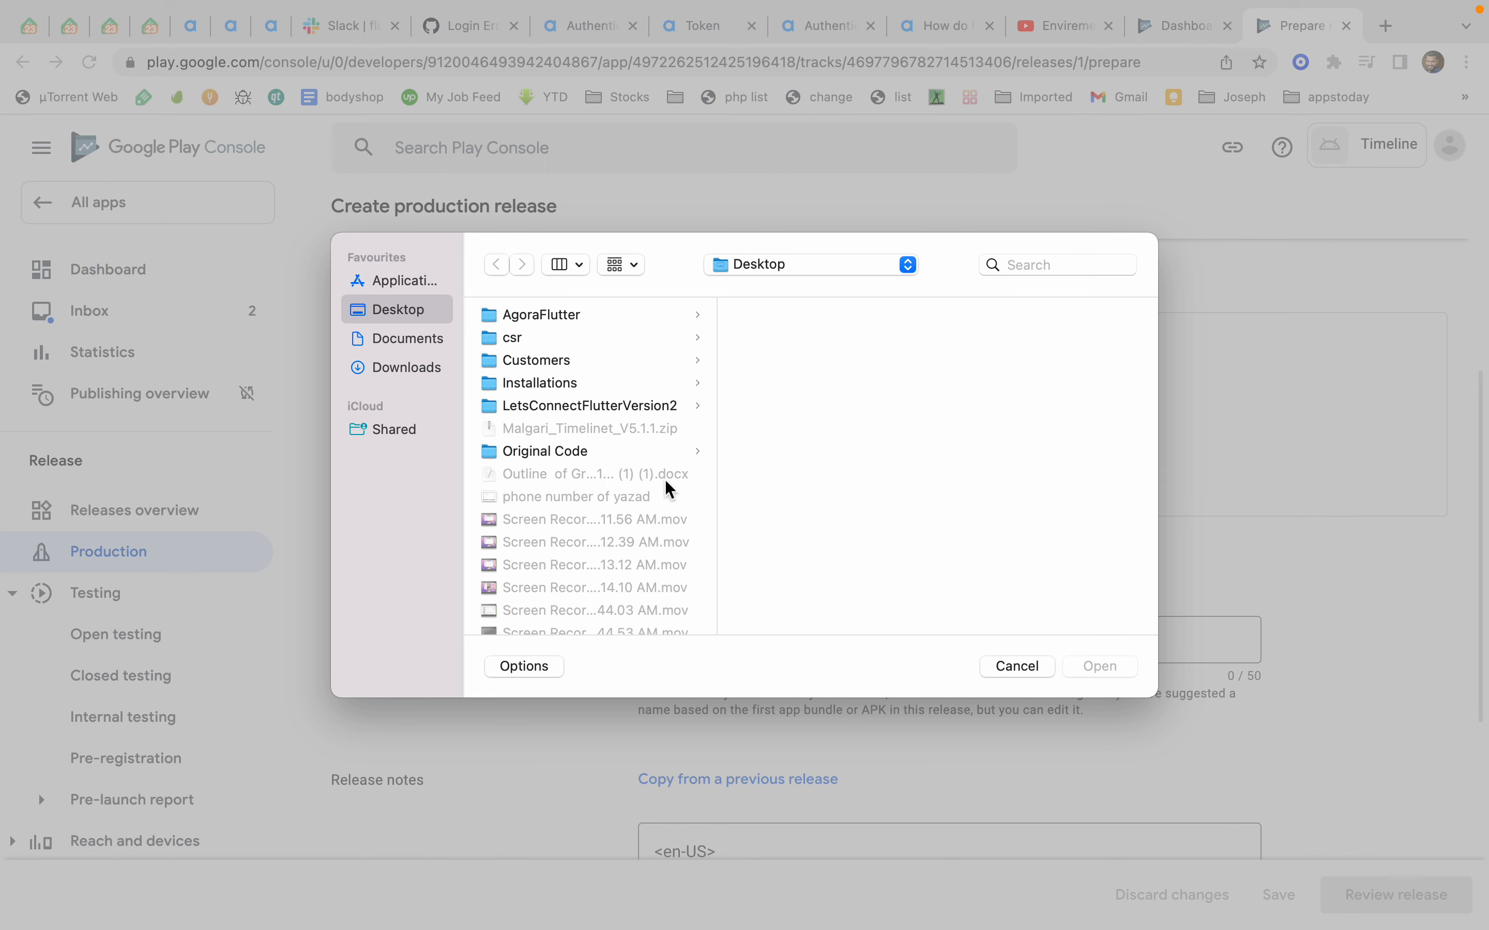
Switch to Visual Studio and examine the duplicate attribute build error in the Errors panel
key("ctrl+Left")
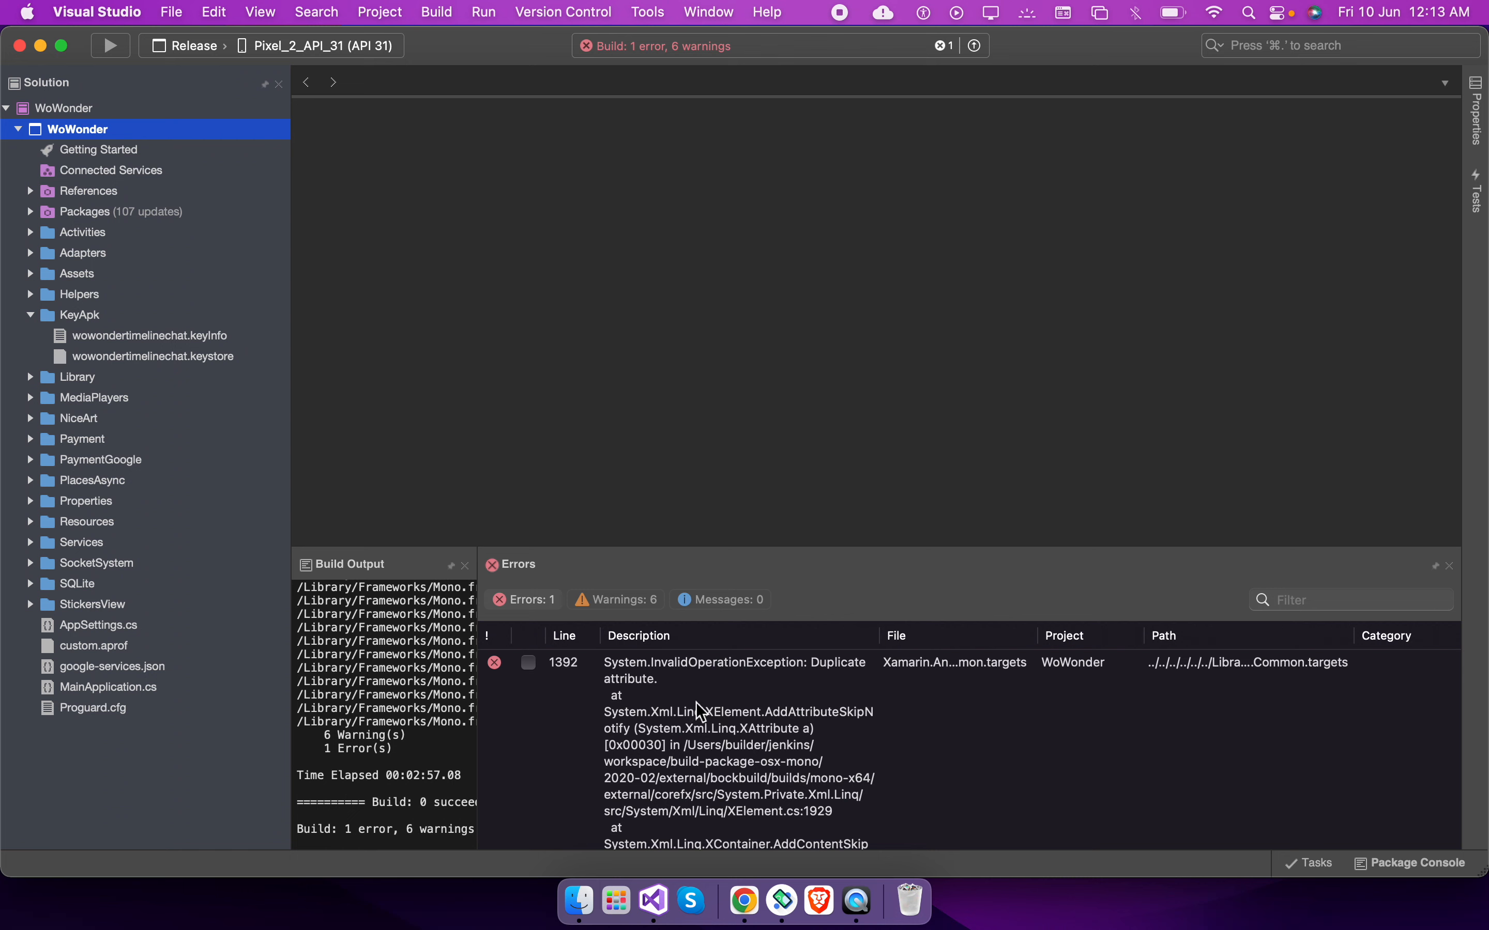
left_click(695, 733)
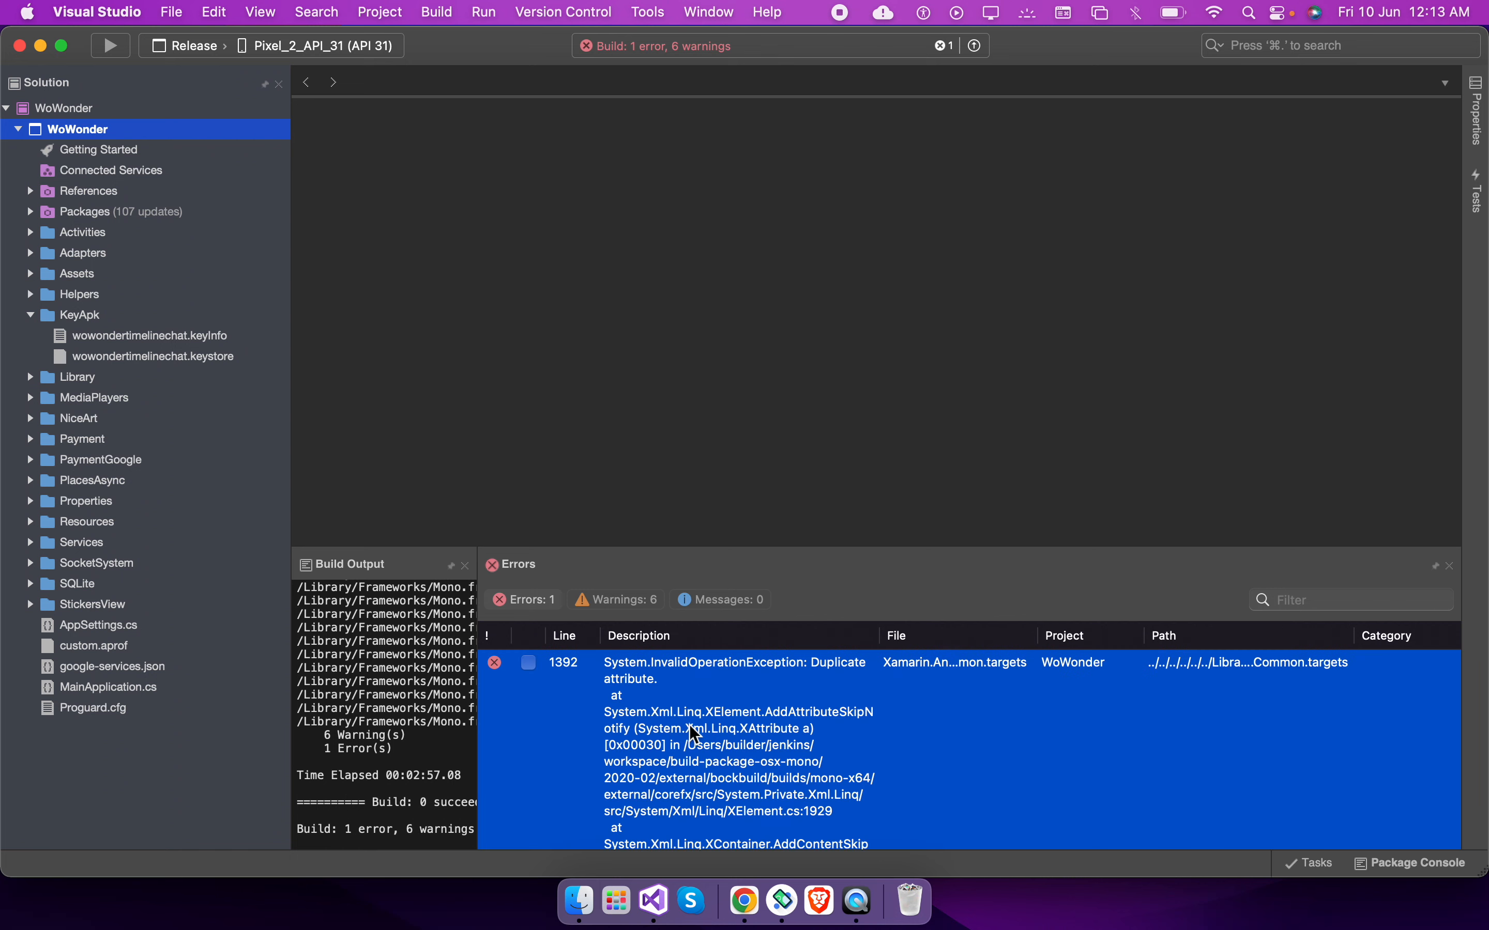
scroll(695, 734, "down", 2)
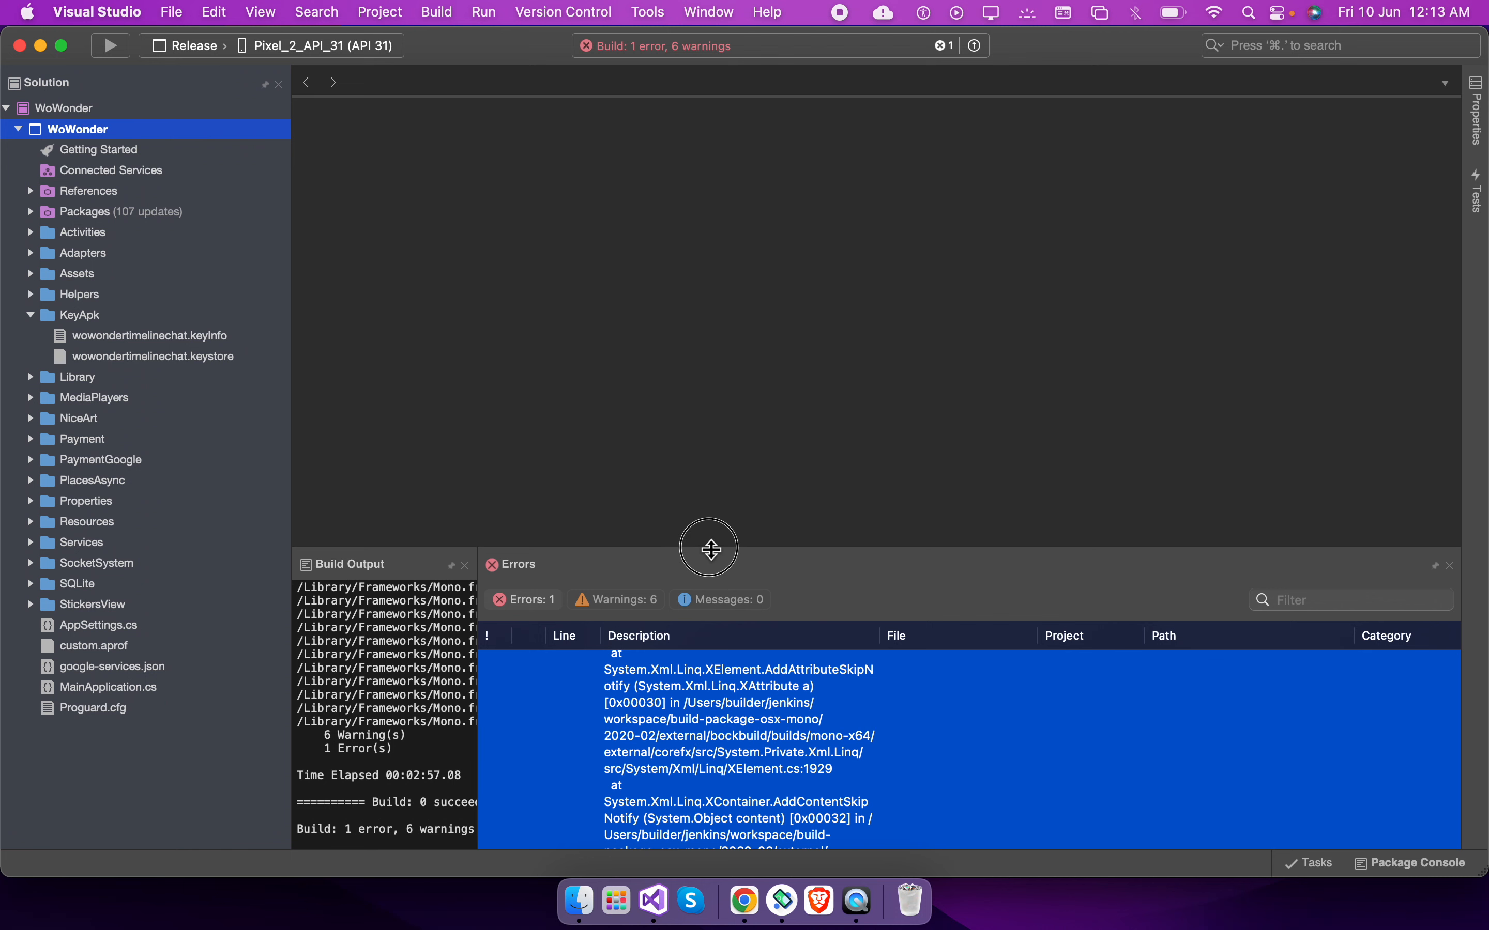
left_click_drag(709, 548, 723, 299)
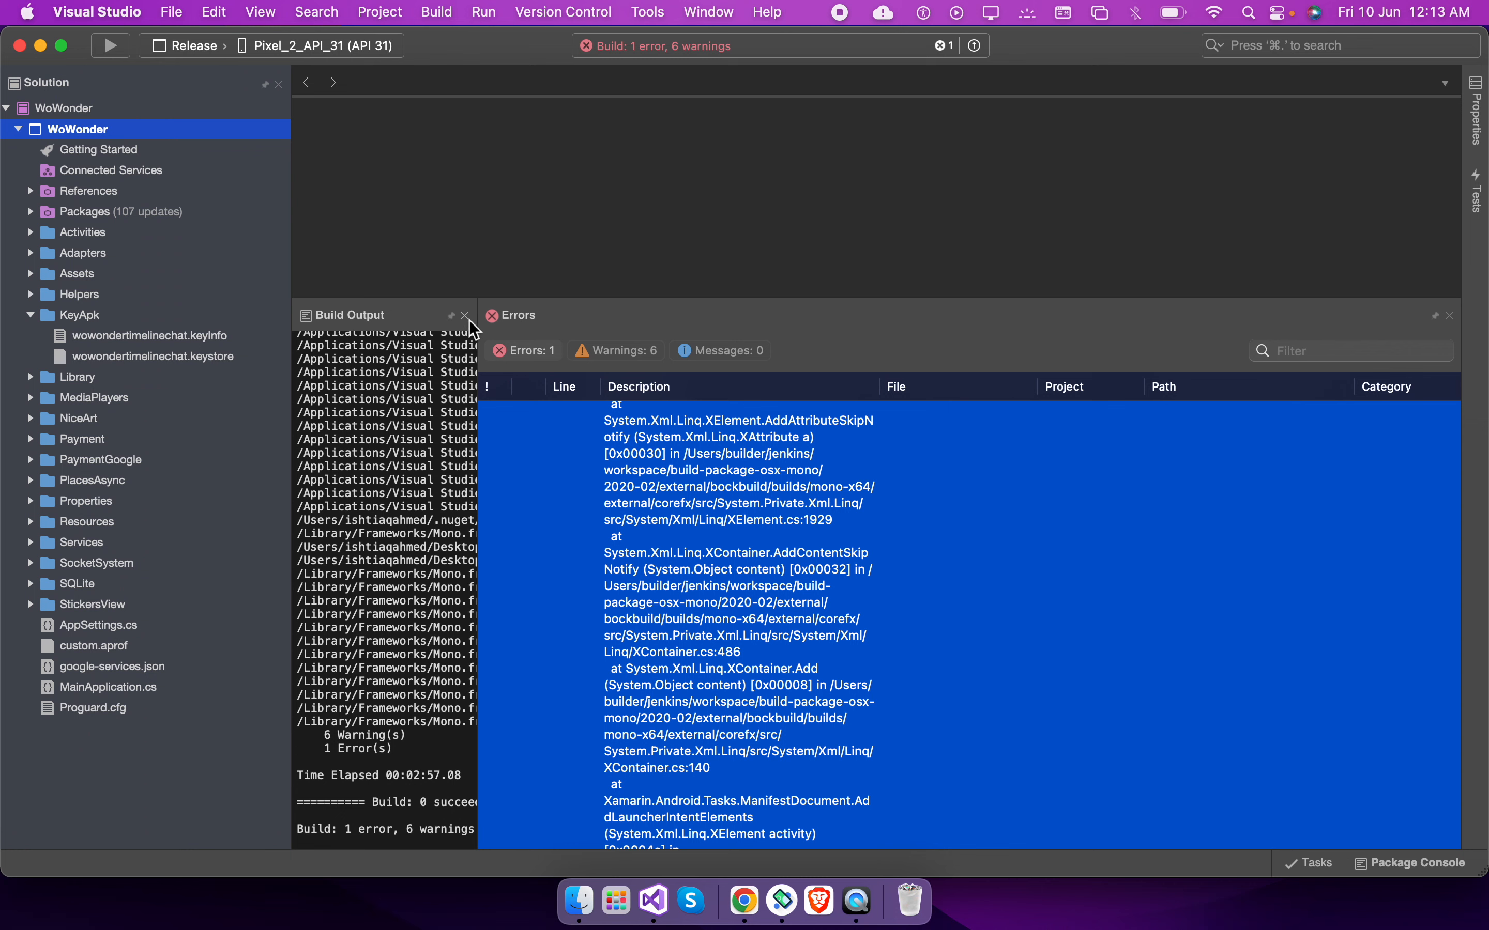
left_click(466, 317)
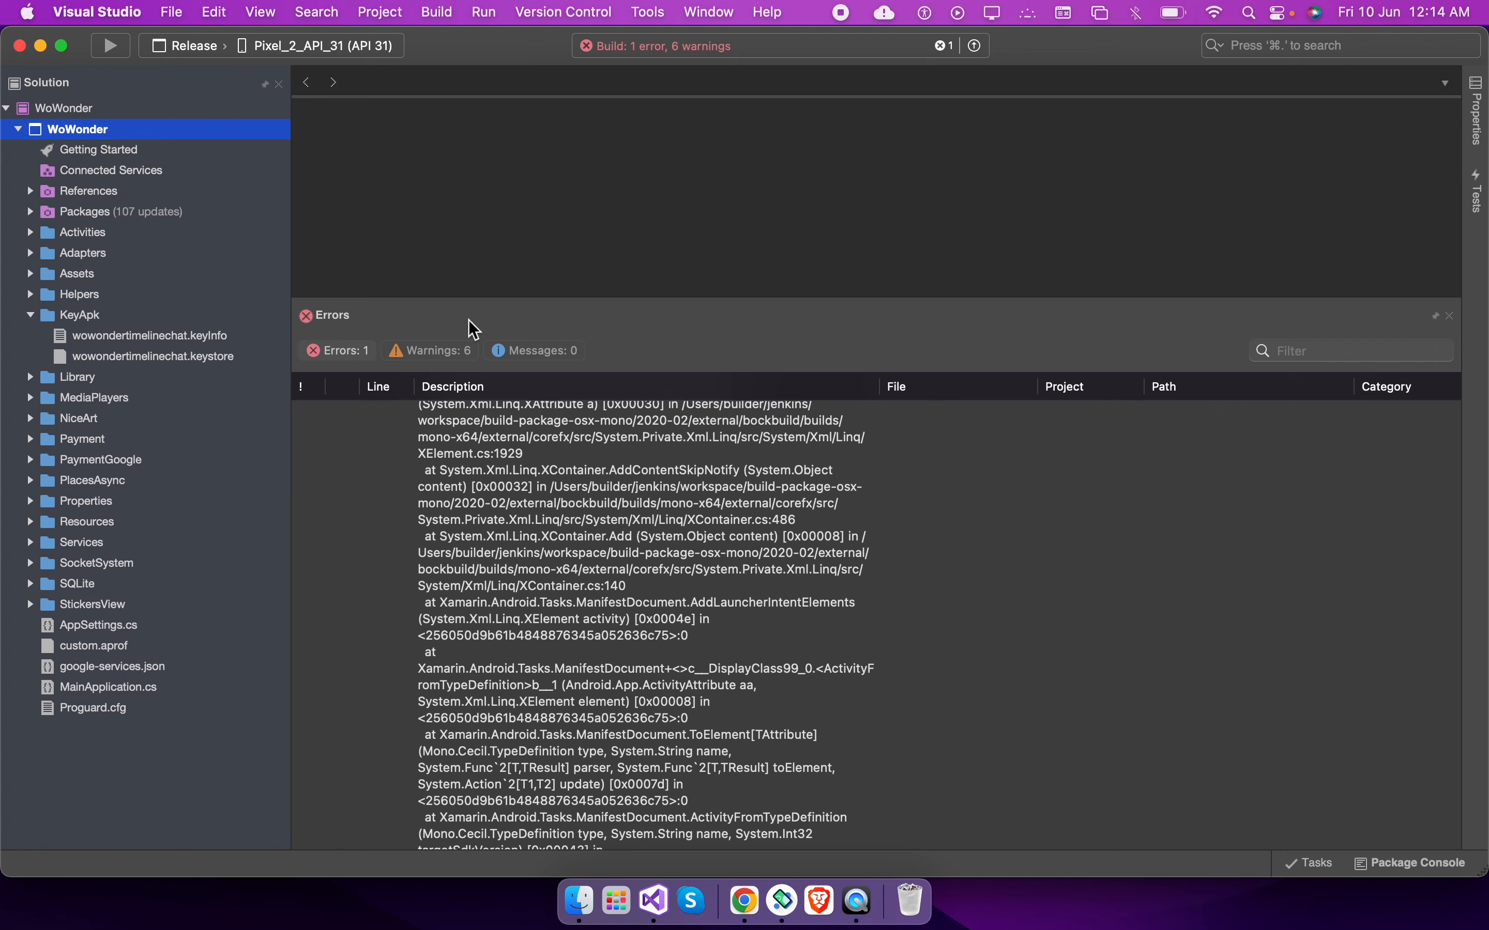
Remove "Exported = true," from the Activity attribute in SplashScreenActivity.cs, then save and close the file
double_click(83, 314)
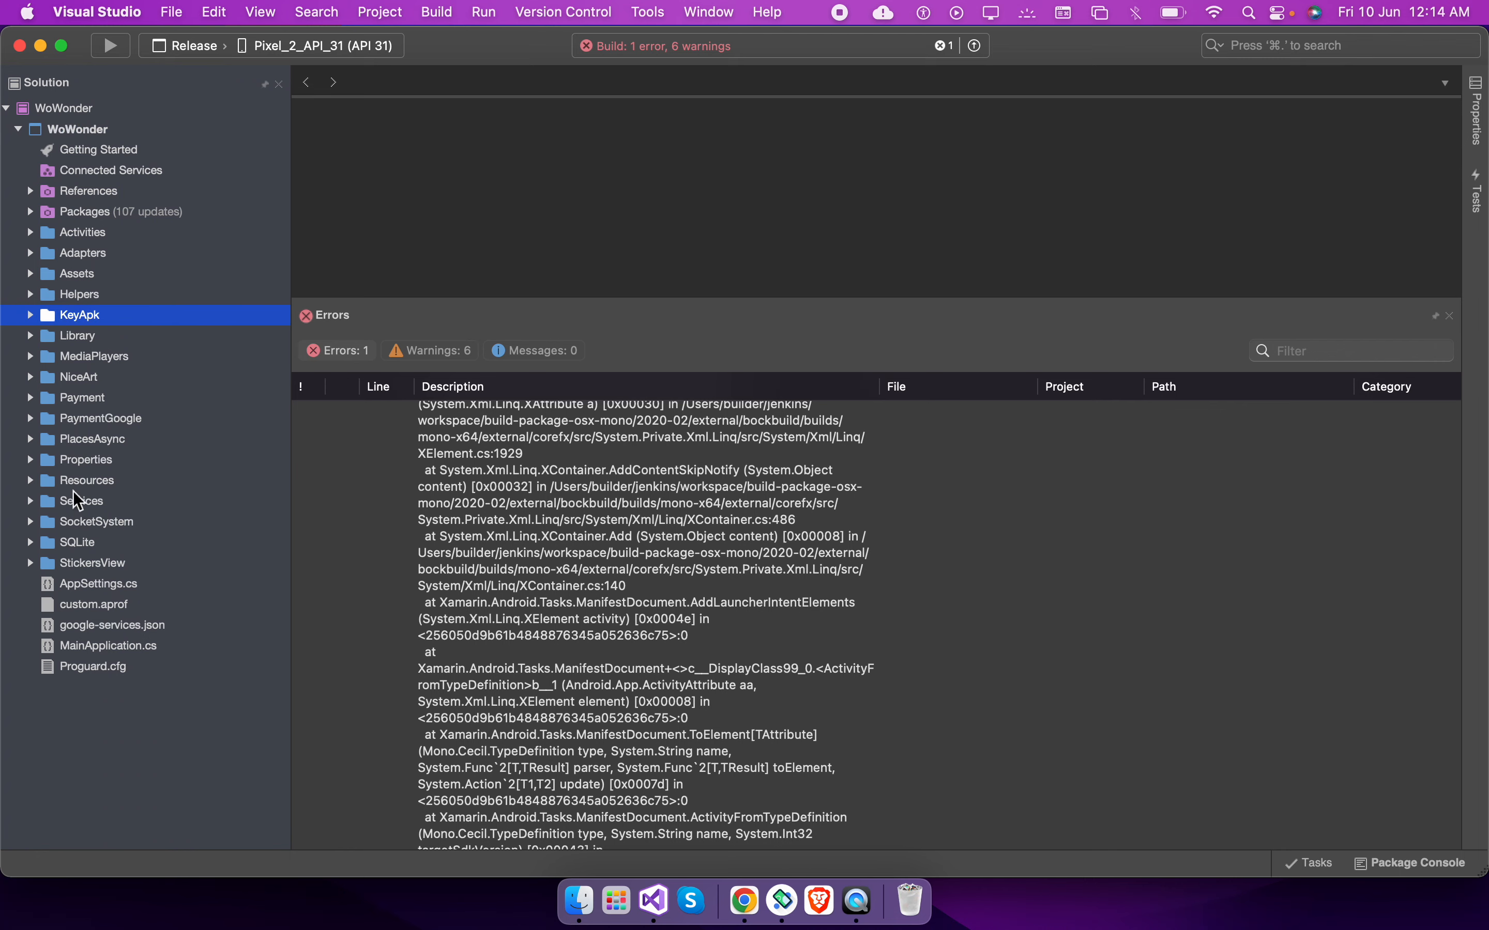
double_click(87, 233)
scroll(110, 530, "down", 10)
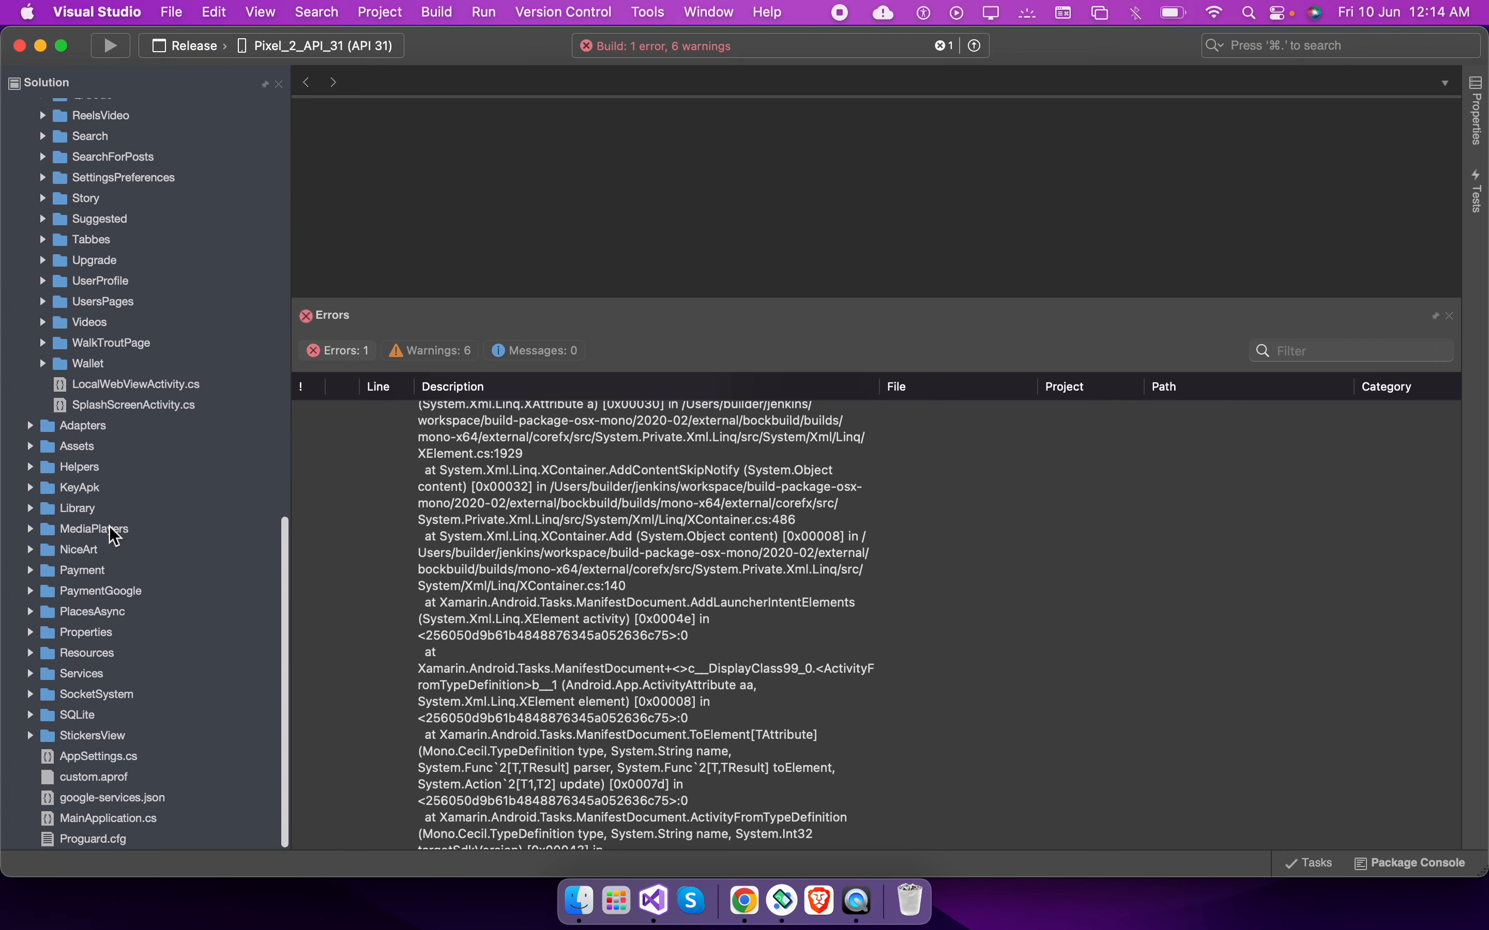
left_click(169, 405)
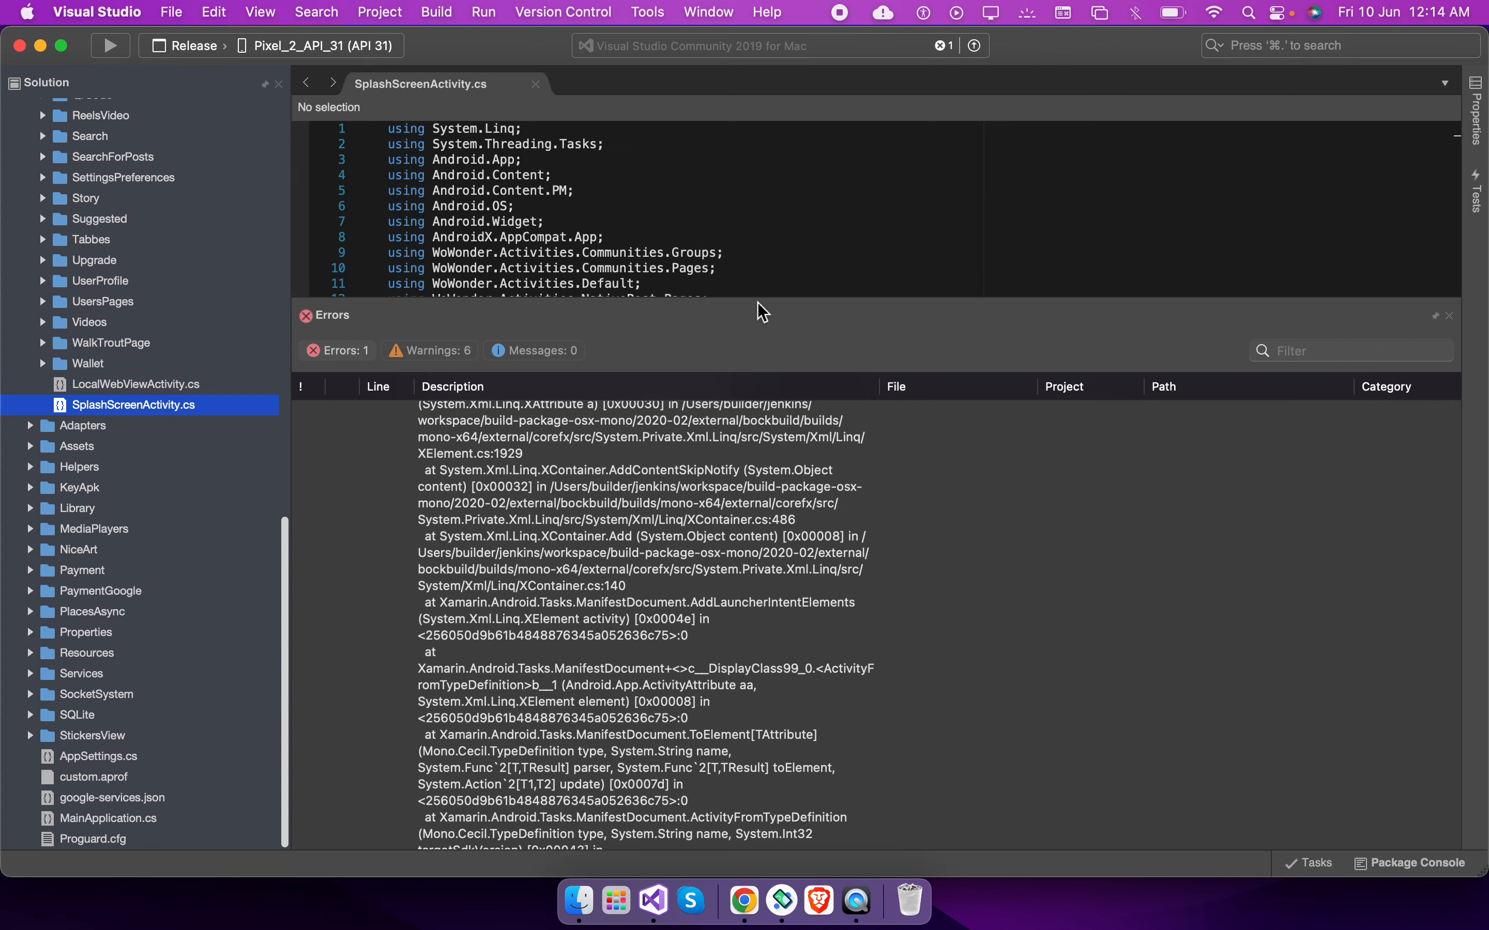
left_click_drag(761, 301, 777, 760)
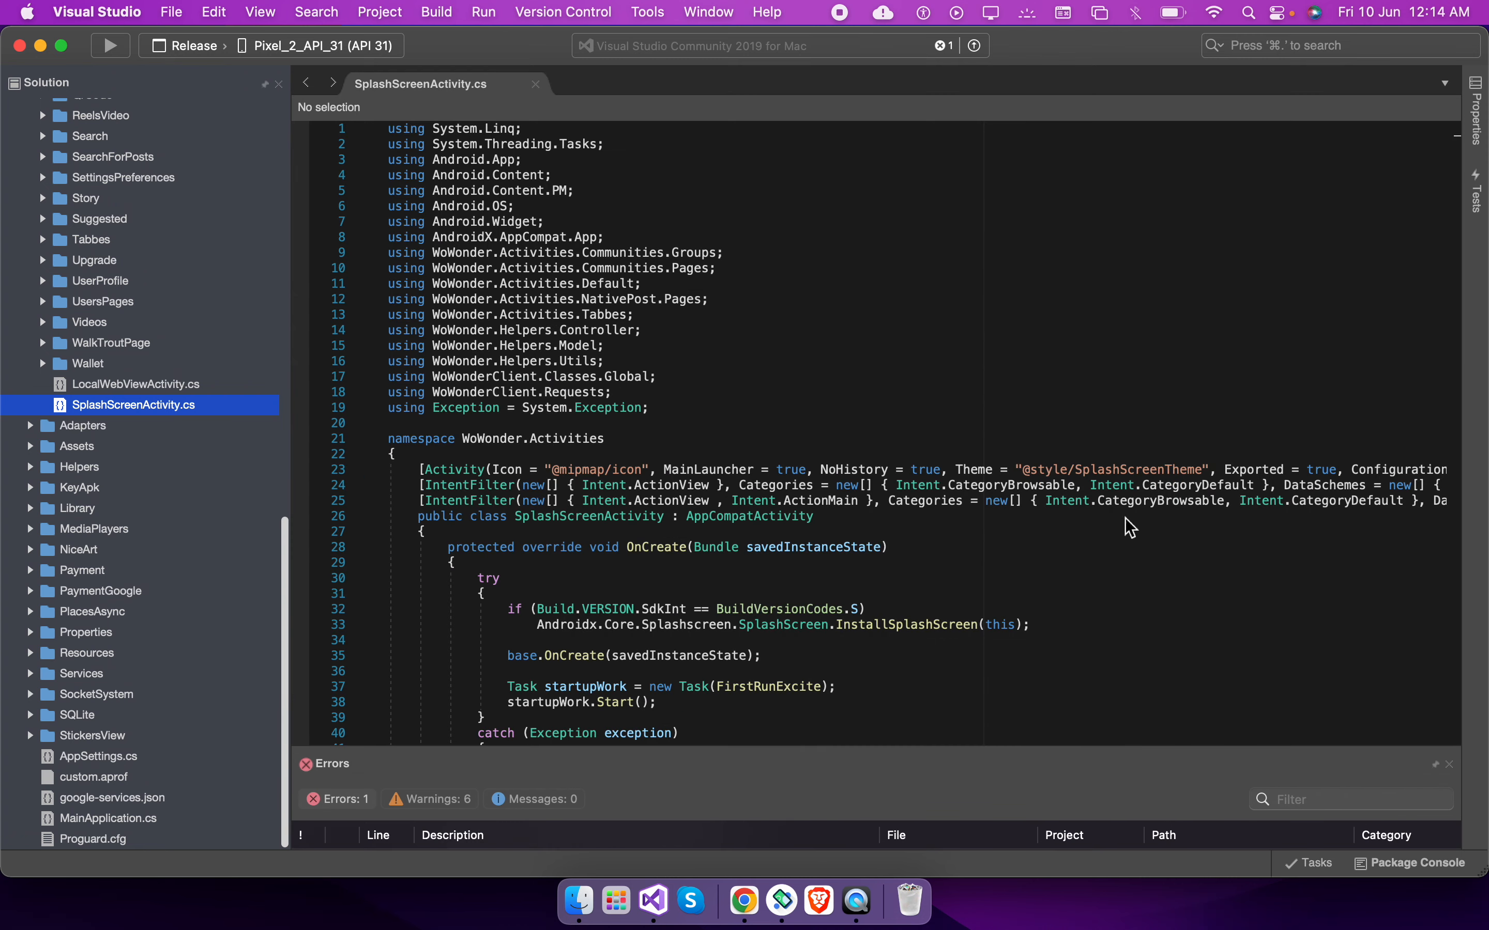
left_click_drag(1344, 471, 1229, 474)
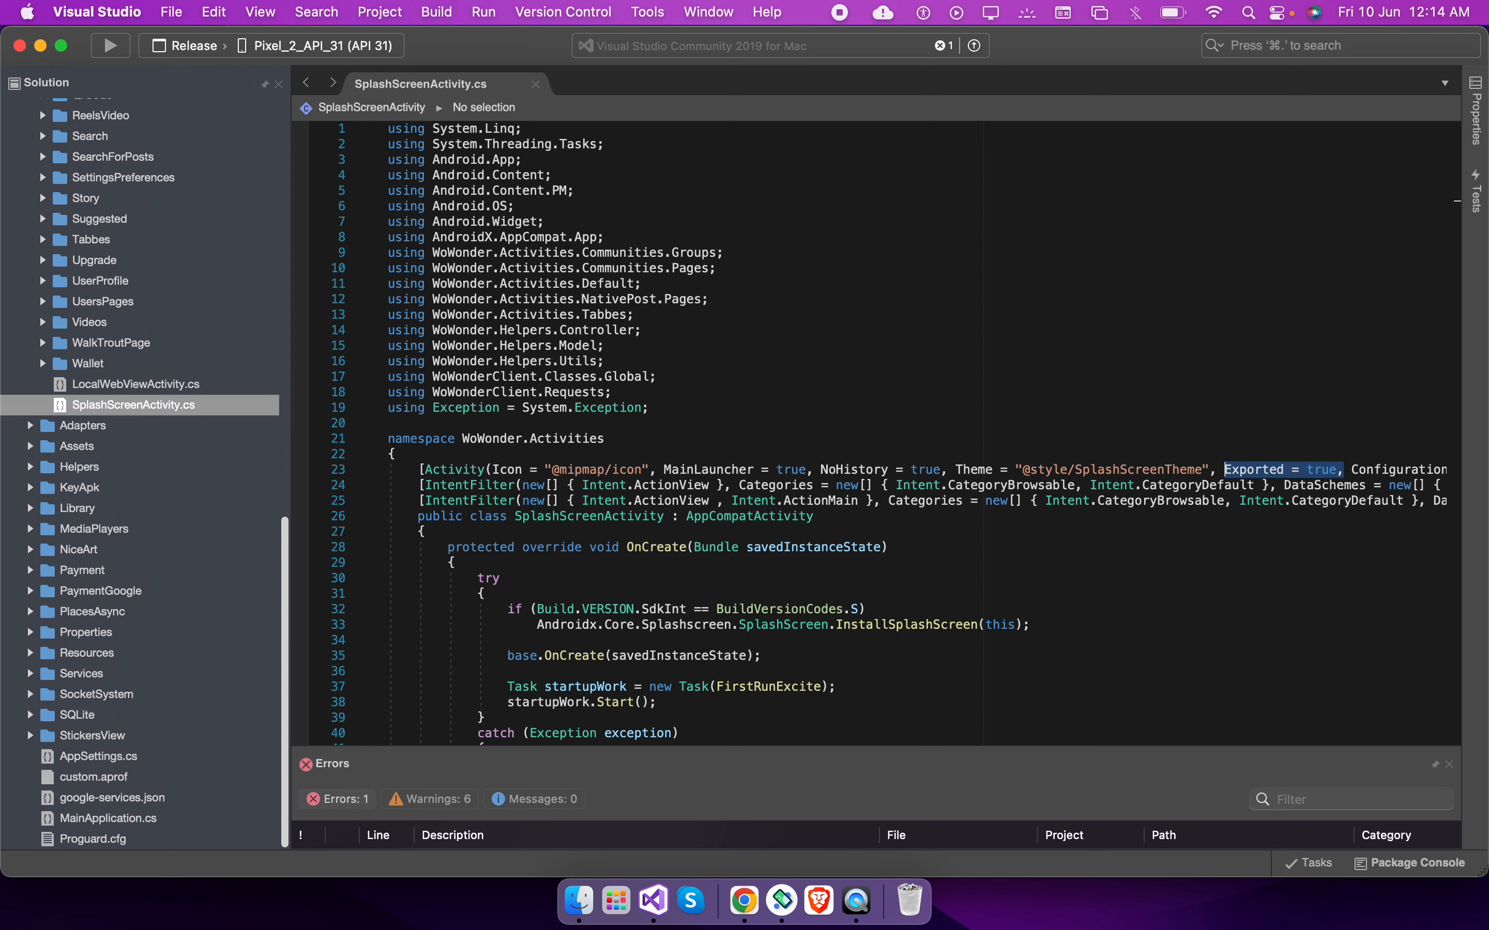
key("BackSpace")
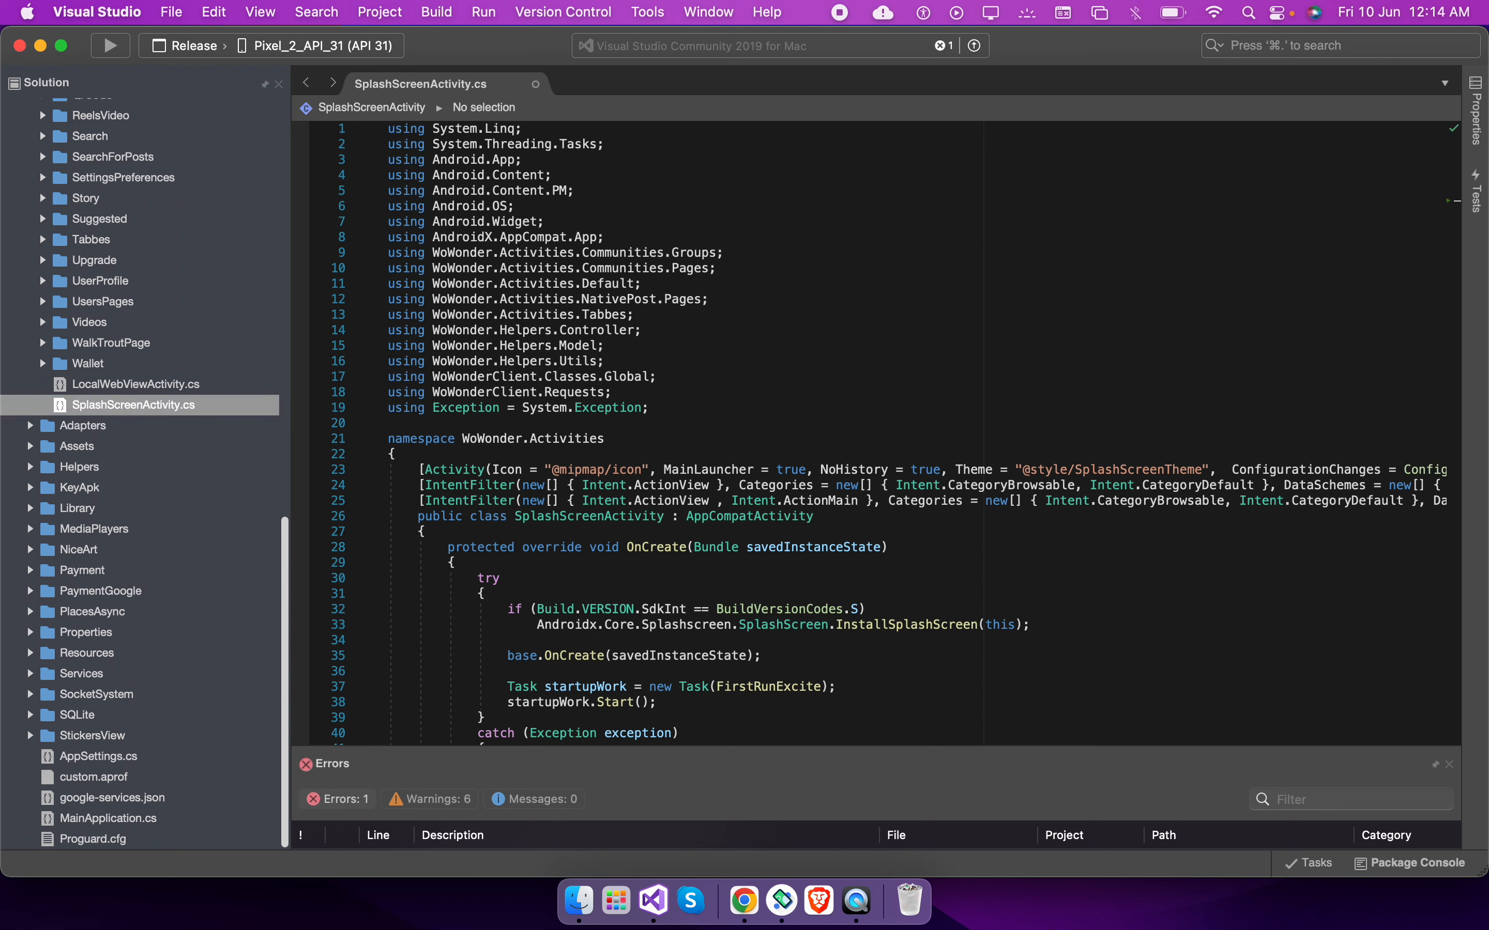
key("super+s")
key("super+w")
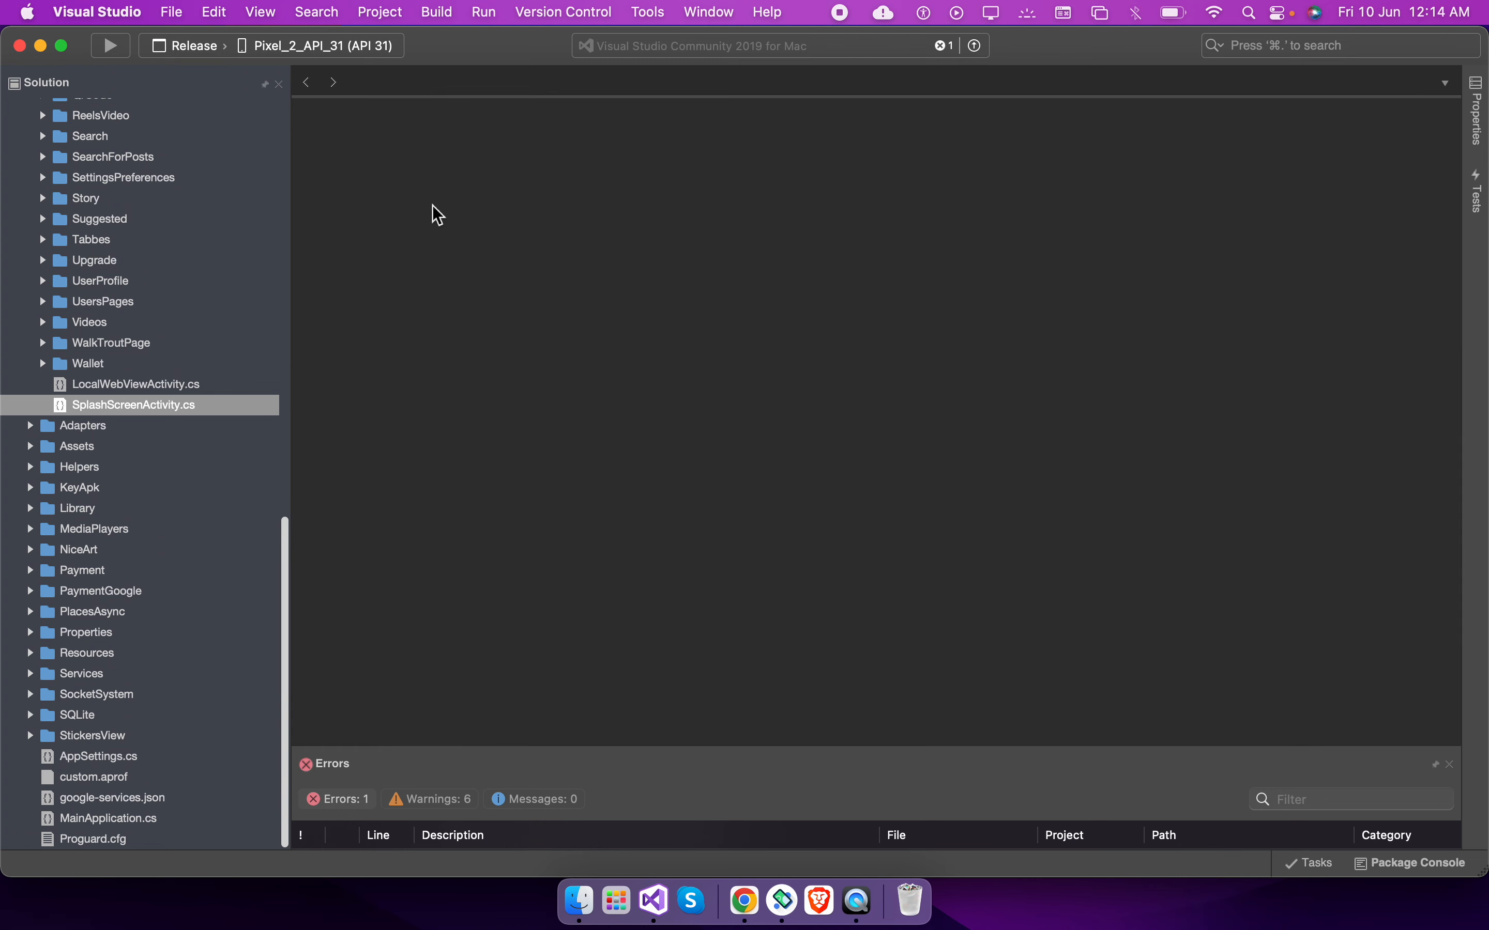
Rebuild the WoWonder project
scroll(156, 296, "up", 15)
left_click(87, 234)
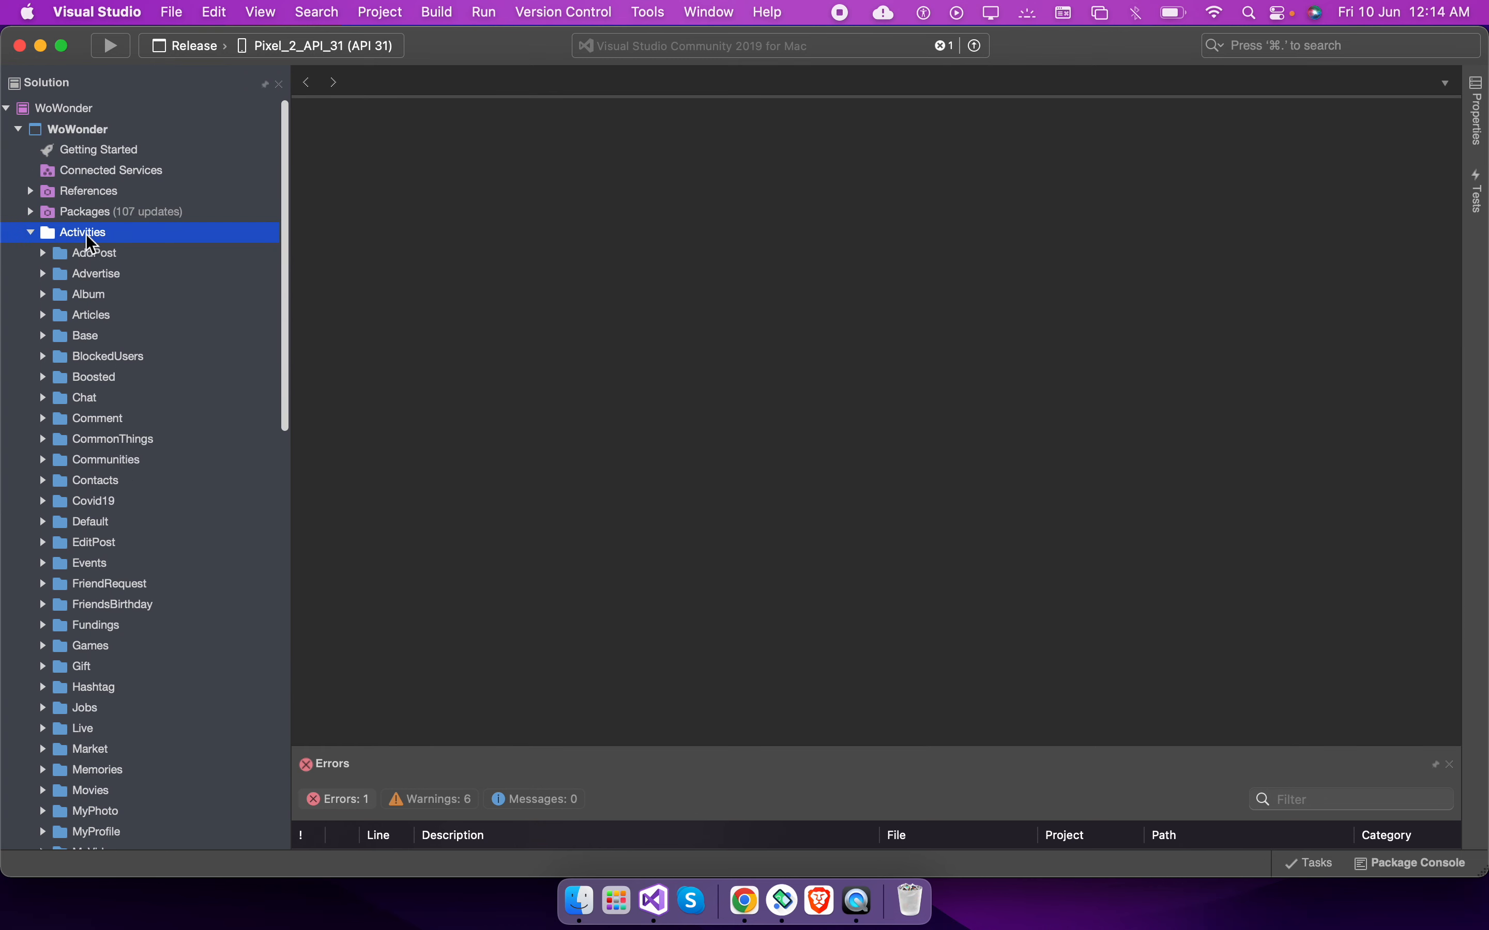
double_click(87, 234)
left_click(69, 131)
right_click(71, 131)
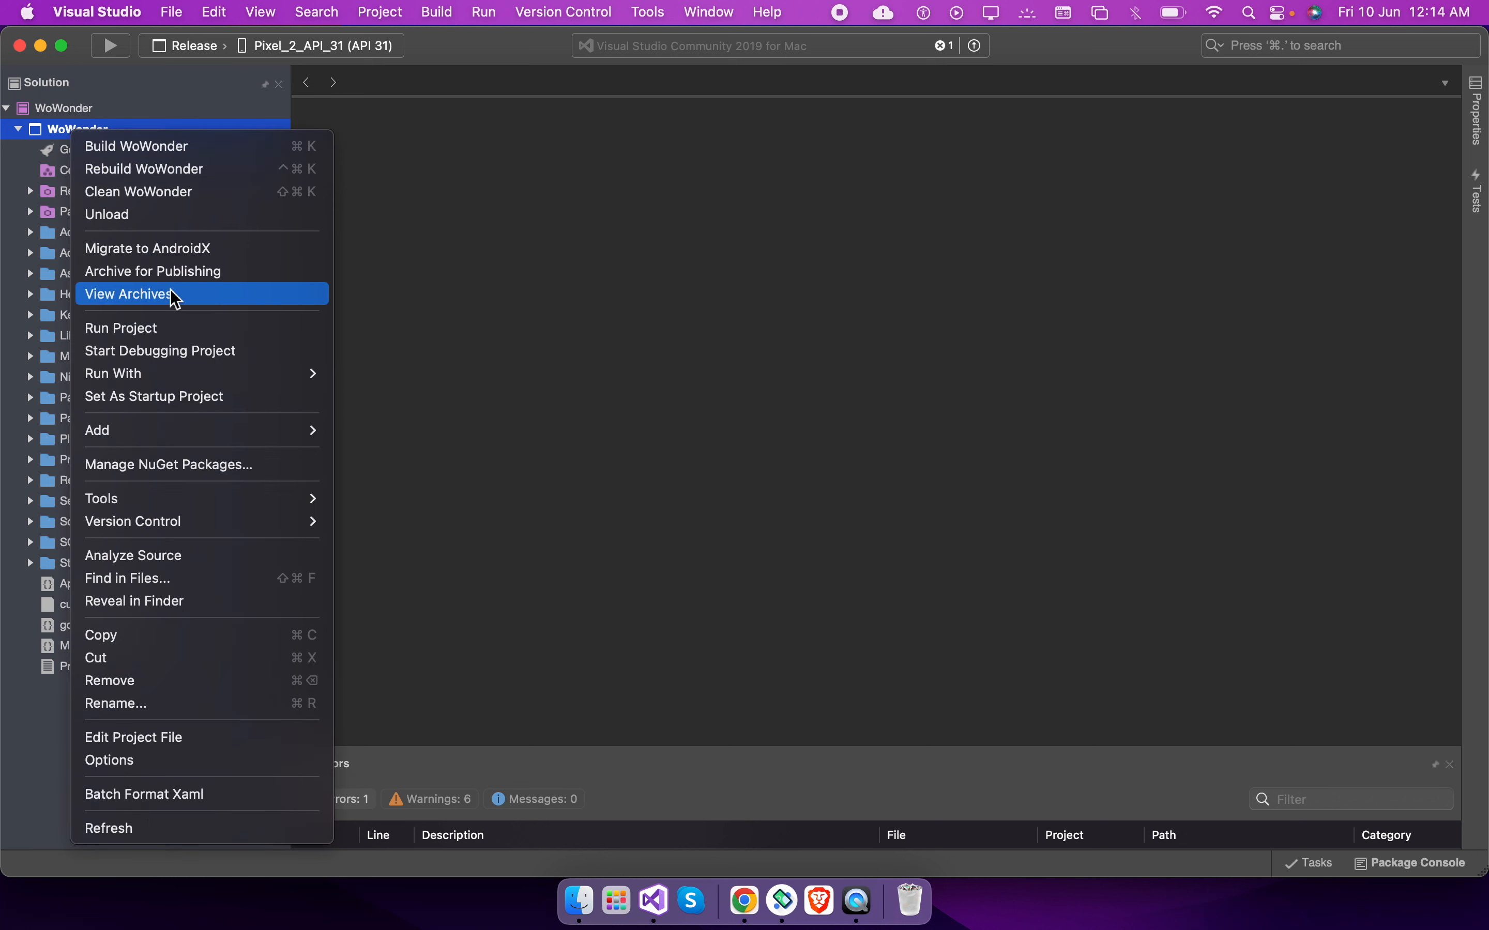
left_click(168, 170)
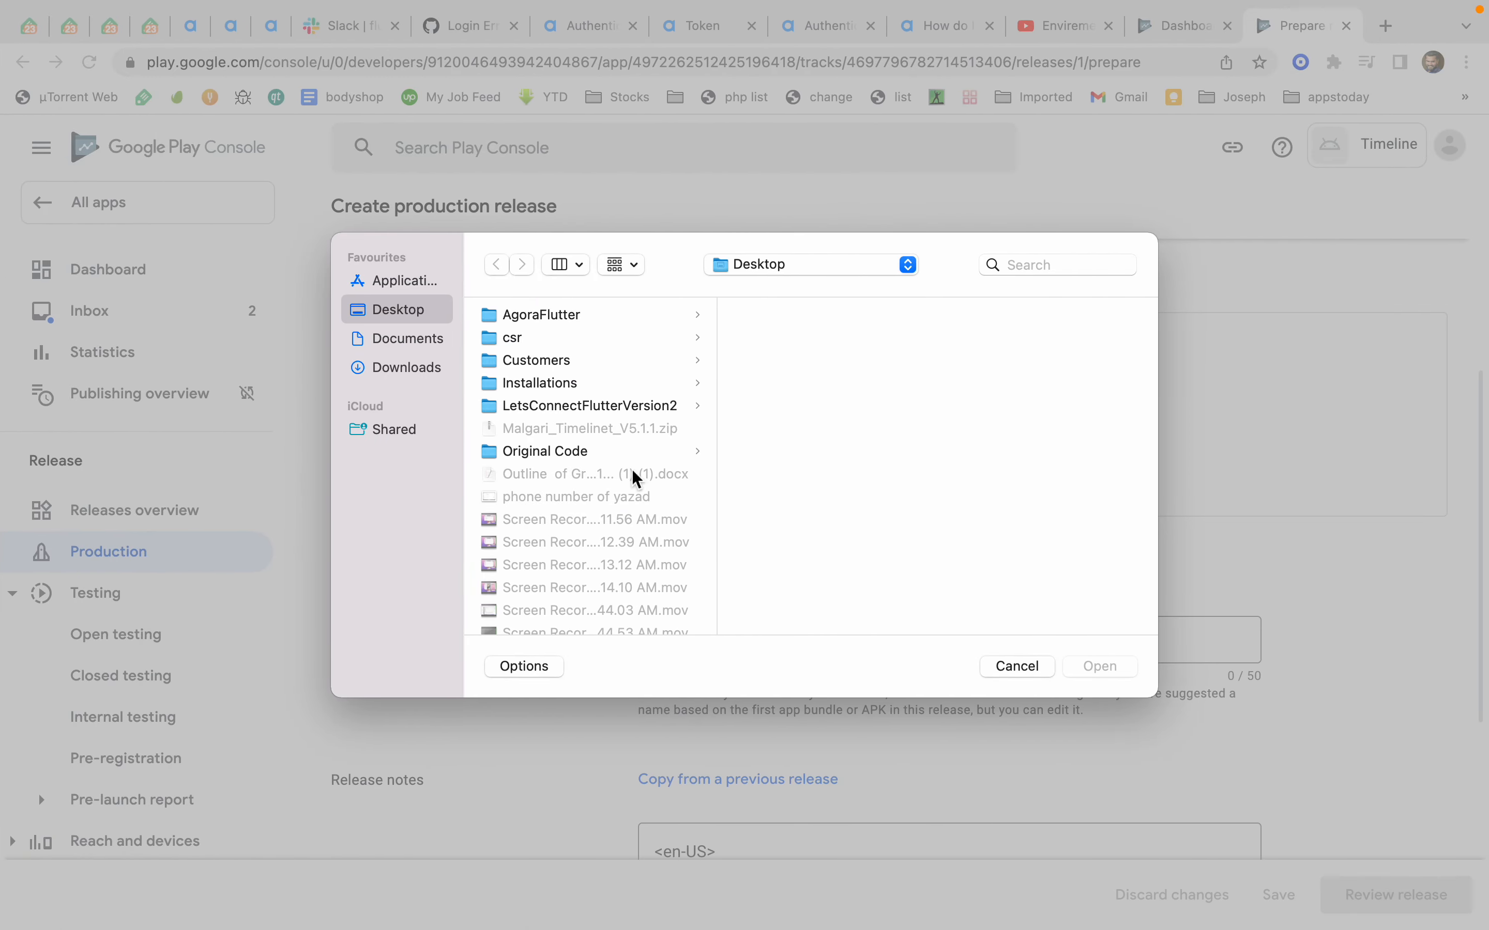
scroll(599, 413, "down", 10)
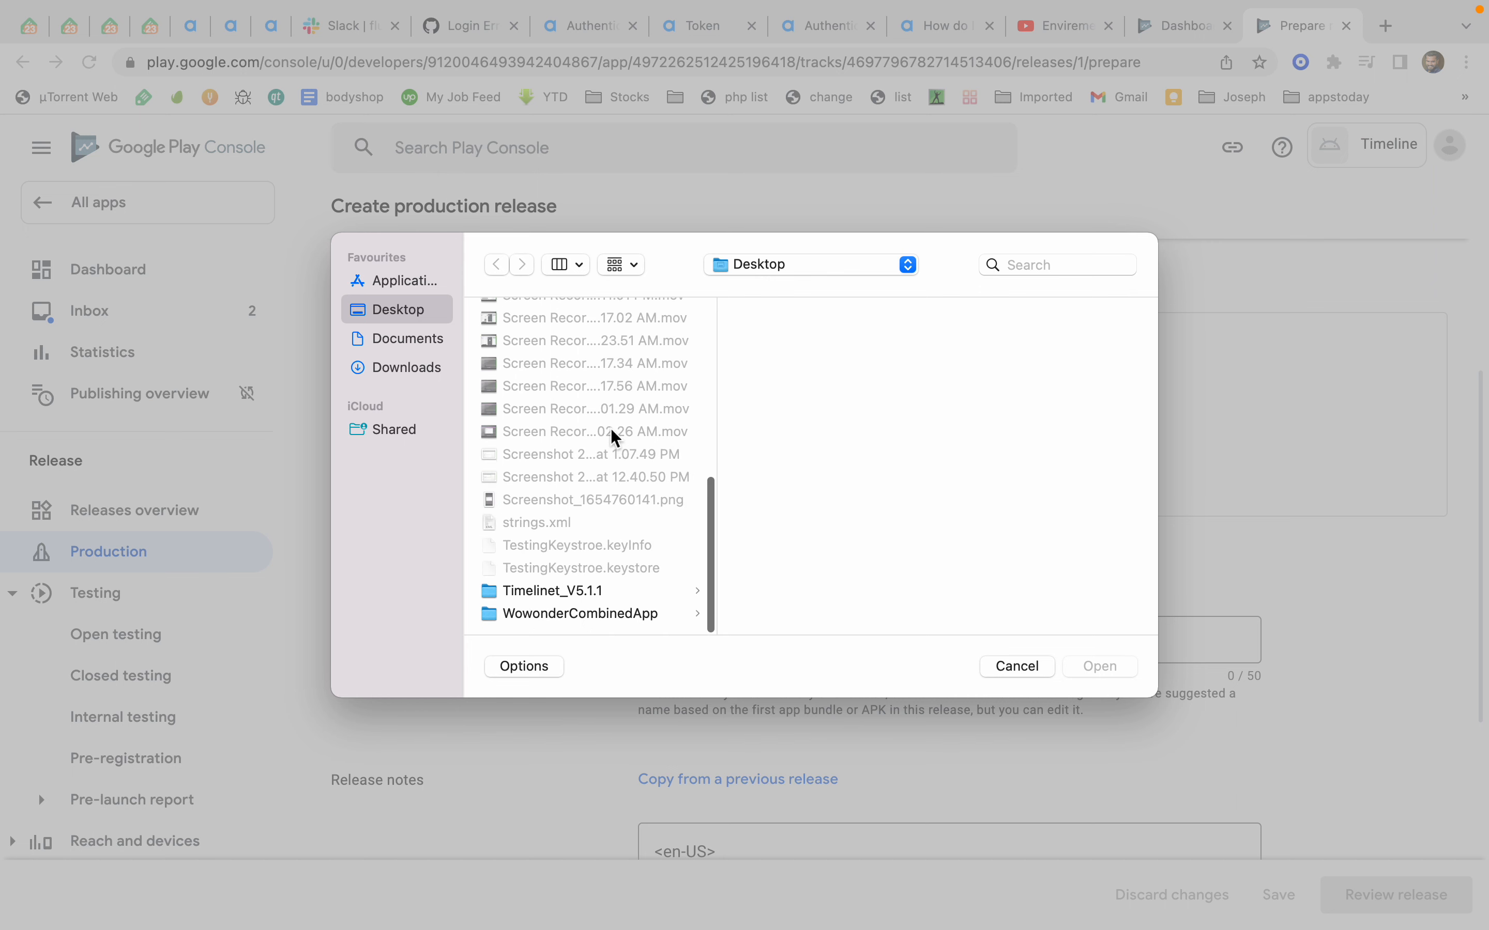
left_click(634, 432)
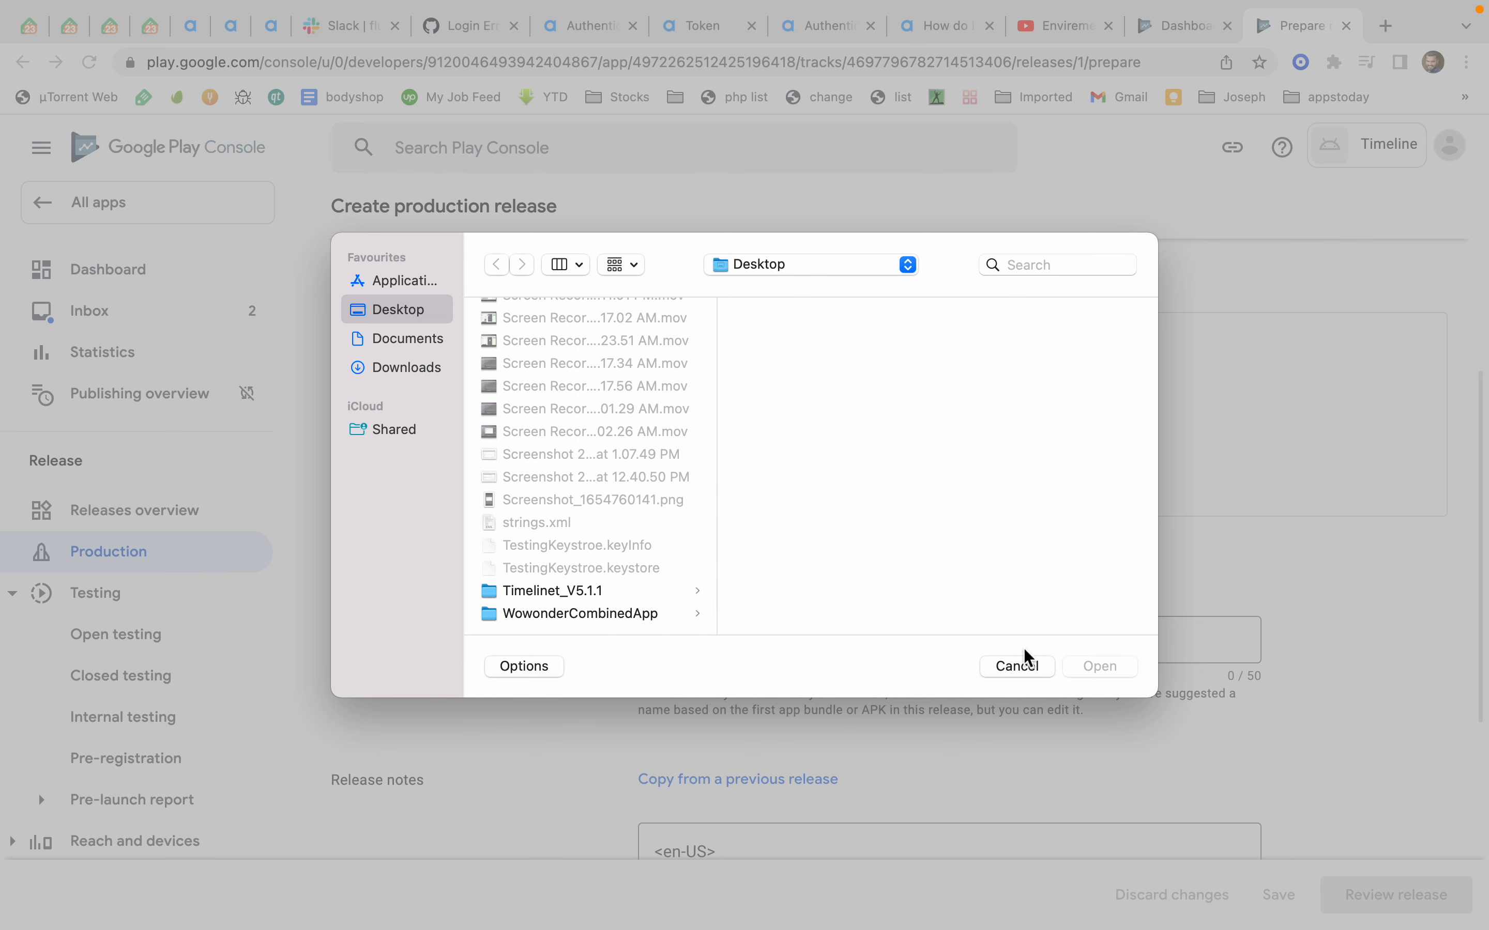
left_click_drag(1021, 671, 1153, 674)
left_click(1031, 677)
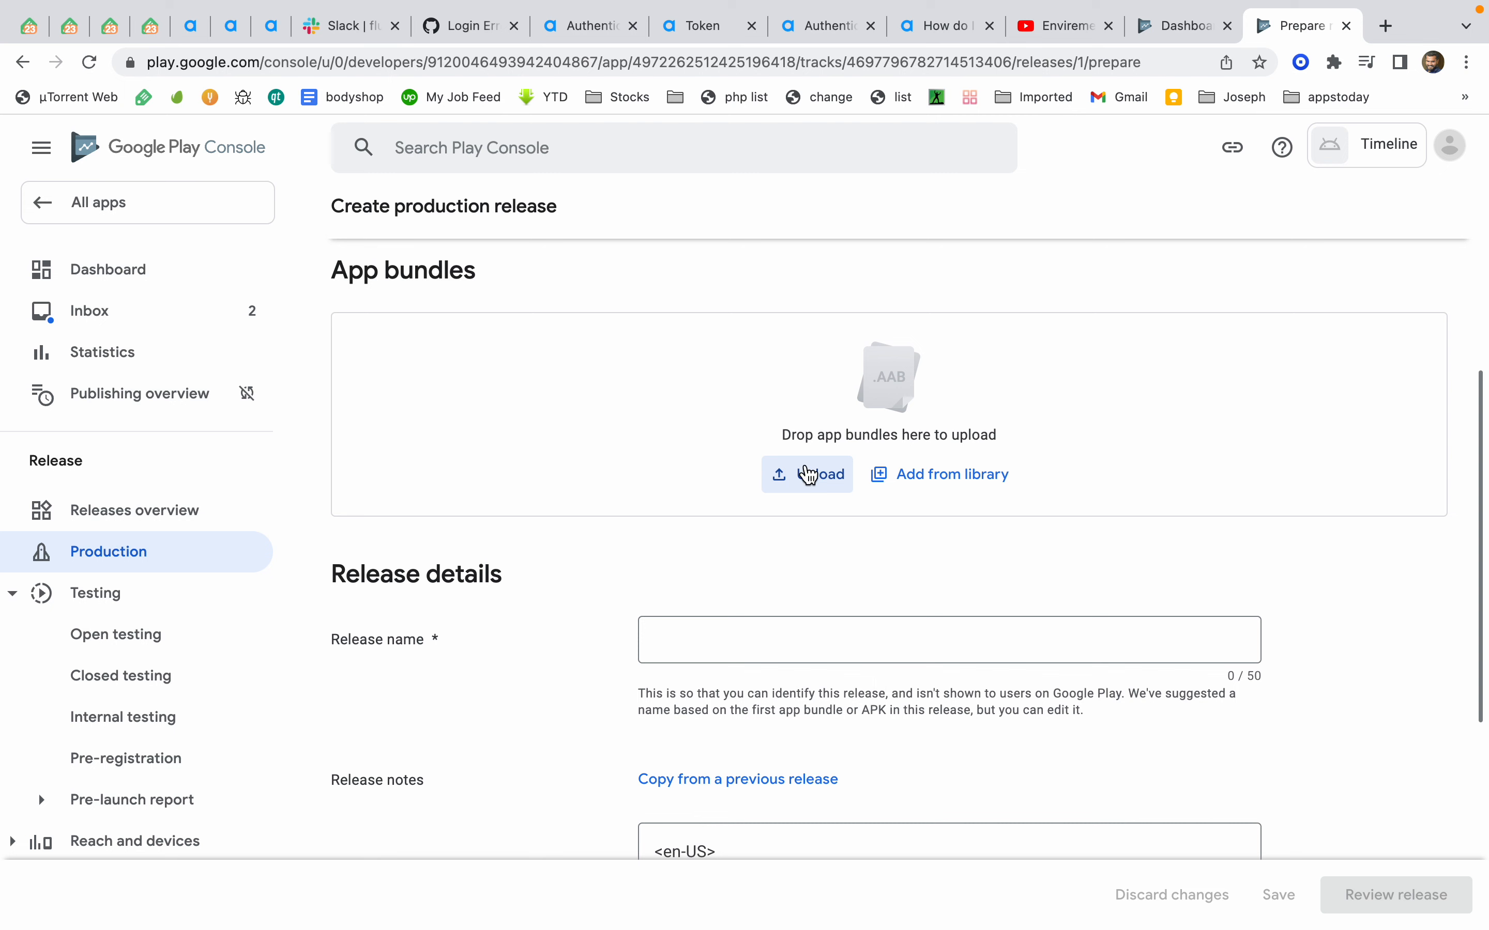
Open the App content policy page for the Timeline app
left_click(1172, 31)
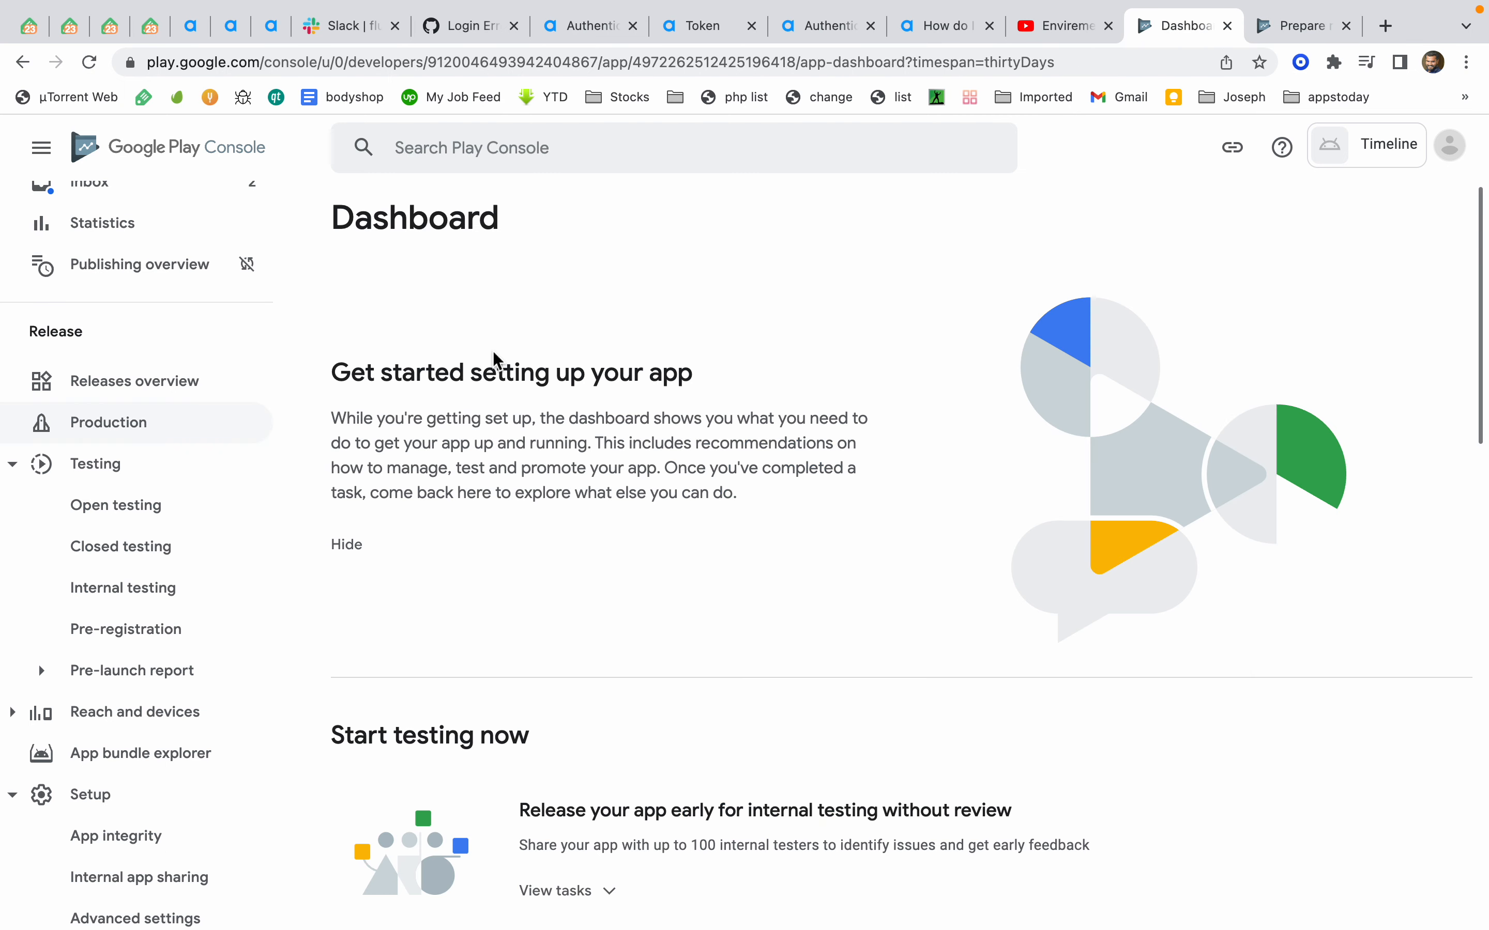
scroll(166, 566, "down", 10)
left_click(112, 797)
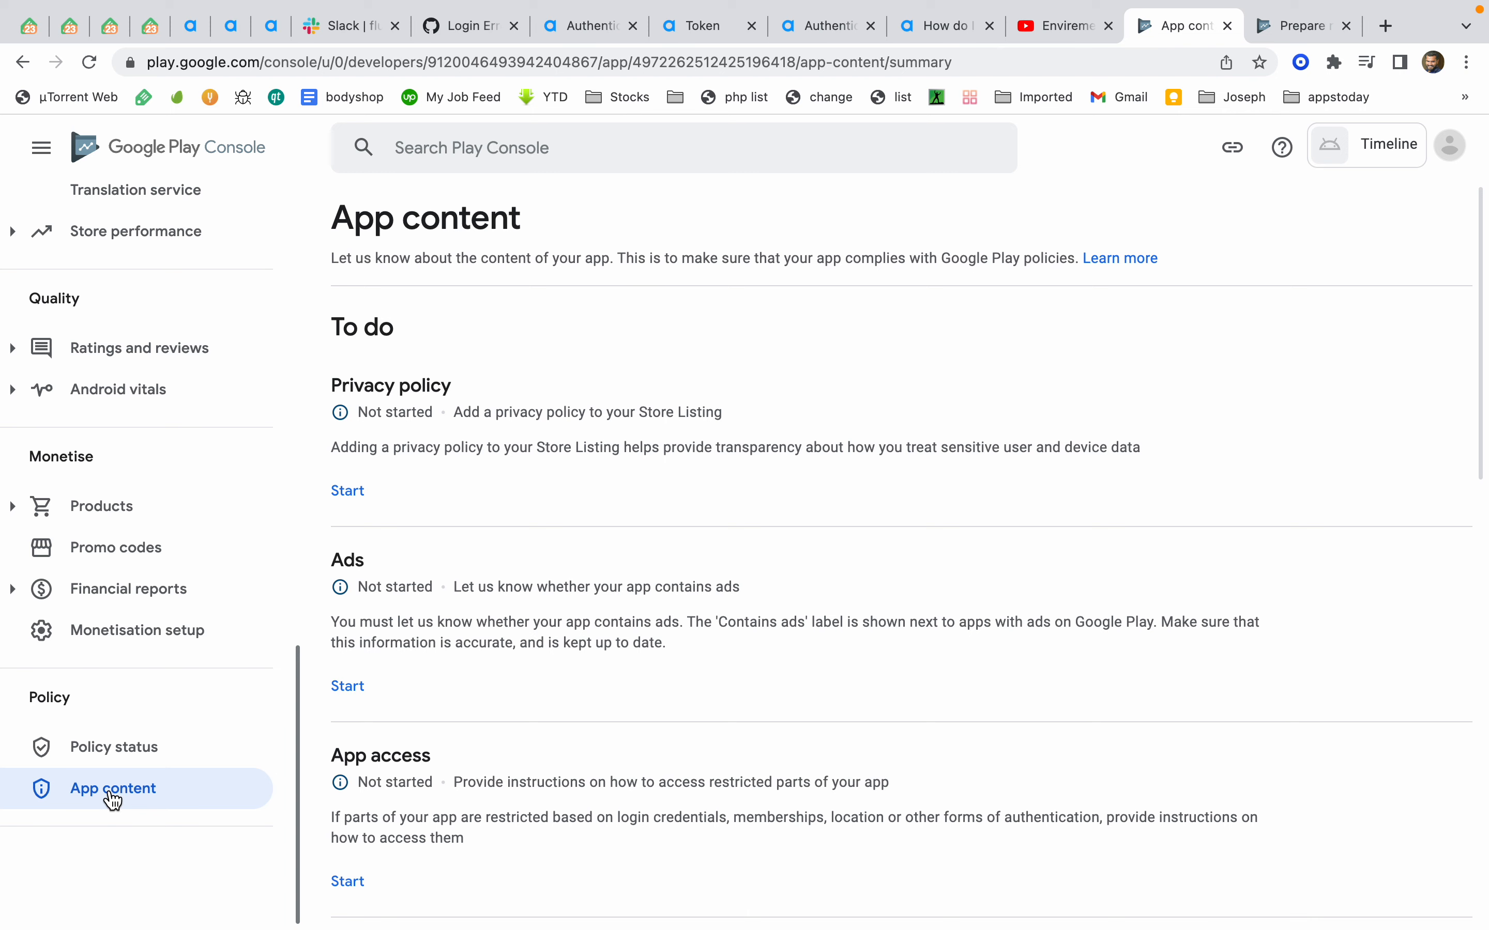
scroll(482, 630, "down", 1)
scroll(482, 628, "down", 10)
scroll(482, 628, "up", 15)
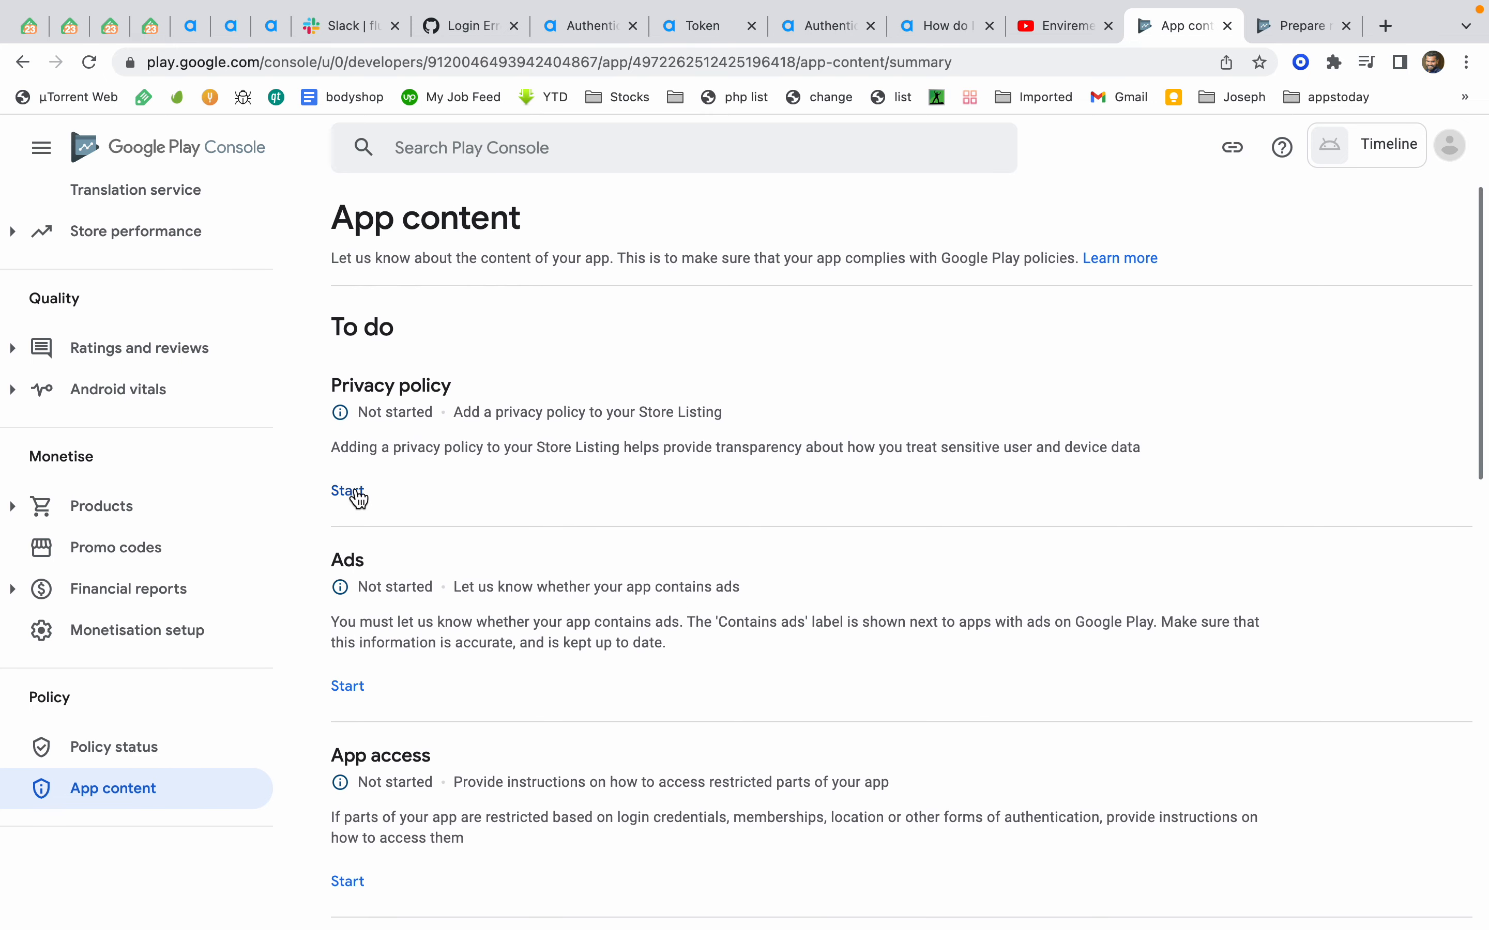
Open the Privacy policy form and select its URL field
left_click(361, 503)
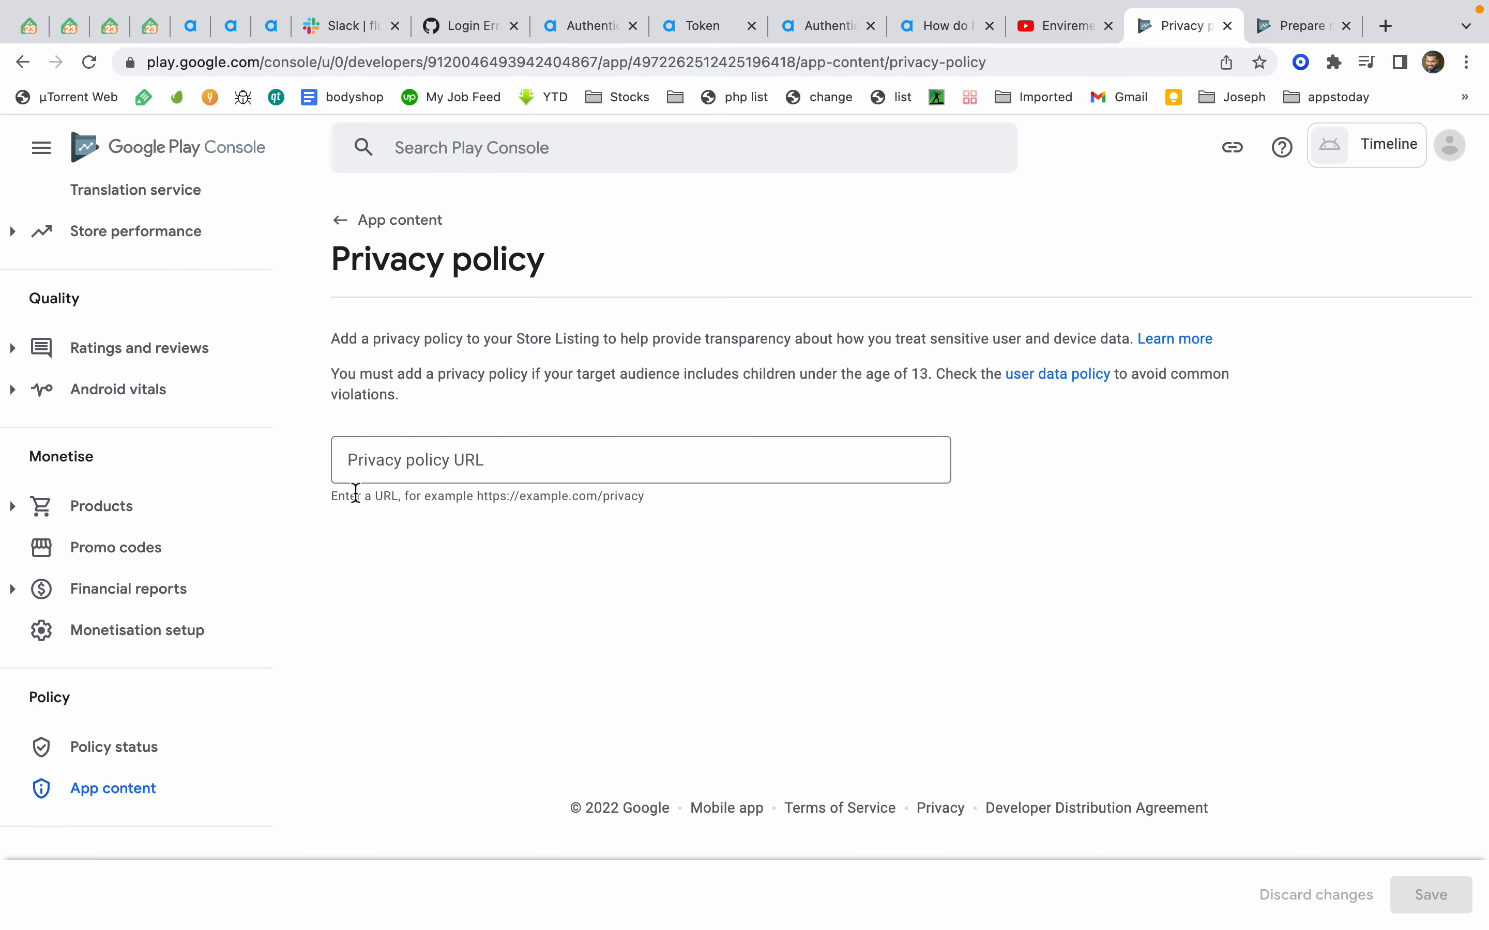
left_click(409, 466)
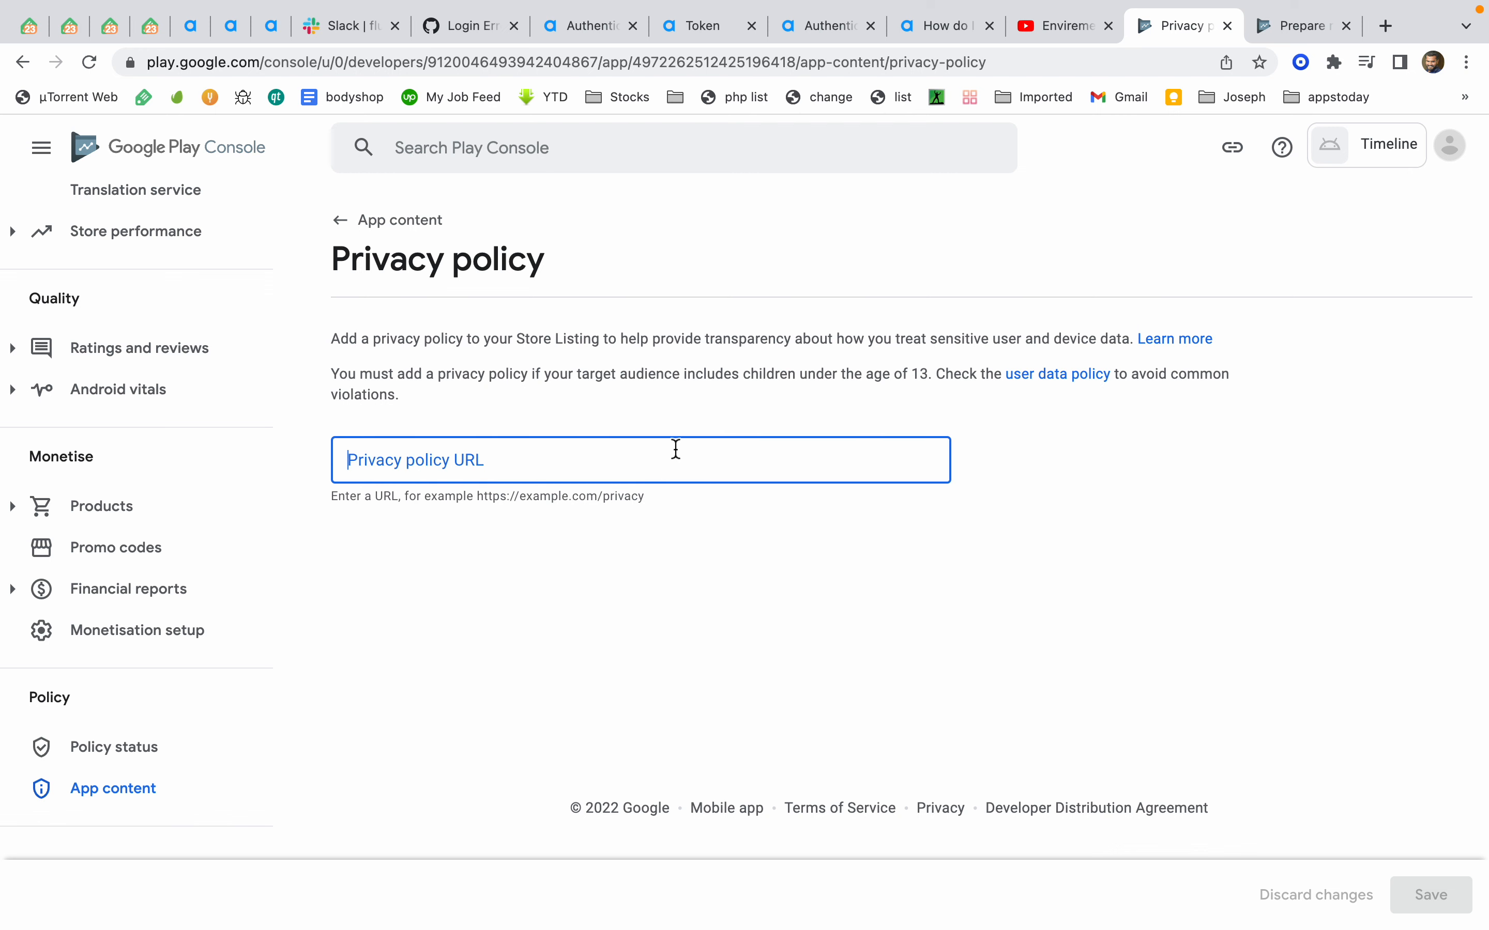
Open a new browser tab and search for demo.wowonder.com/
left_click(1392, 38)
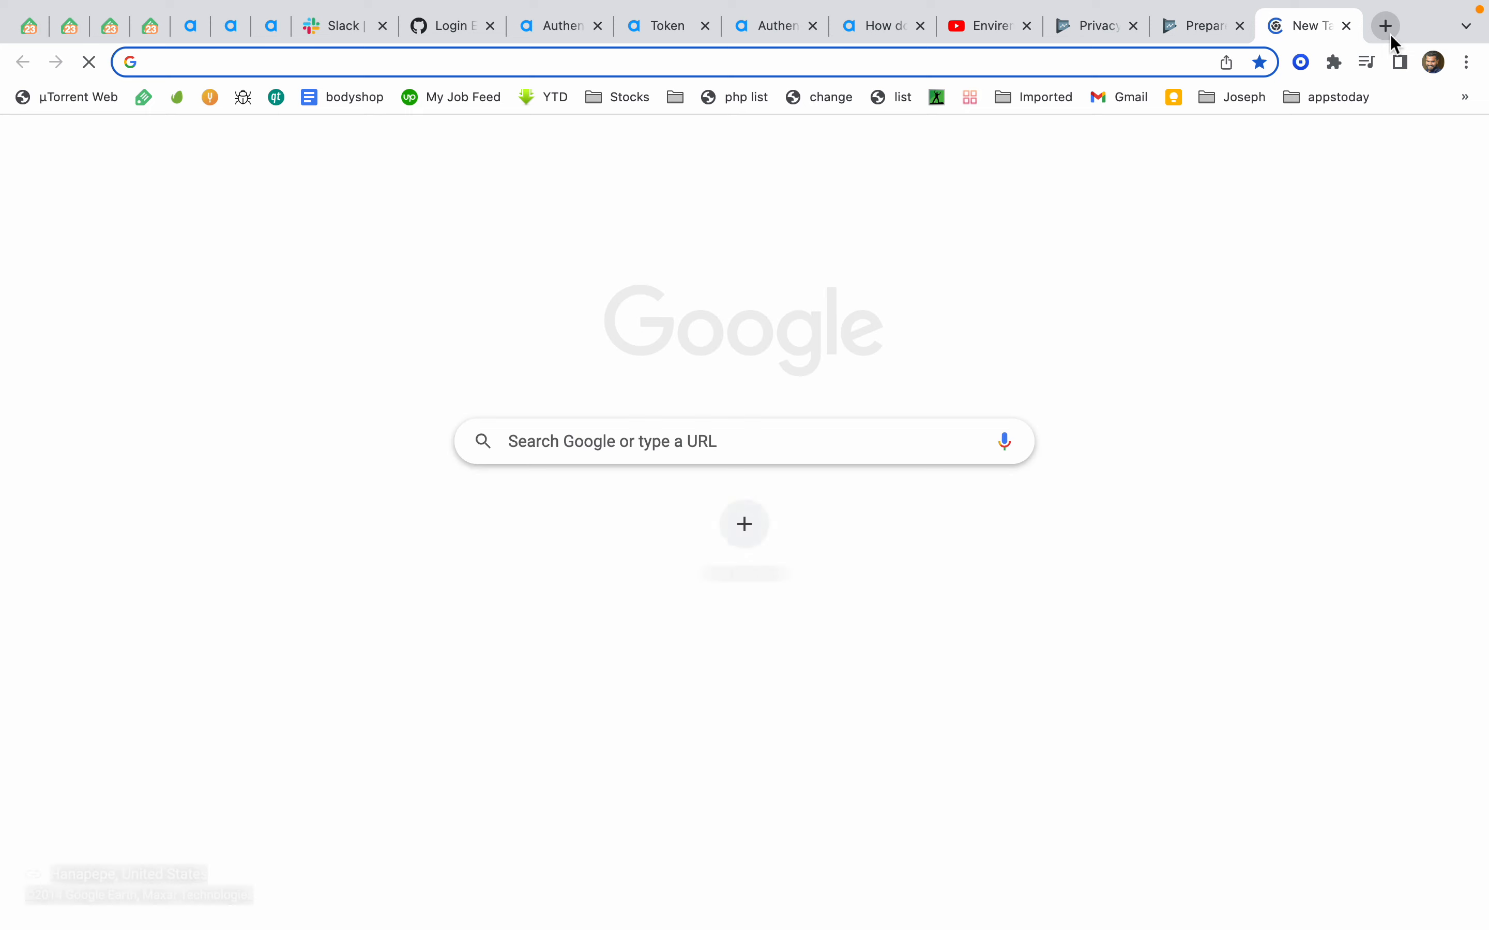
type("w")
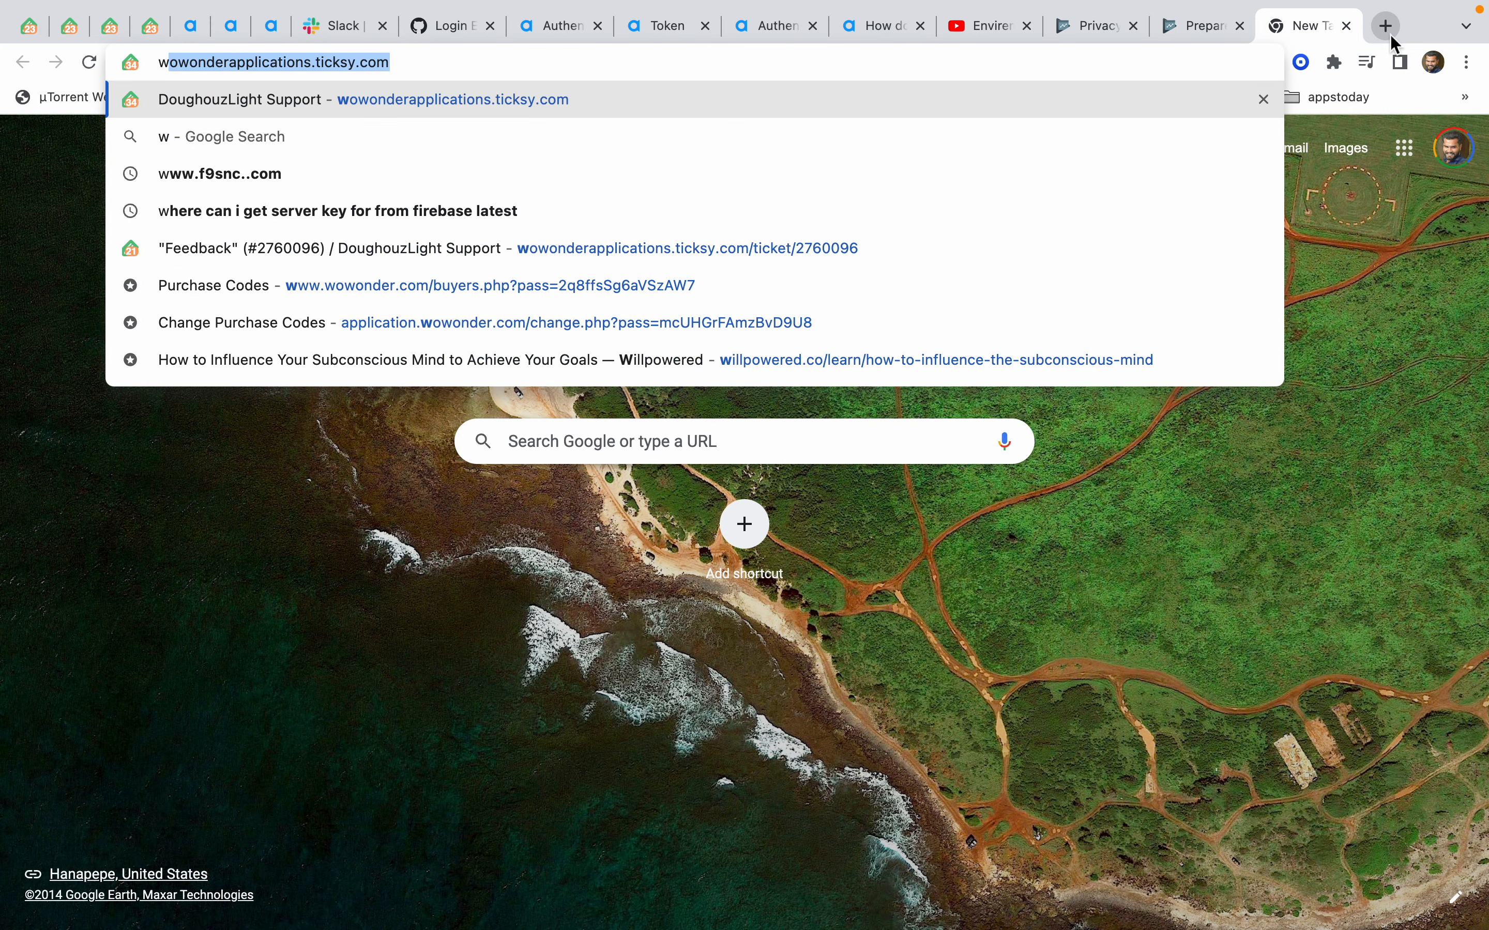
key("BackSpace")
key("BackSpace")
type("de")
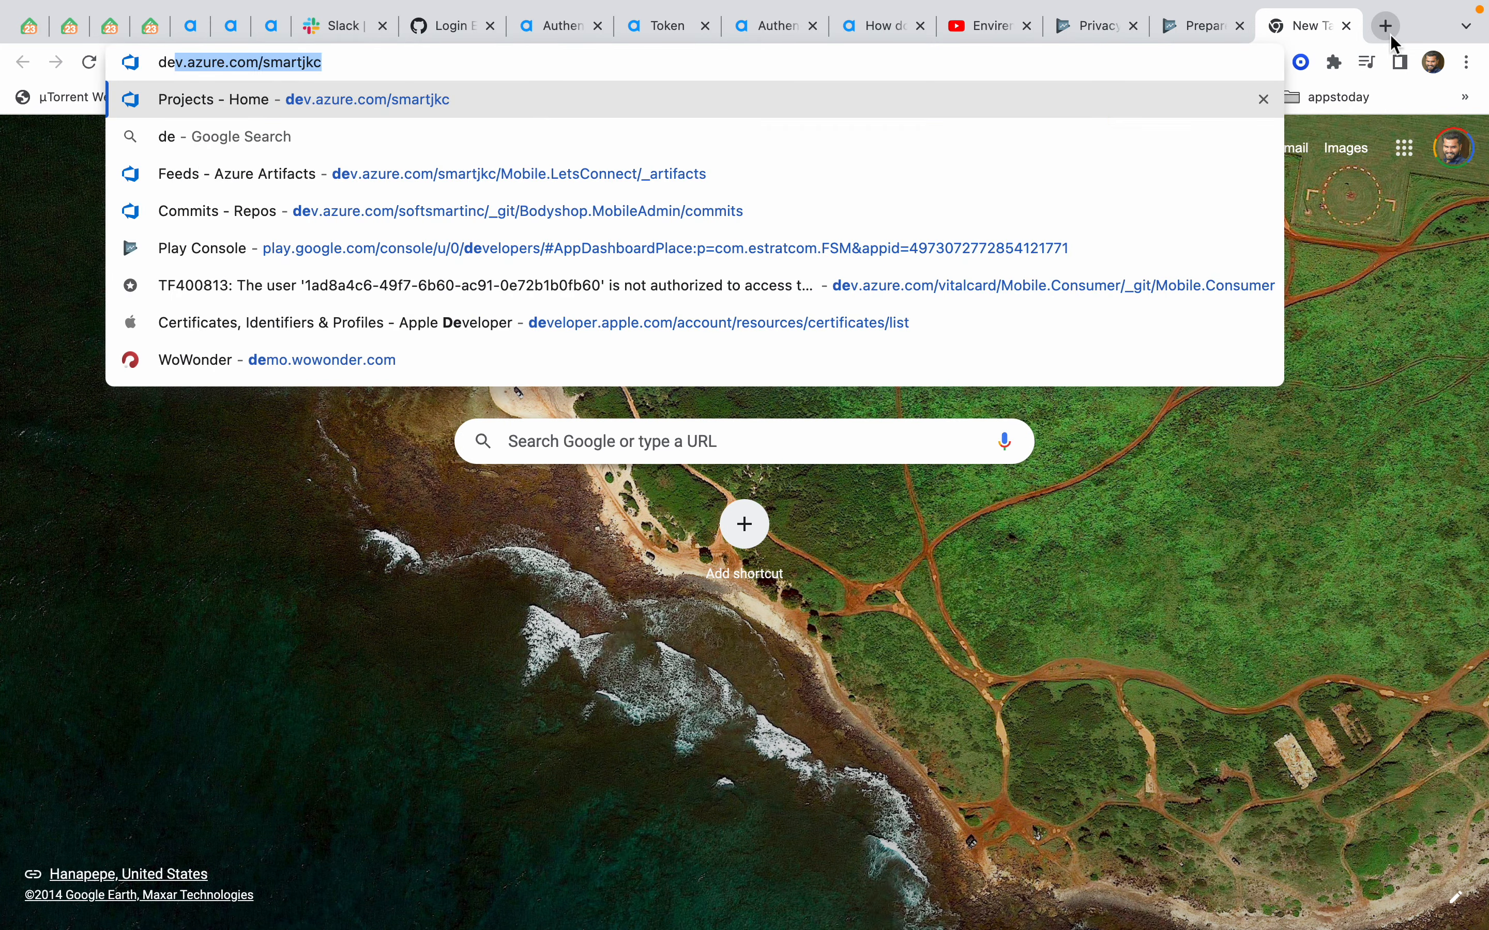
type("mo.wowonder.com/")
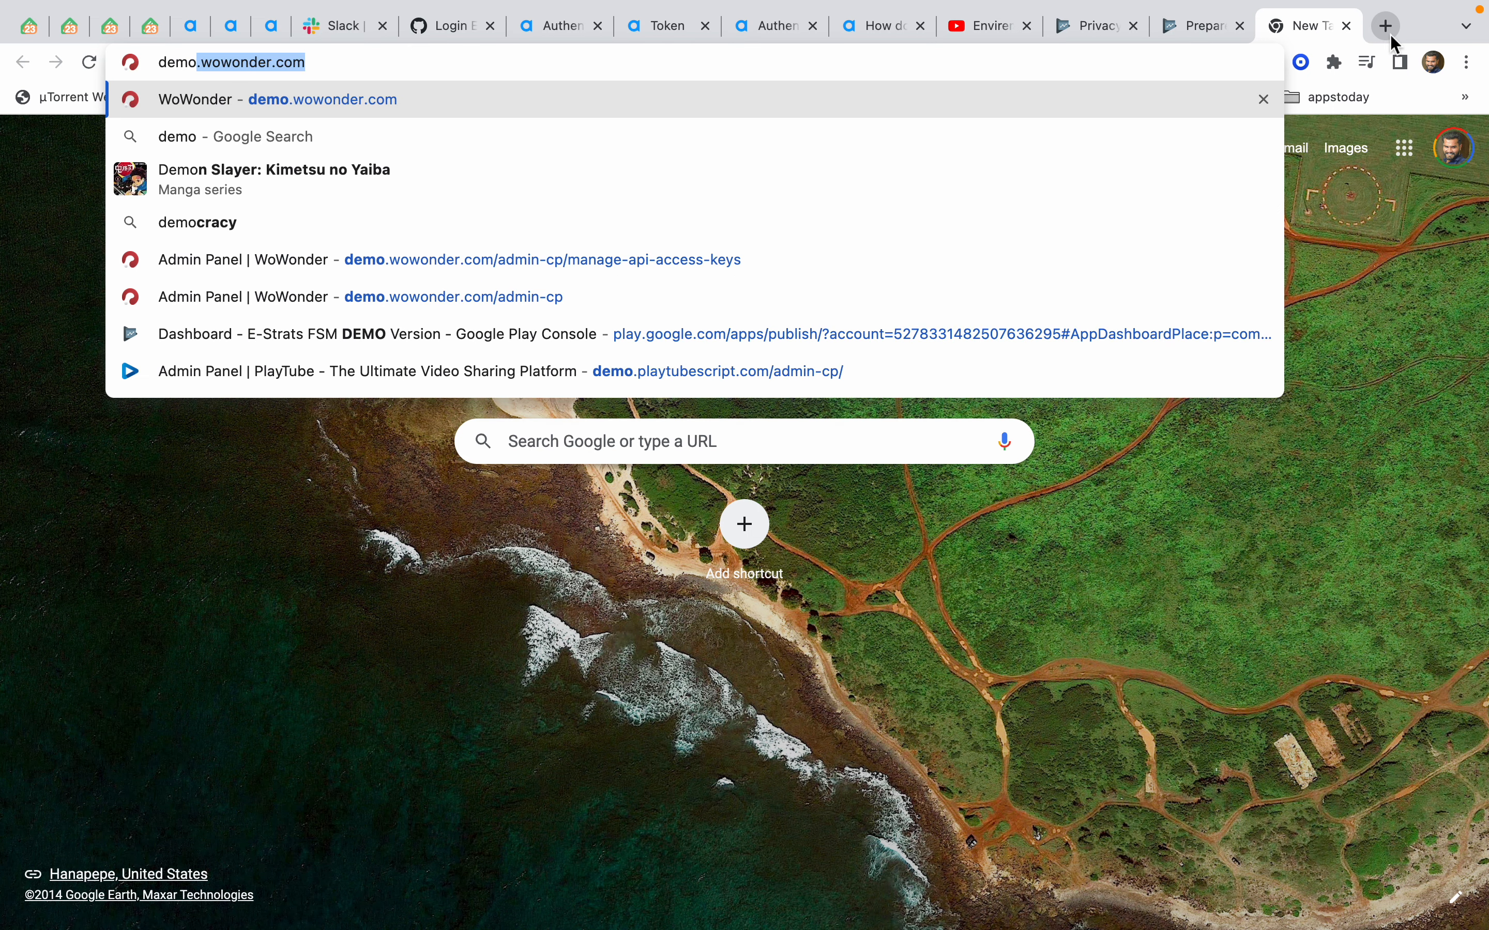
key("Right")
type("/")
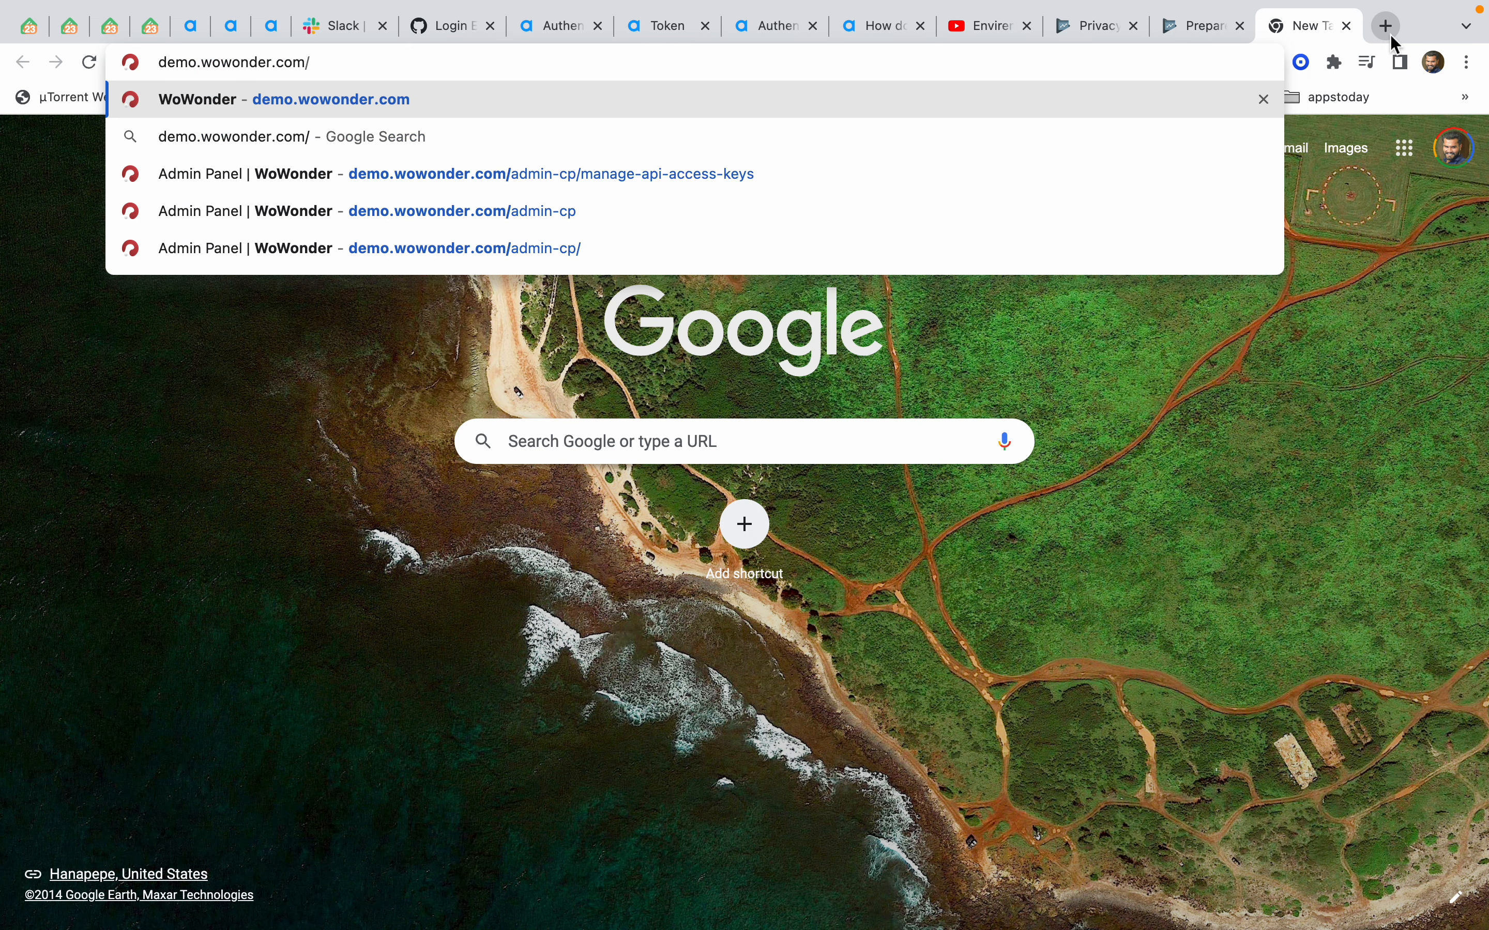
key("Down")
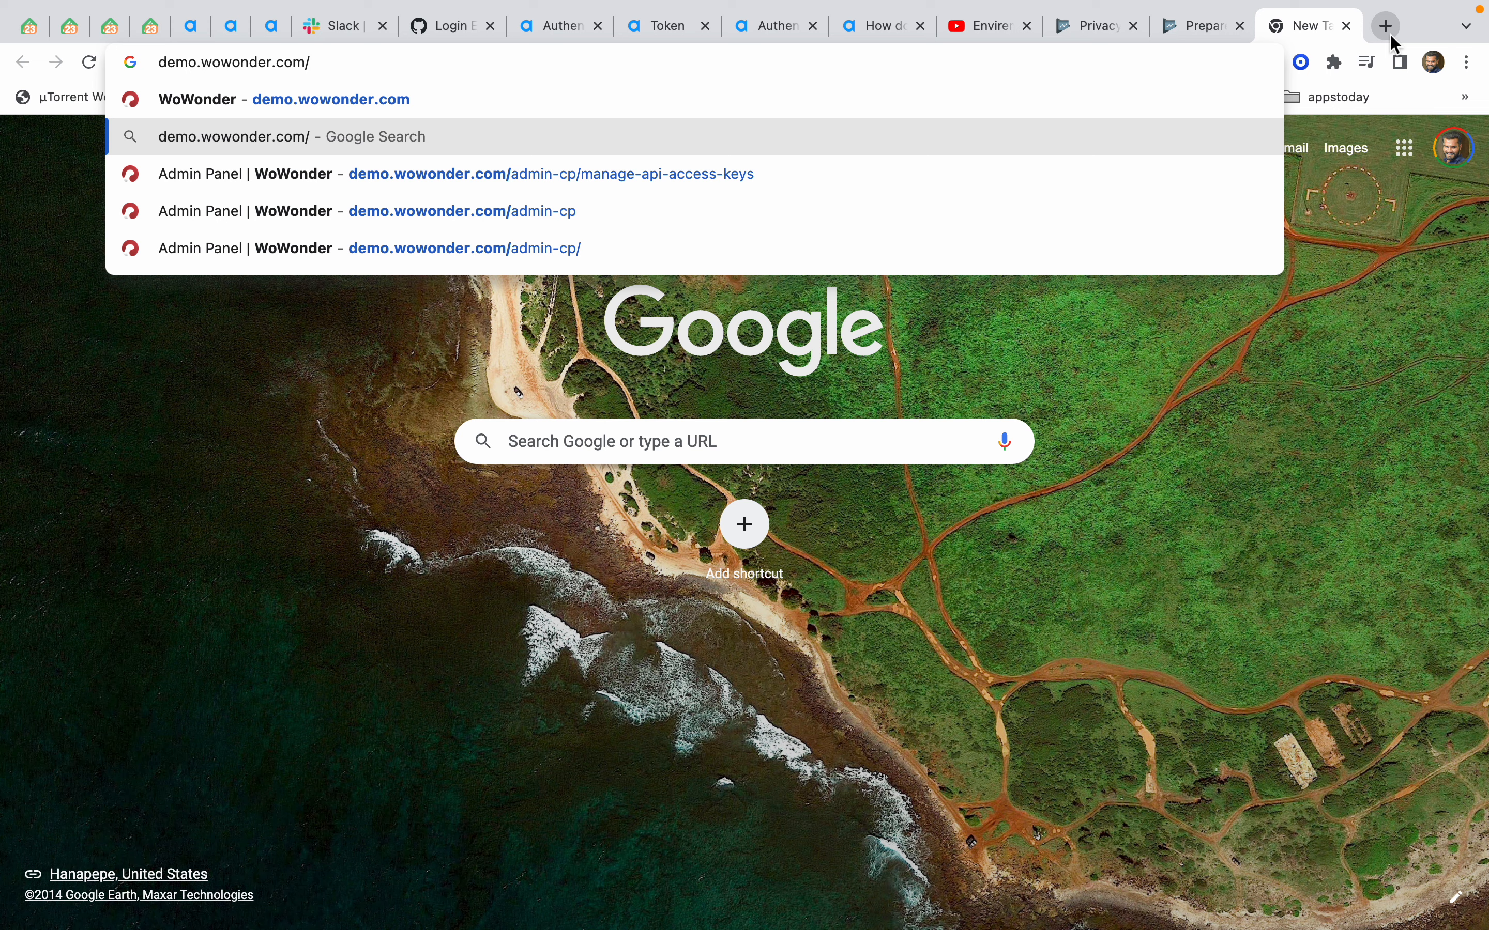
key("Return")
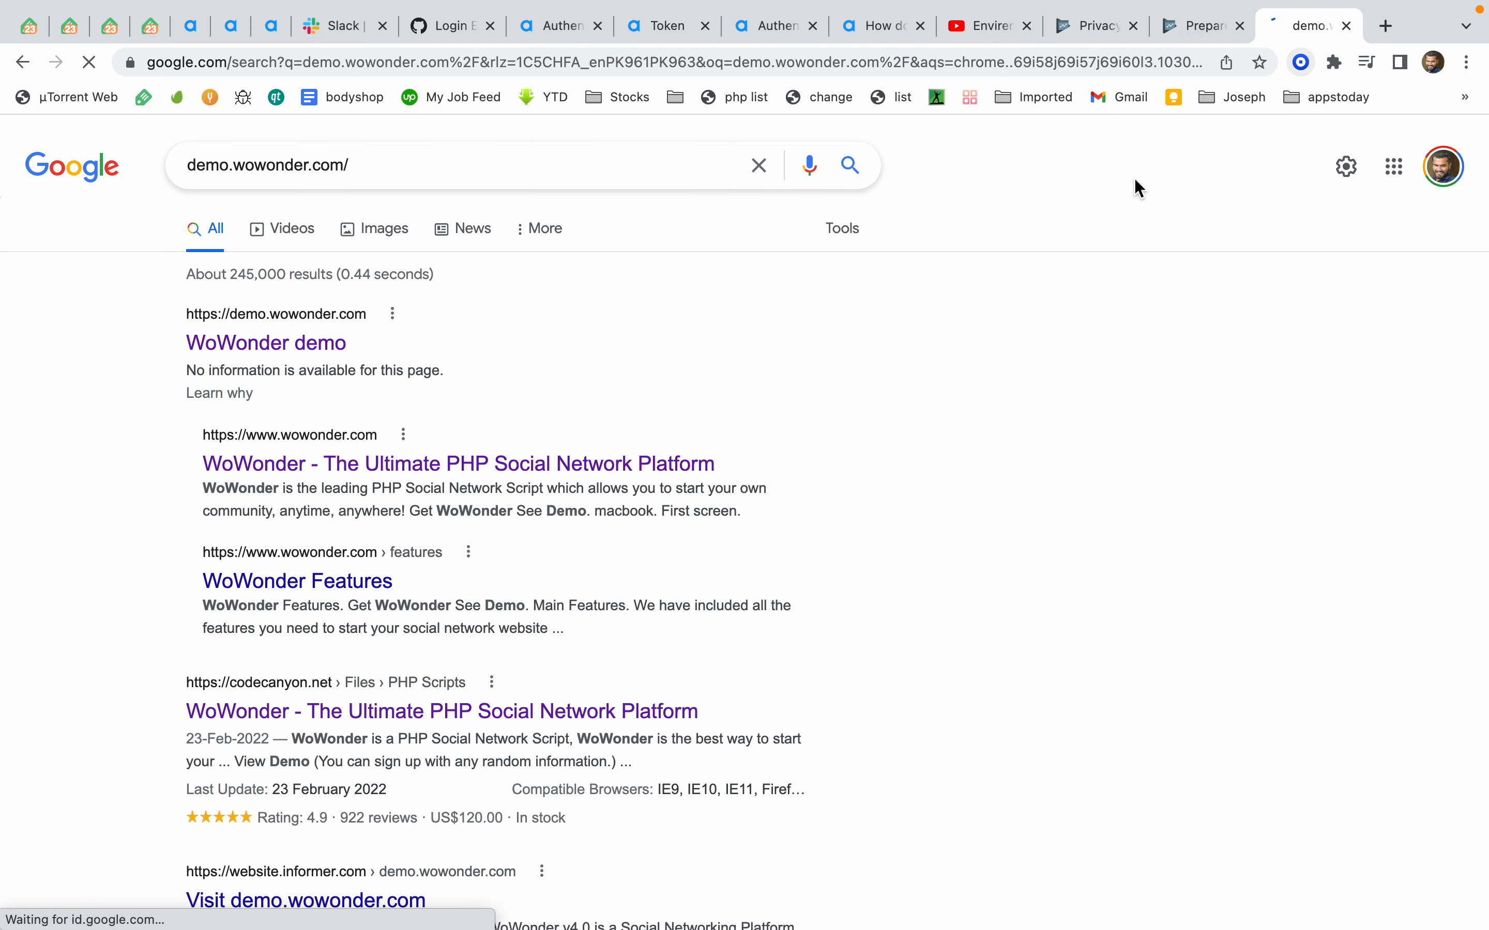
Open the WoWonder demo site and navigate to its Privacy Policy page from the footer
left_click(314, 346)
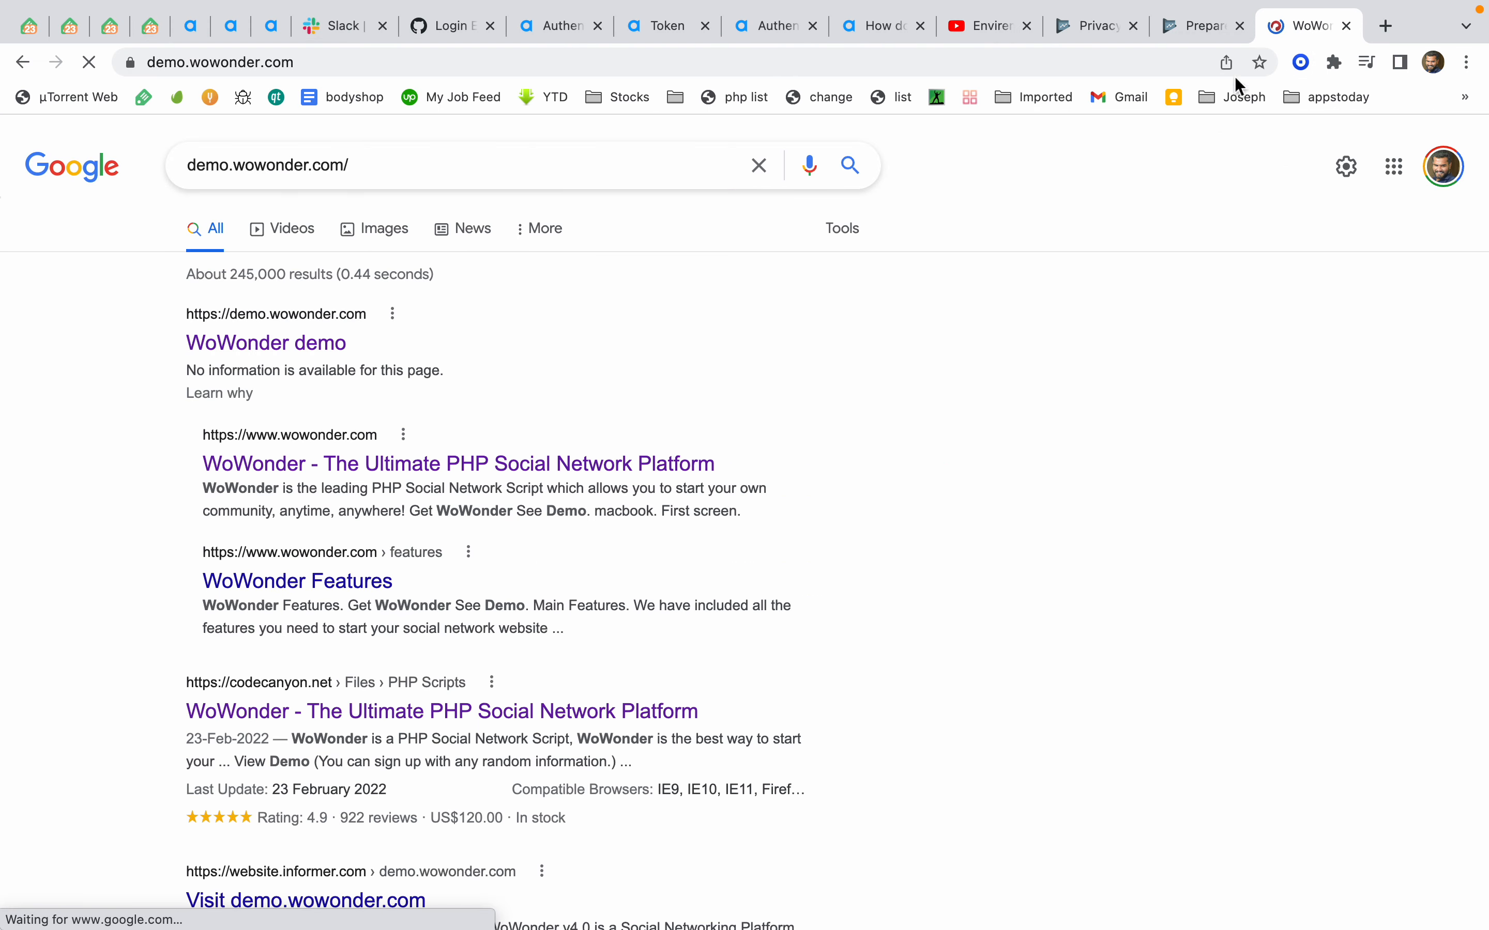
left_click(1123, 148)
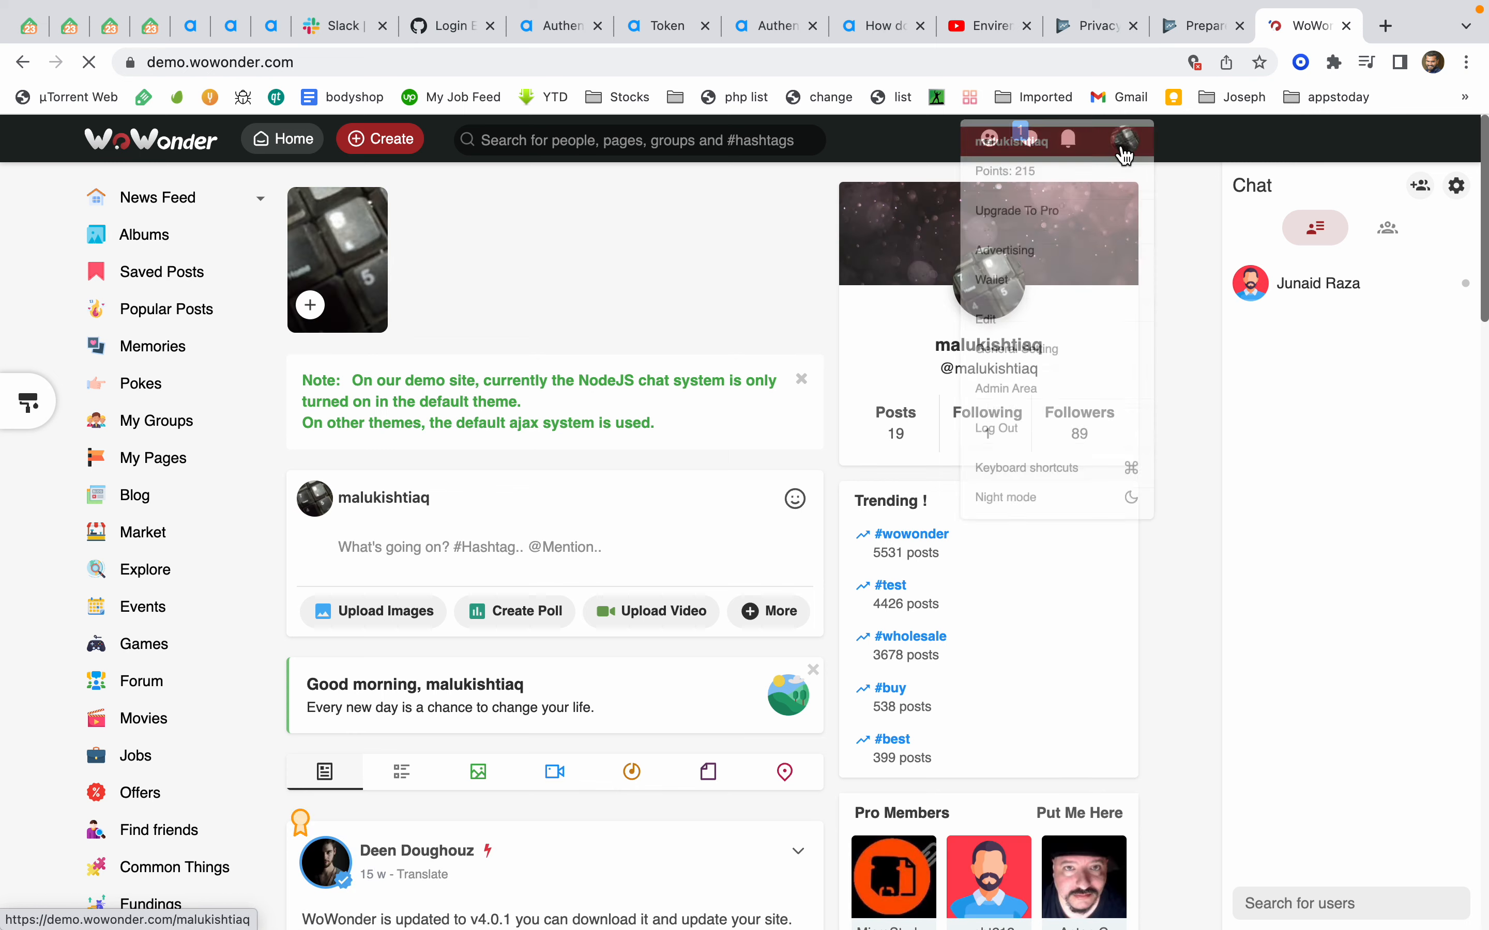
left_click(1164, 682)
scroll(1164, 682, "down", 15)
left_click(1408, 905)
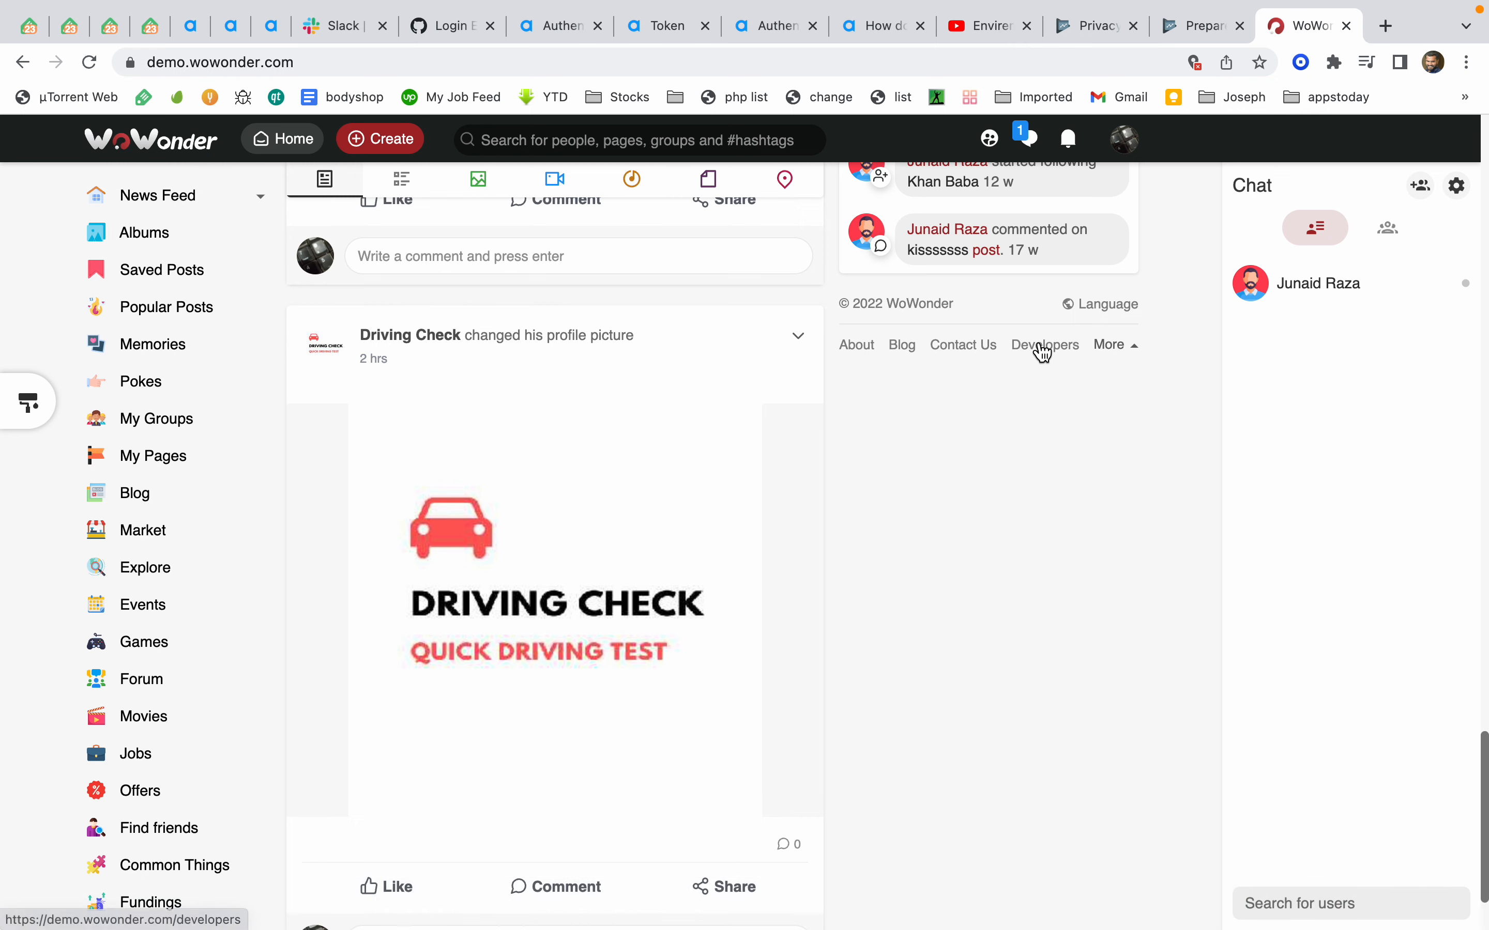
left_click(1113, 346)
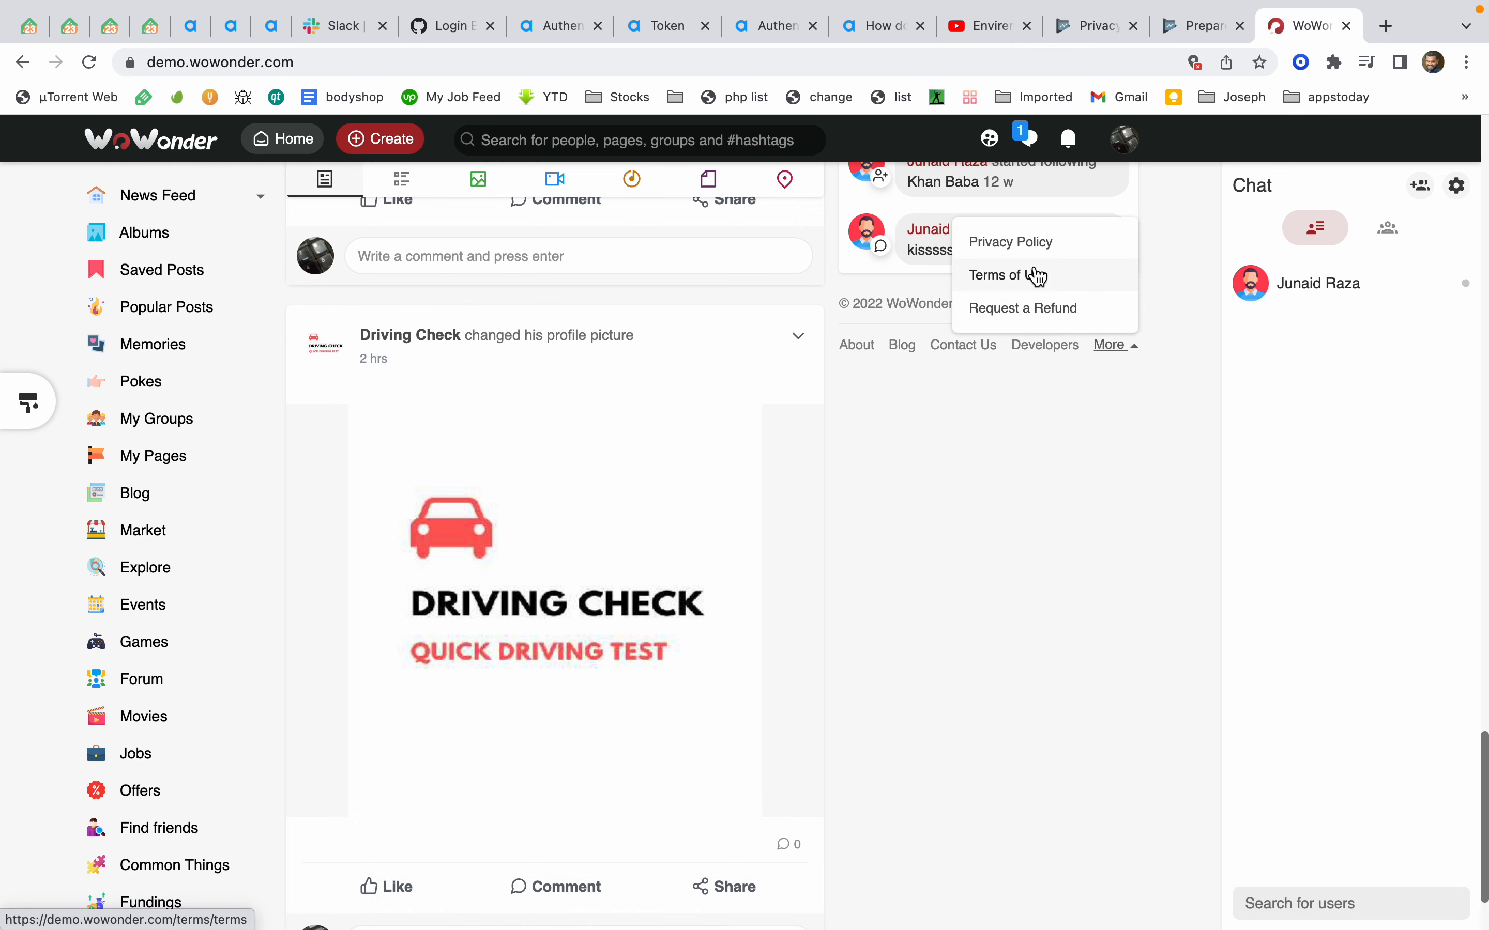
left_click(1021, 243)
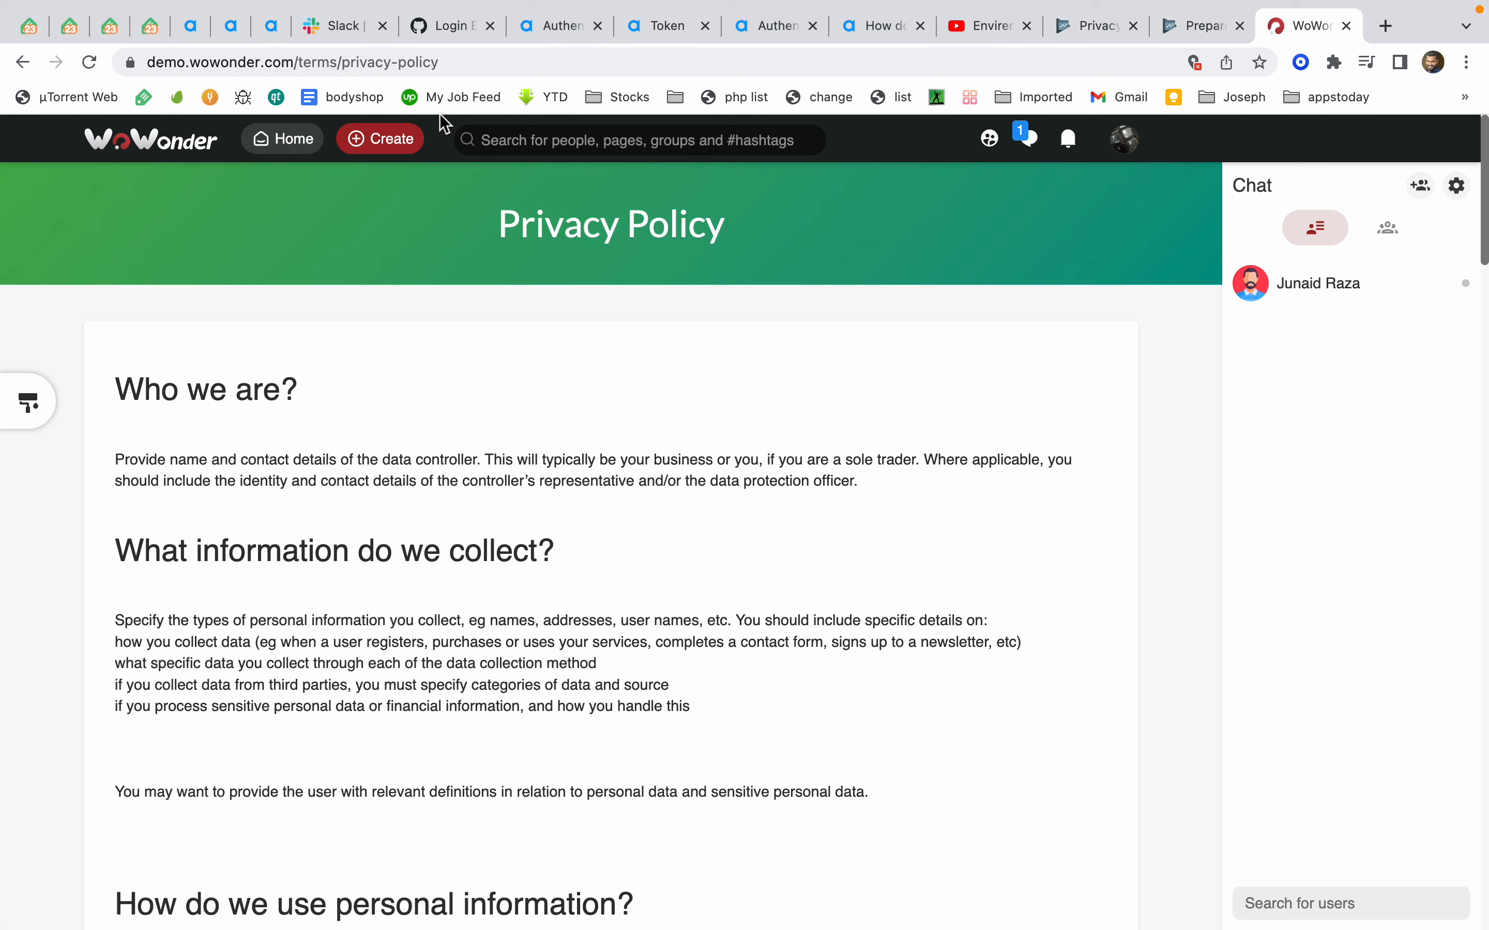
left_click(428, 64)
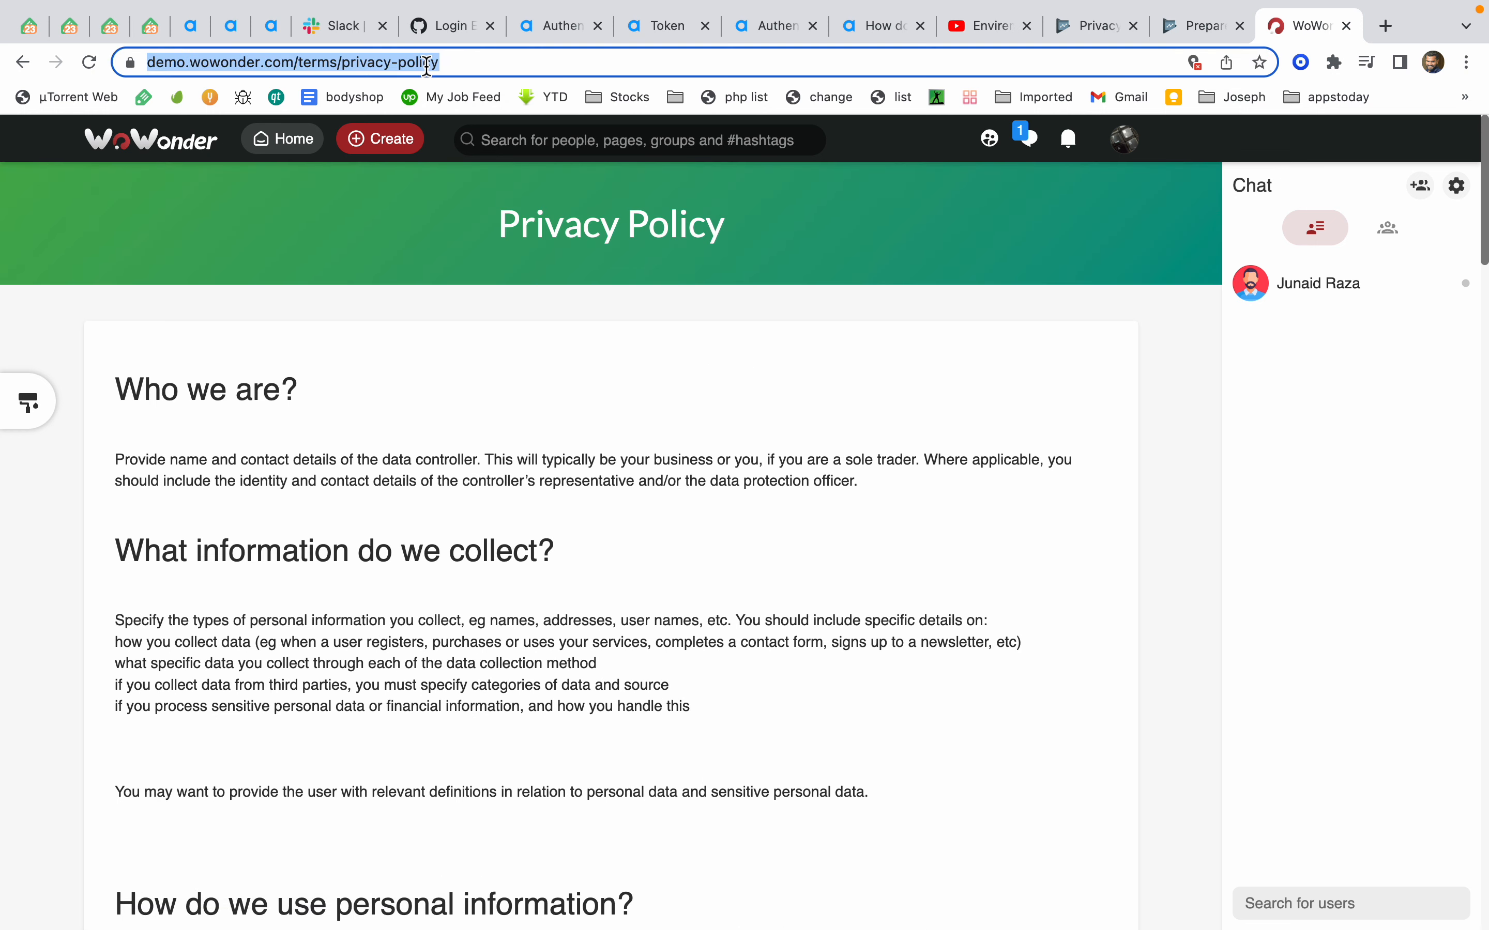
key("super+x")
left_click(1168, 28)
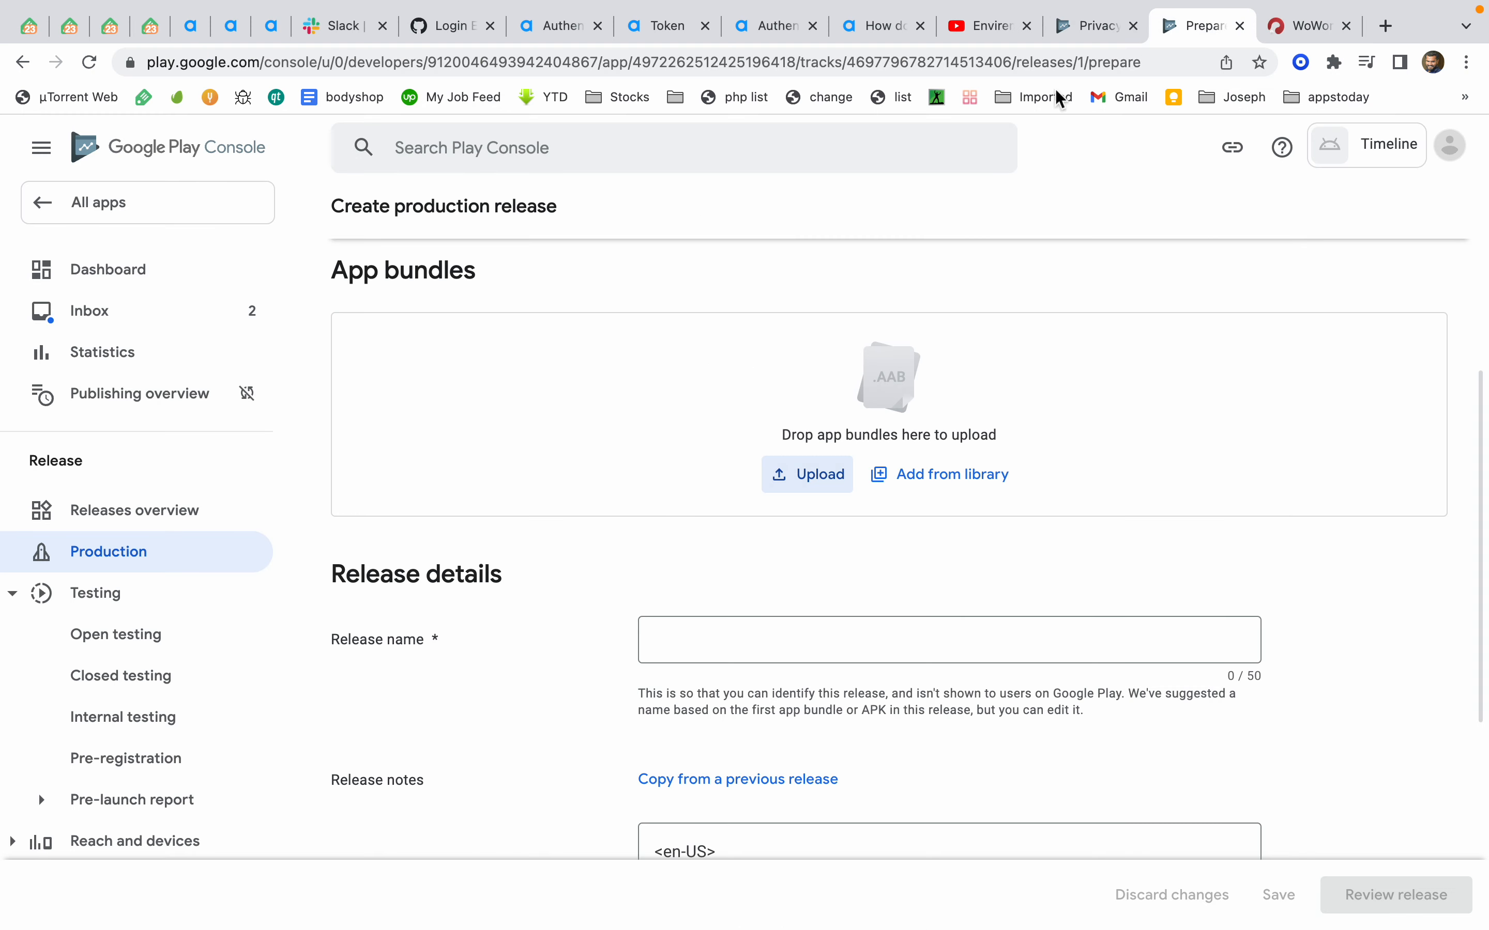
left_click(1055, 25)
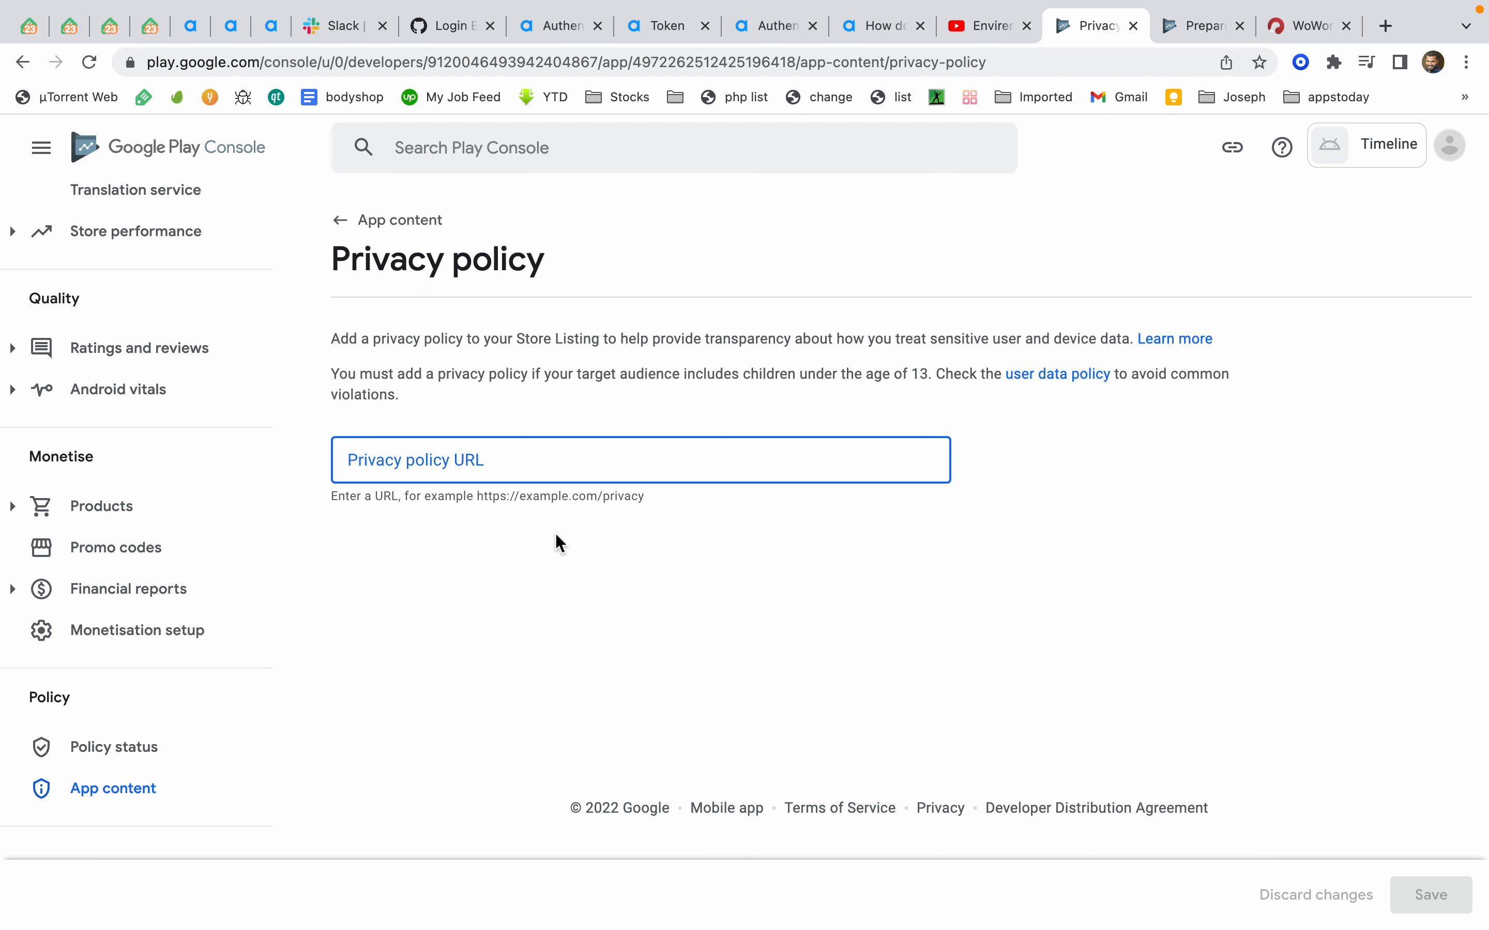
key("super+v")
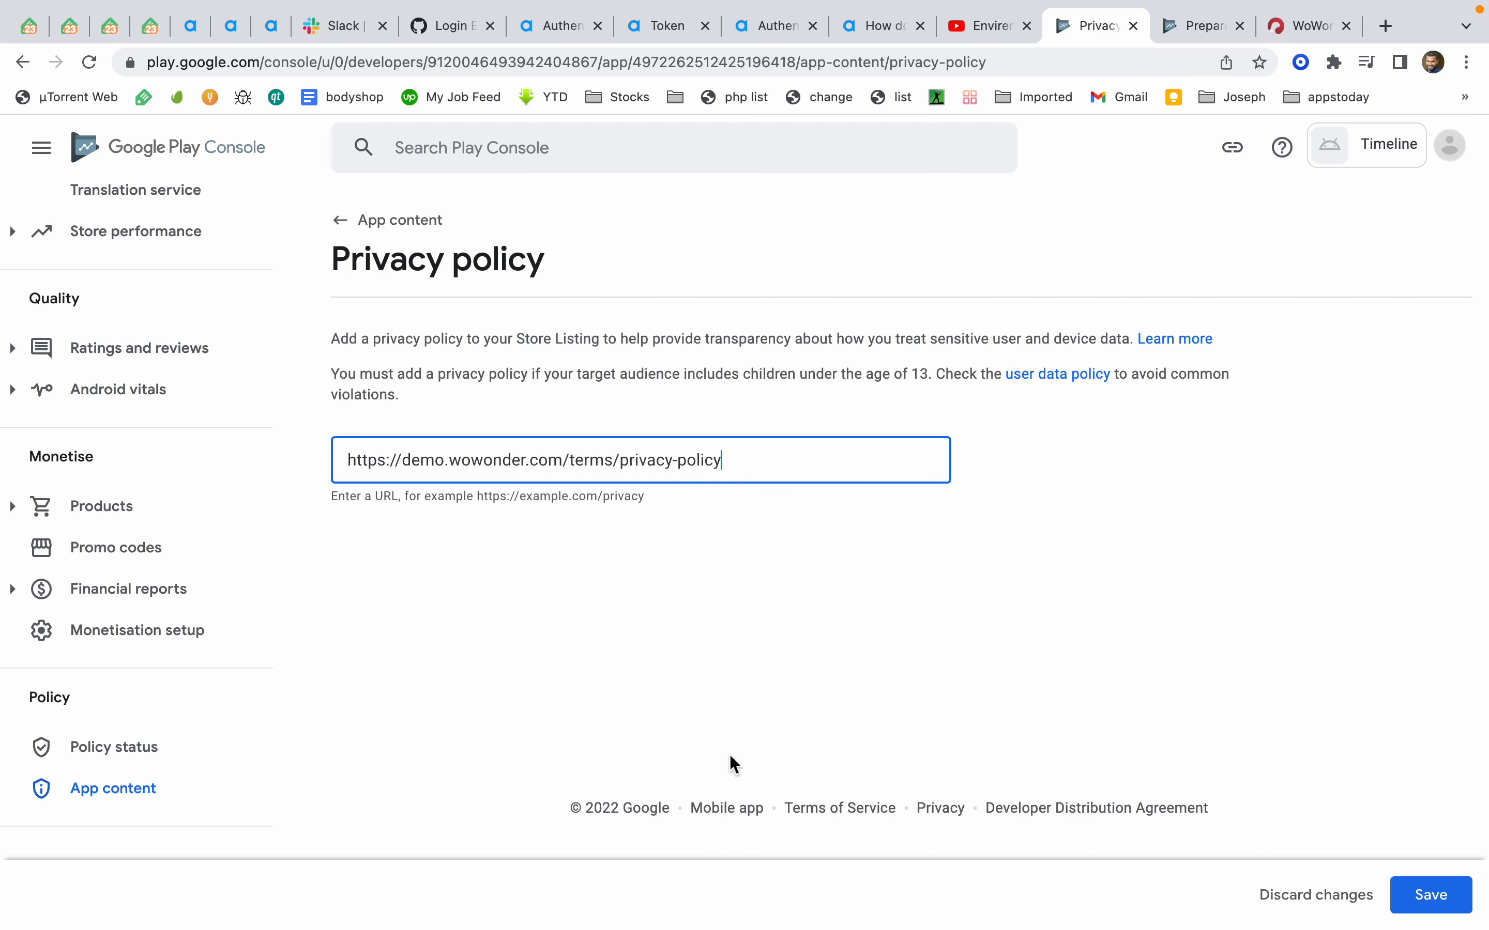
left_click(1439, 898)
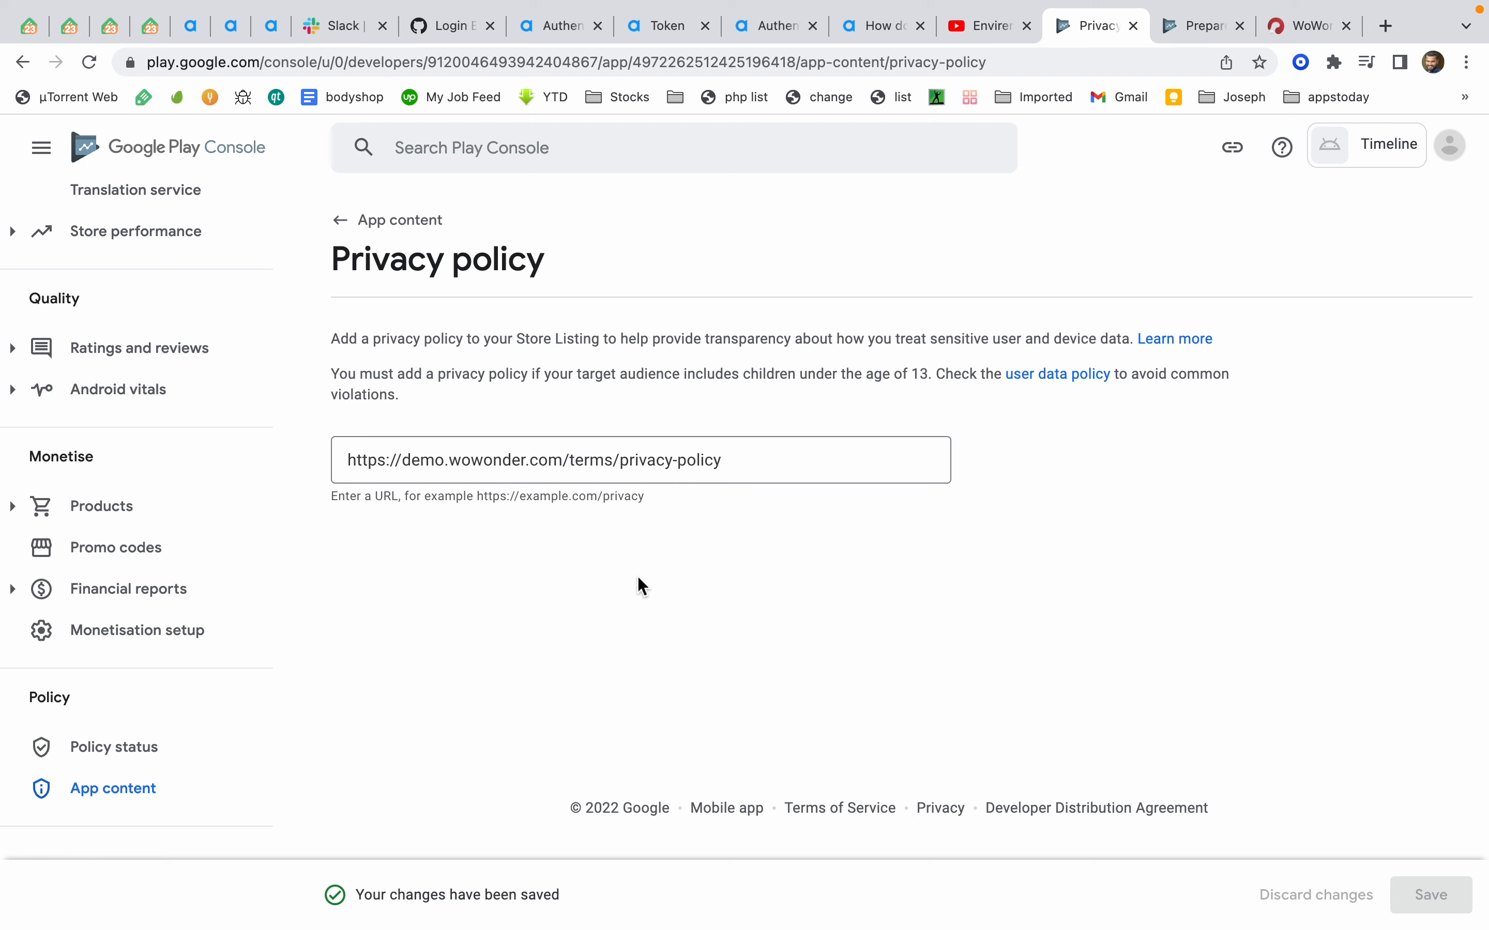
Declare in the Ads section that the app contains ads and save
left_click(145, 796)
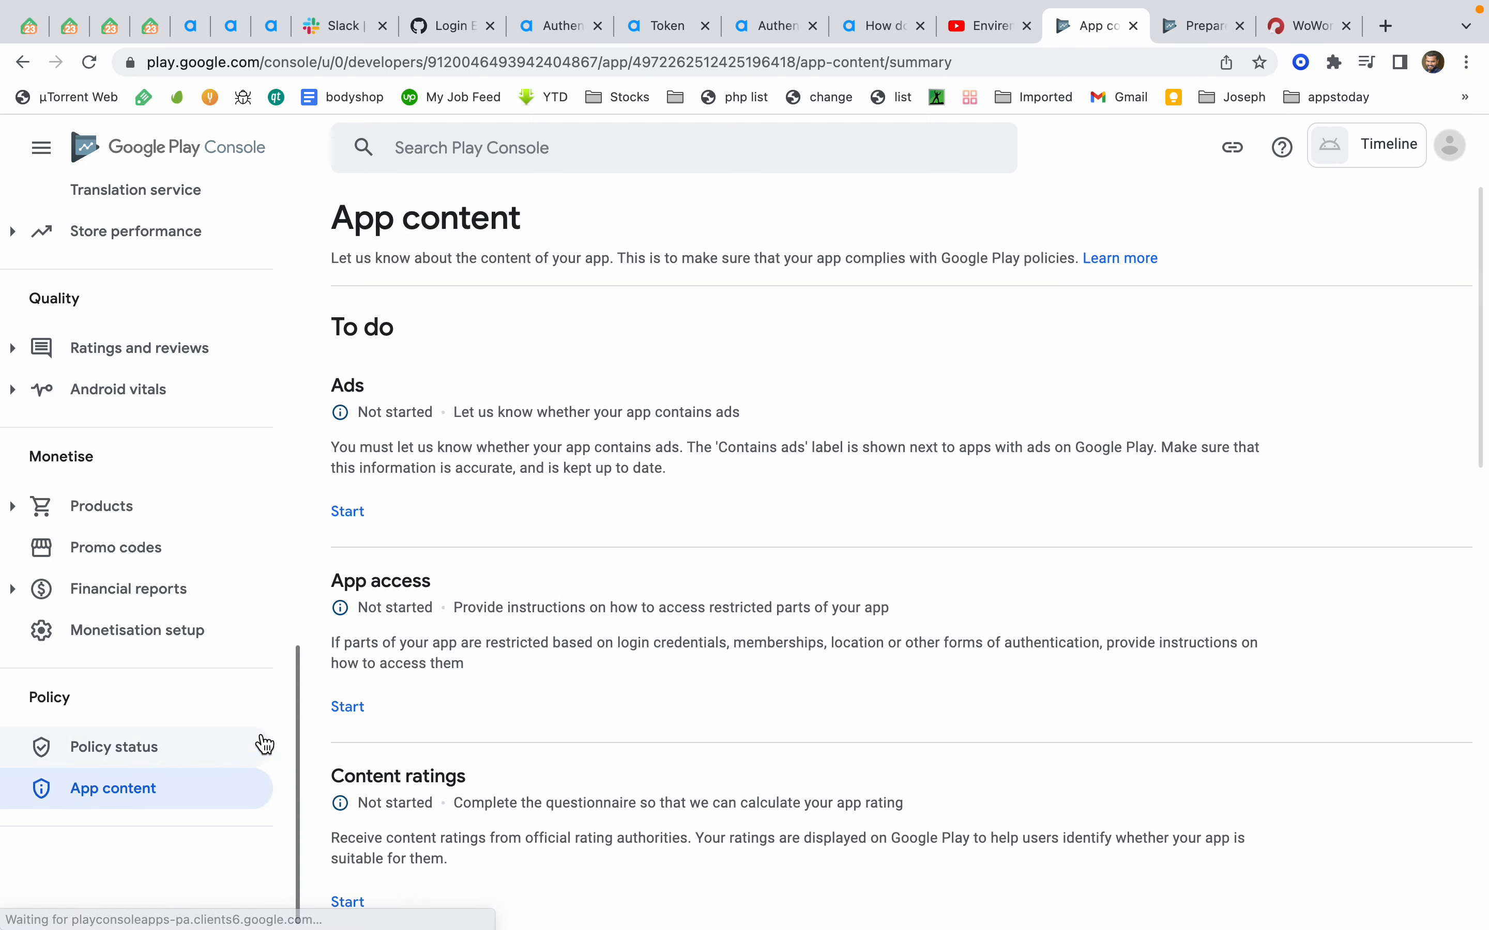
left_click(365, 519)
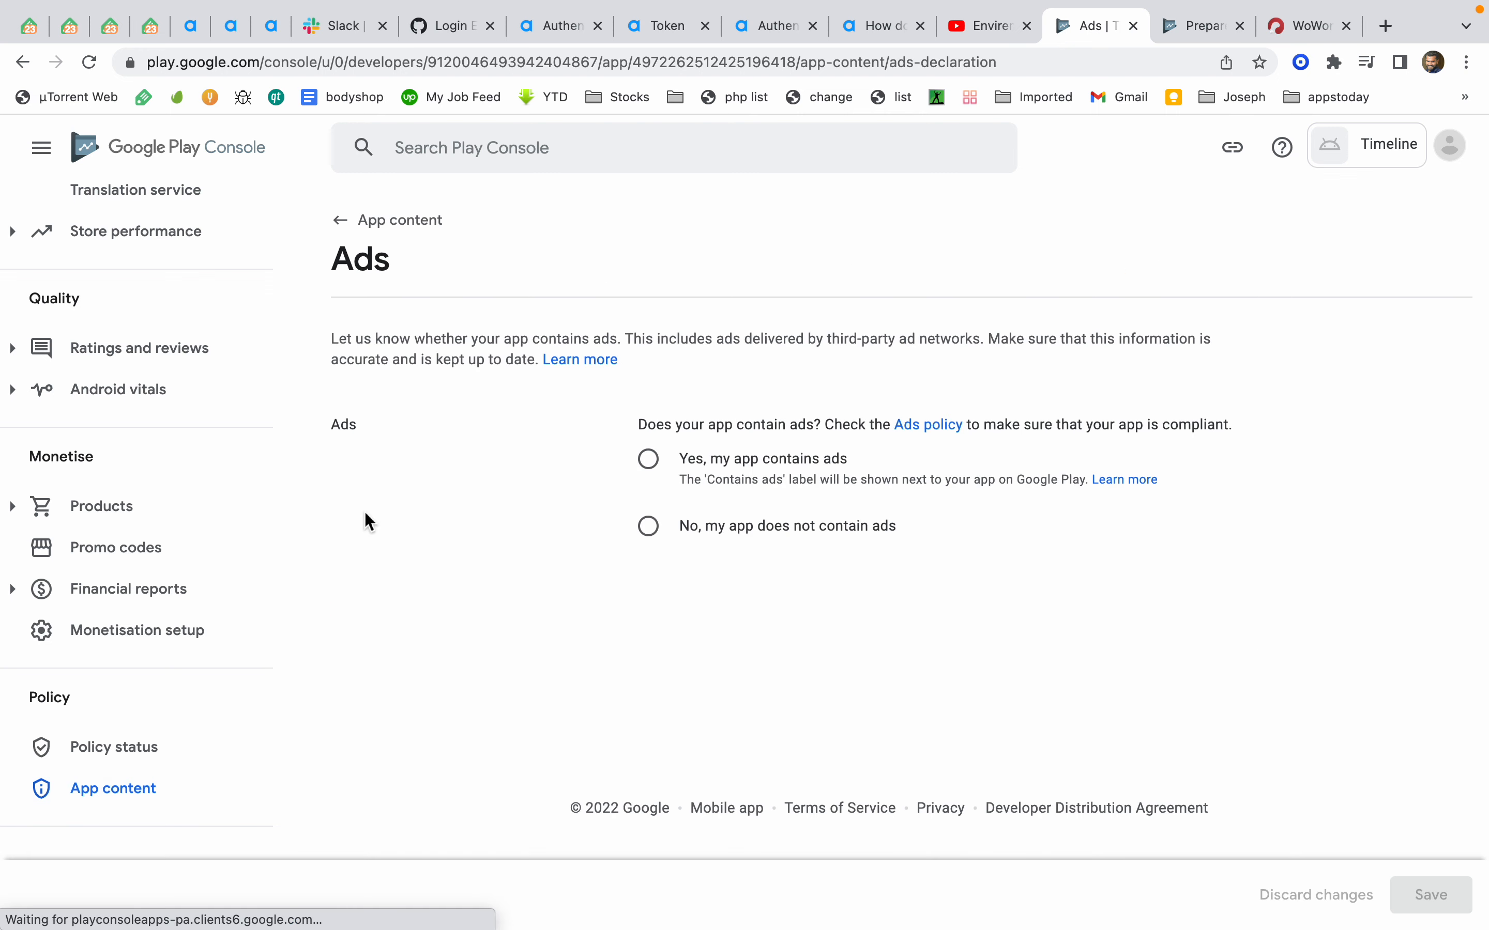
left_click(642, 479)
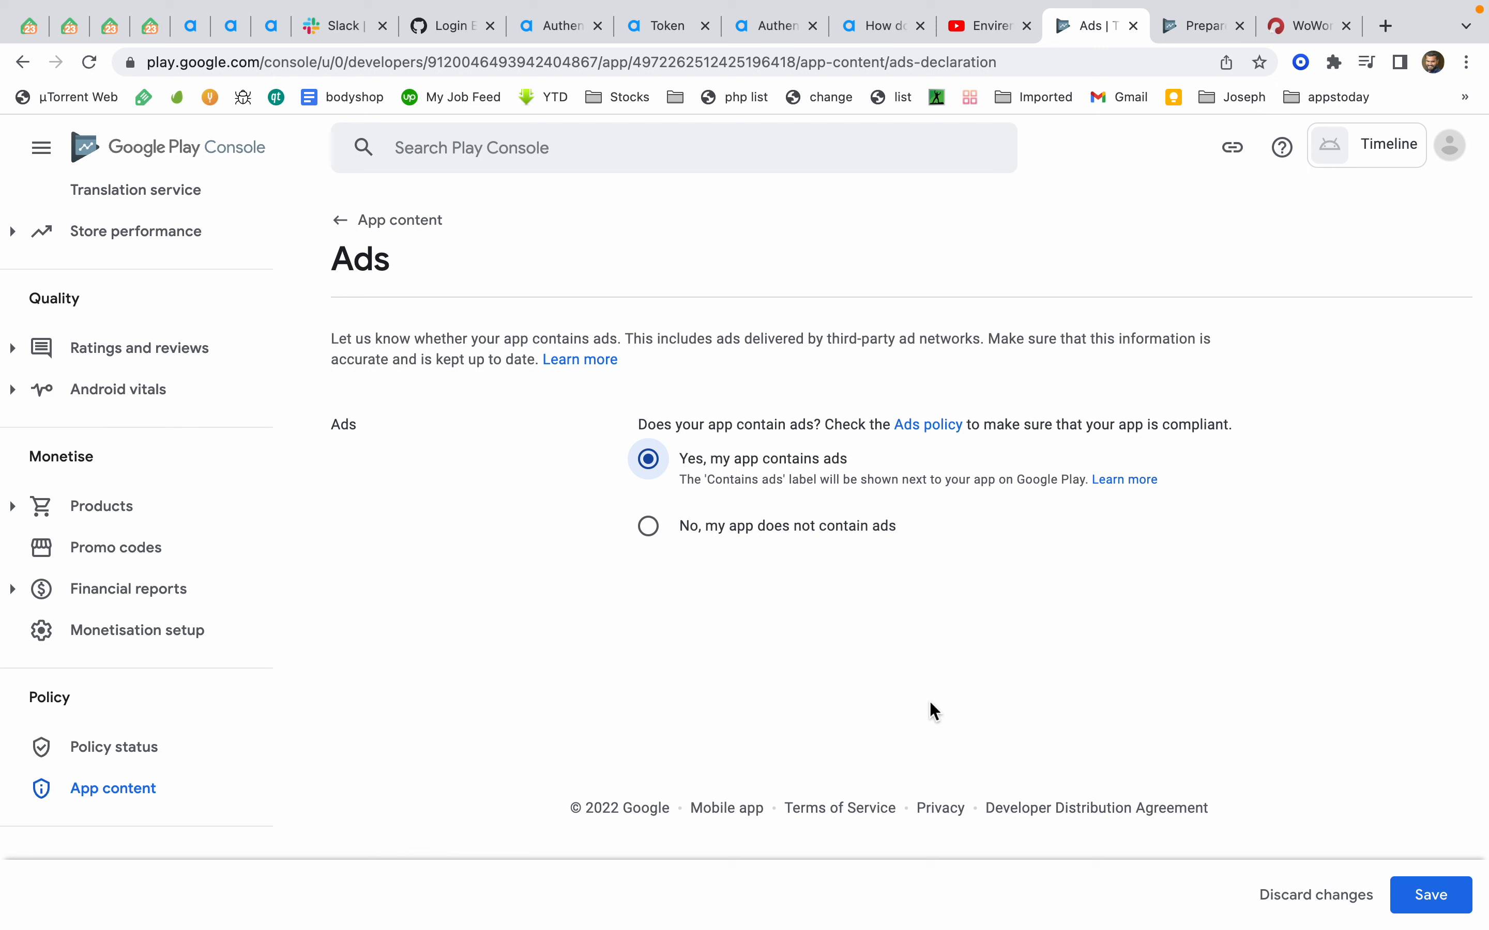
left_click(1445, 902)
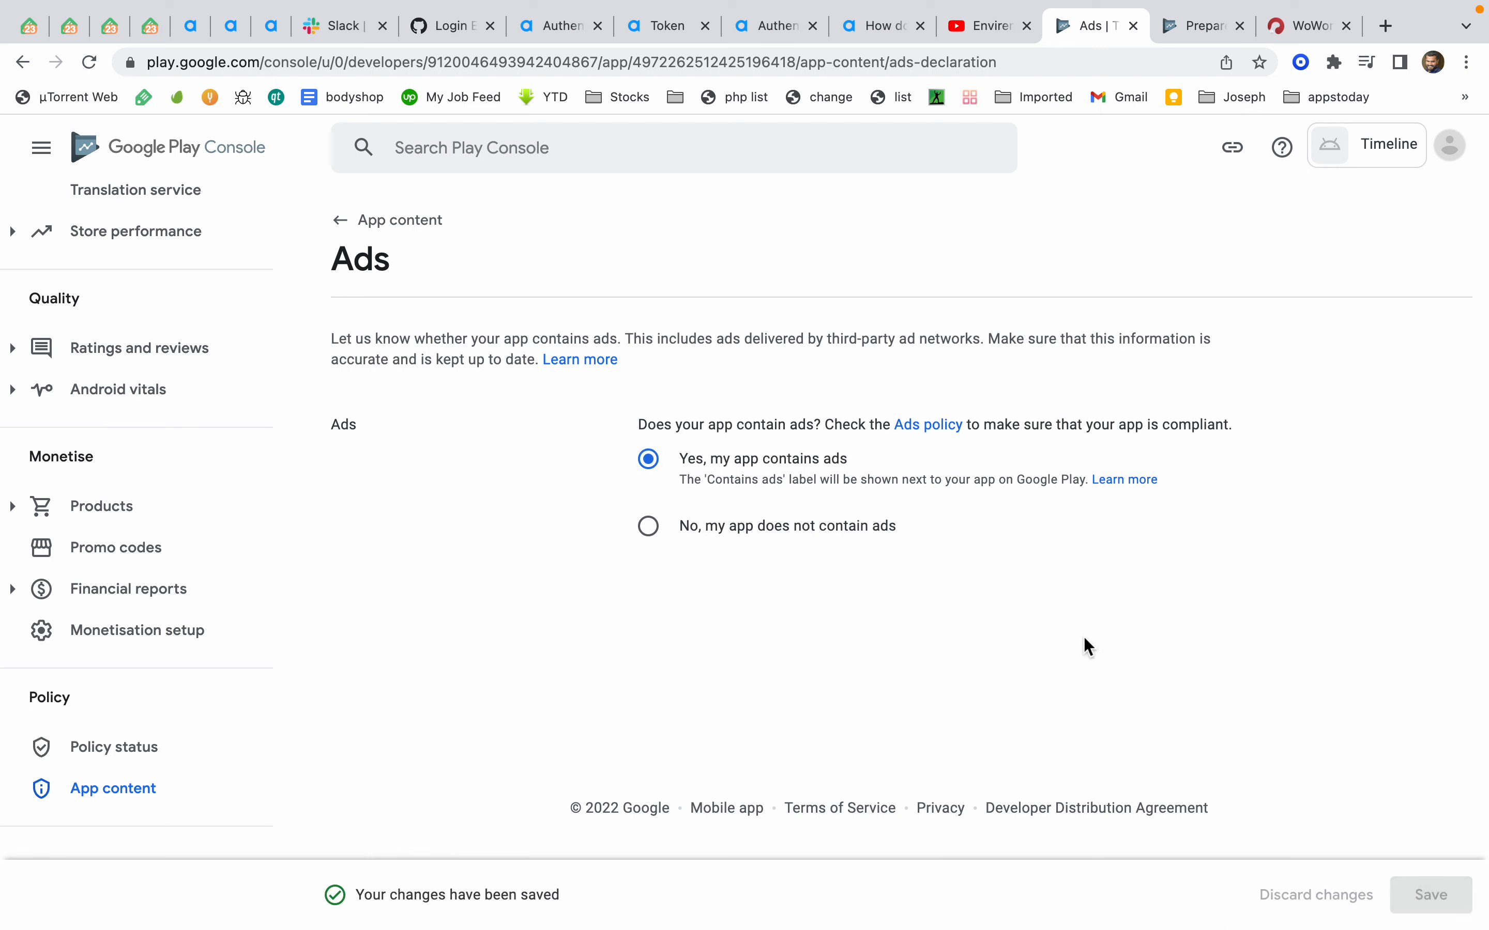
Start the App access section and mark all or some functionality as restricted
left_click(126, 800)
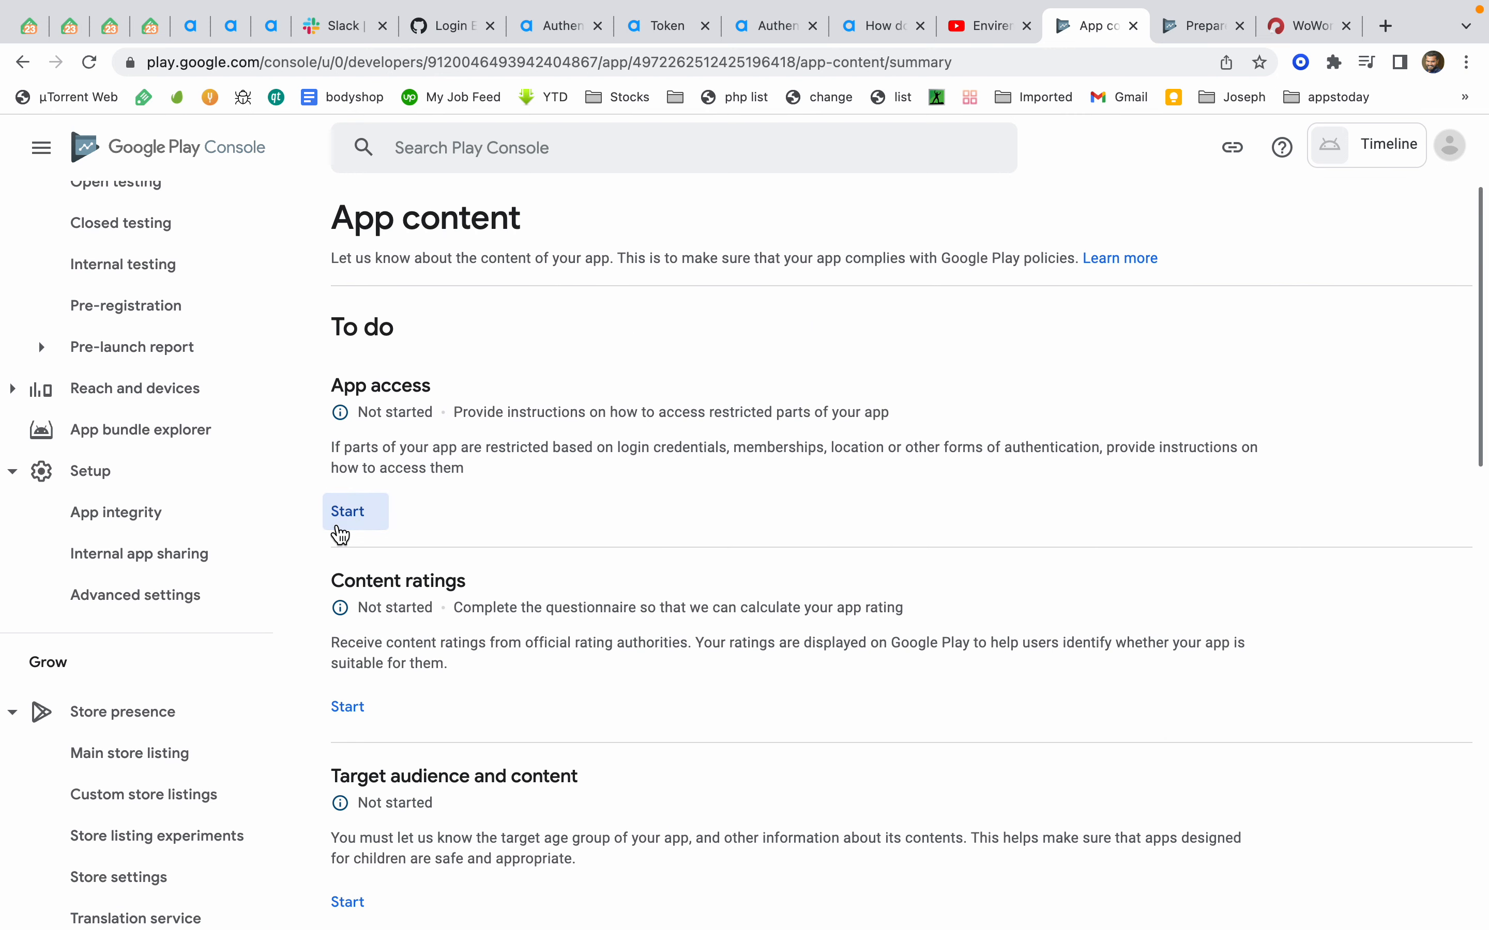
left_click(342, 516)
left_click(505, 518)
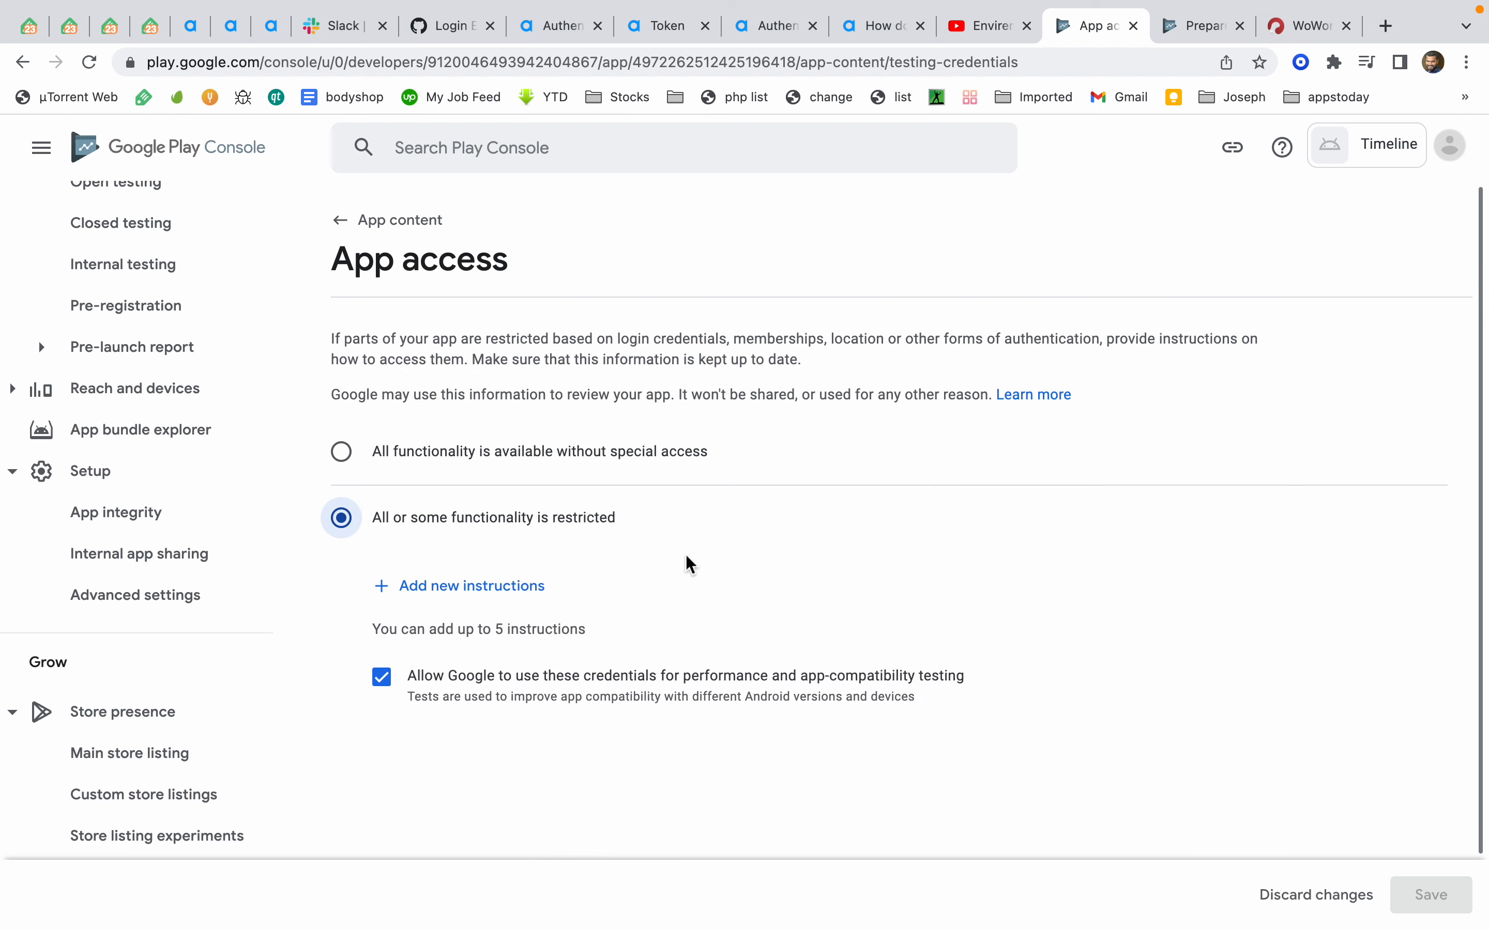
Add access instructions named tester with the test account's username and password, apply them, and save
left_click(518, 591)
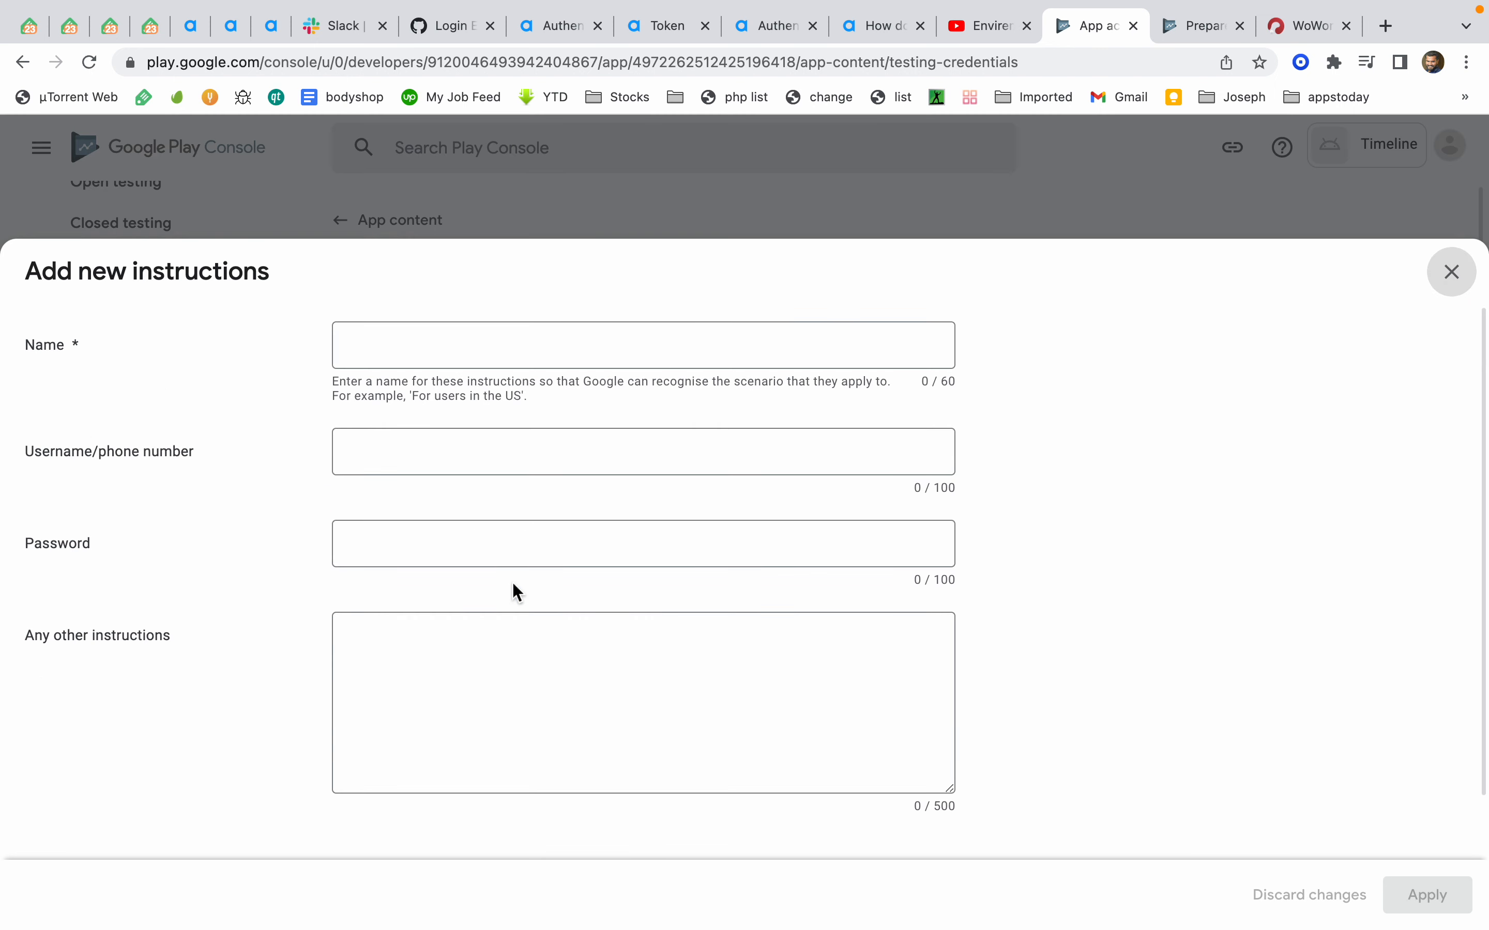
left_click(543, 358)
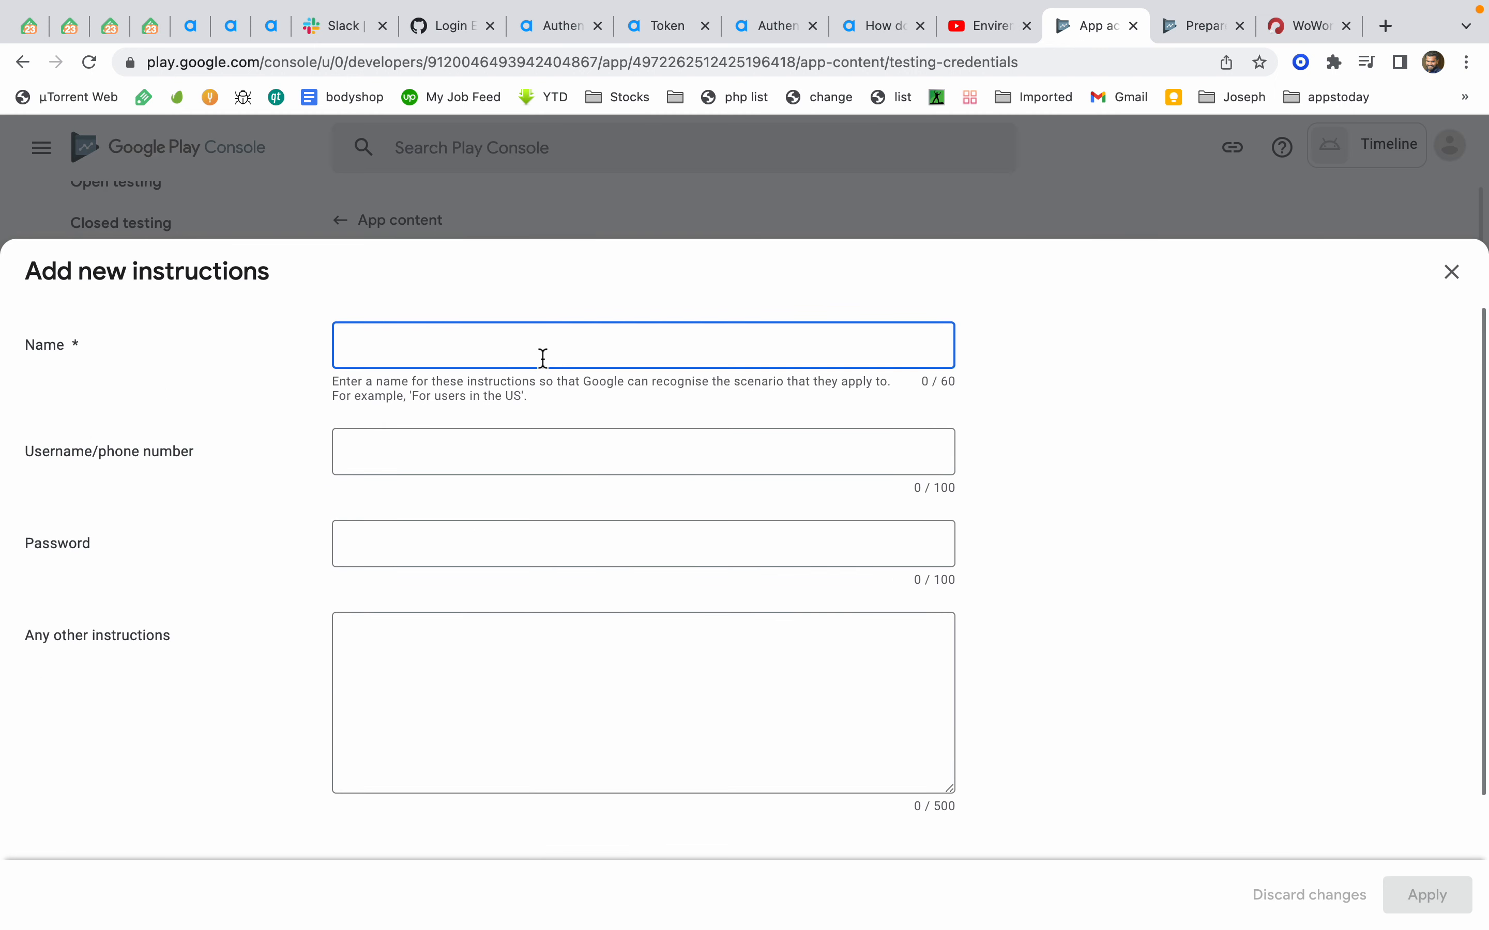
type("tester")
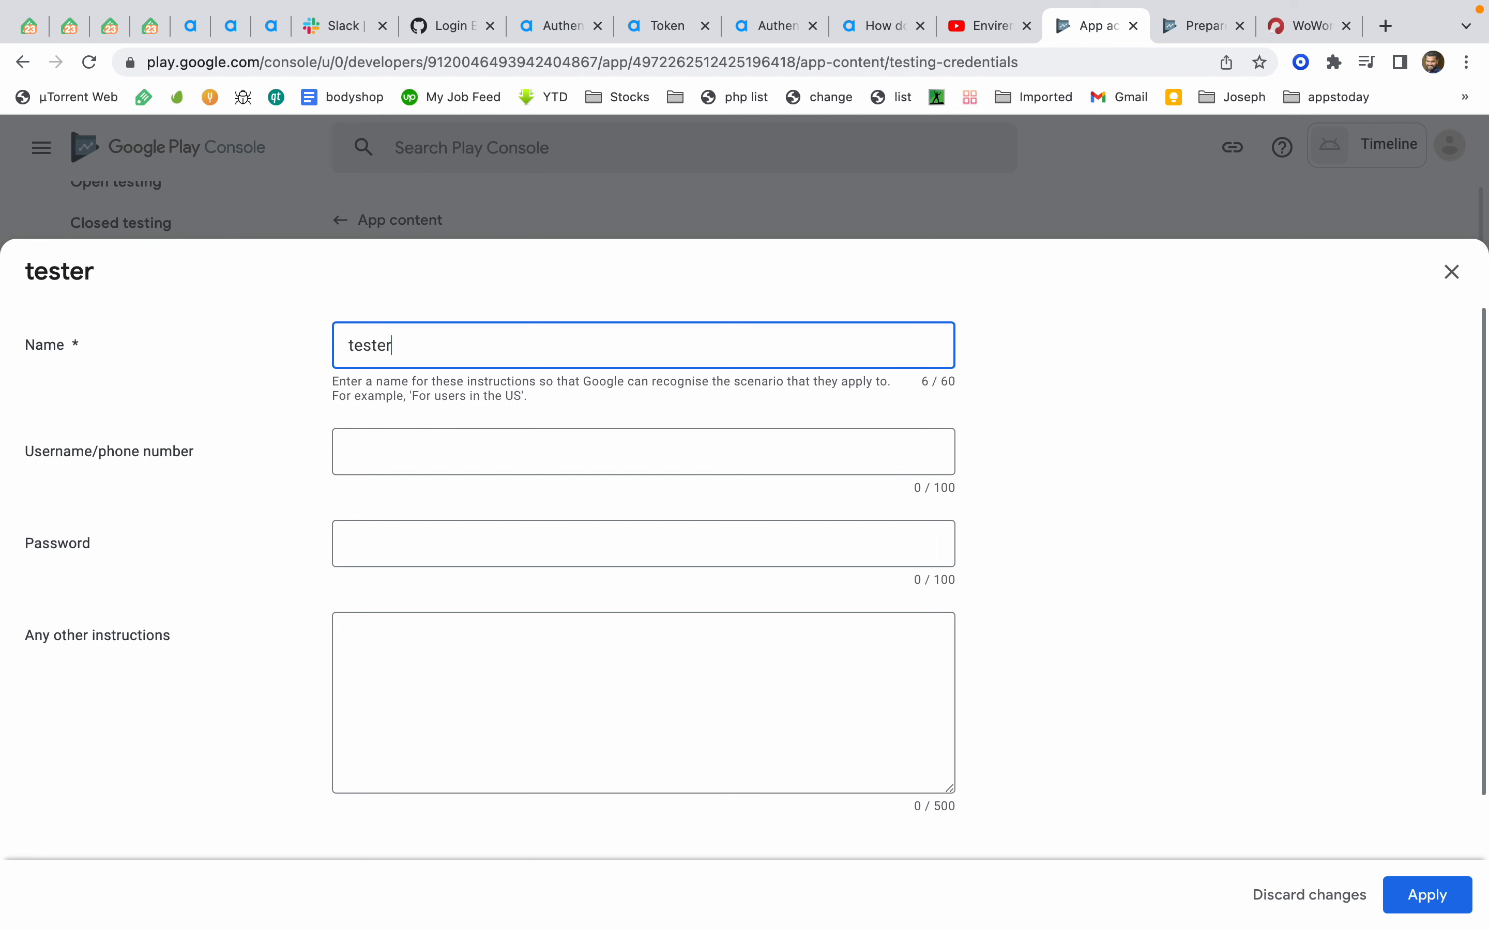
key("Tab")
type("tester")
key("Tab")
type("tester")
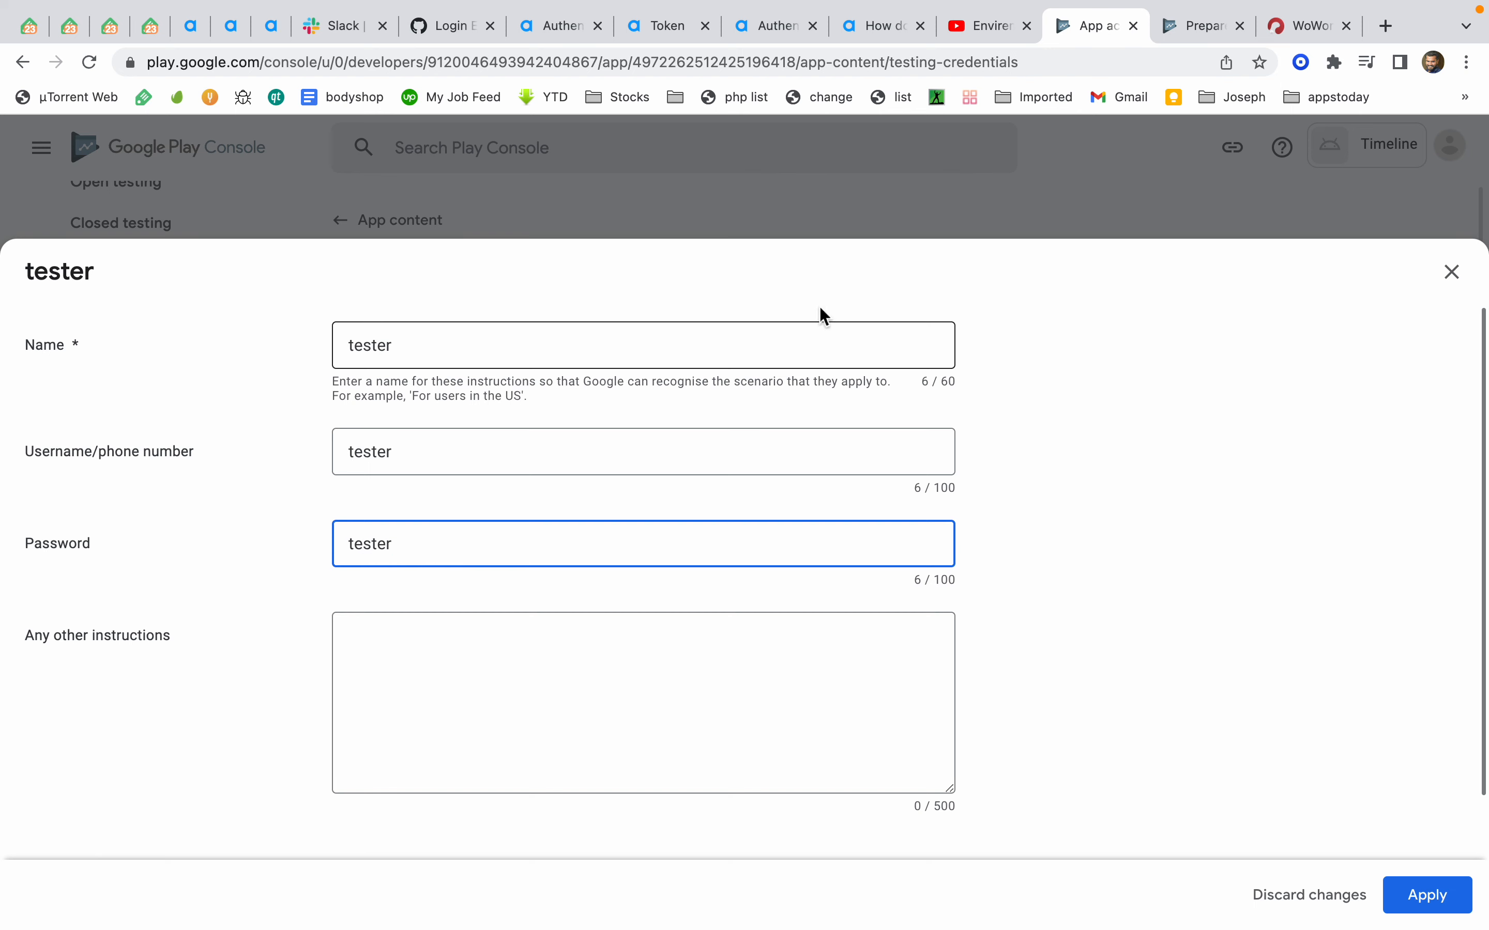
left_click(1416, 898)
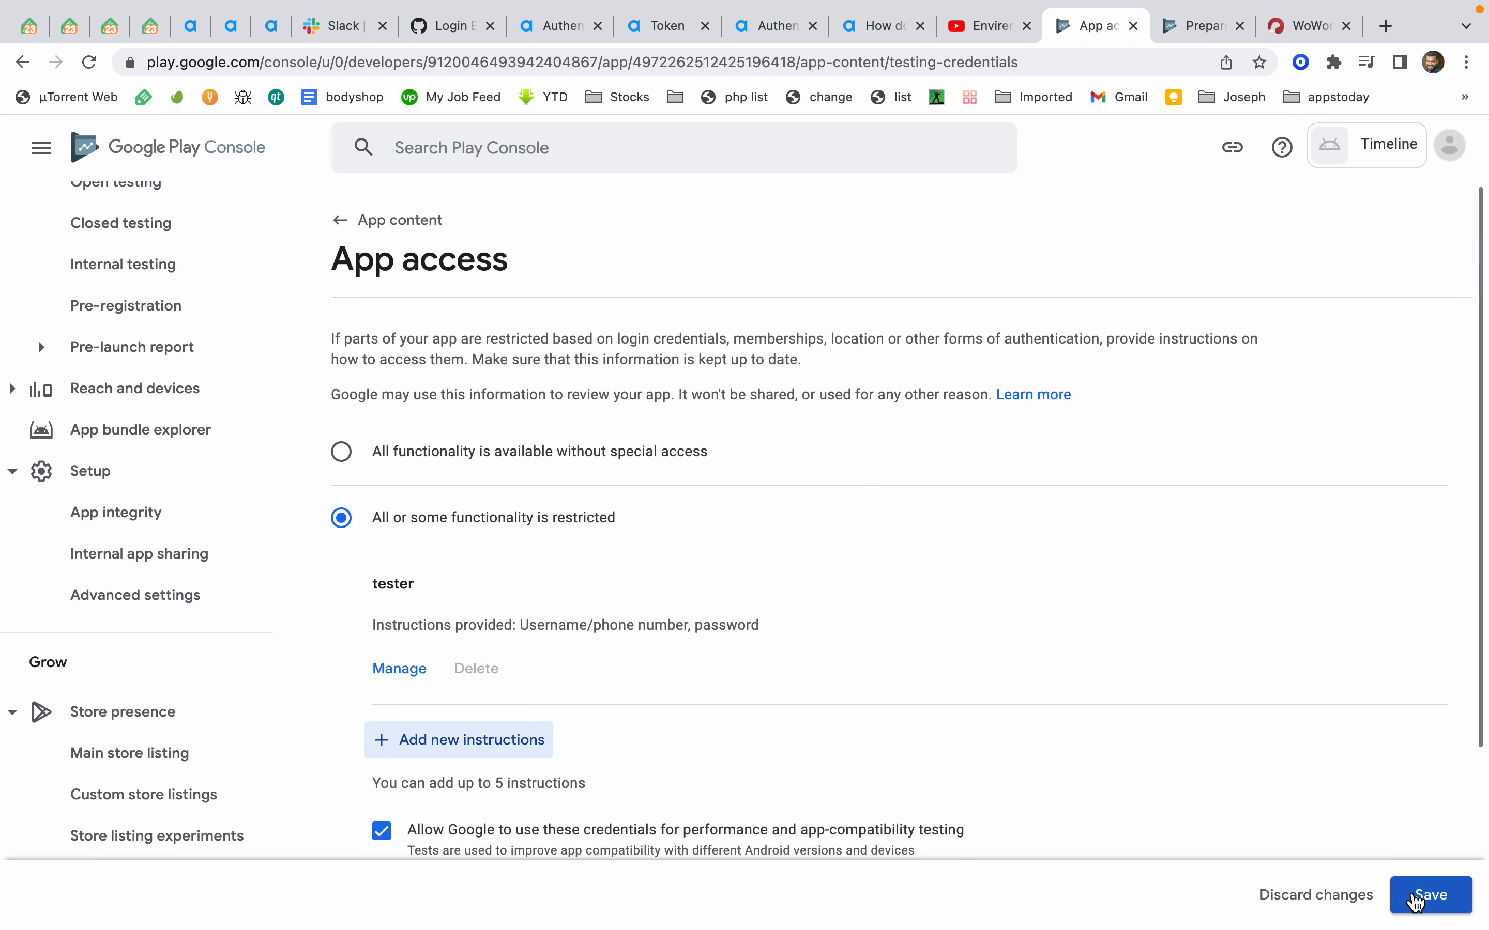
left_click(1415, 898)
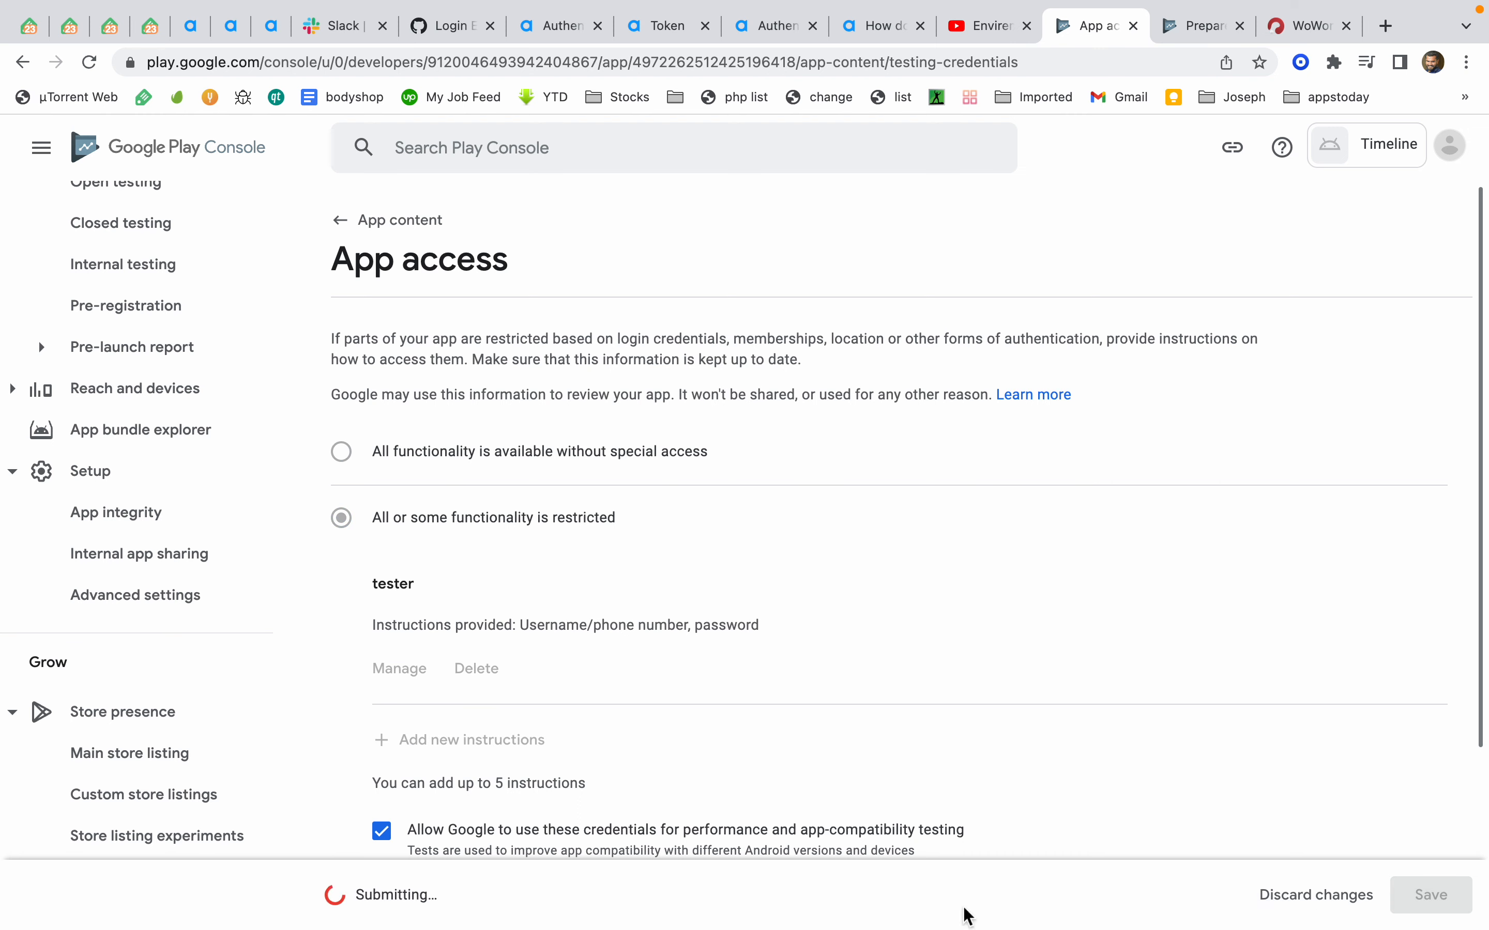
Start the Content ratings questionnaire and enter the contact e-mail address
scroll(206, 804, "down", 10)
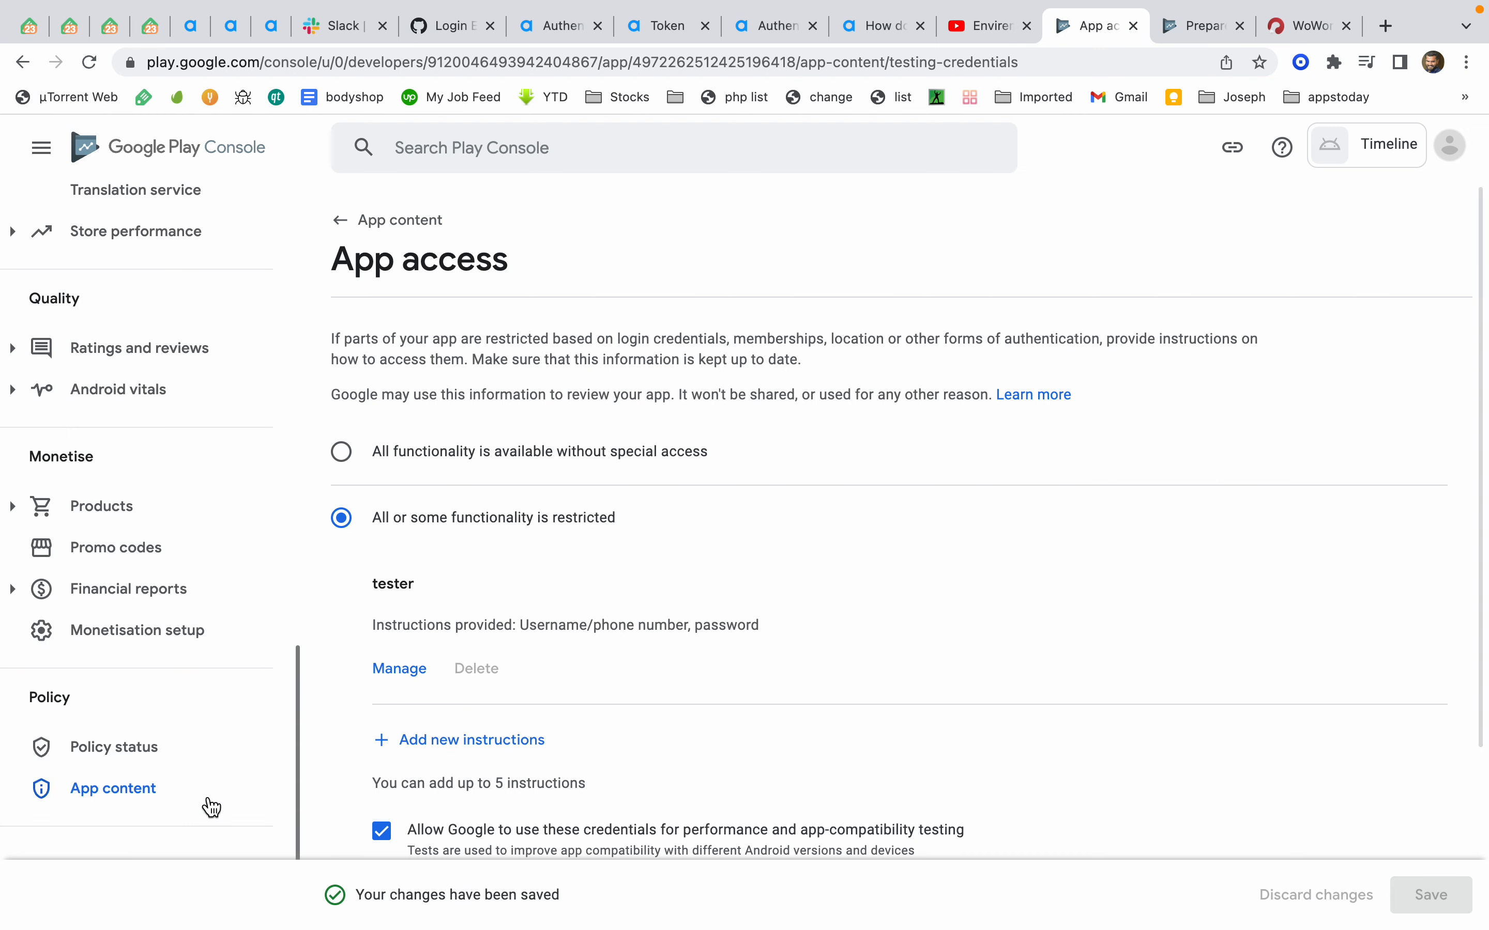
left_click(211, 803)
left_click(347, 512)
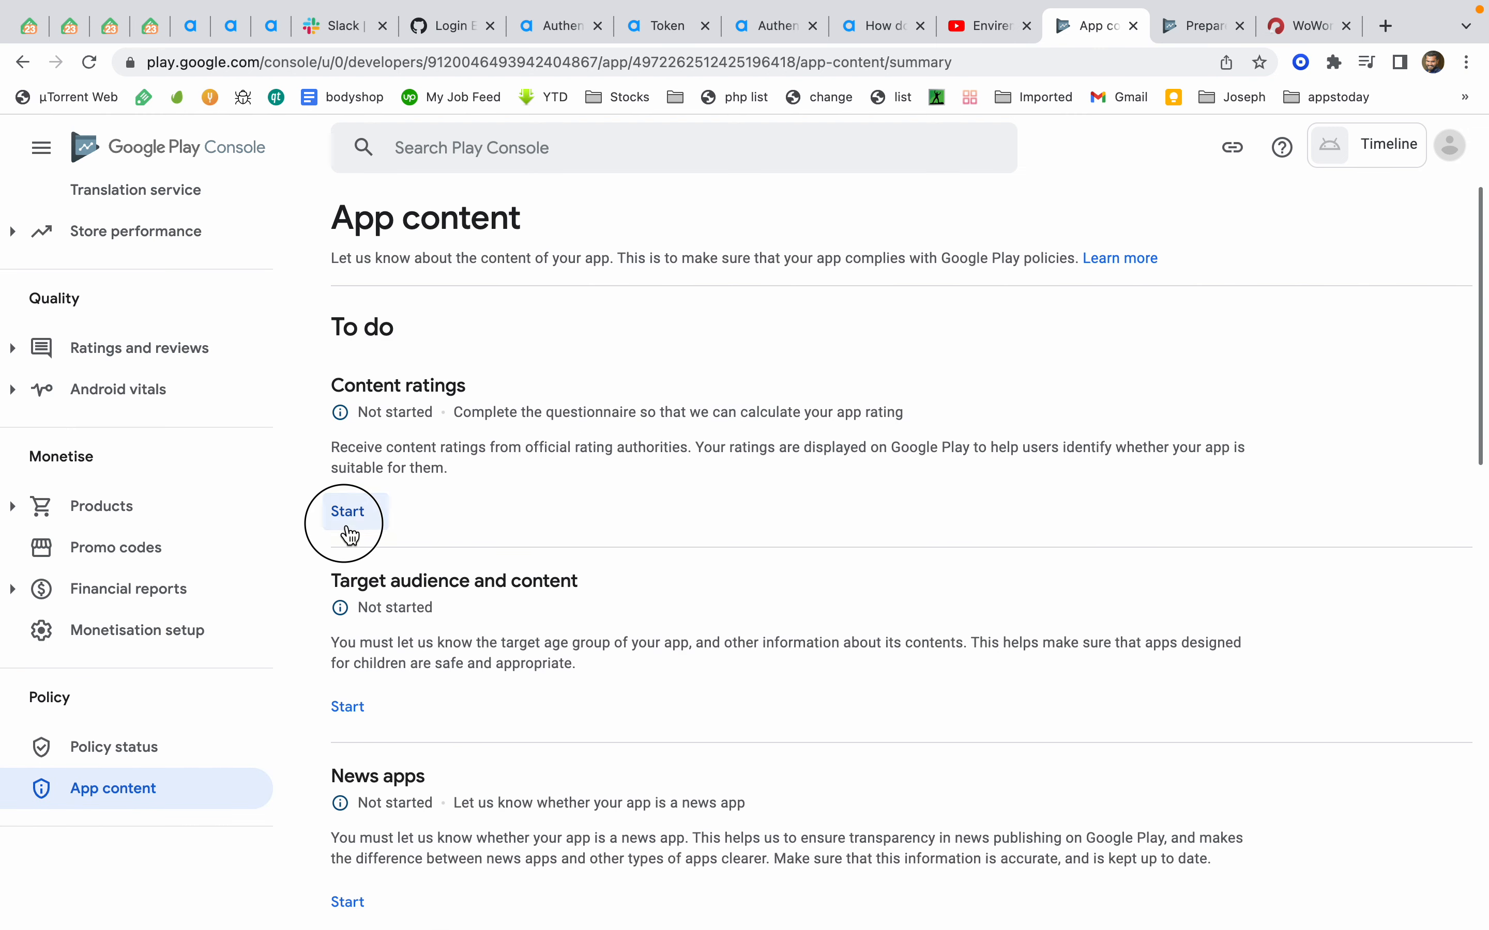
left_click(503, 578)
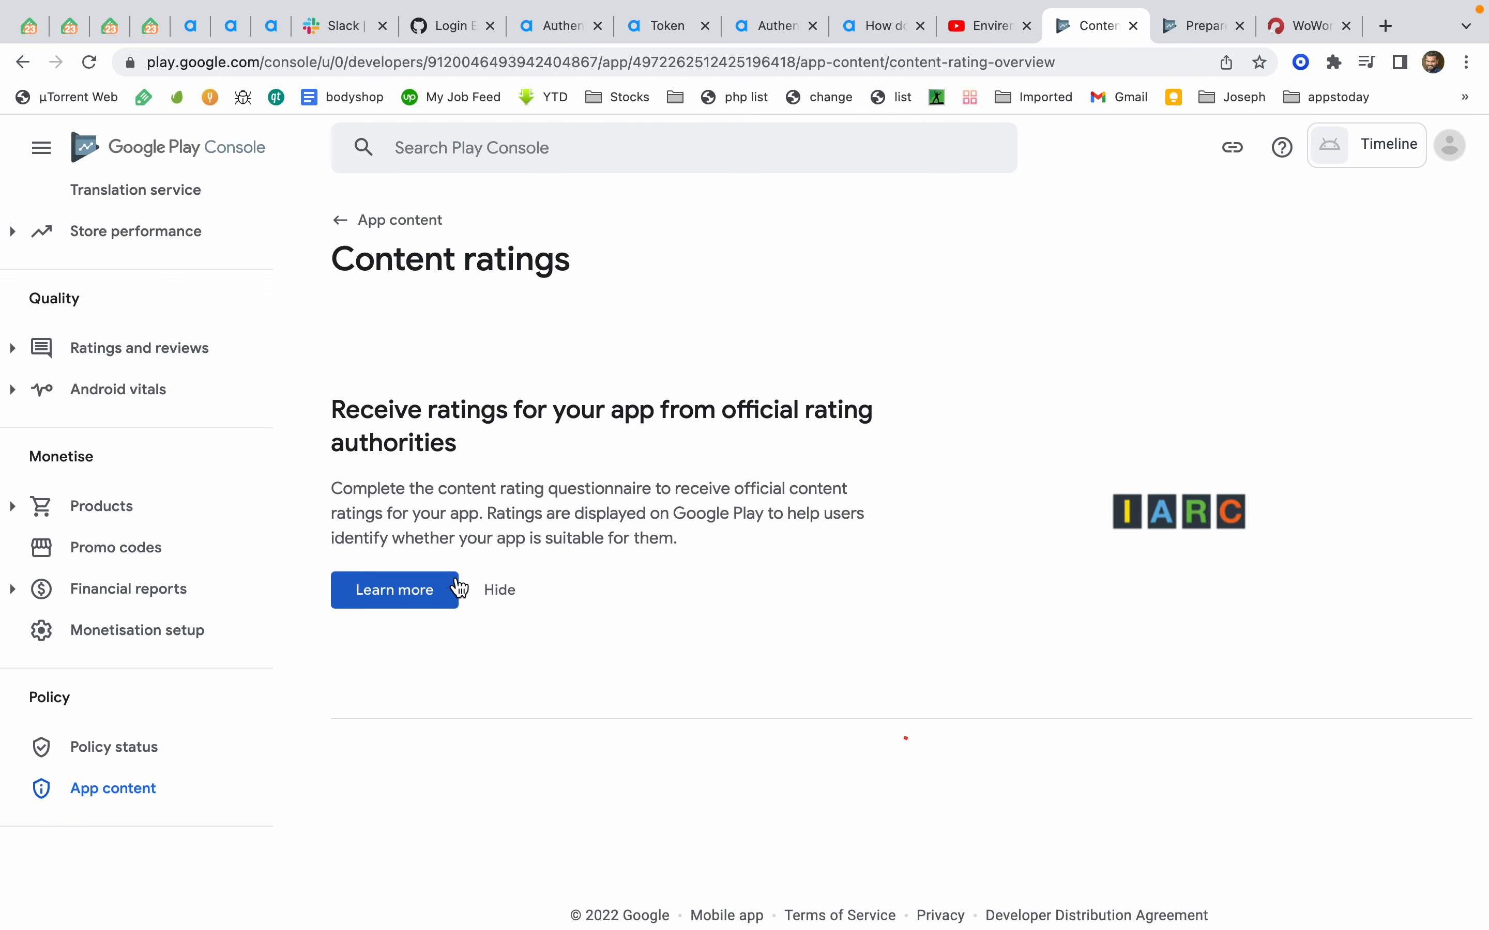
left_click(686, 450)
type("myemail.")
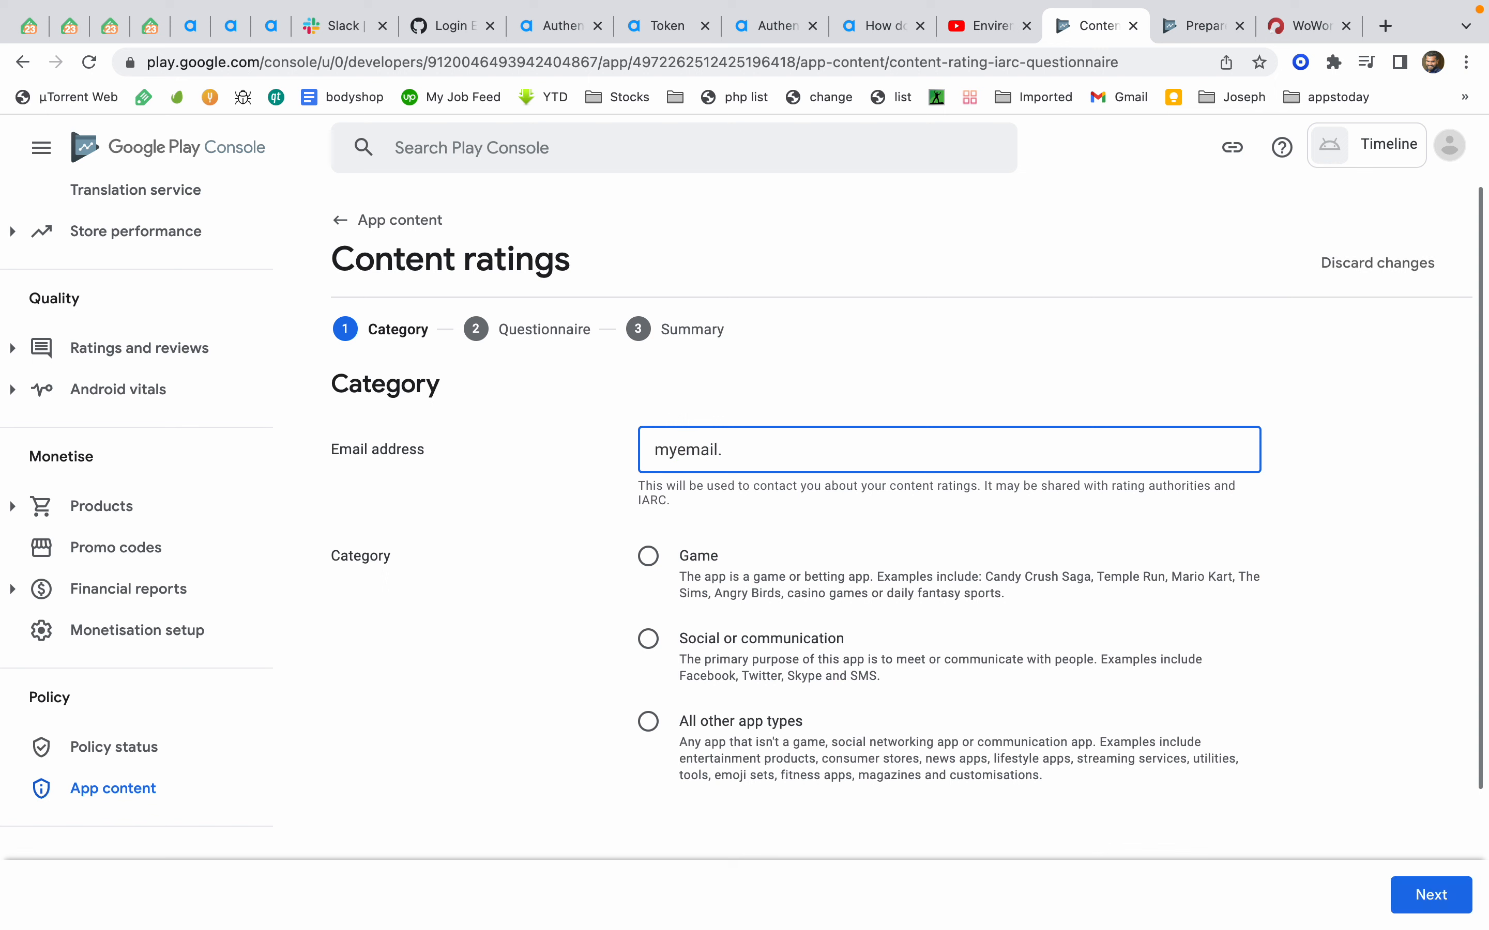
type("@gmail")
Choose the Social or communication category and continue to the questionnaire
left_click(647, 639)
key("ctrl+Left")
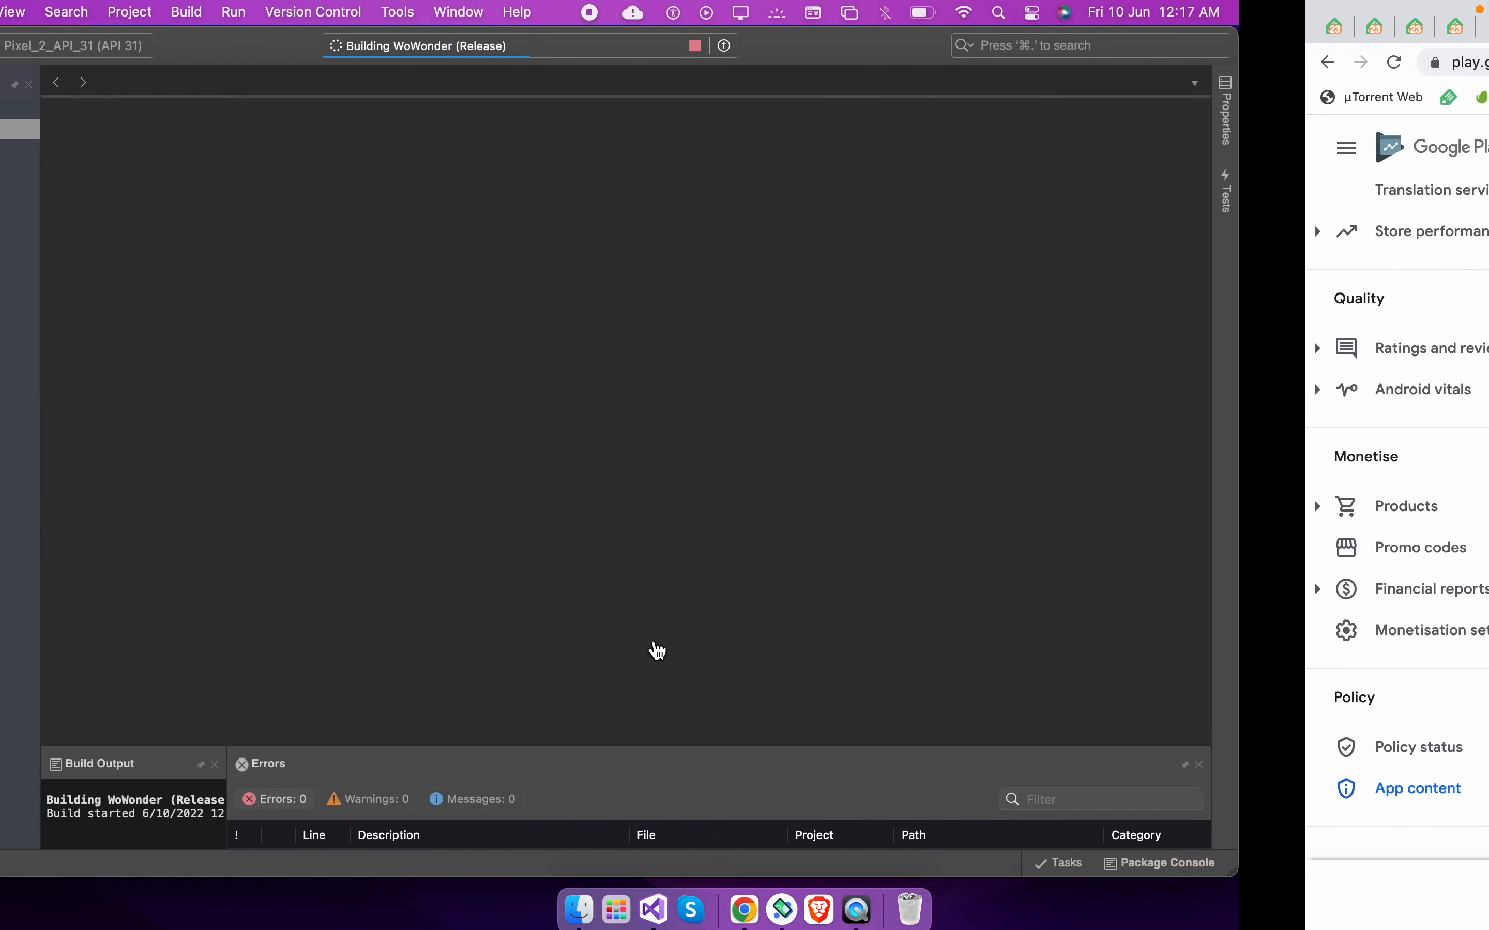
key("ctrl+Right")
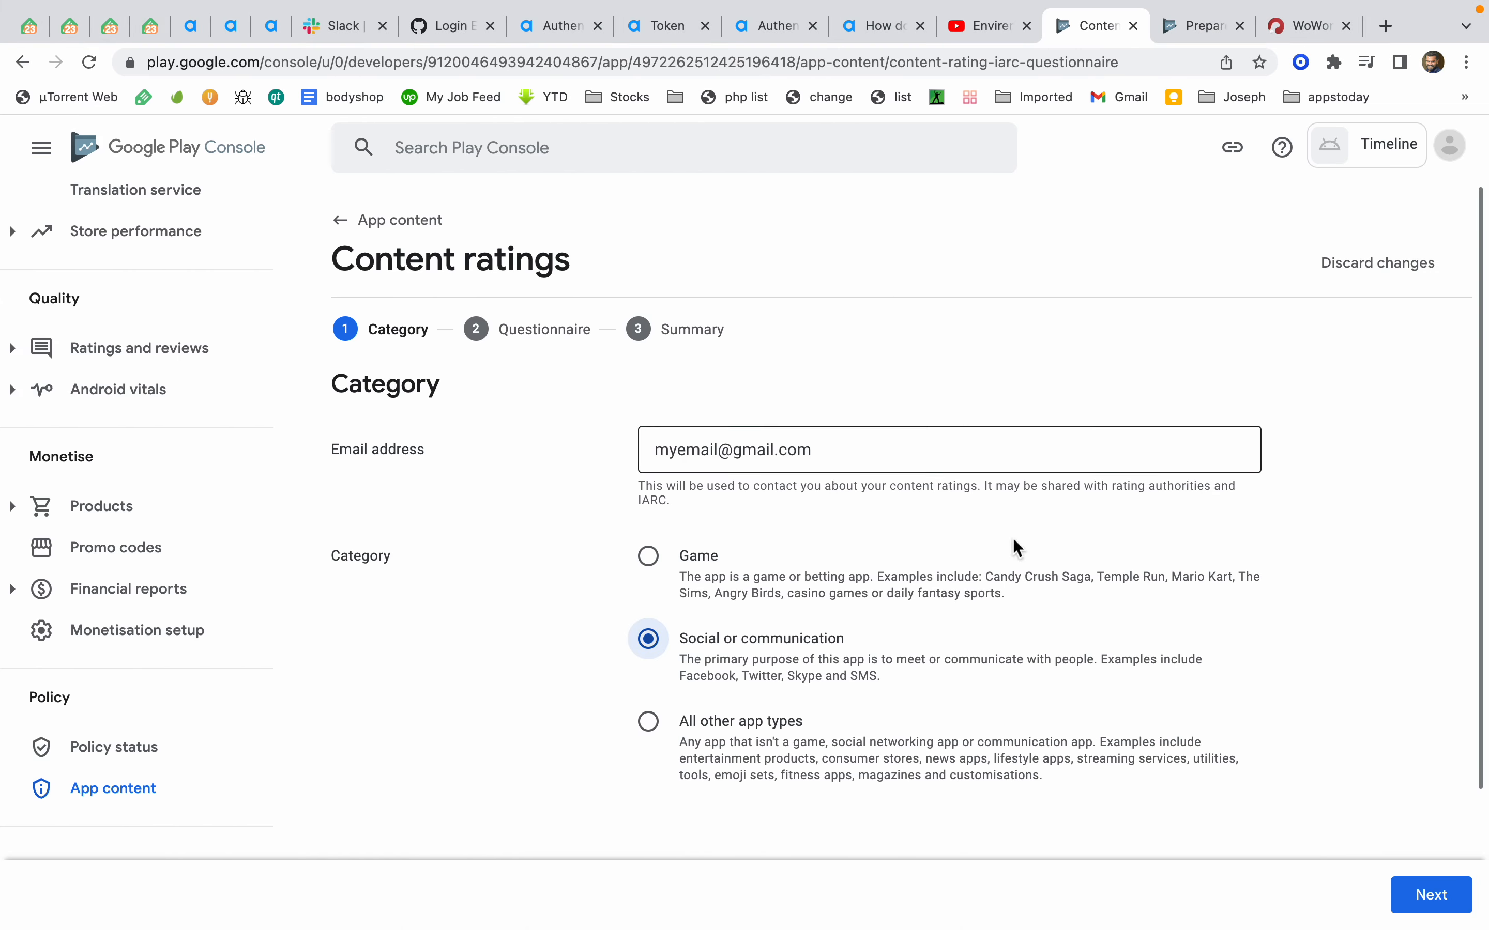
left_click(1431, 906)
Describe the app as Social and answer Yes to dating focus and public sharing of nudity
scroll(736, 769, "left", 5)
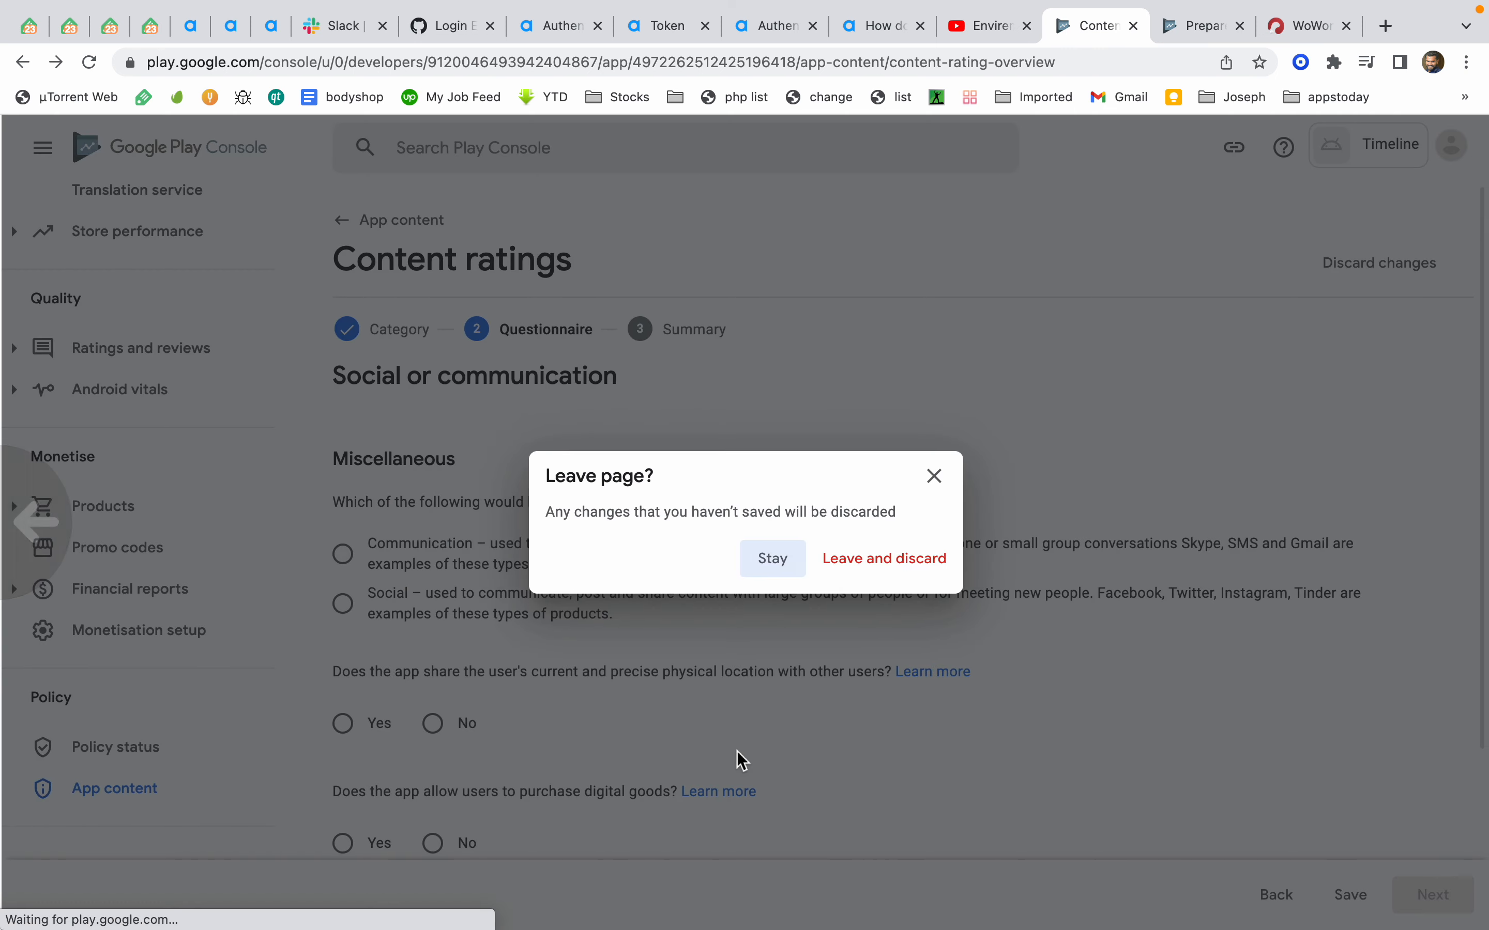
left_click(922, 481)
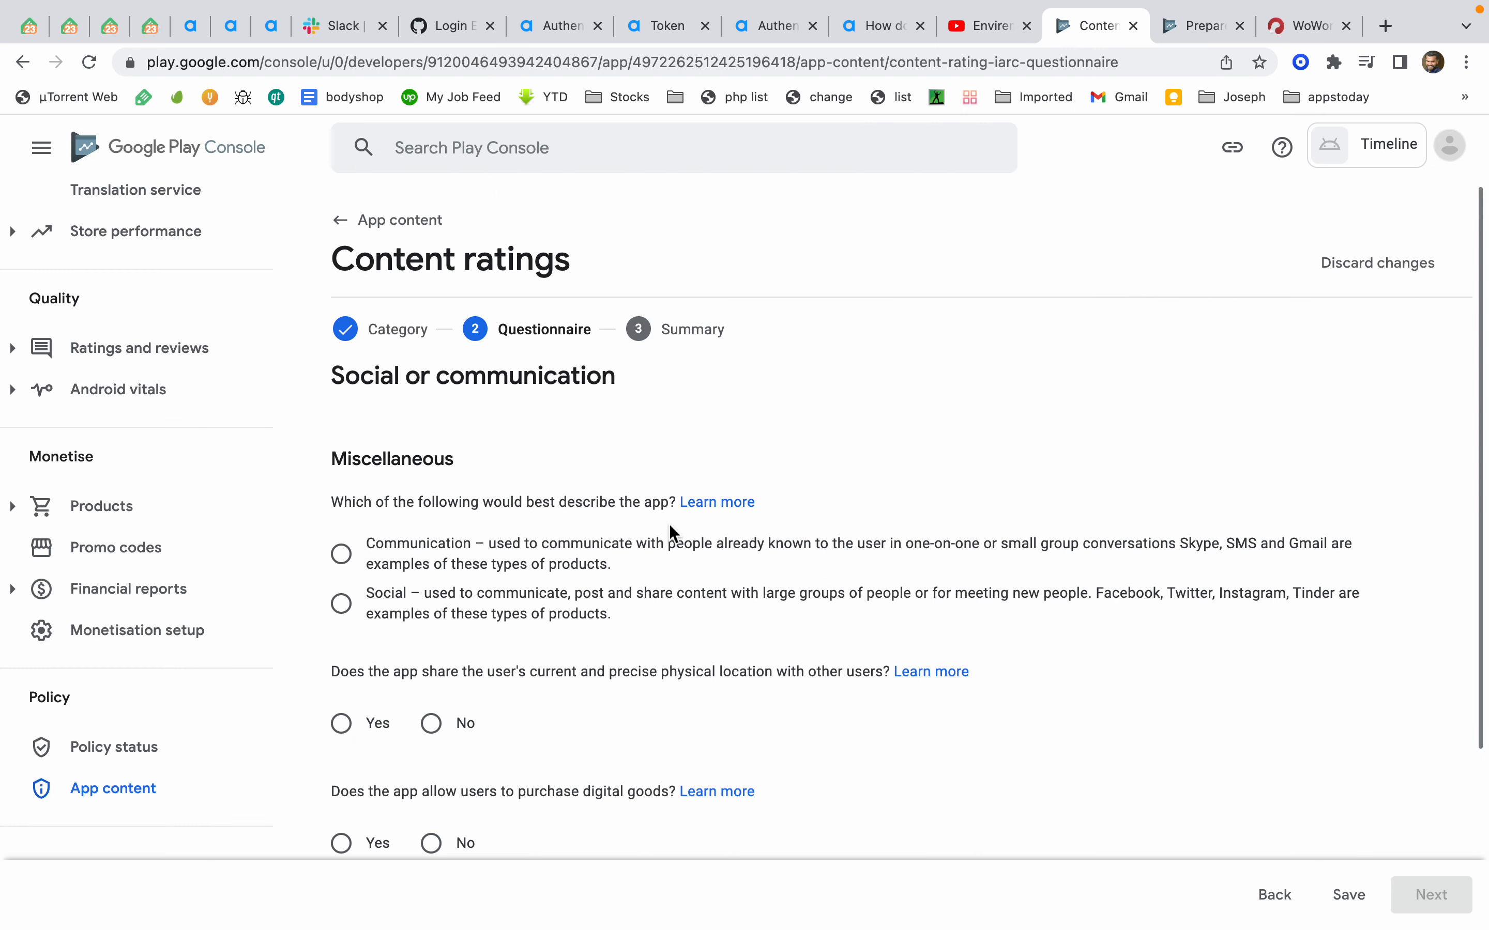
scroll(669, 524, "down", 4)
left_click(341, 374)
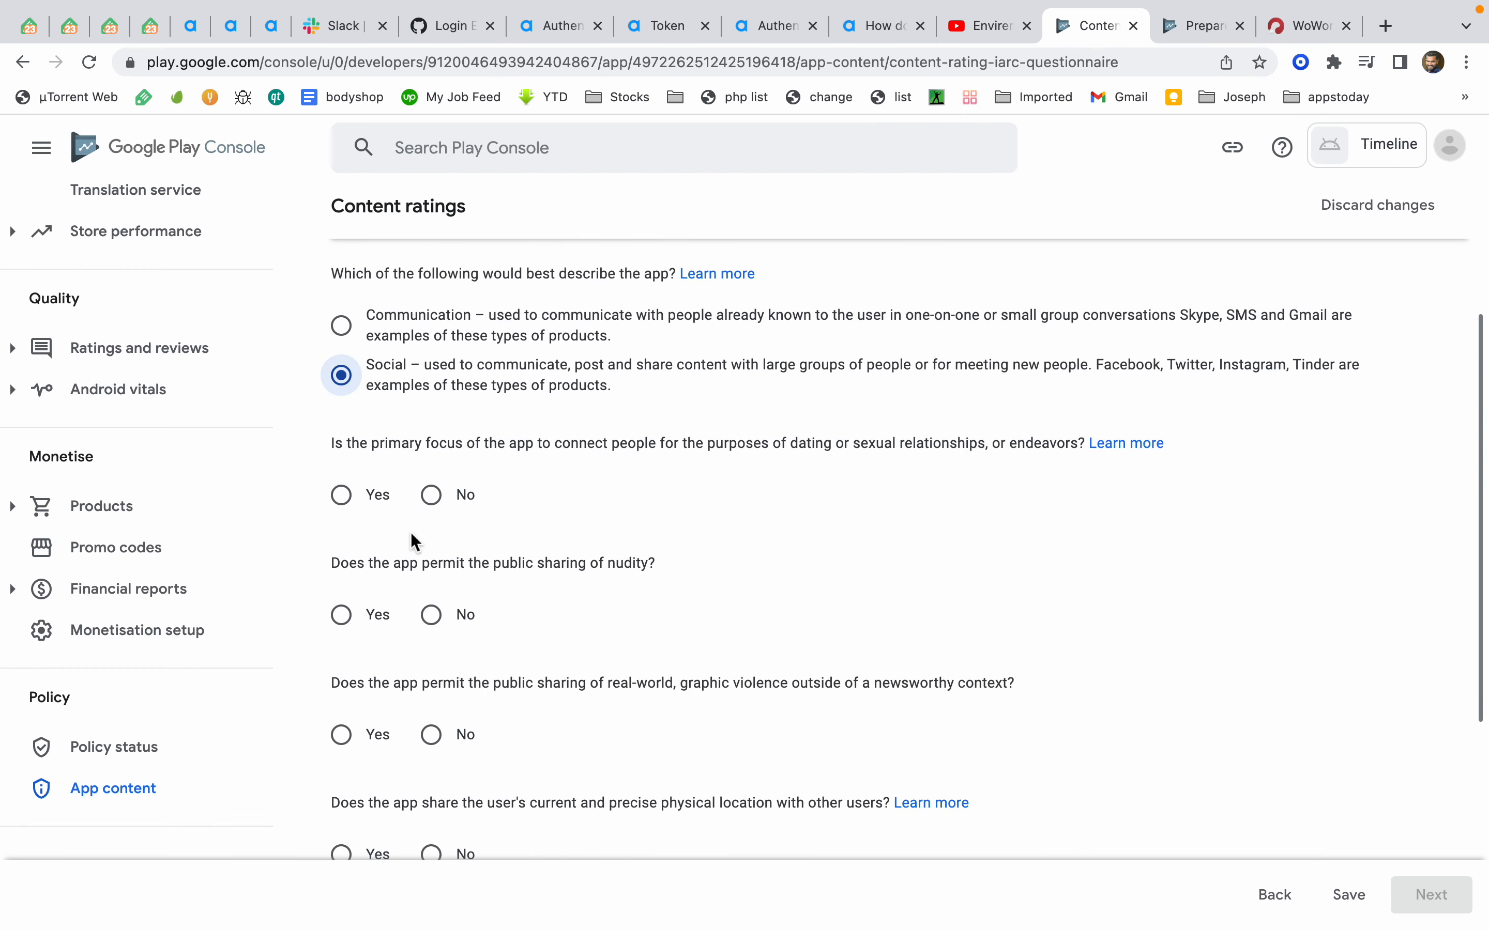
left_click(344, 497)
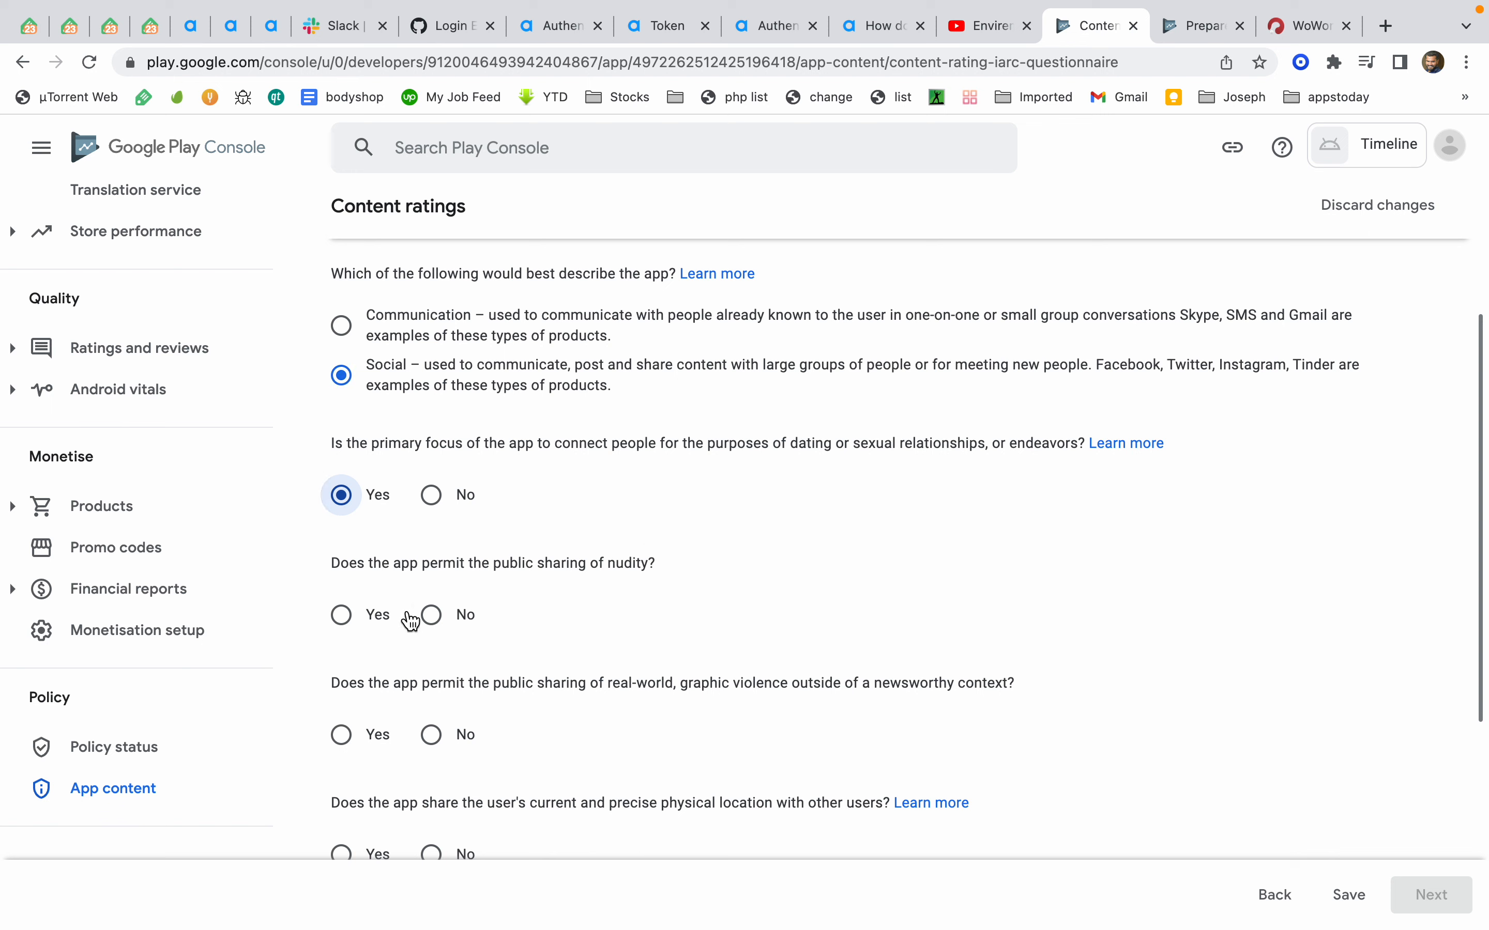
left_click(343, 615)
Answer No to nudity as primary focus, Yes to graphic violence, location sharing and digital goods, and save
scroll(347, 615, "down", 5)
left_click(446, 473)
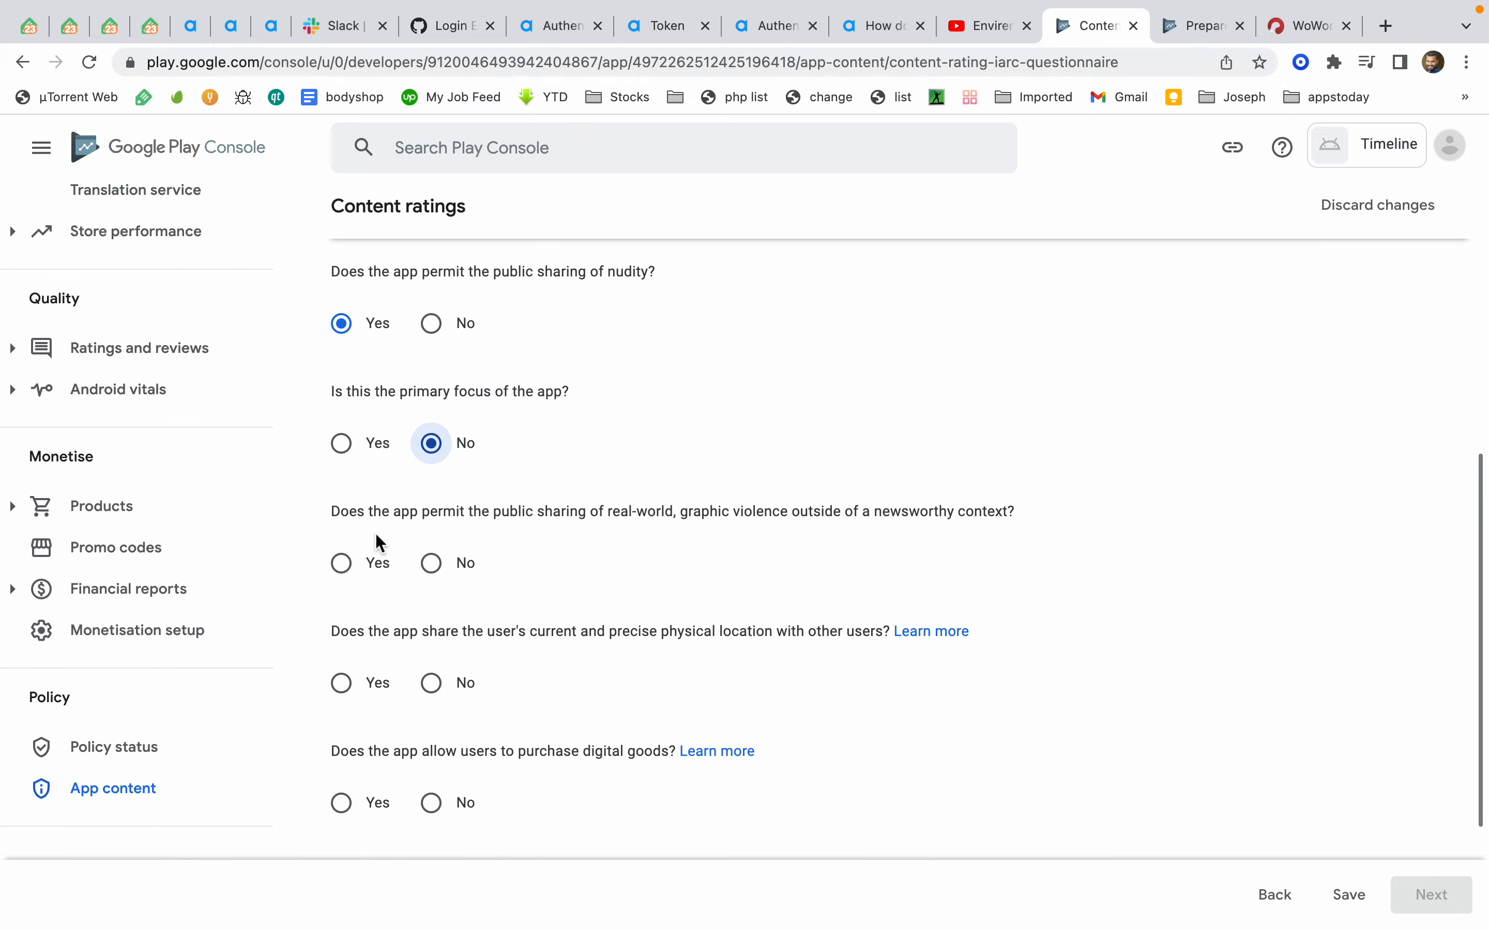
left_click(363, 563)
scroll(363, 565, "down", 3)
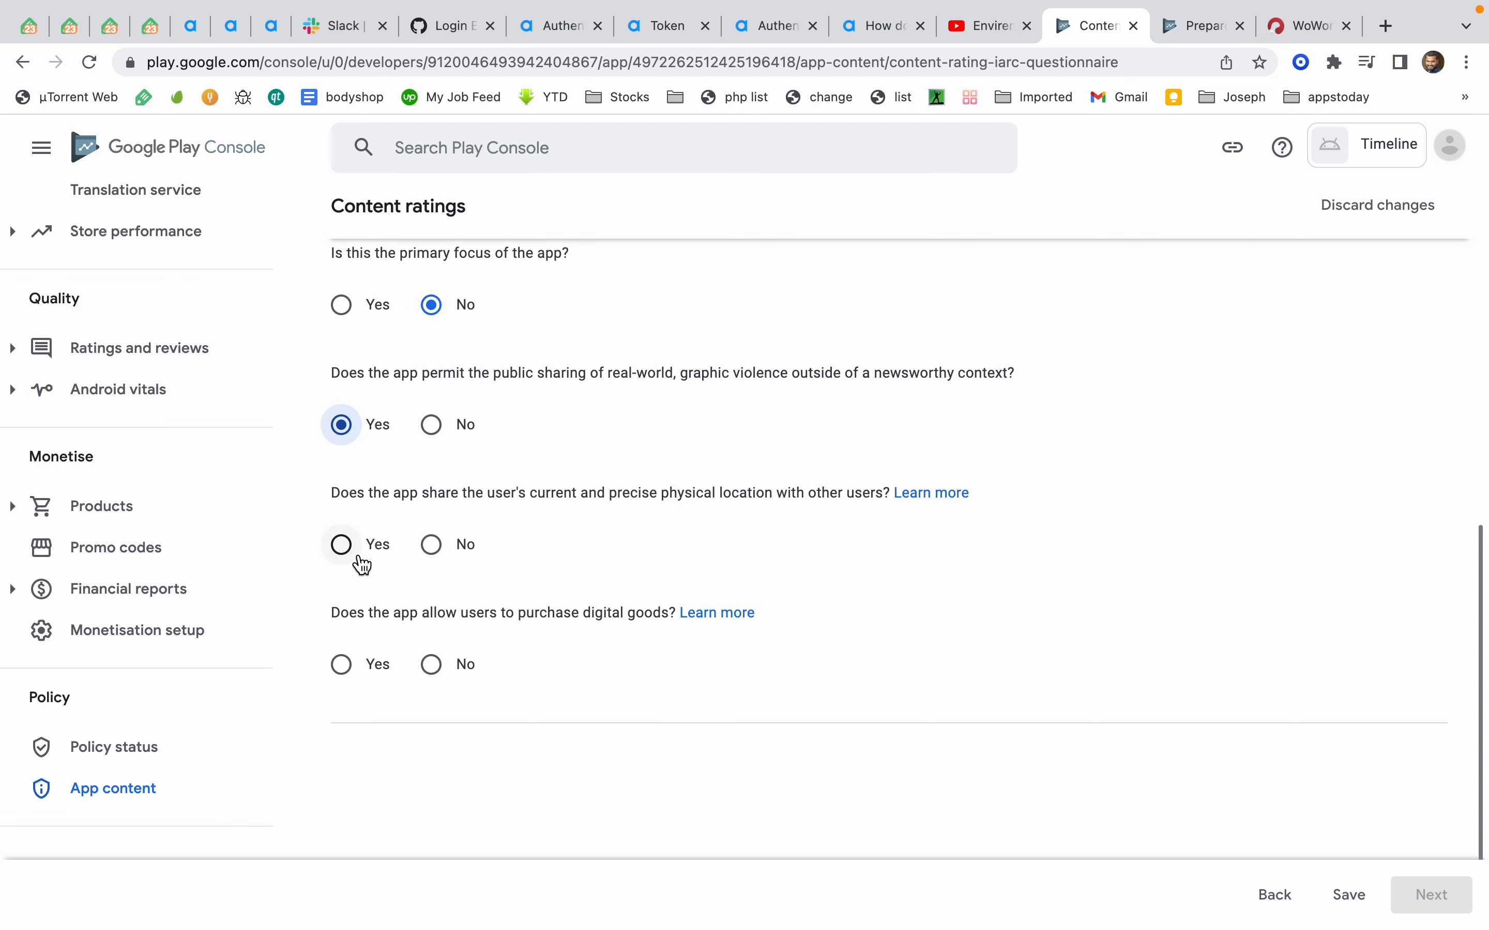
left_click(363, 563)
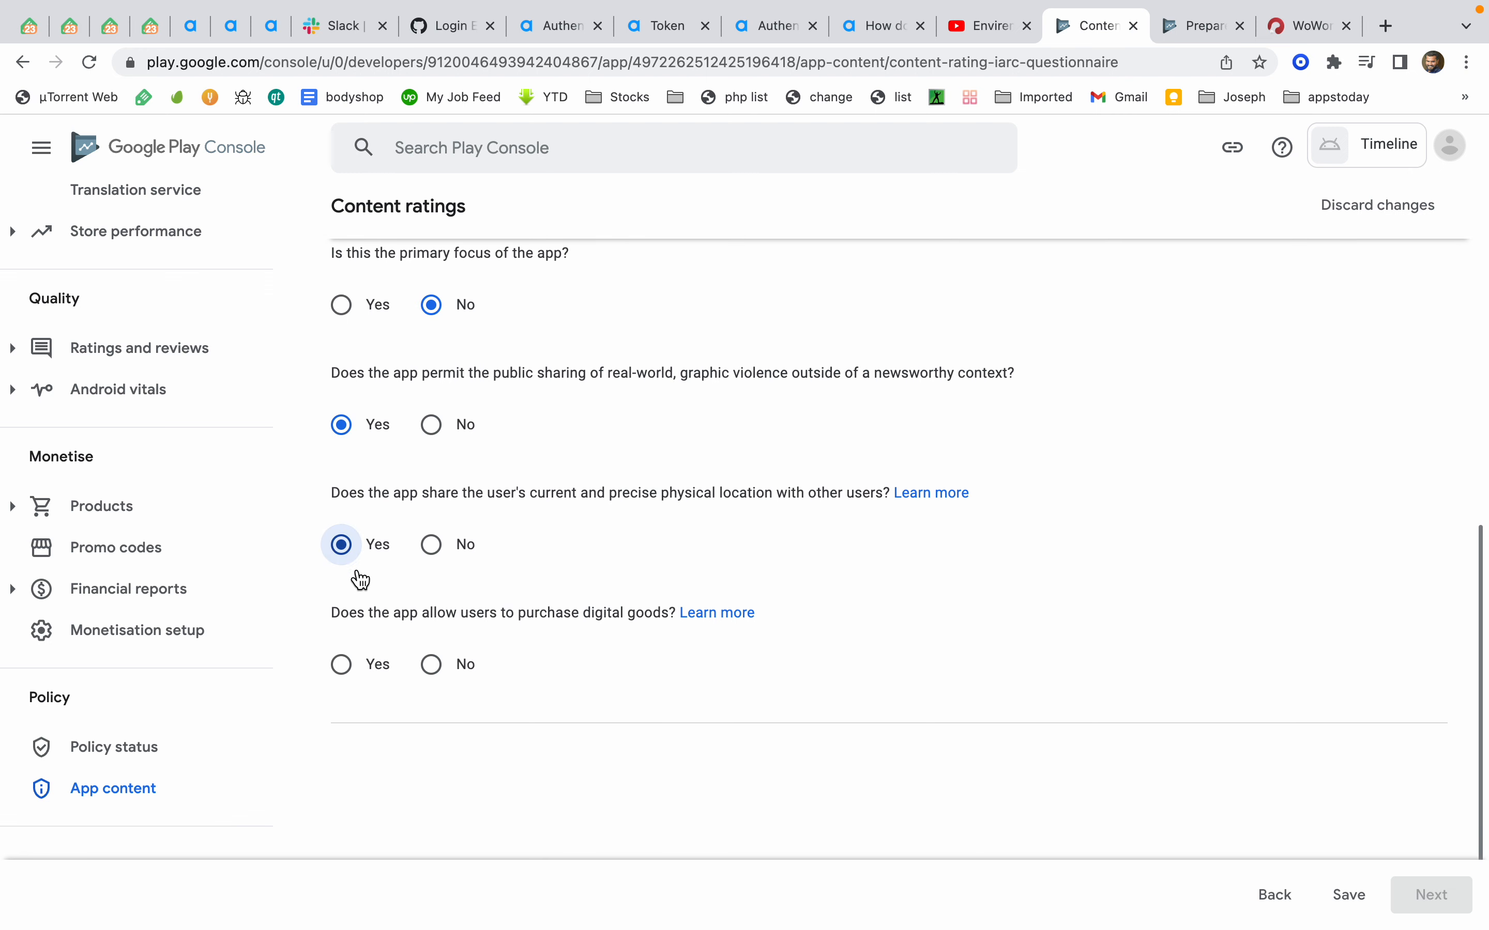
left_click(347, 666)
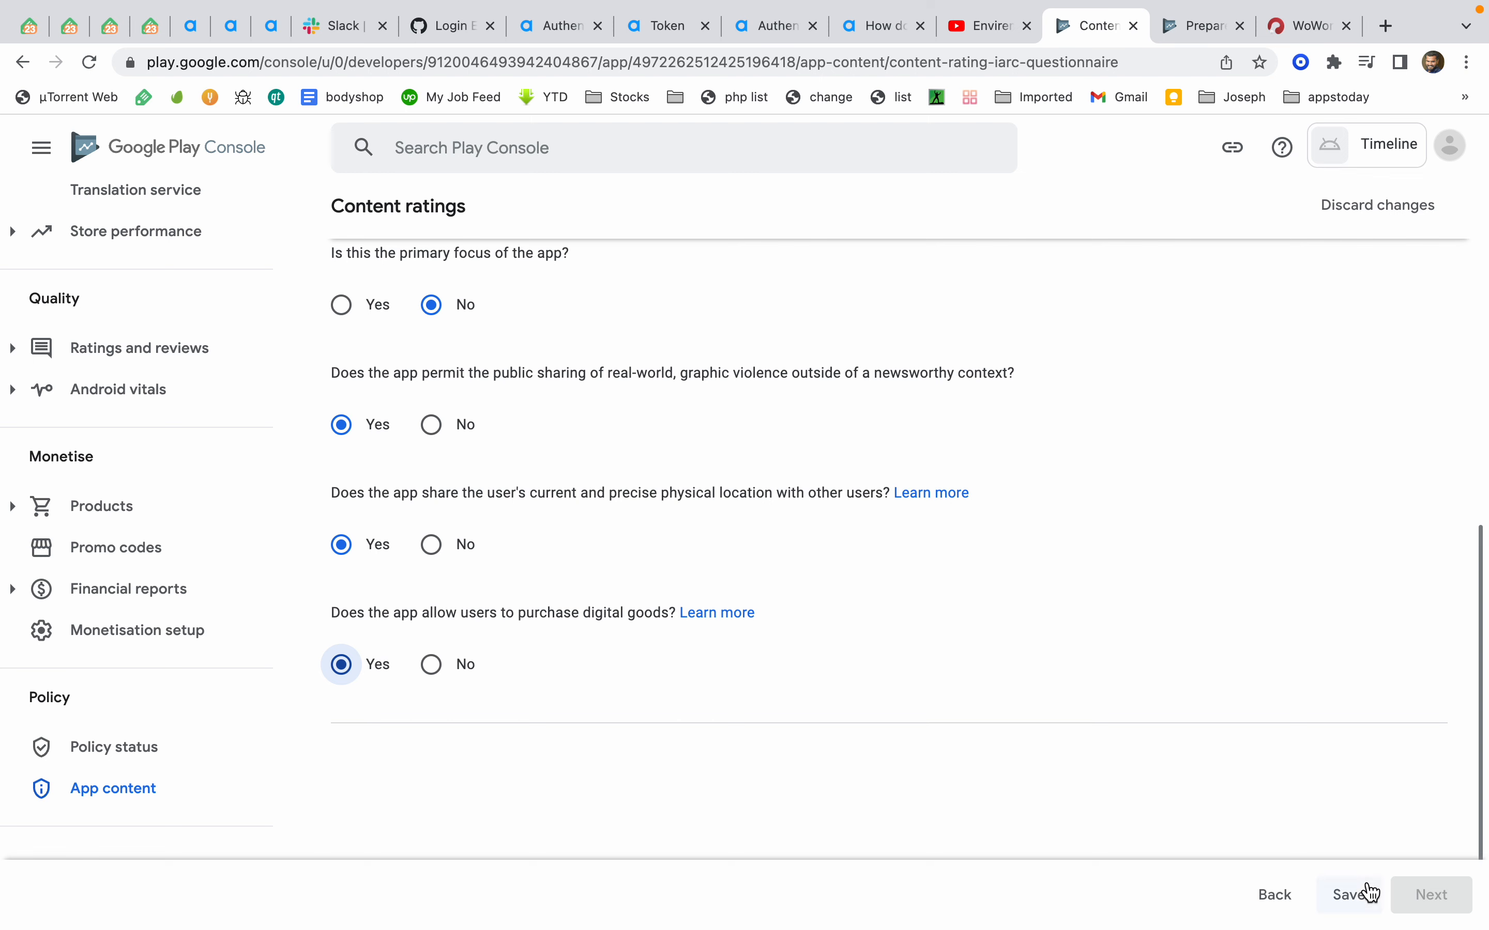
left_click(1354, 895)
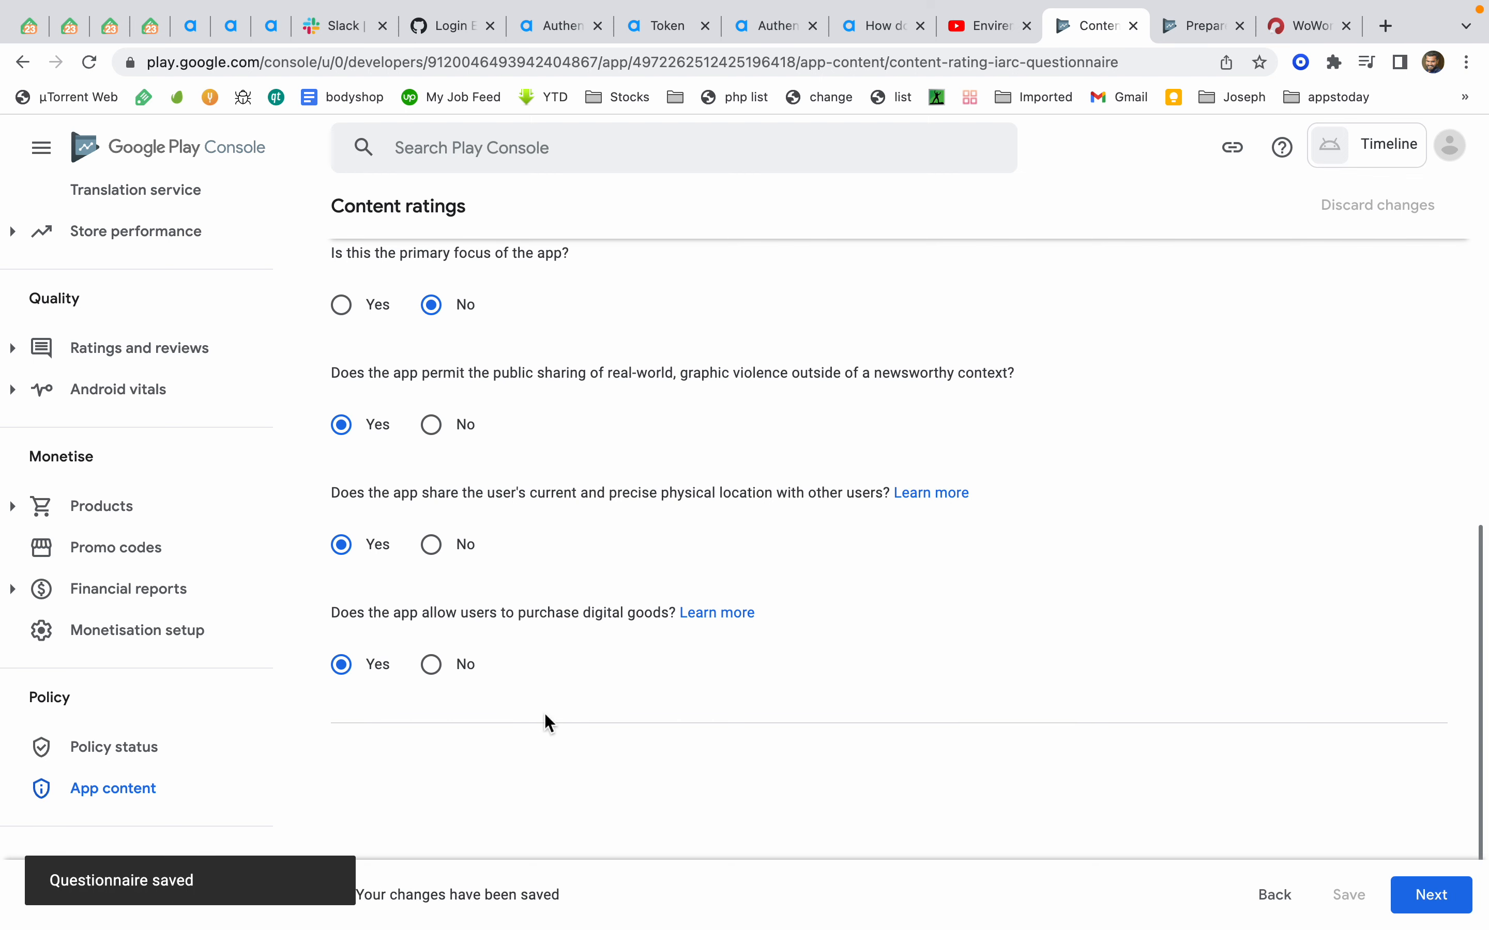
Submit the content rating questionnaire and review the resulting ratings
left_click(1433, 893)
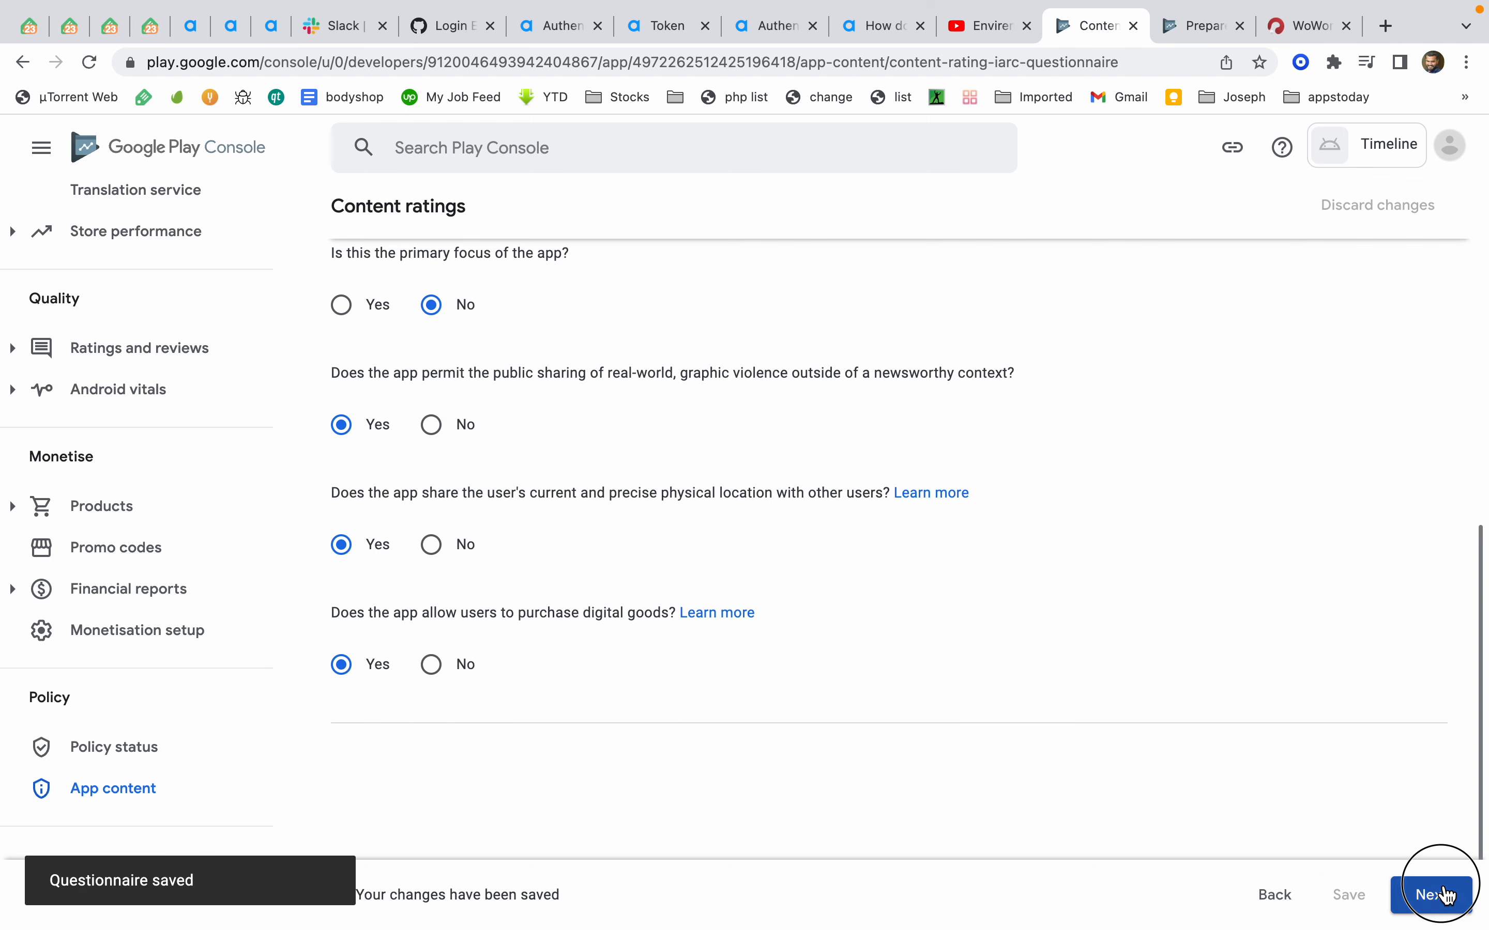
left_click(1415, 886)
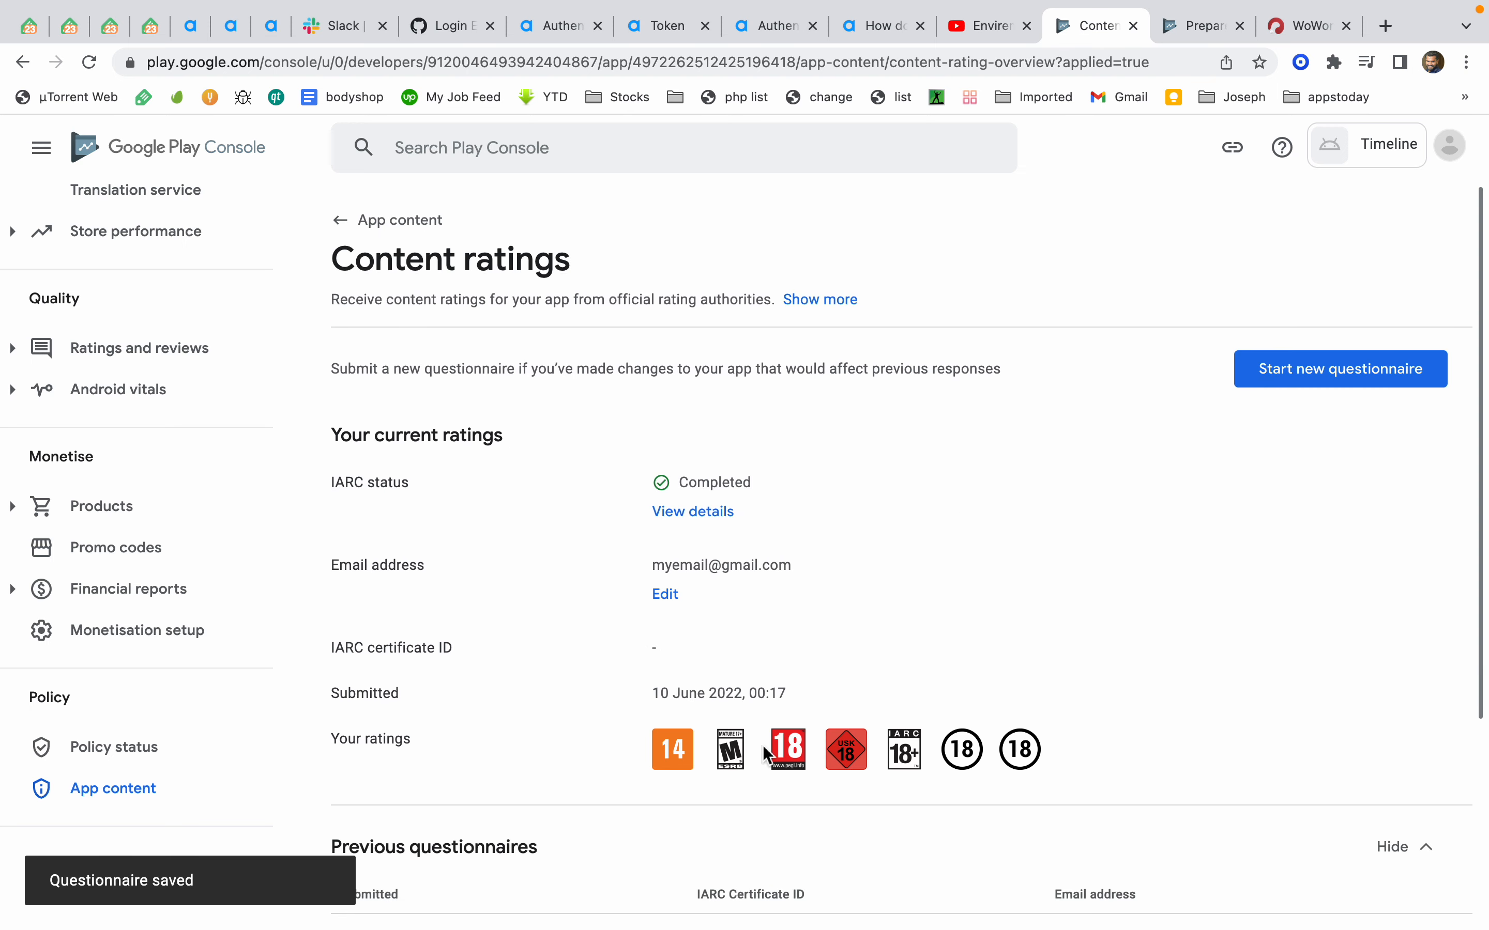
scroll(1017, 750, "down", 3)
scroll(1040, 565, "up", 3)
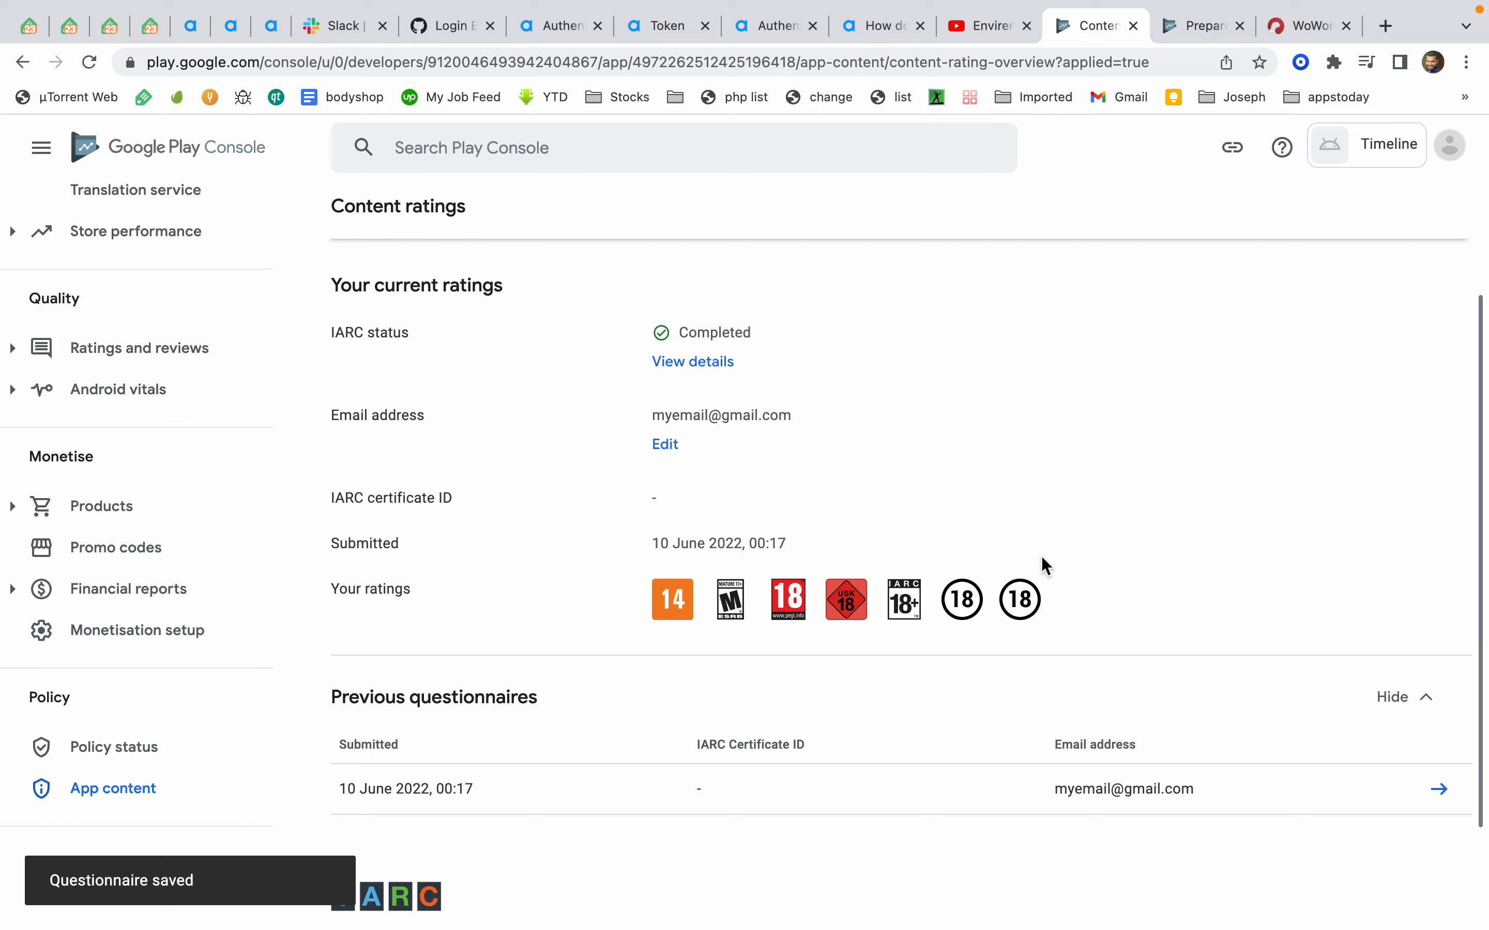
Complete Target audience and content with the 18 and over target age group and save
left_click(148, 807)
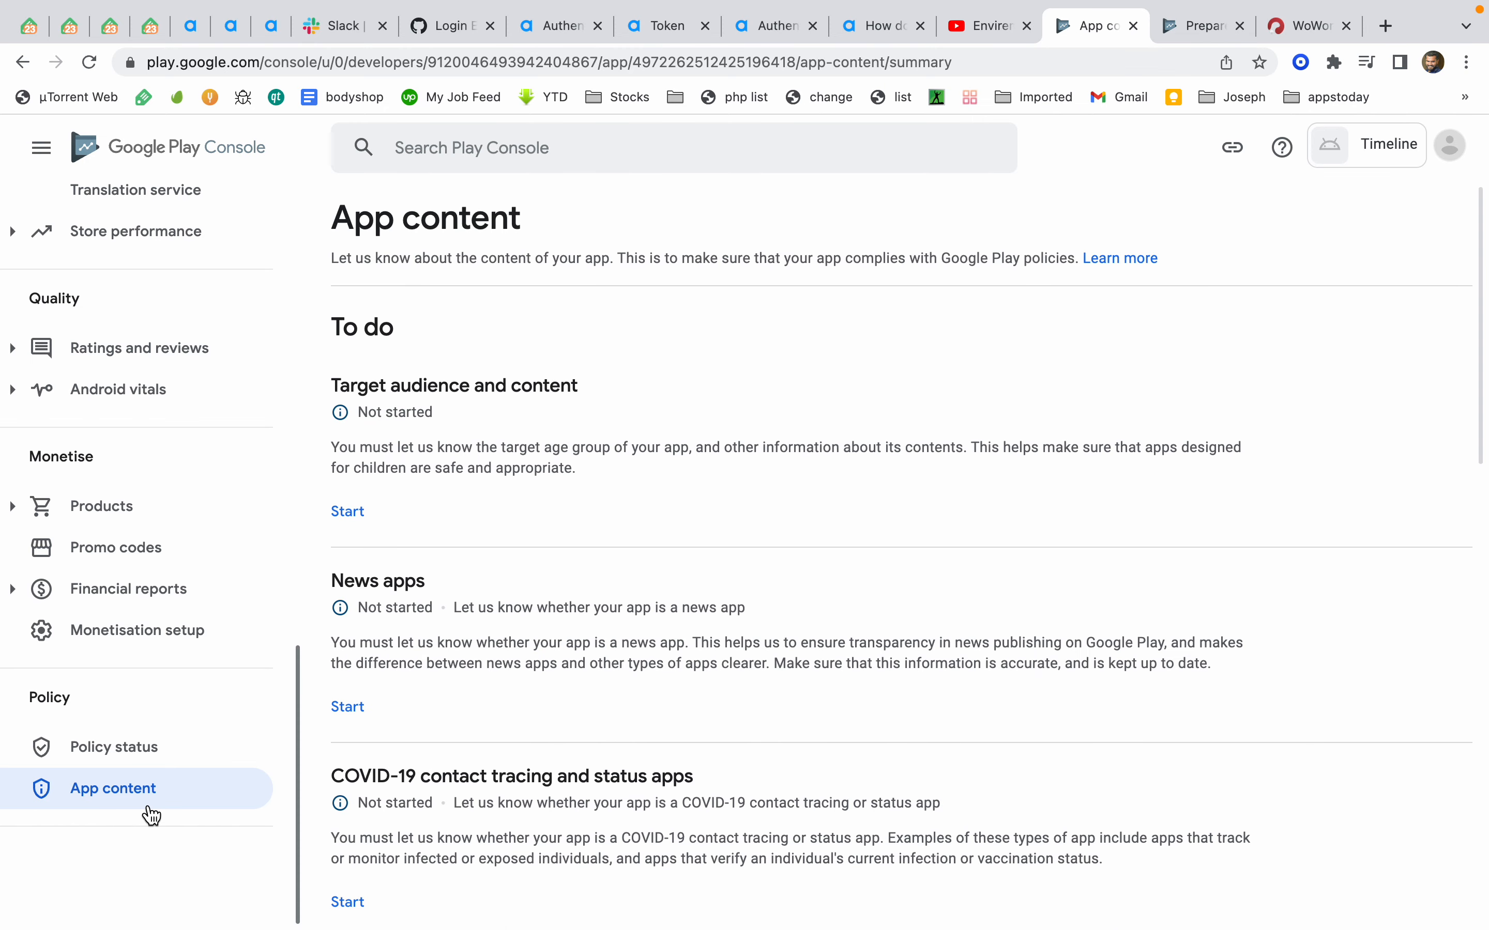
left_click(368, 517)
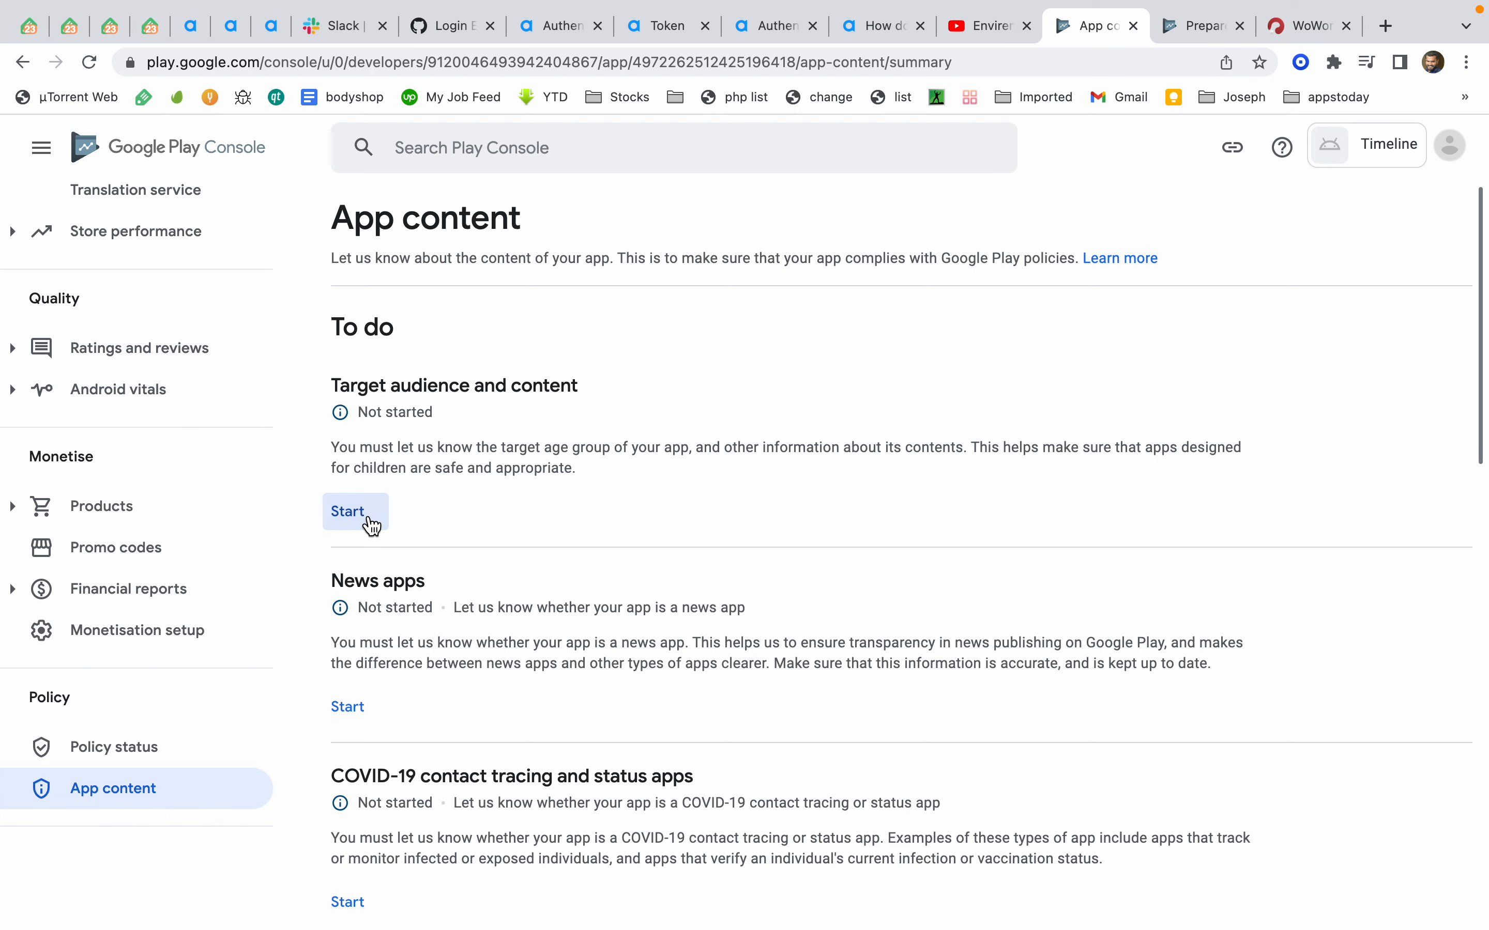
scroll(597, 591, "down", 5)
left_click(647, 623)
left_click(1409, 899)
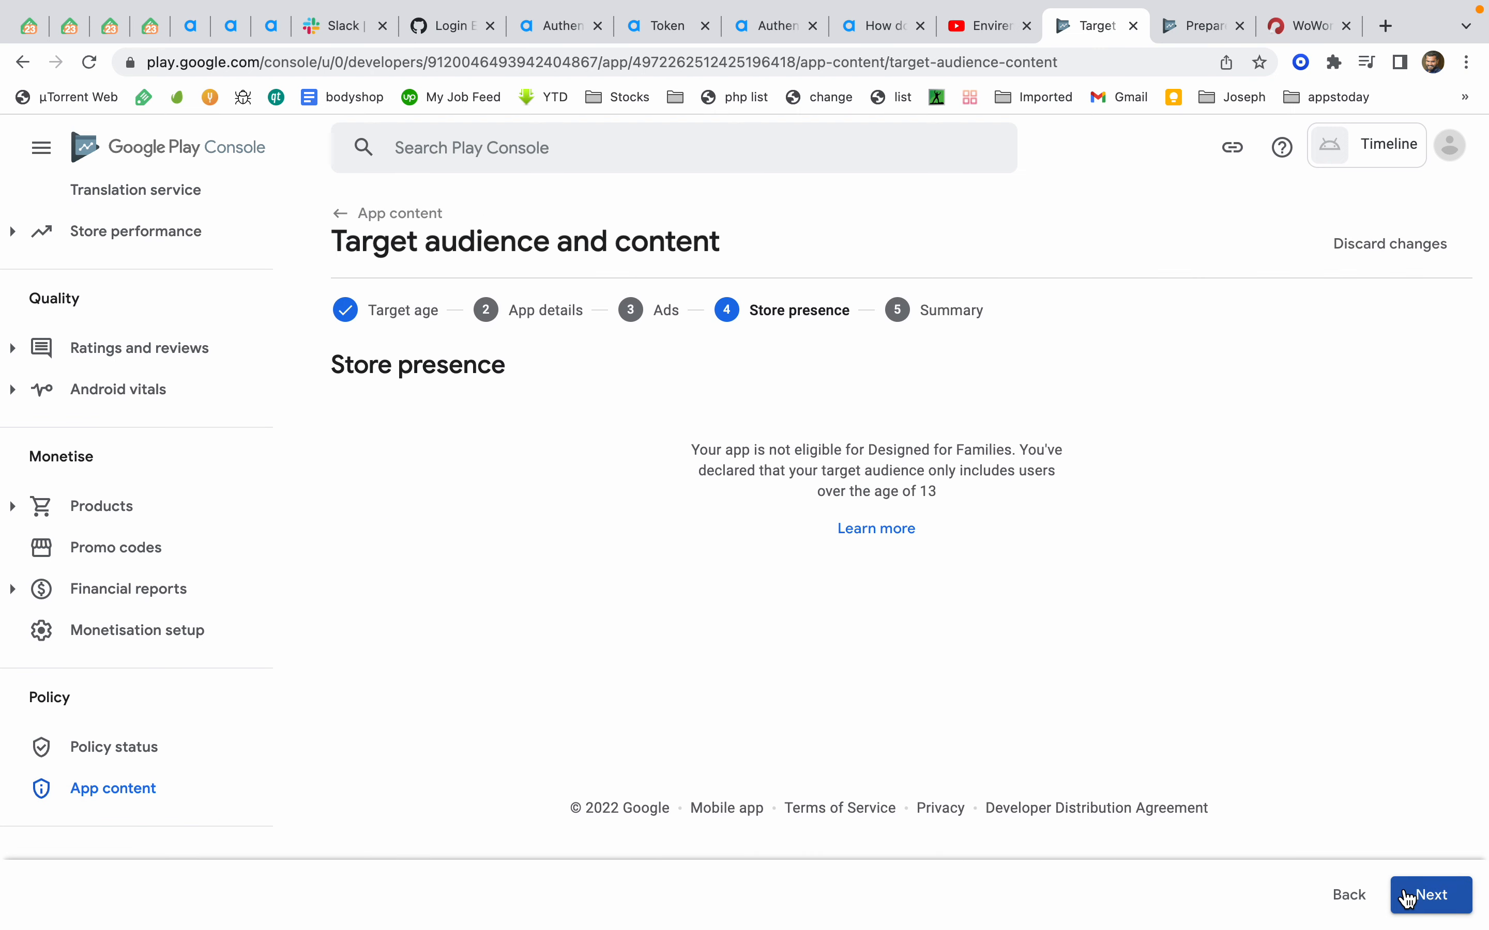
left_click(1430, 895)
left_click(1431, 898)
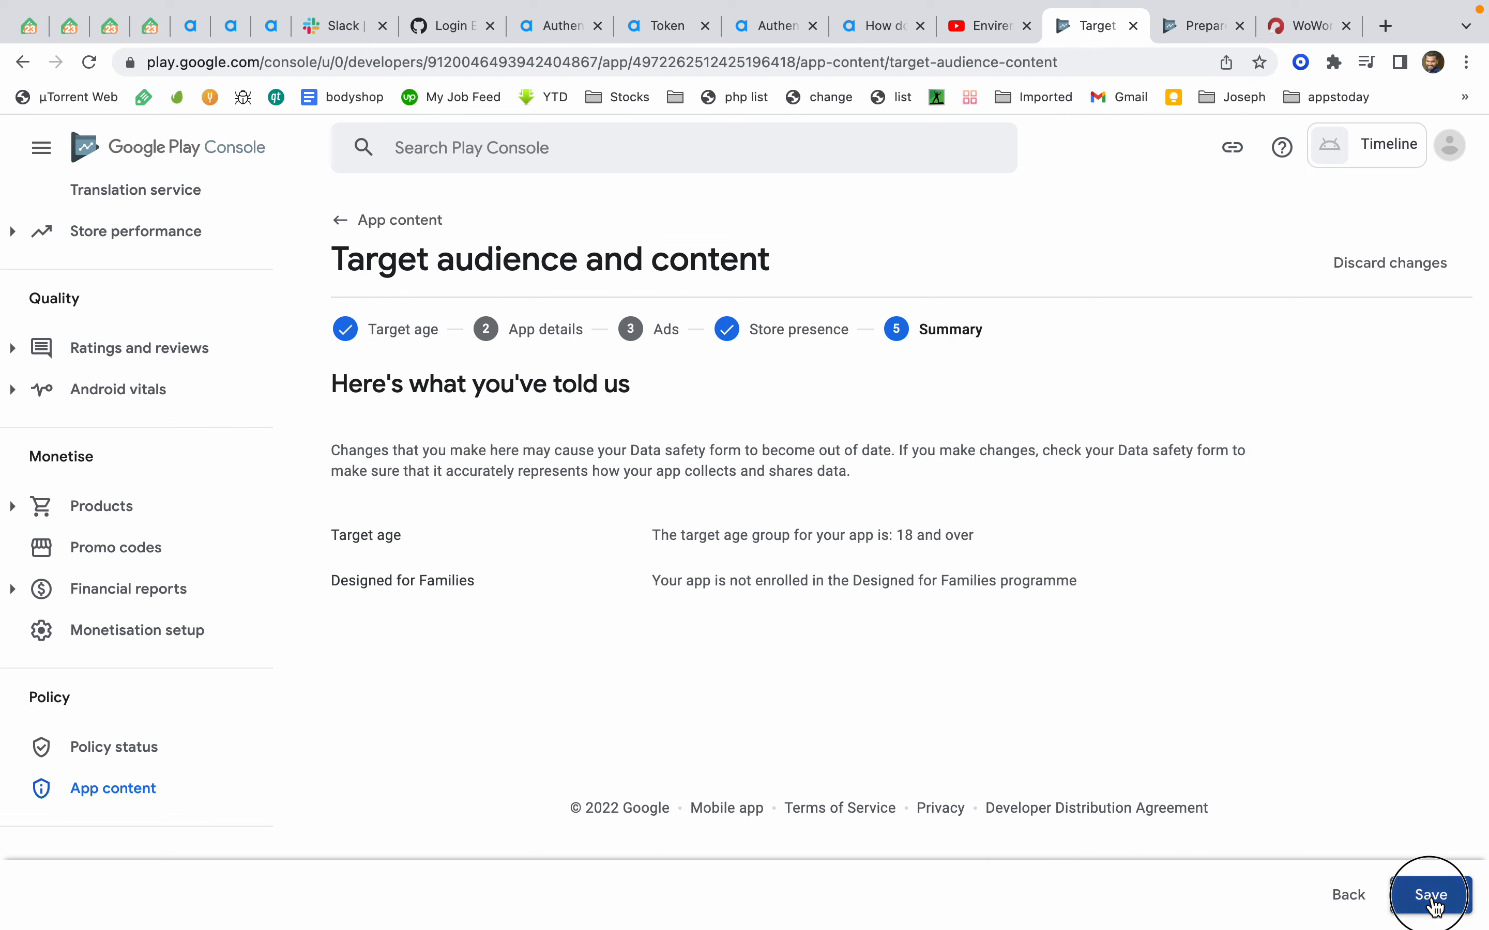
Declare in News apps that the app is not a news app and save
left_click(137, 800)
left_click(371, 525)
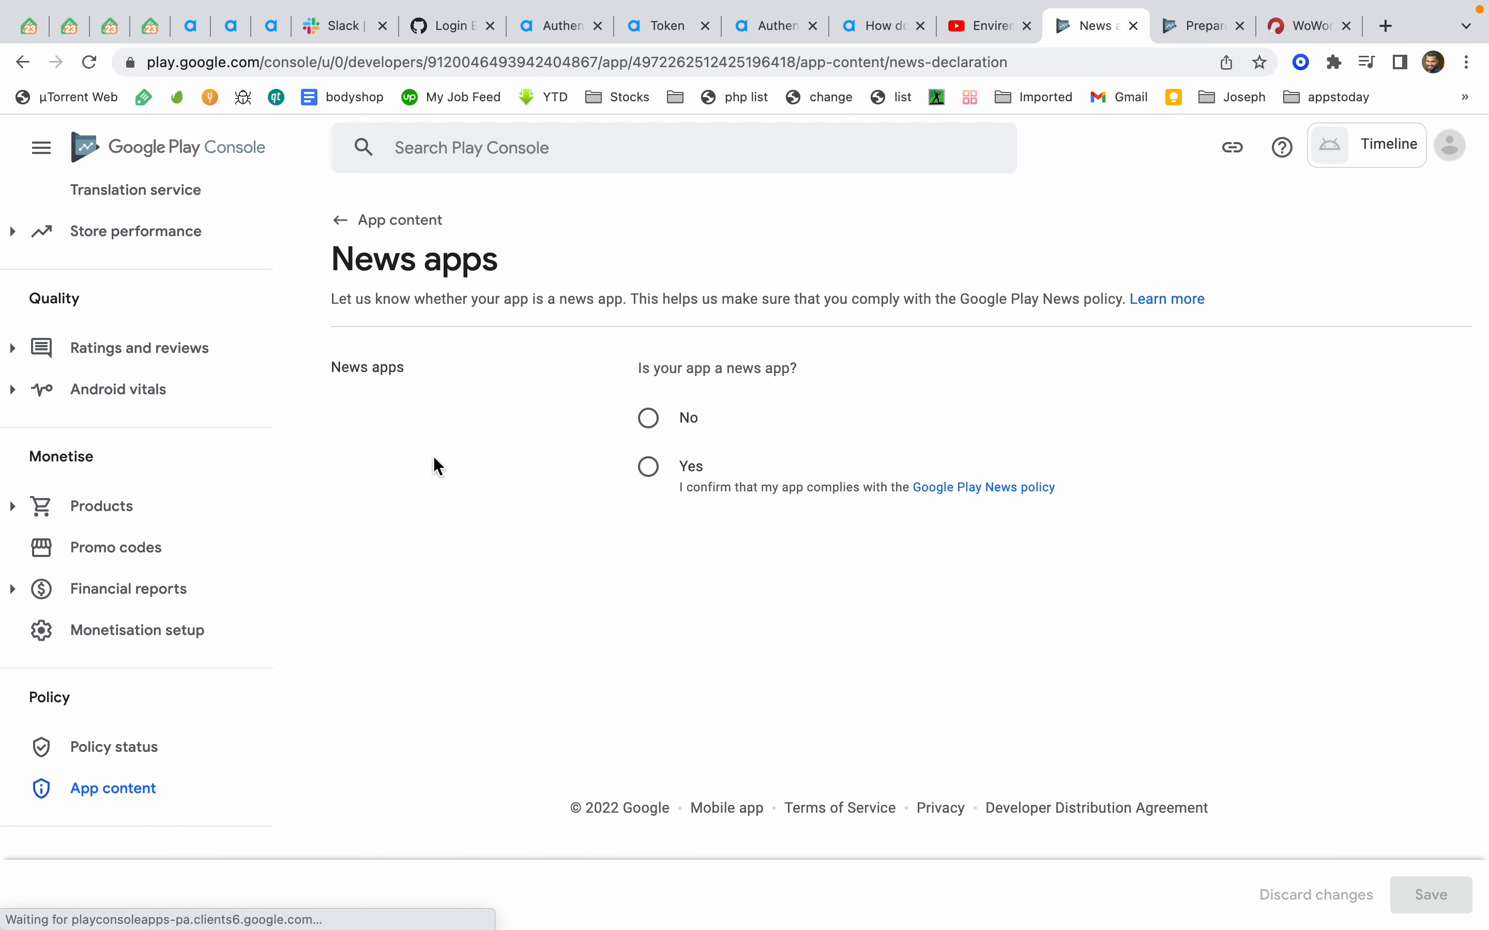
left_click(646, 420)
left_click(1429, 894)
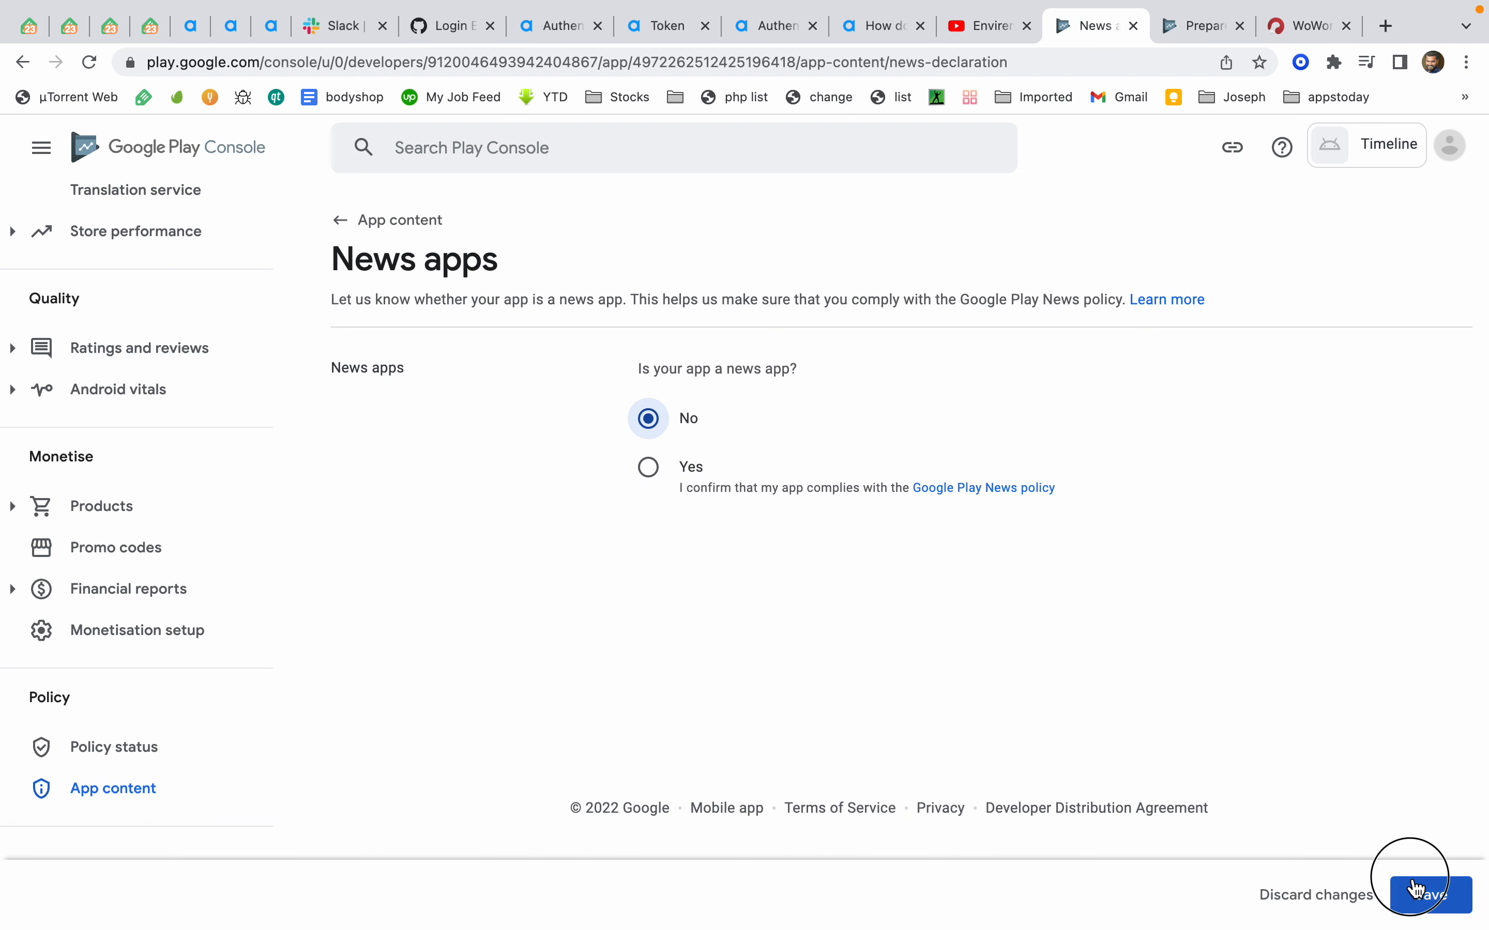
Declare the app is not a publicly available COVID-19 contact tracing or status app and save
left_click(160, 806)
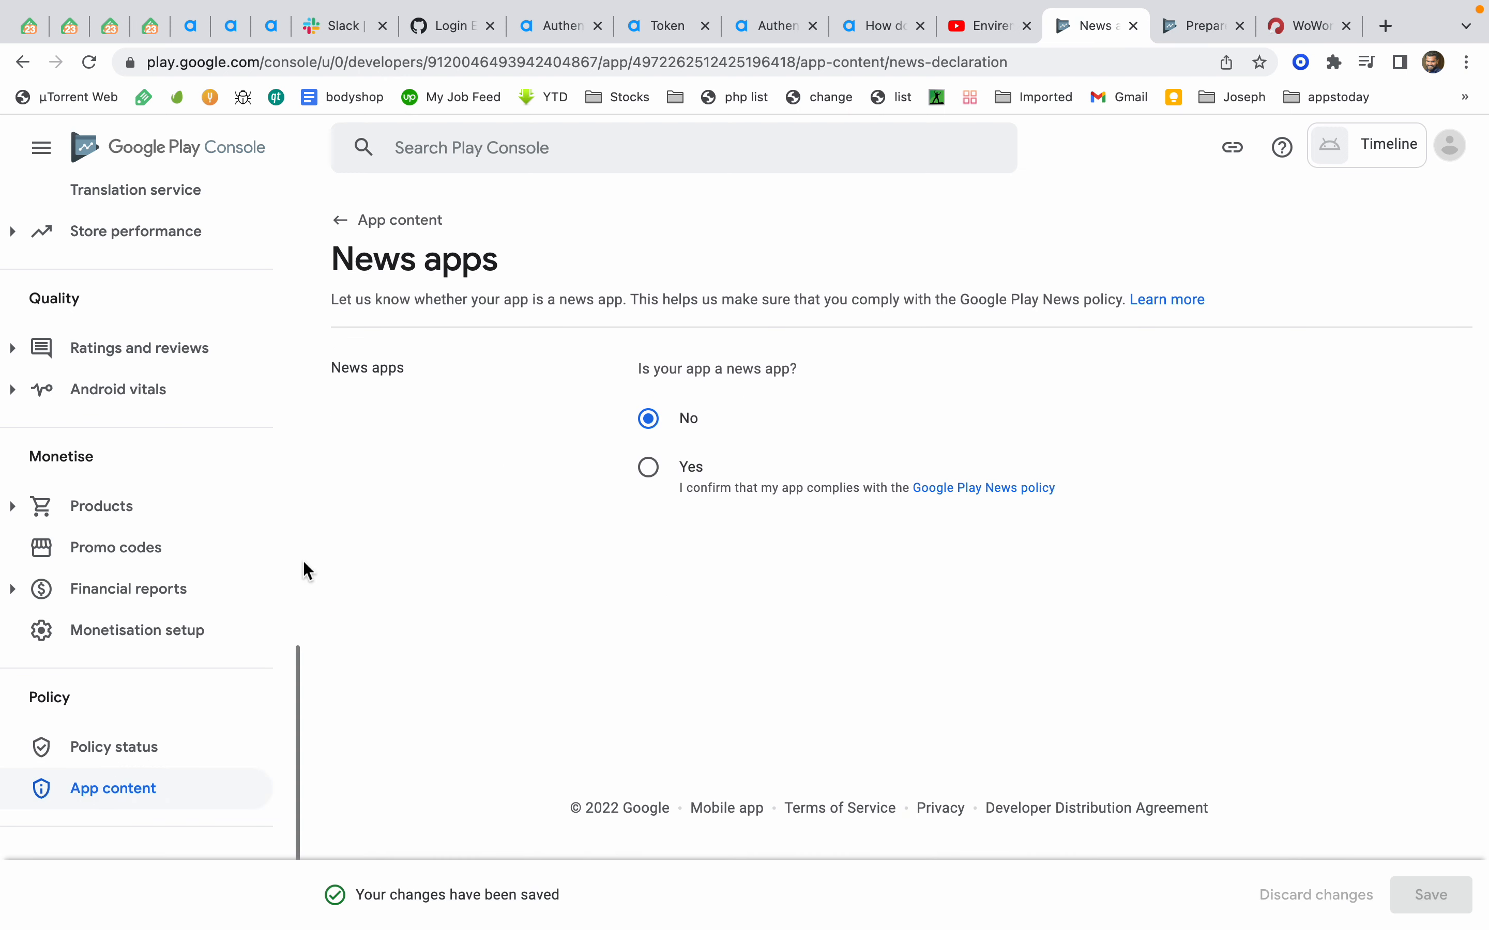
left_click(356, 513)
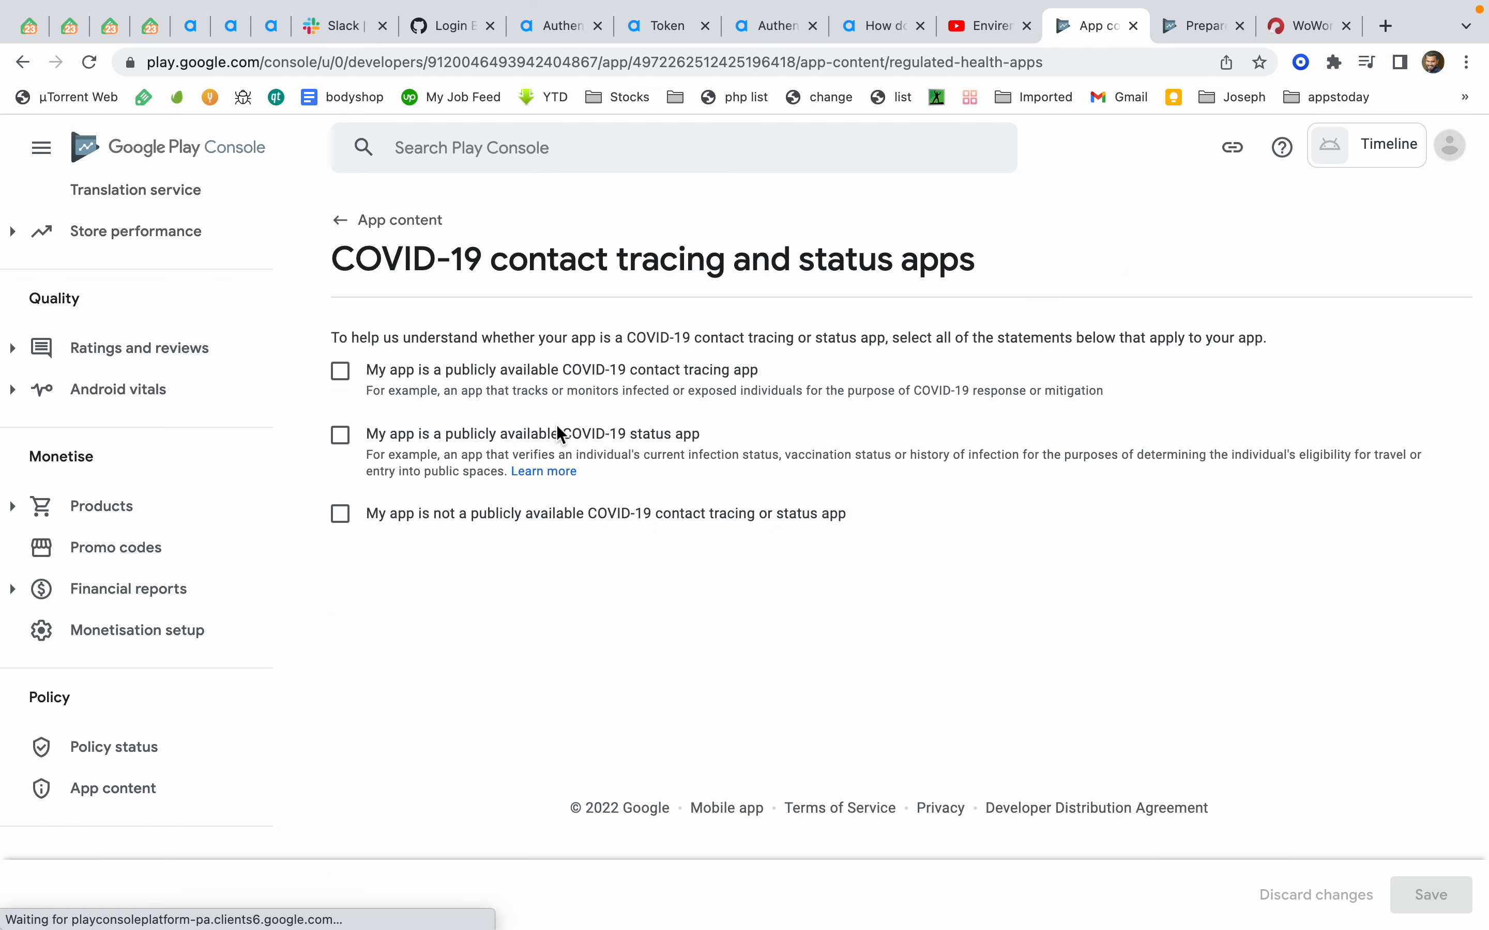
left_click(340, 514)
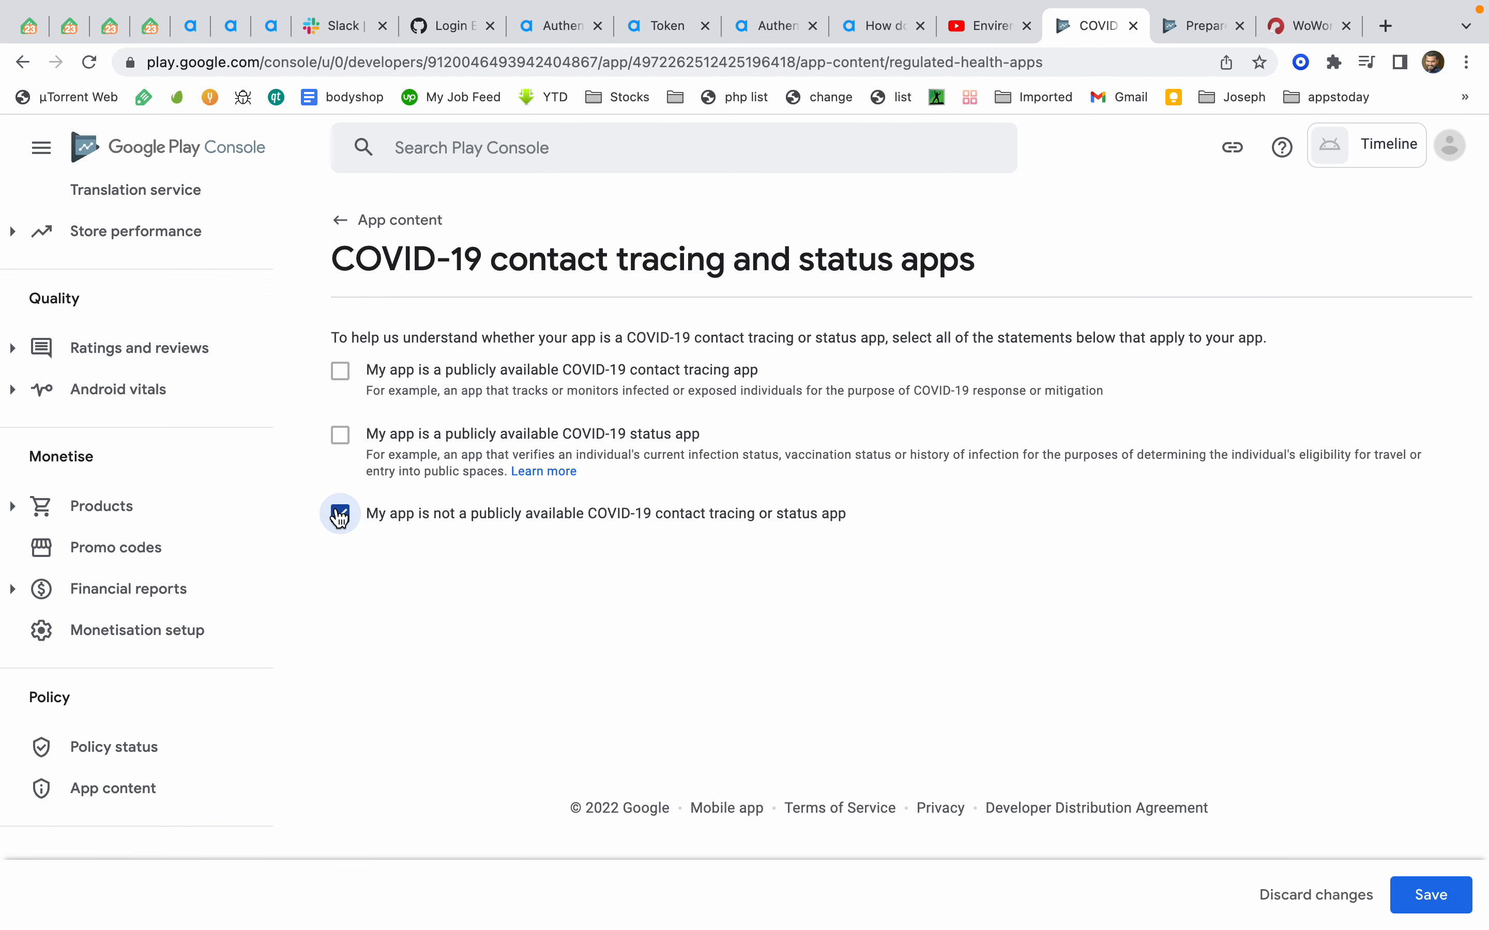
left_click(1428, 899)
Start the Data safety form and continue past the overview to Data collection and security
left_click(69, 794)
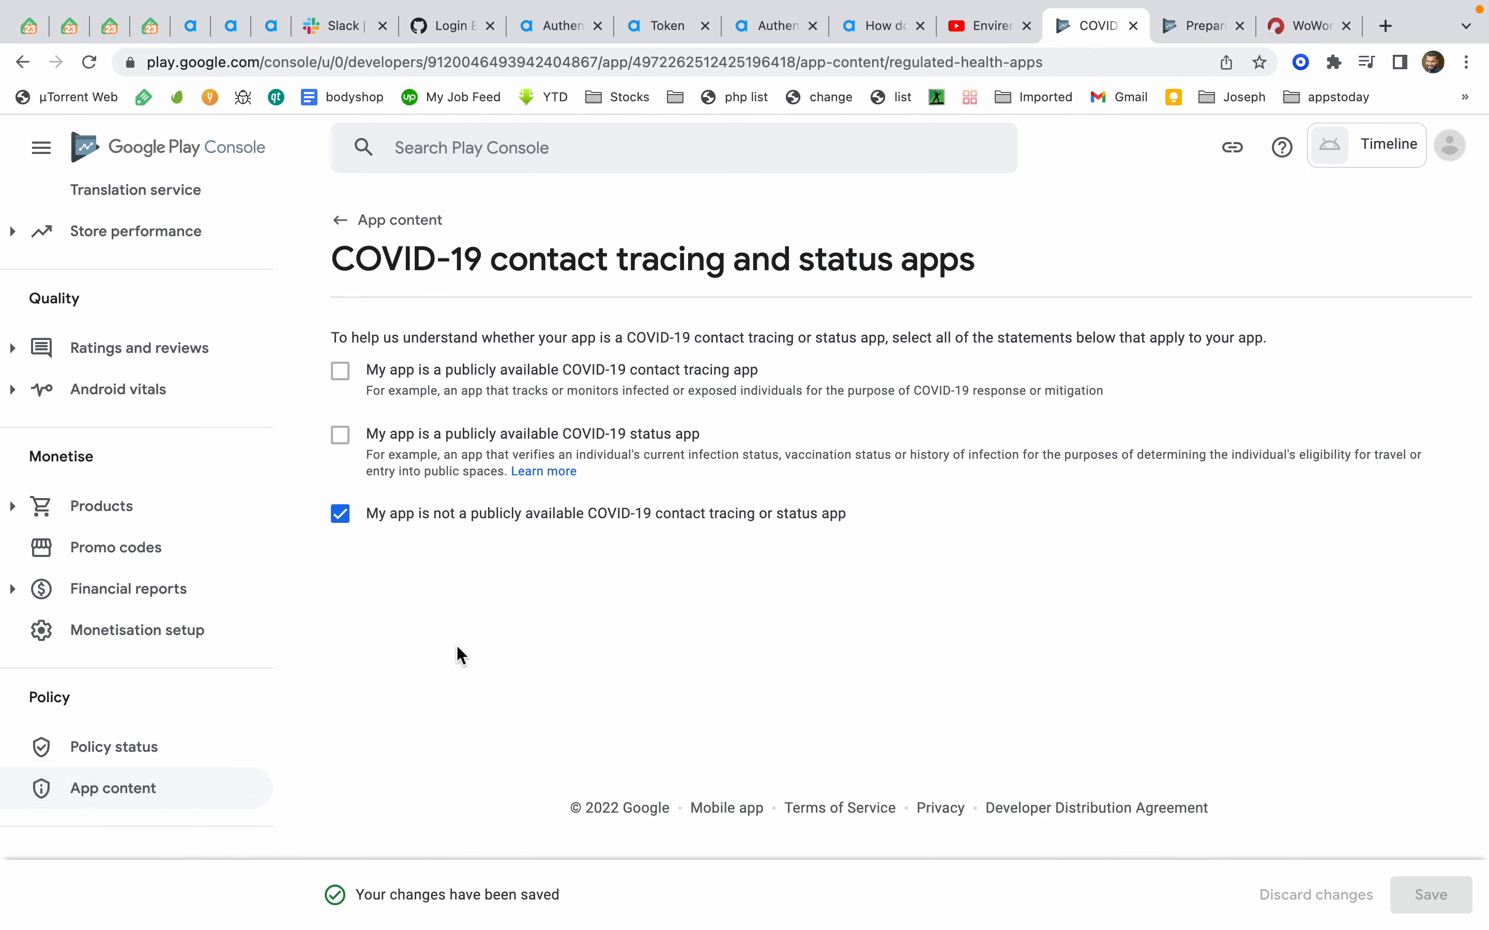
left_click(360, 533)
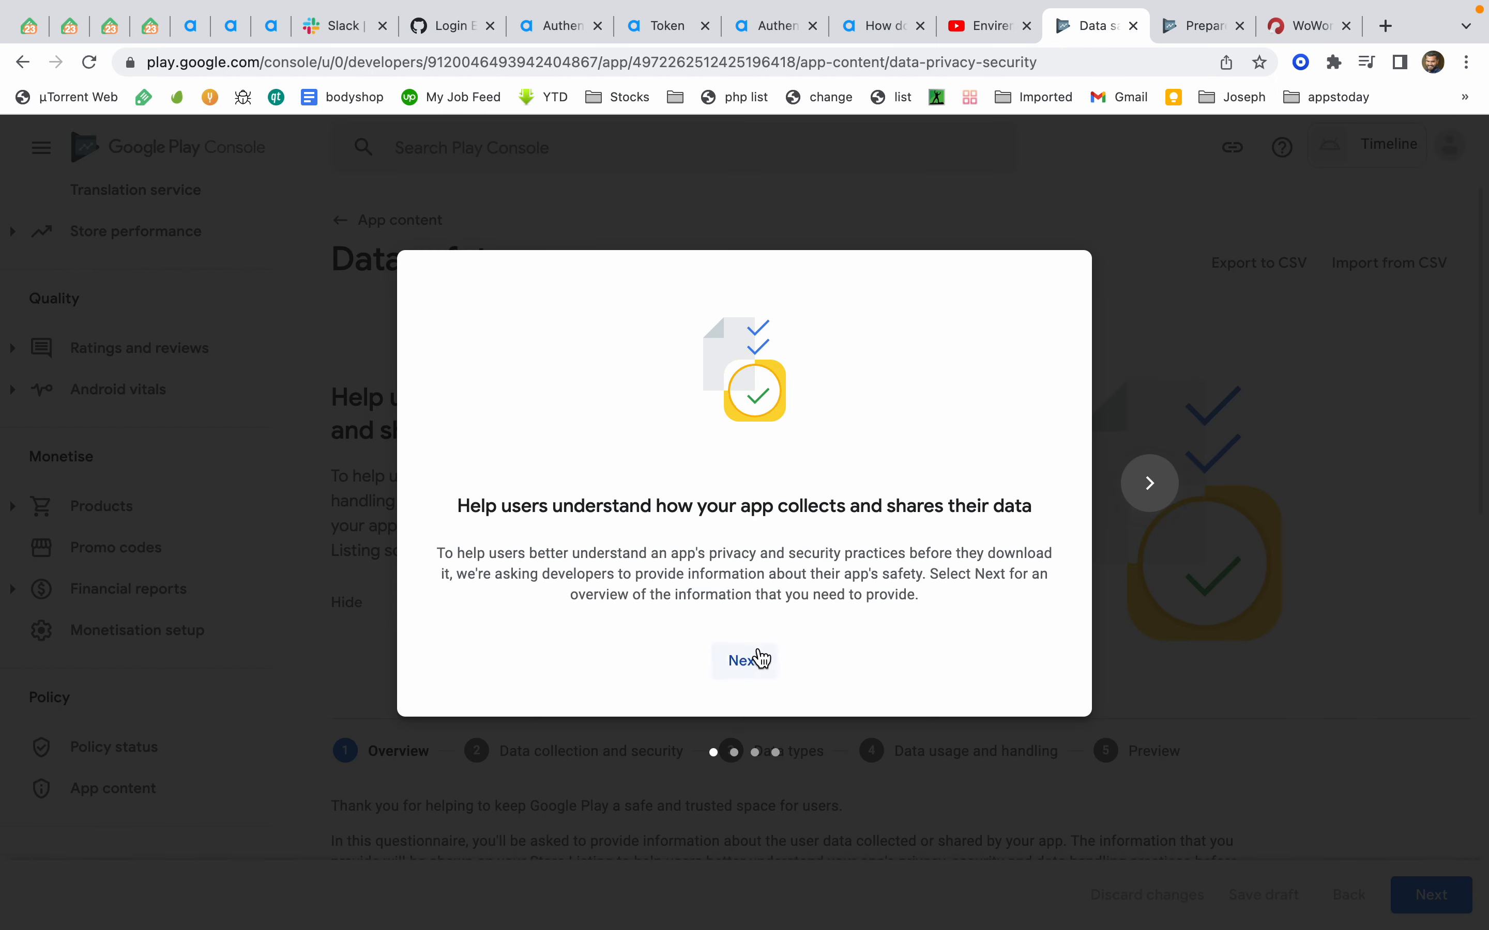
left_click(761, 659)
left_click(755, 660)
left_click(757, 659)
left_click(794, 663)
scroll(1046, 742, "down", 10)
left_click(1420, 892)
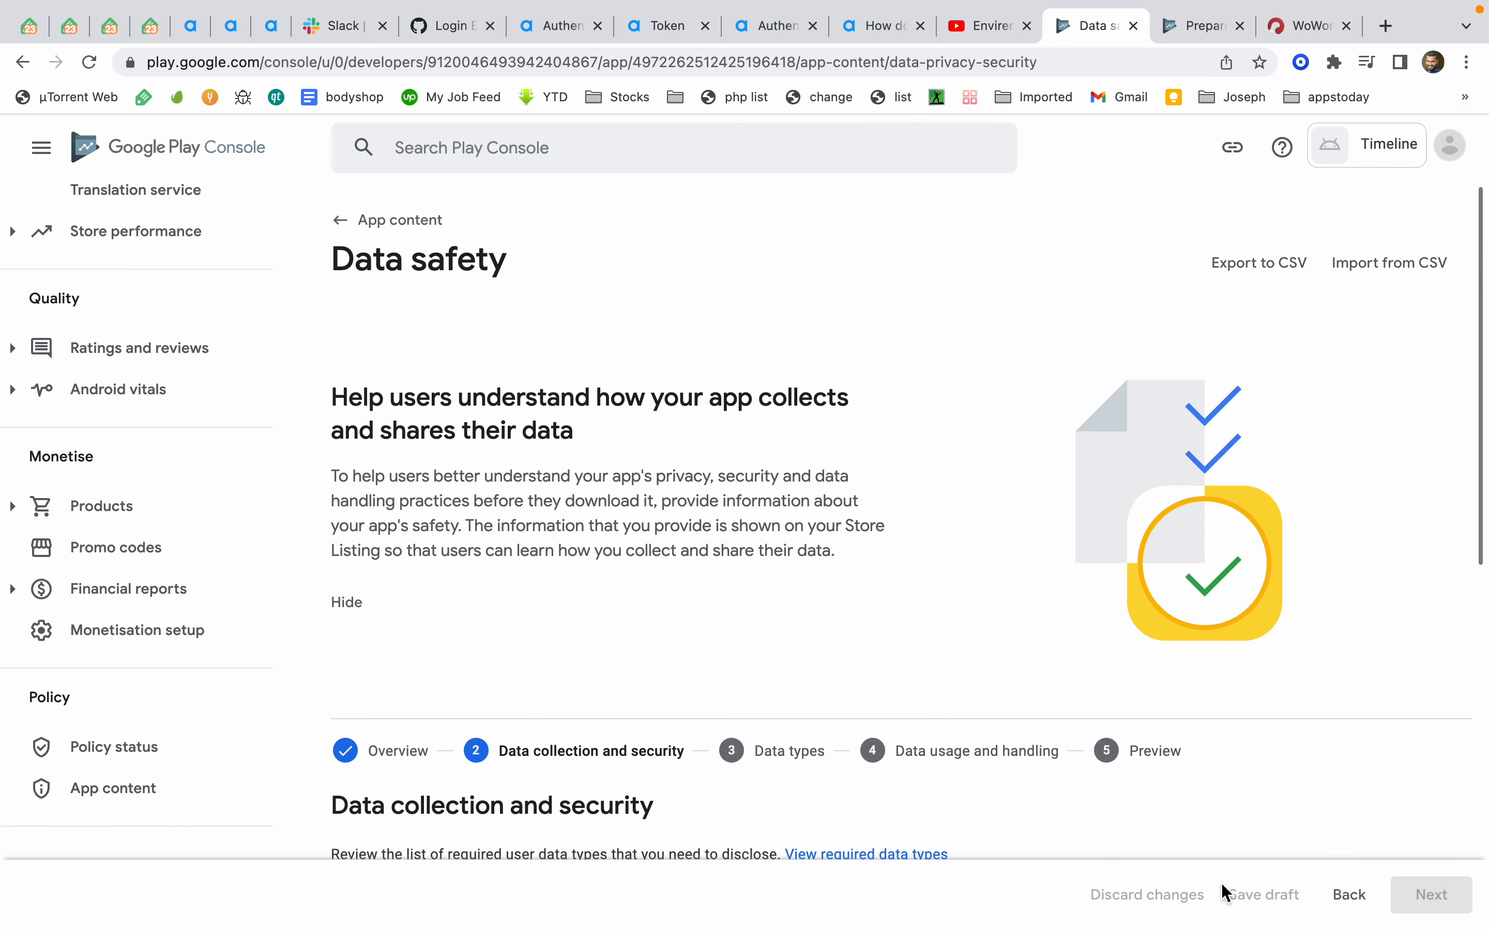
Answer Yes to data collection, encryption in transit and data deletion requests, and continue to Data types
scroll(590, 726, "down", 15)
left_click(342, 574)
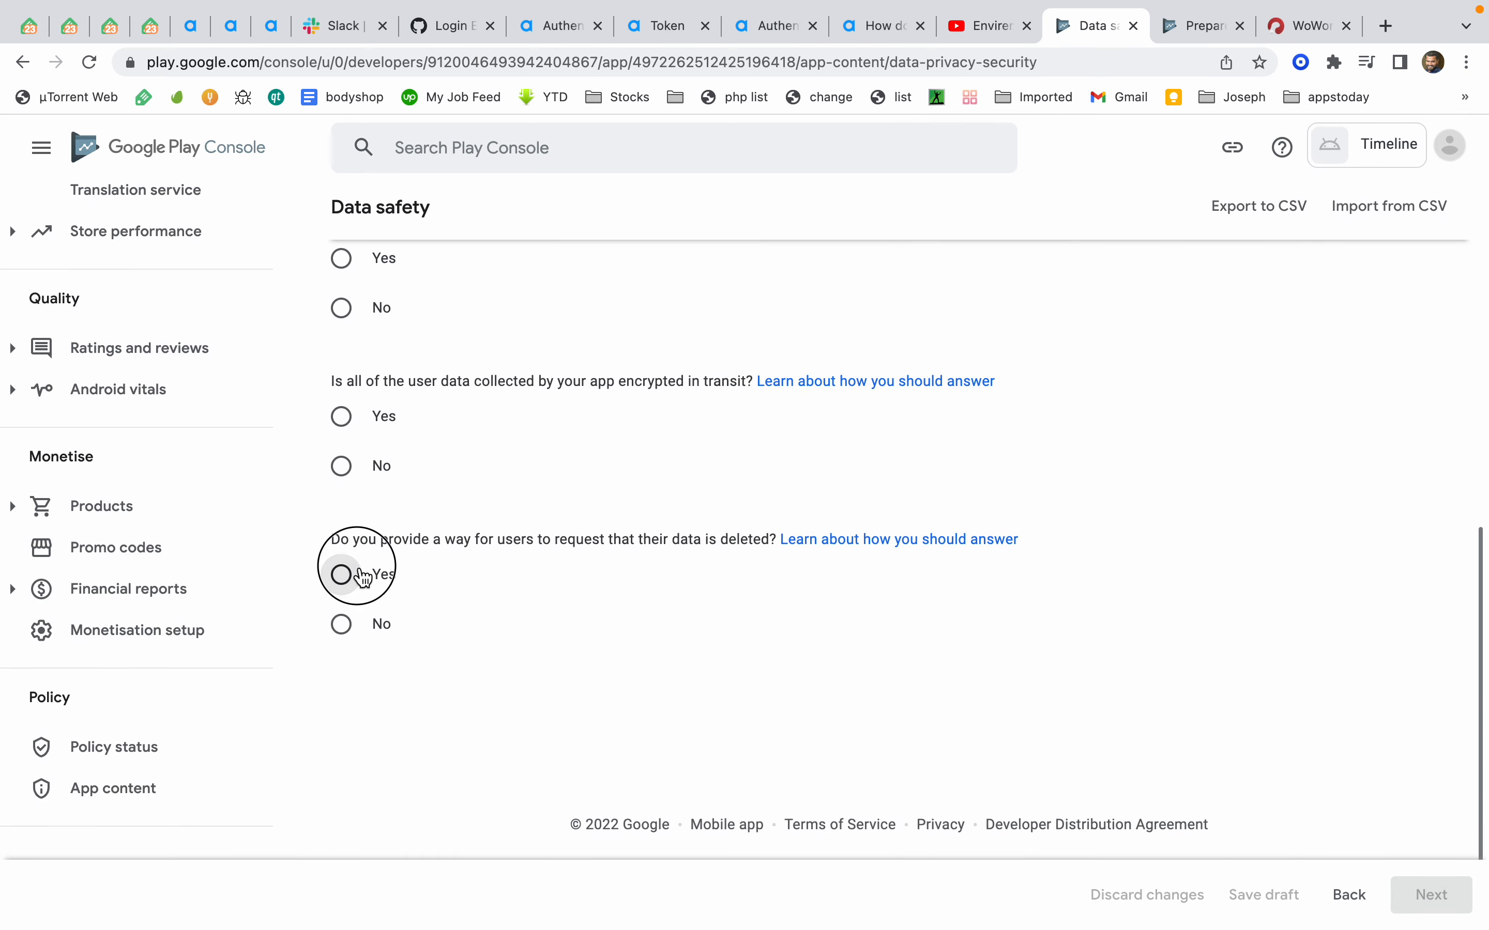
left_click(343, 417)
scroll(357, 439, "up", 3)
scroll(357, 439, "up", 3)
left_click(342, 583)
left_click(1420, 896)
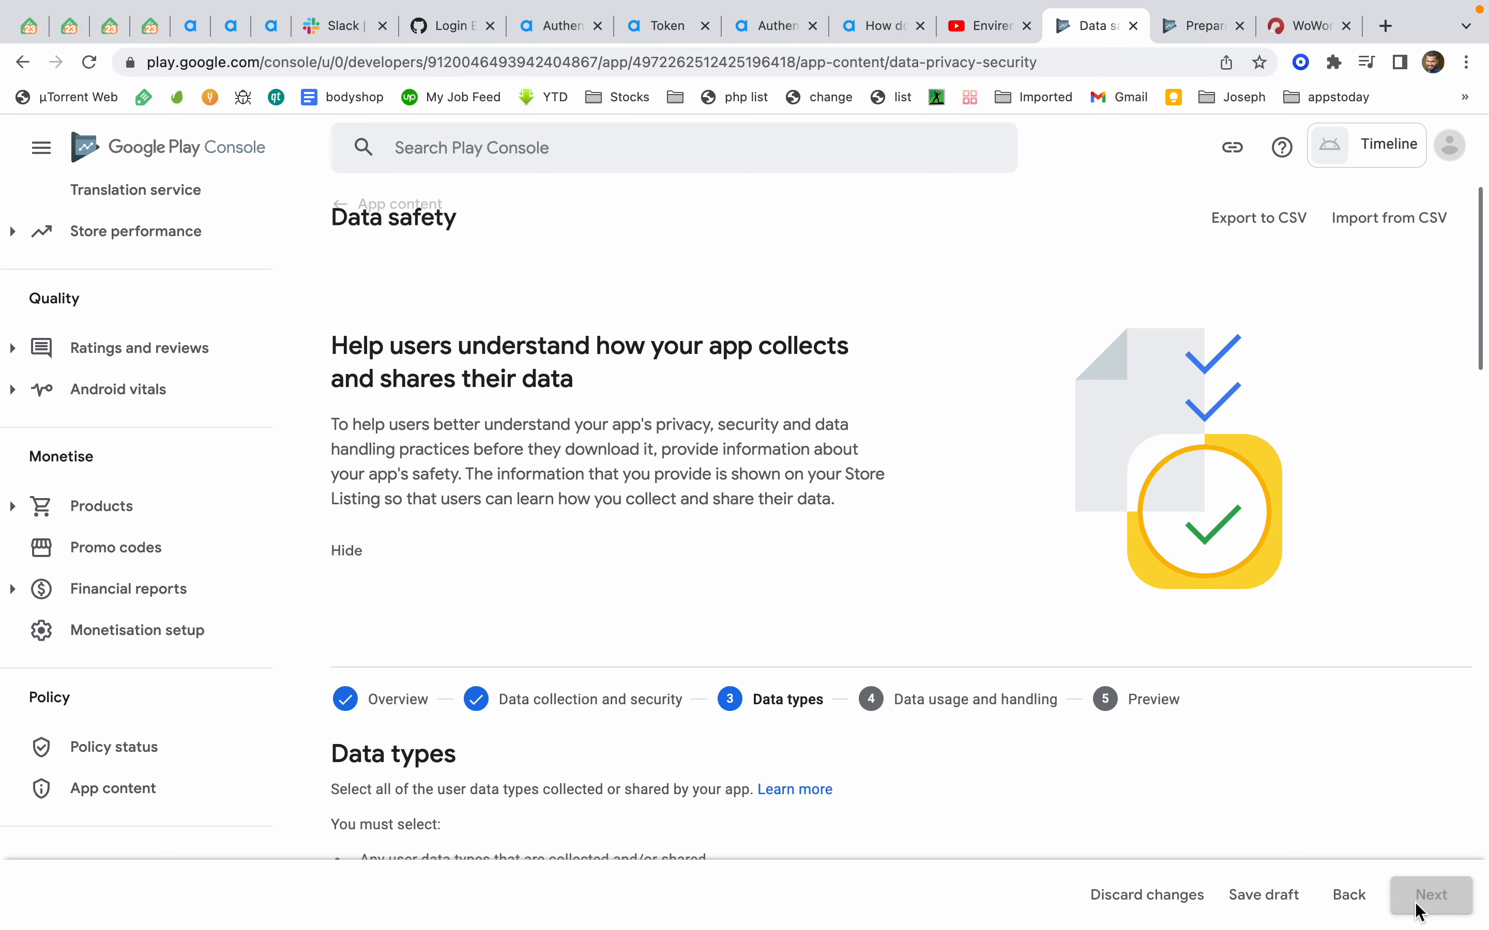
Select Approximate location and Precise location as collected data types
scroll(808, 685, "down", 20)
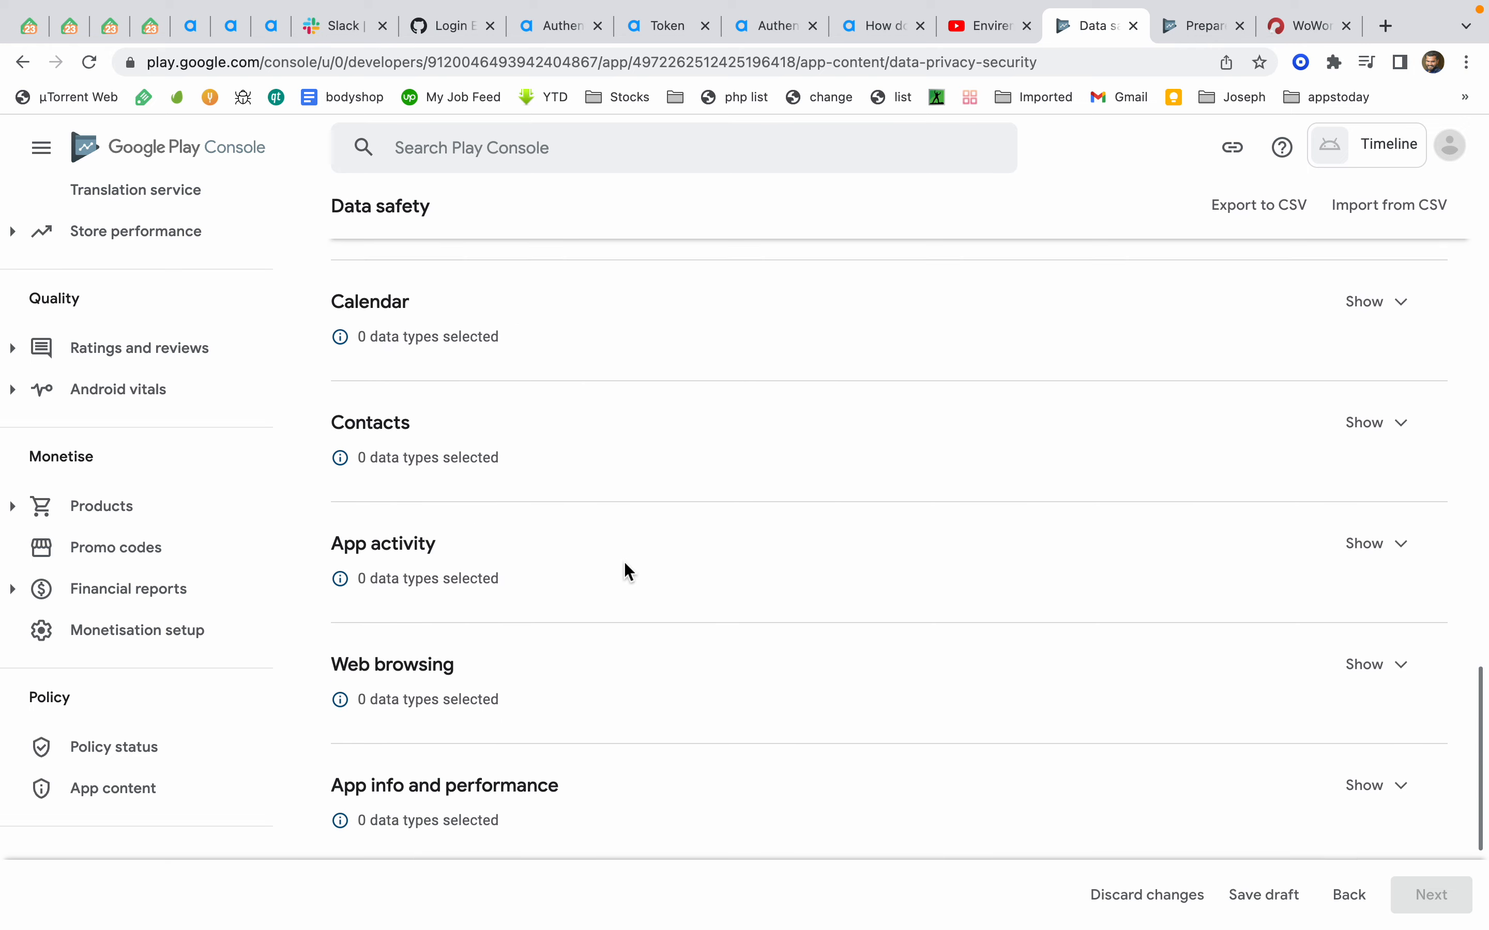
scroll(623, 562, "up", 20)
scroll(487, 622, "down", 10)
scroll(443, 659, "down", 4)
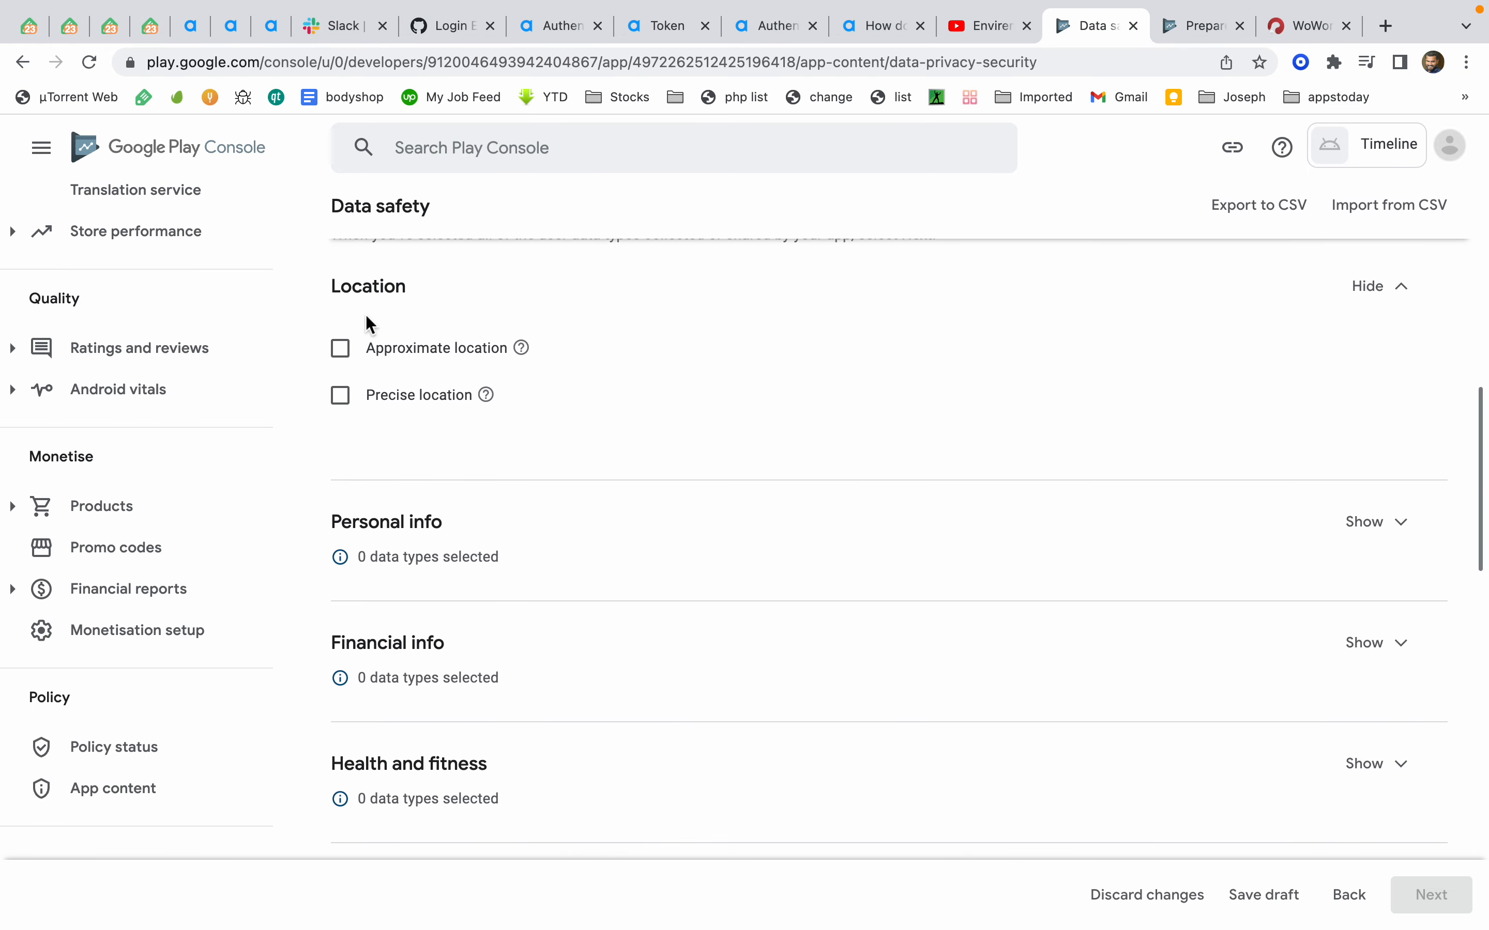
left_click(347, 365)
left_click(346, 411)
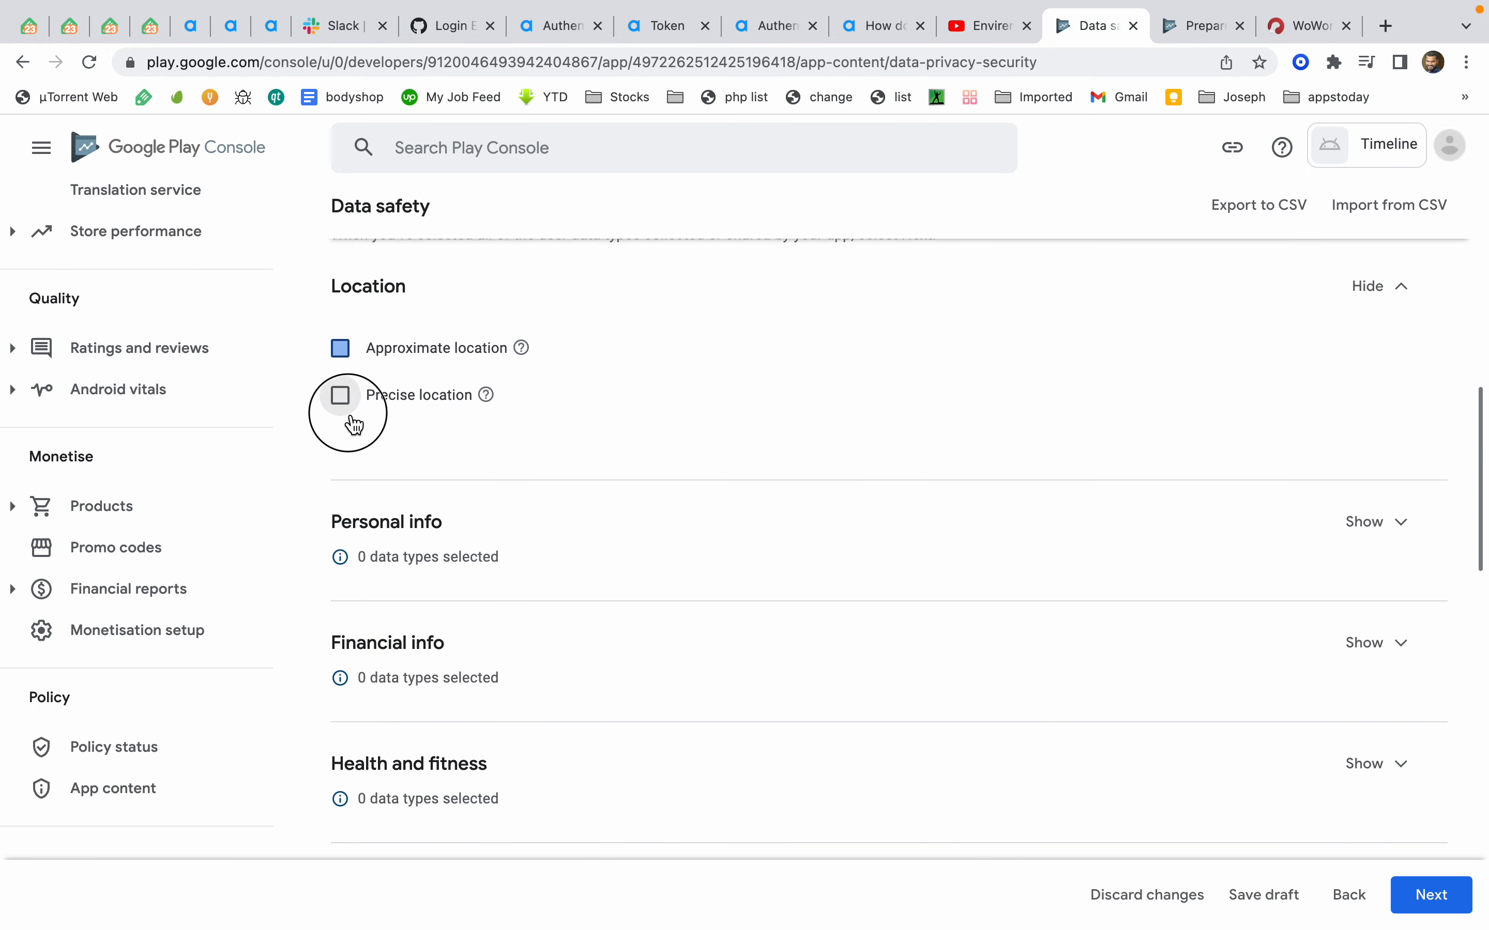
Continue the Data safety form to Data usage and handling and save the draft
left_click(1446, 913)
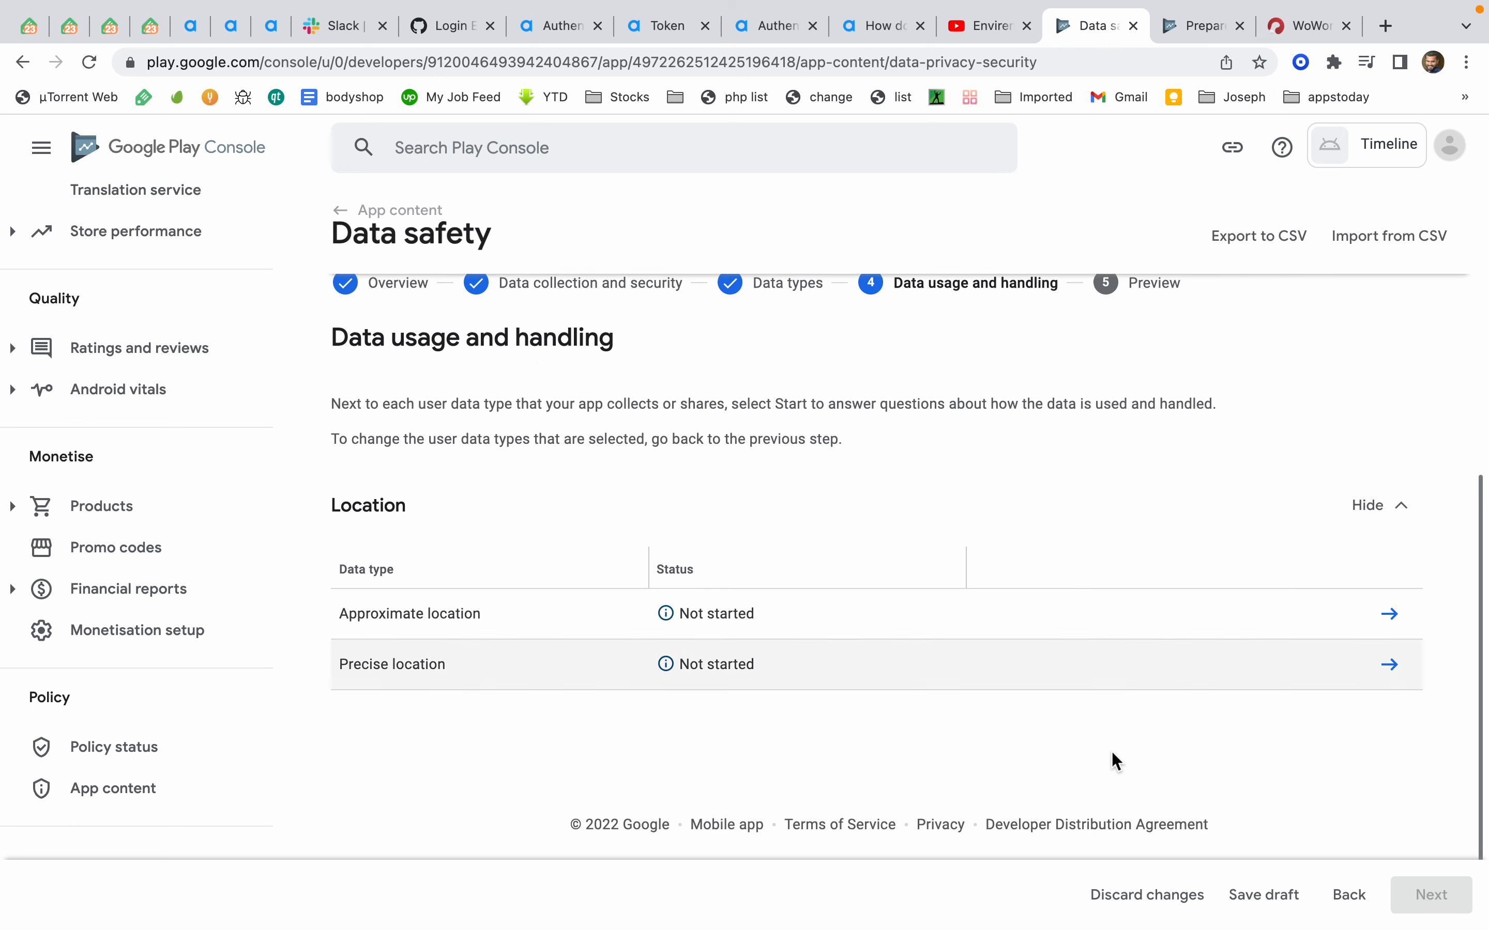
left_click(1280, 899)
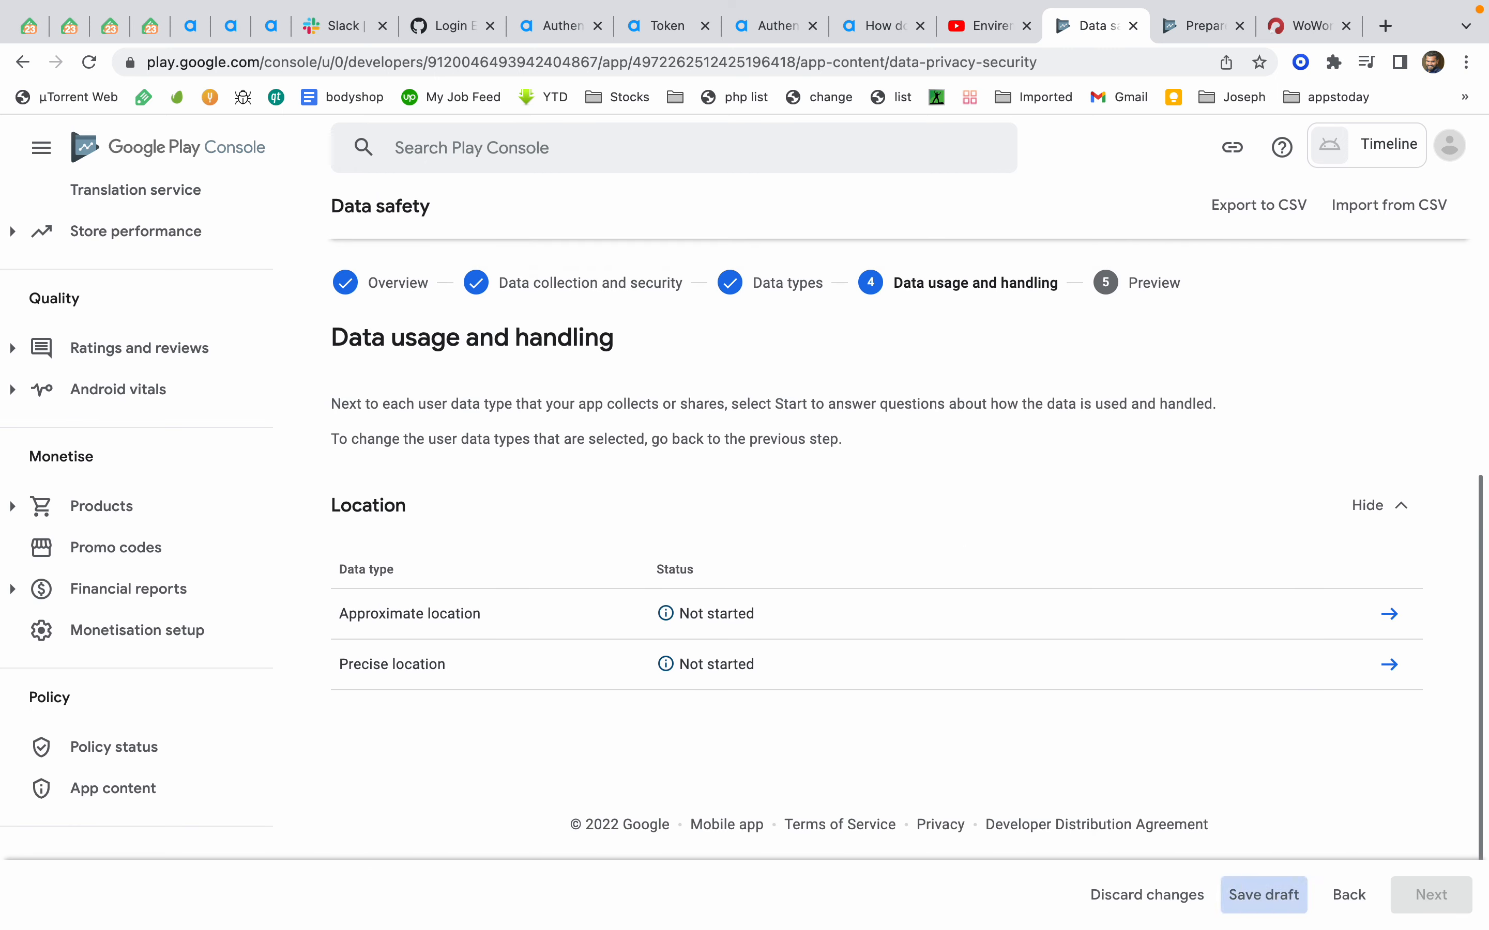
scroll(1189, 614, "up", 5)
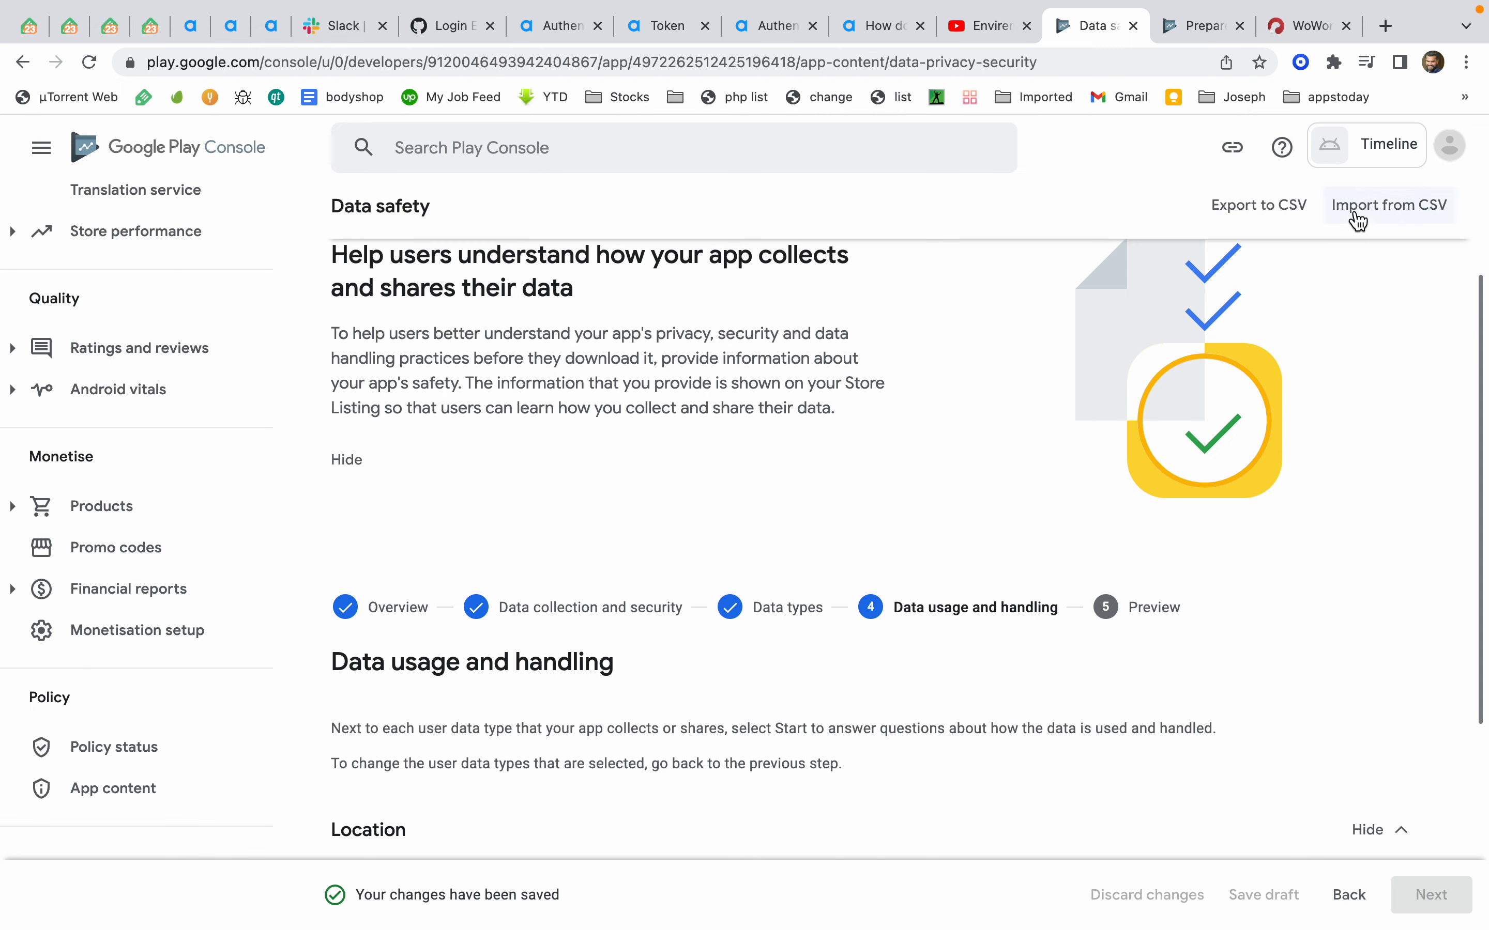
scroll(1013, 573, "down", 5)
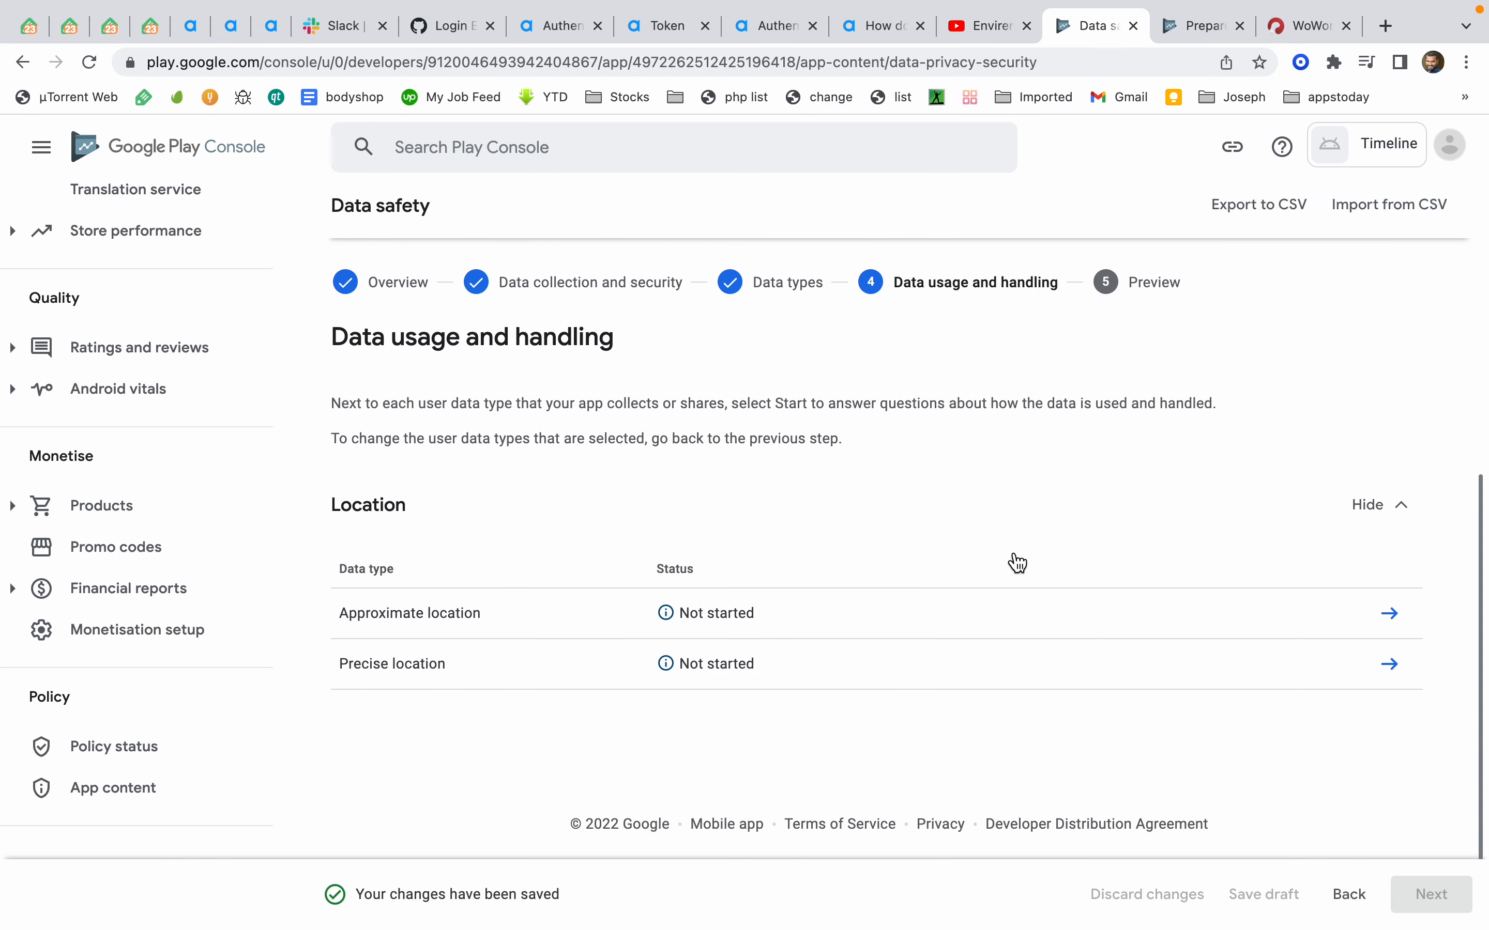
scroll(1015, 553, "up", 8)
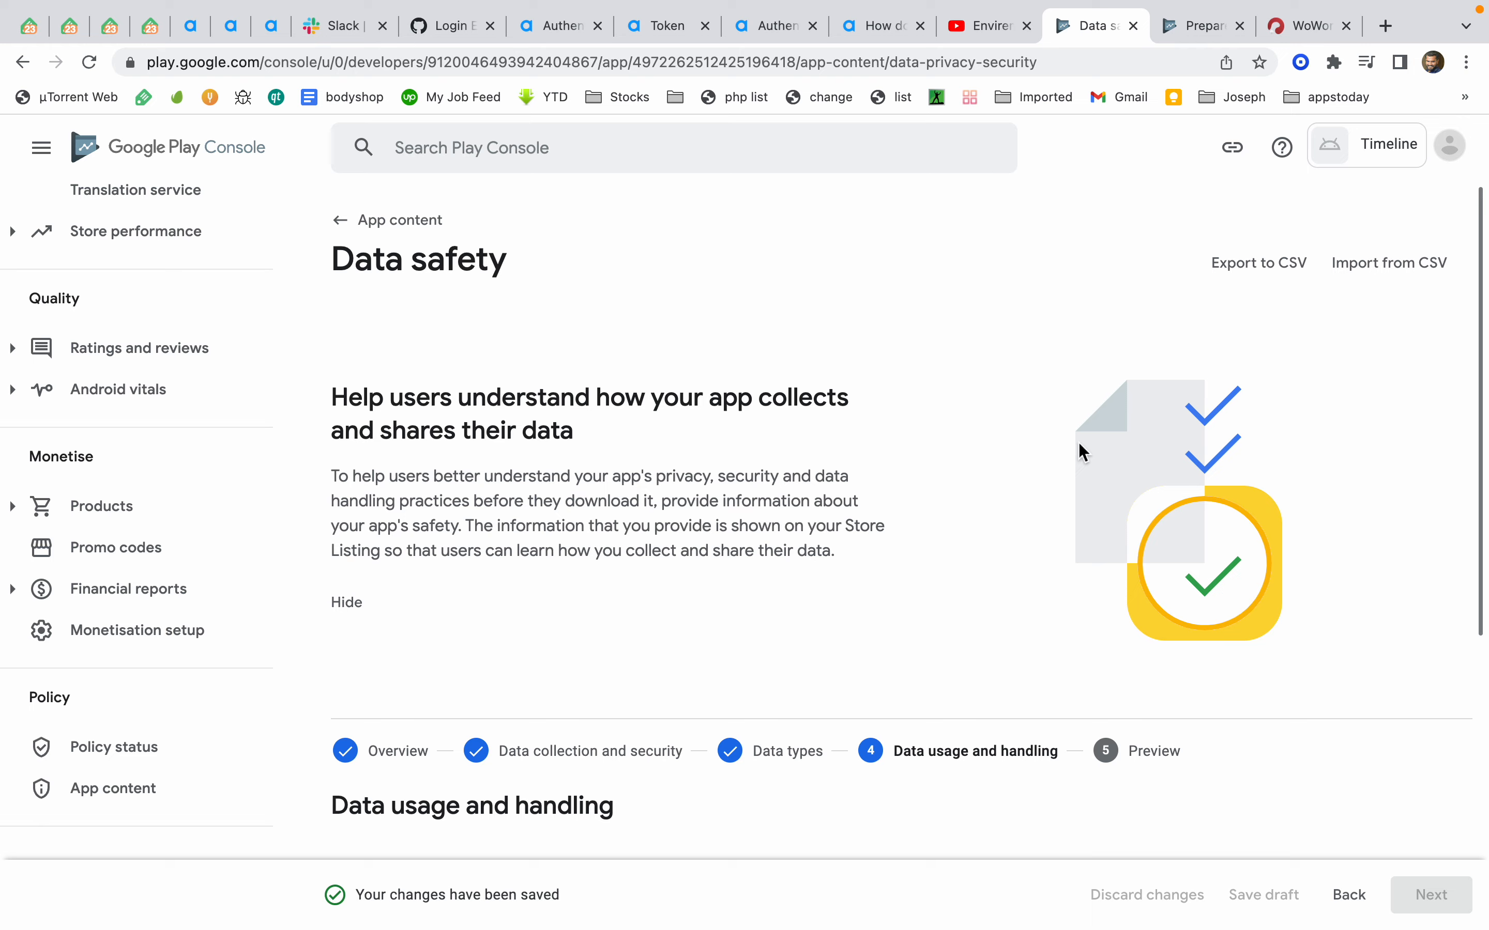
scroll(1080, 446, "down", 6)
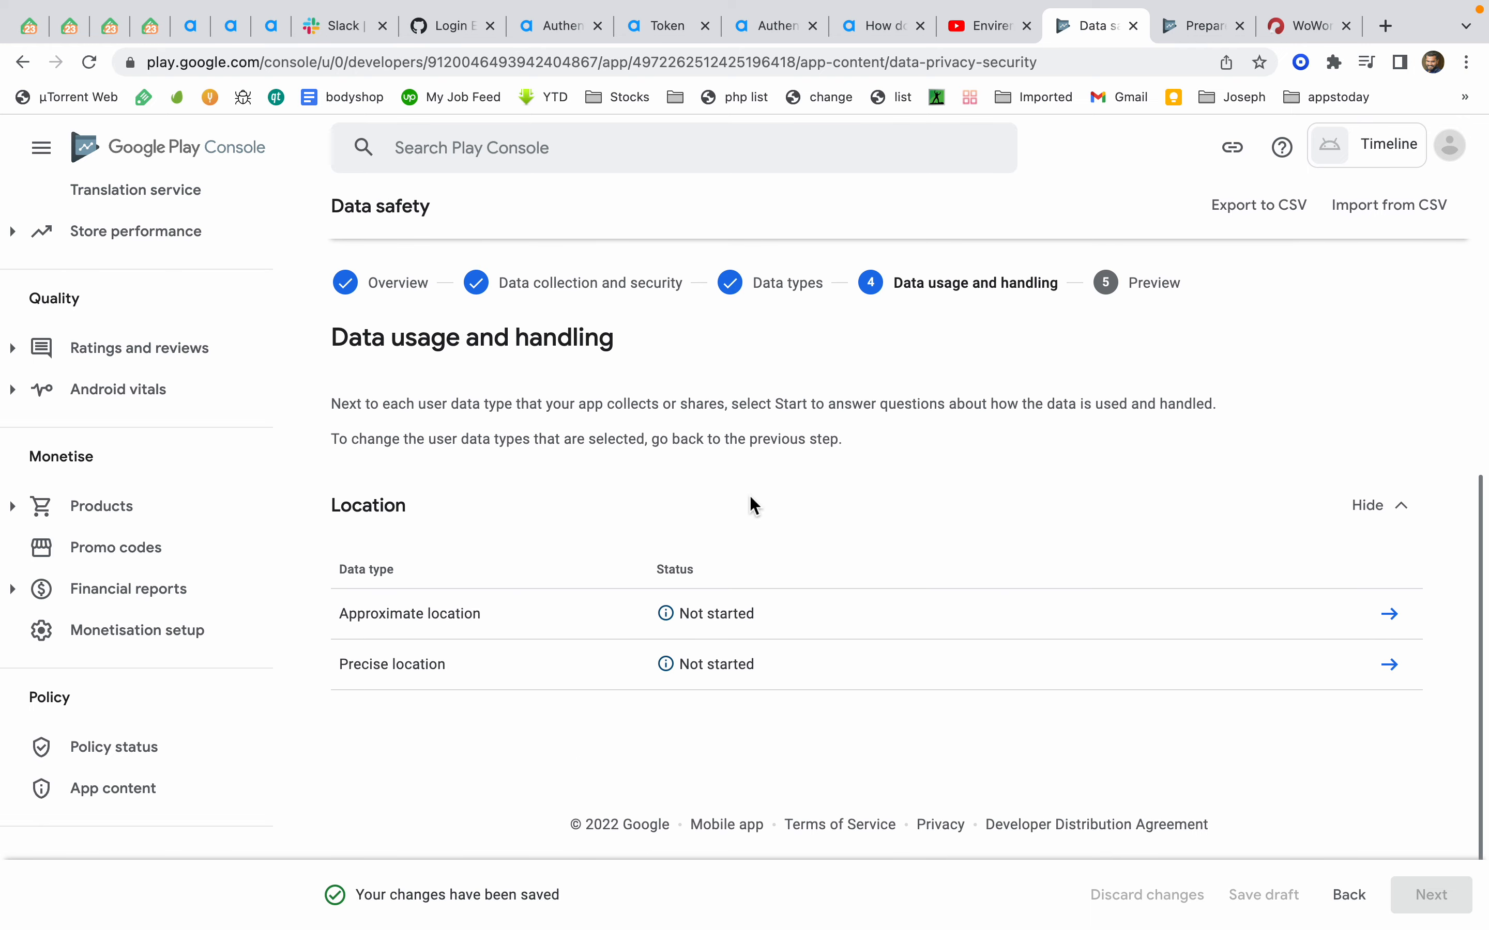
scroll(640, 533, "up", 6)
Return to the App content page and review the declaration sections
left_click(142, 797)
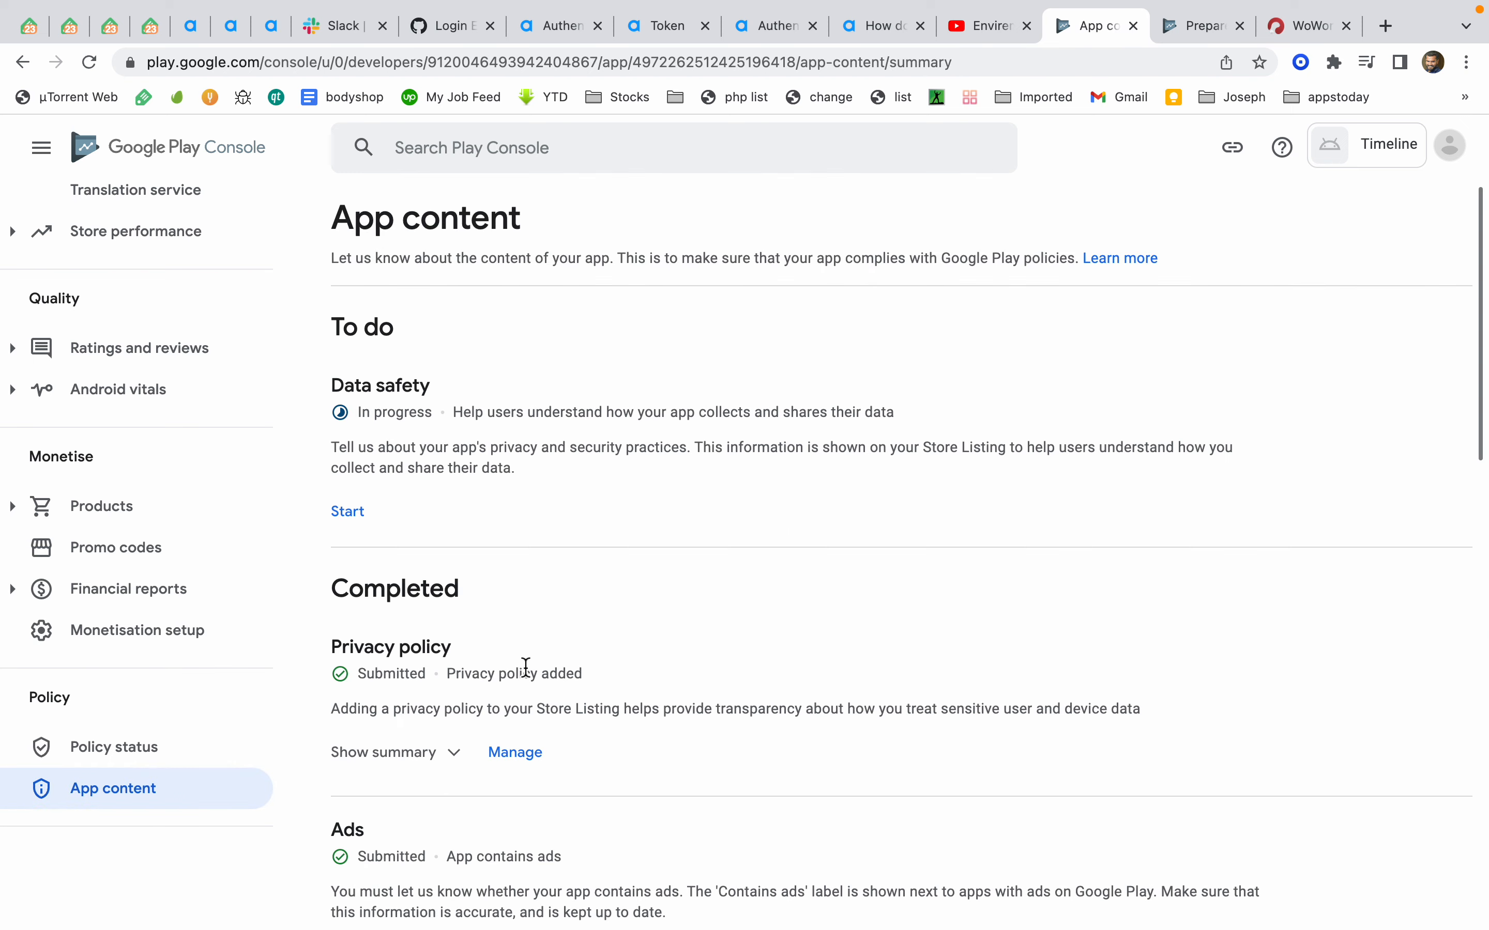
scroll(525, 668, "down", 10)
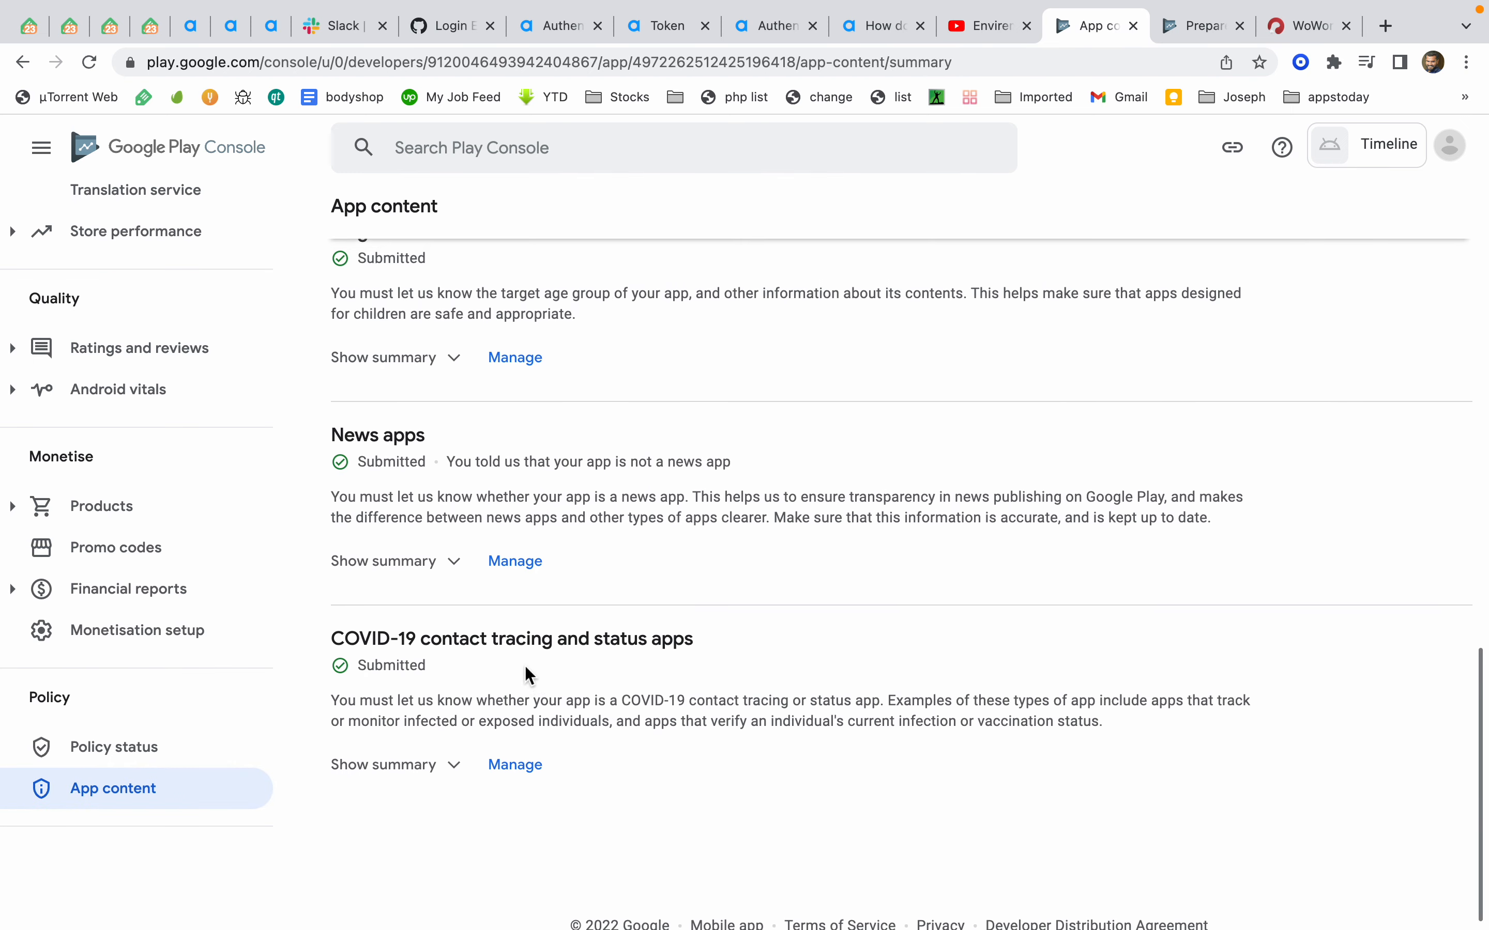
scroll(414, 562, "up", 10)
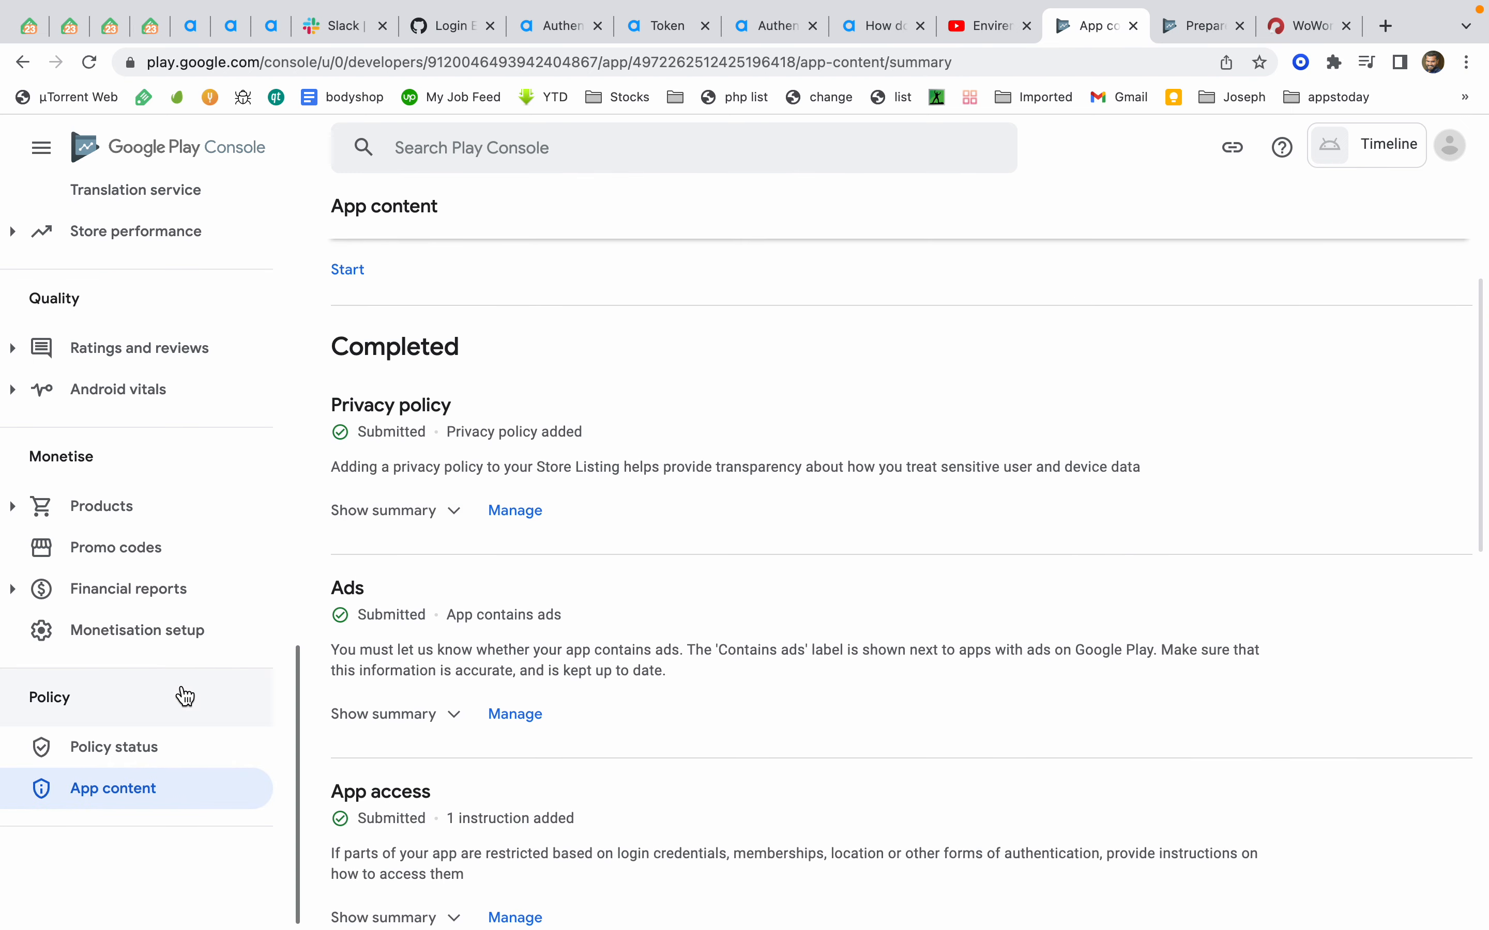
Set subscription Pause to Disabled in Monetisation setup and save the changes
left_click(181, 653)
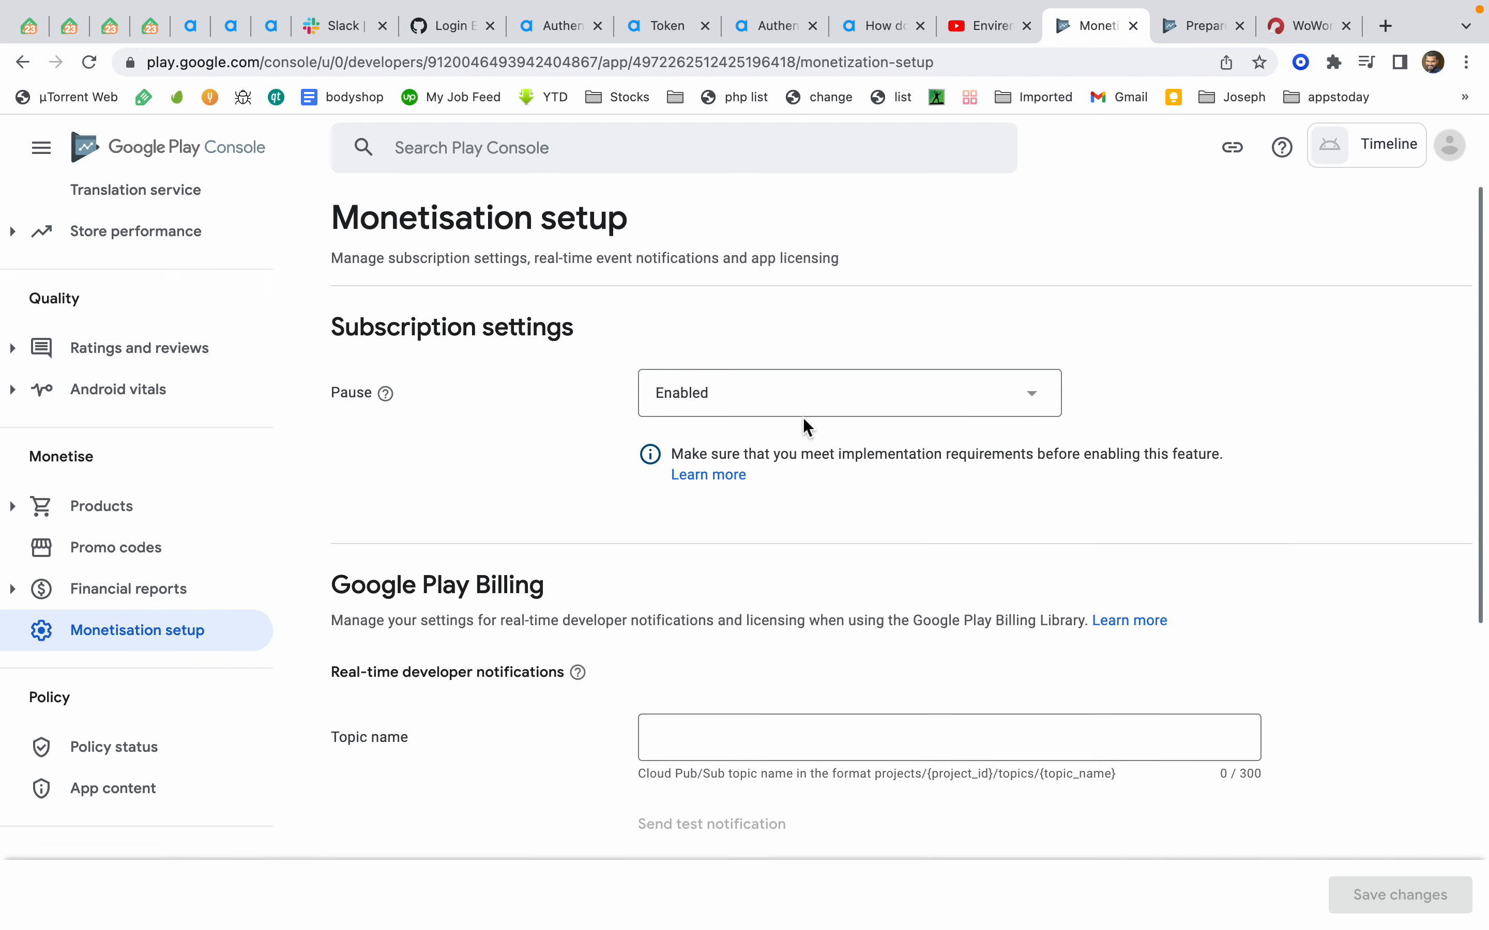
left_click(805, 412)
left_click(804, 438)
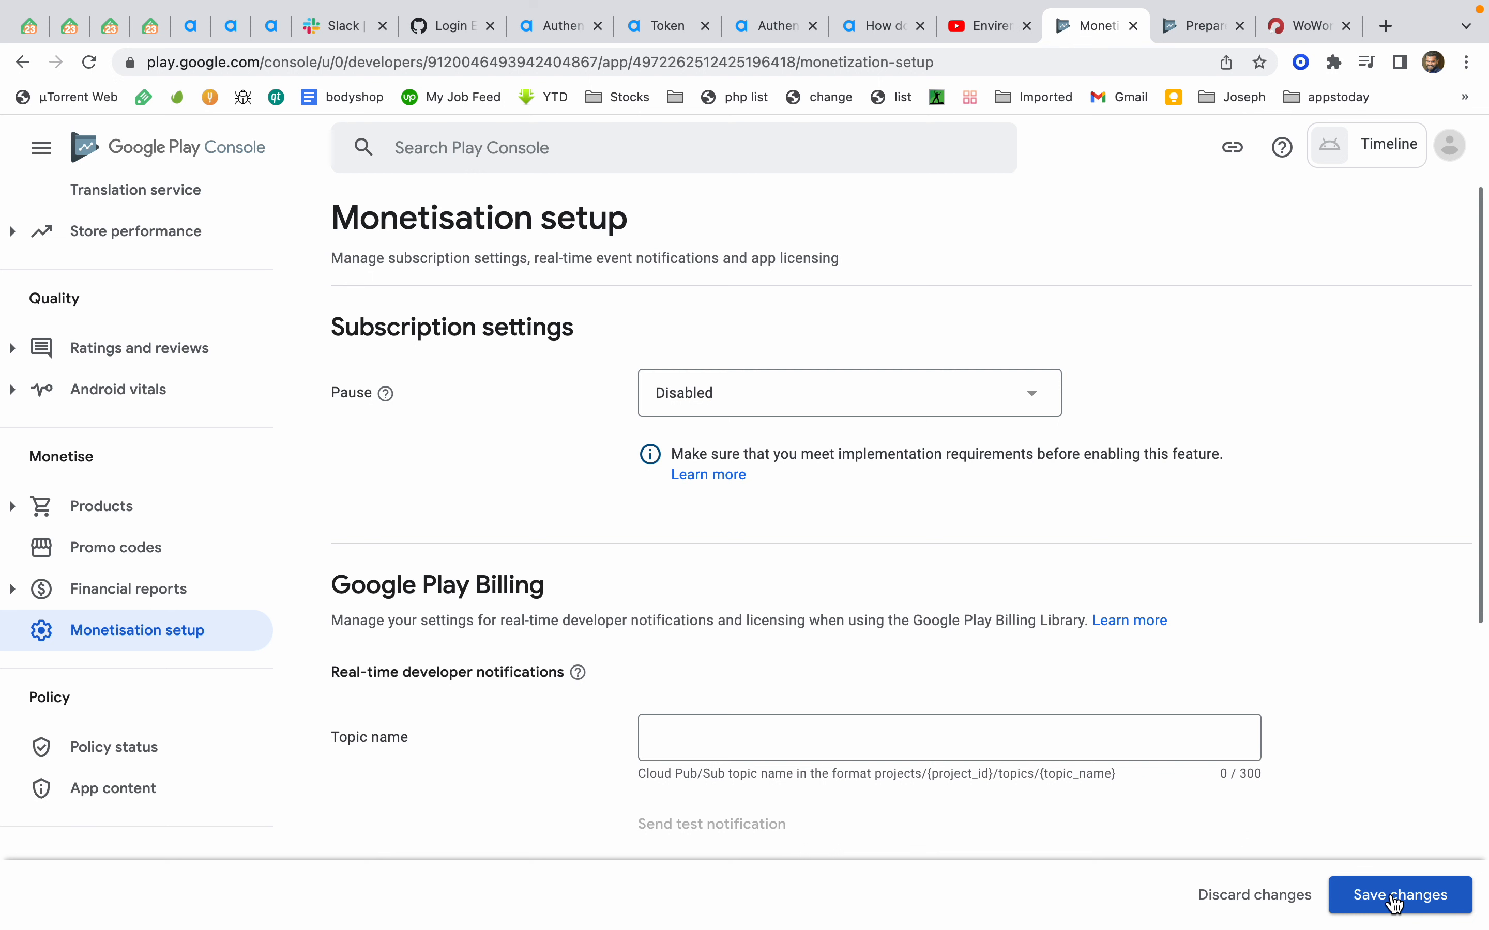
left_click(997, 404)
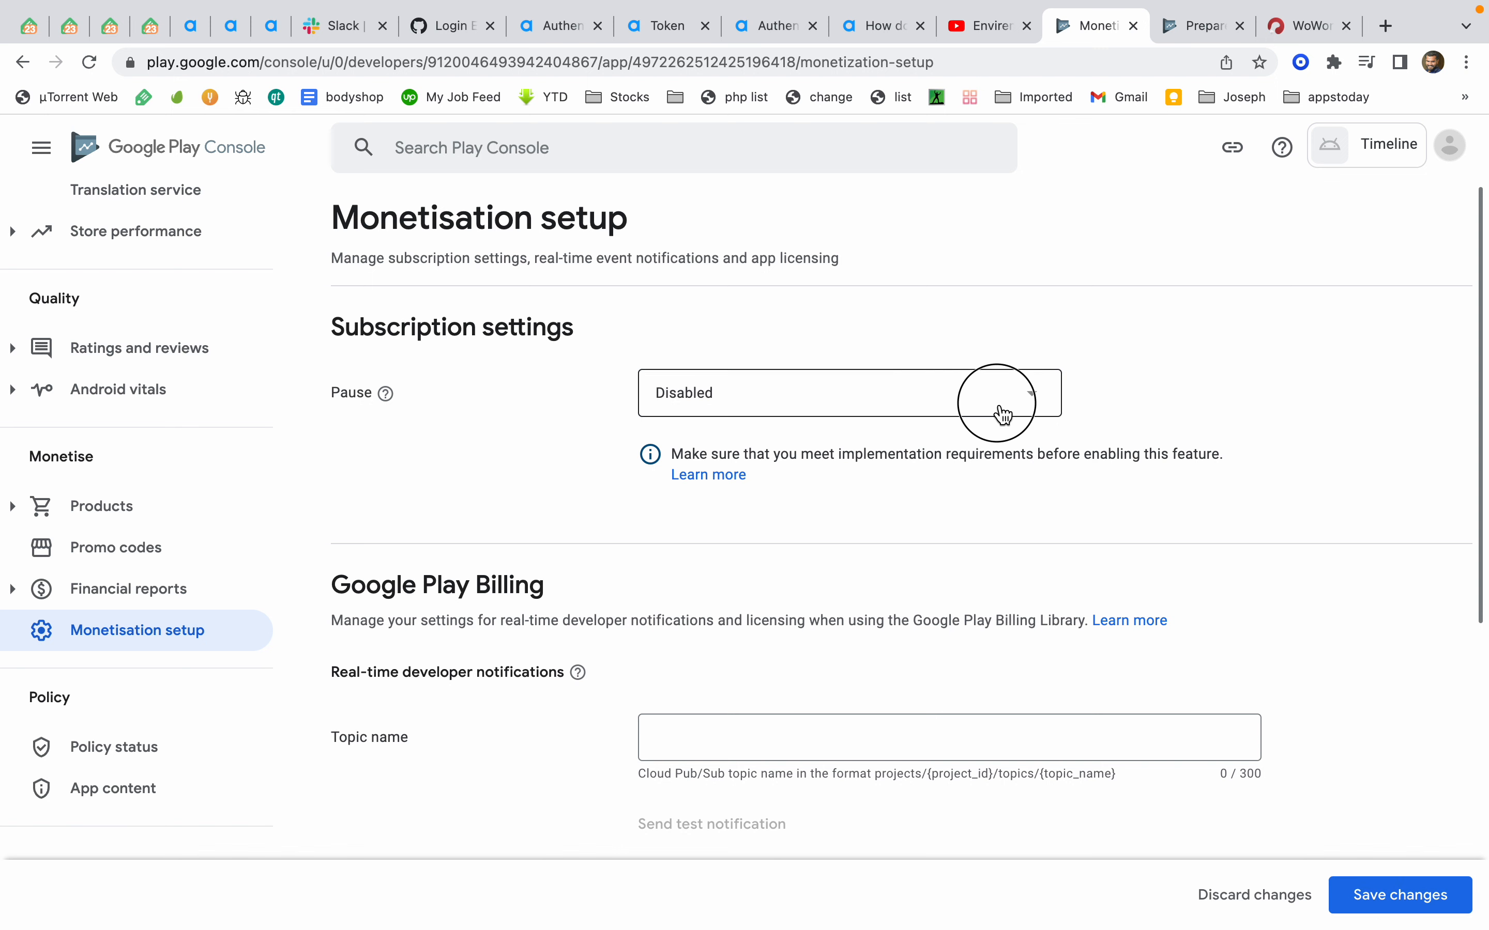
left_click(1131, 405)
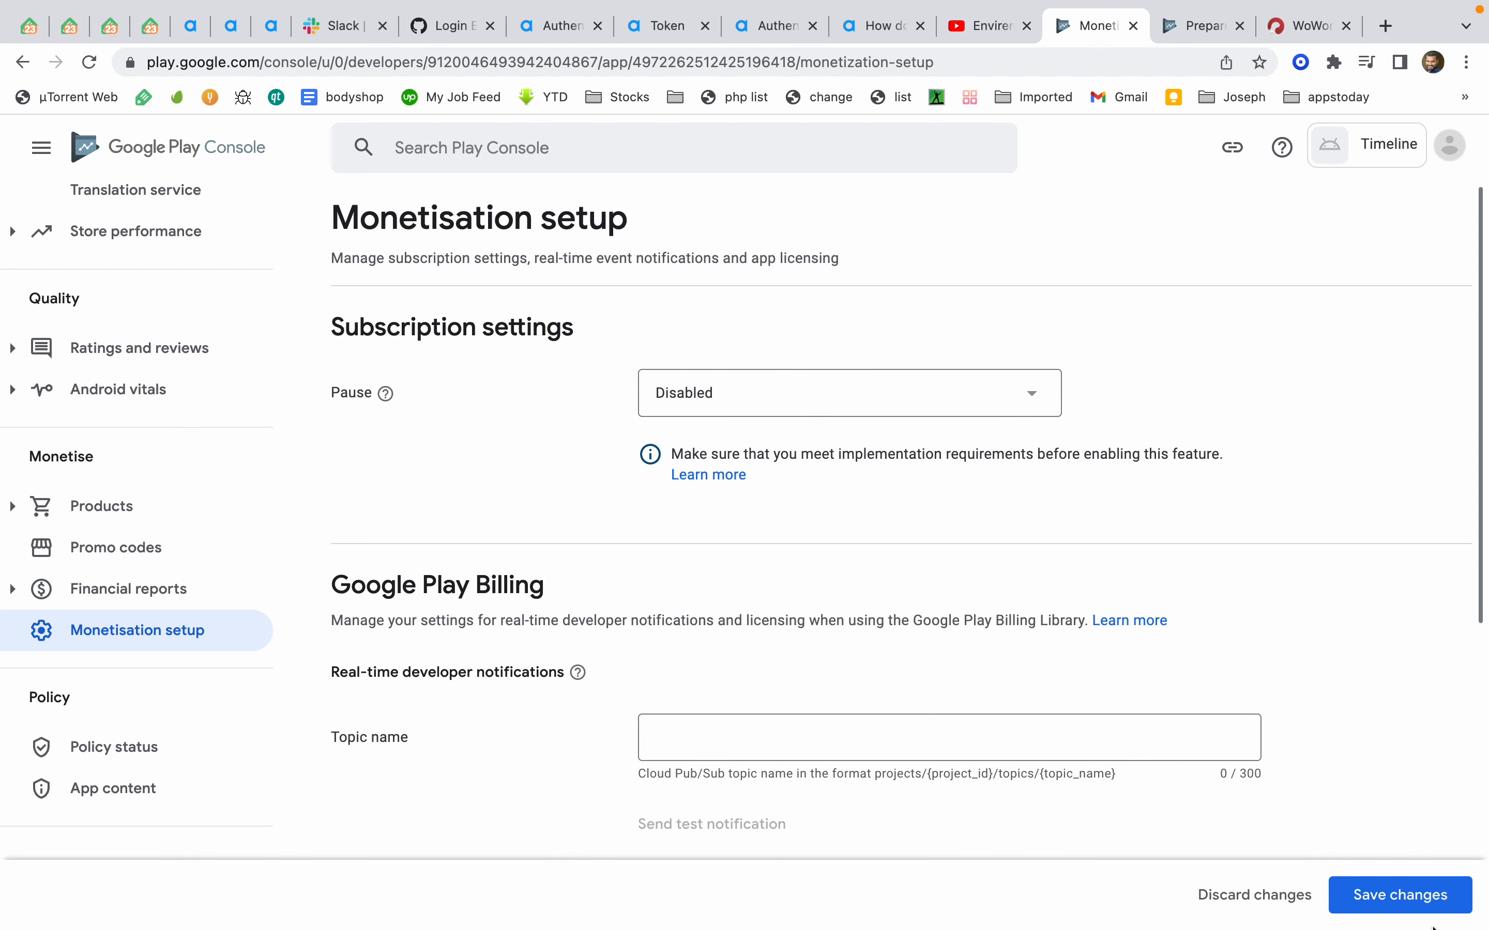
left_click(1420, 909)
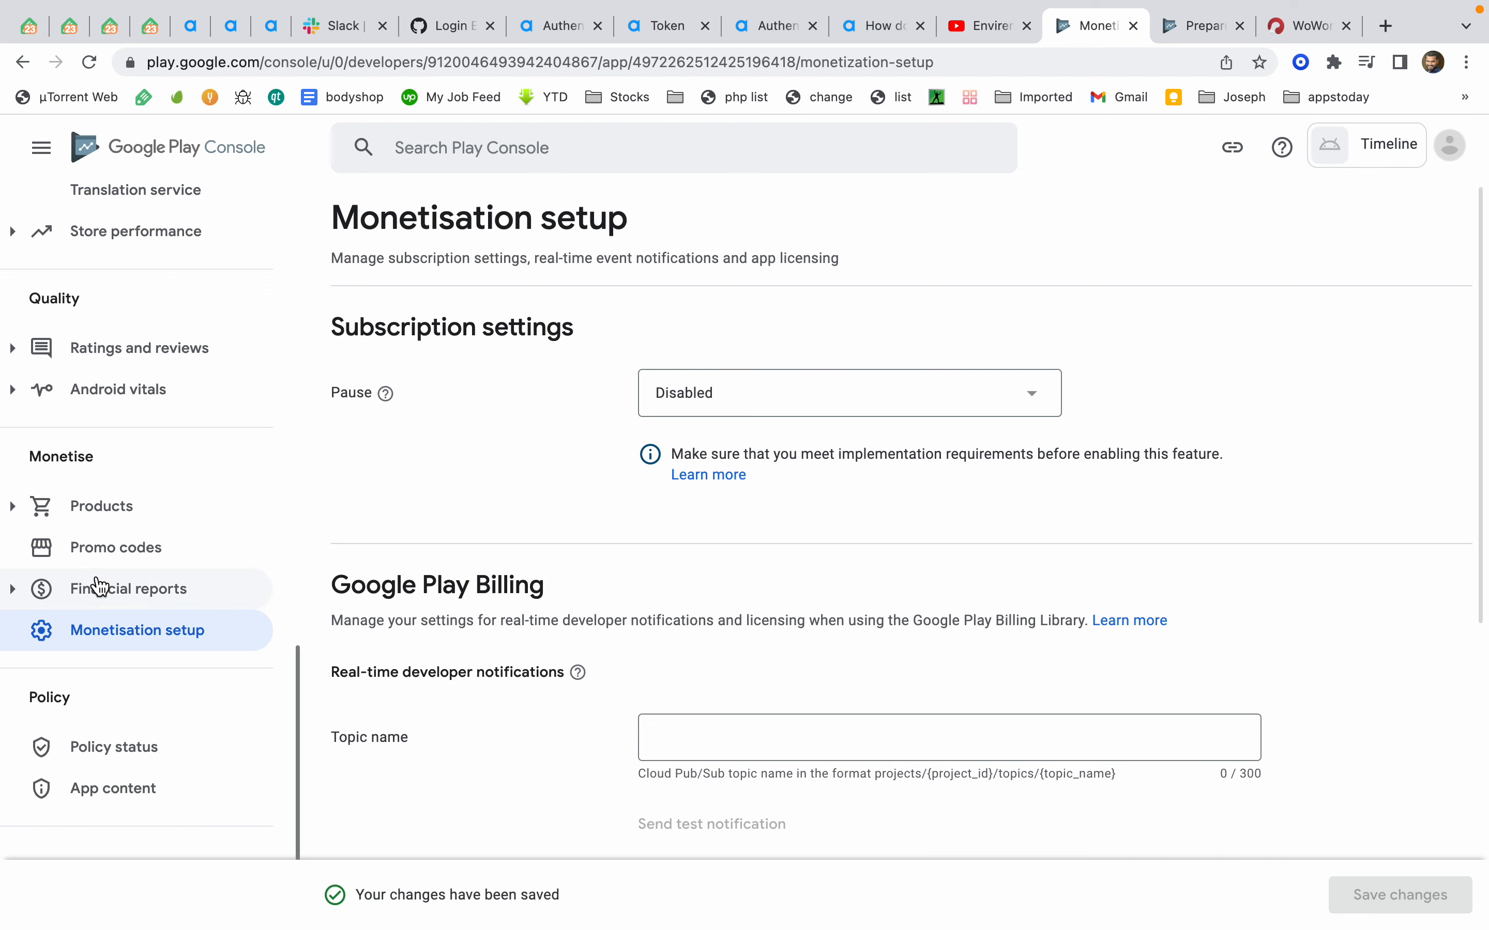
Expand Products and view the App pricing and In-app products pages
left_click(123, 525)
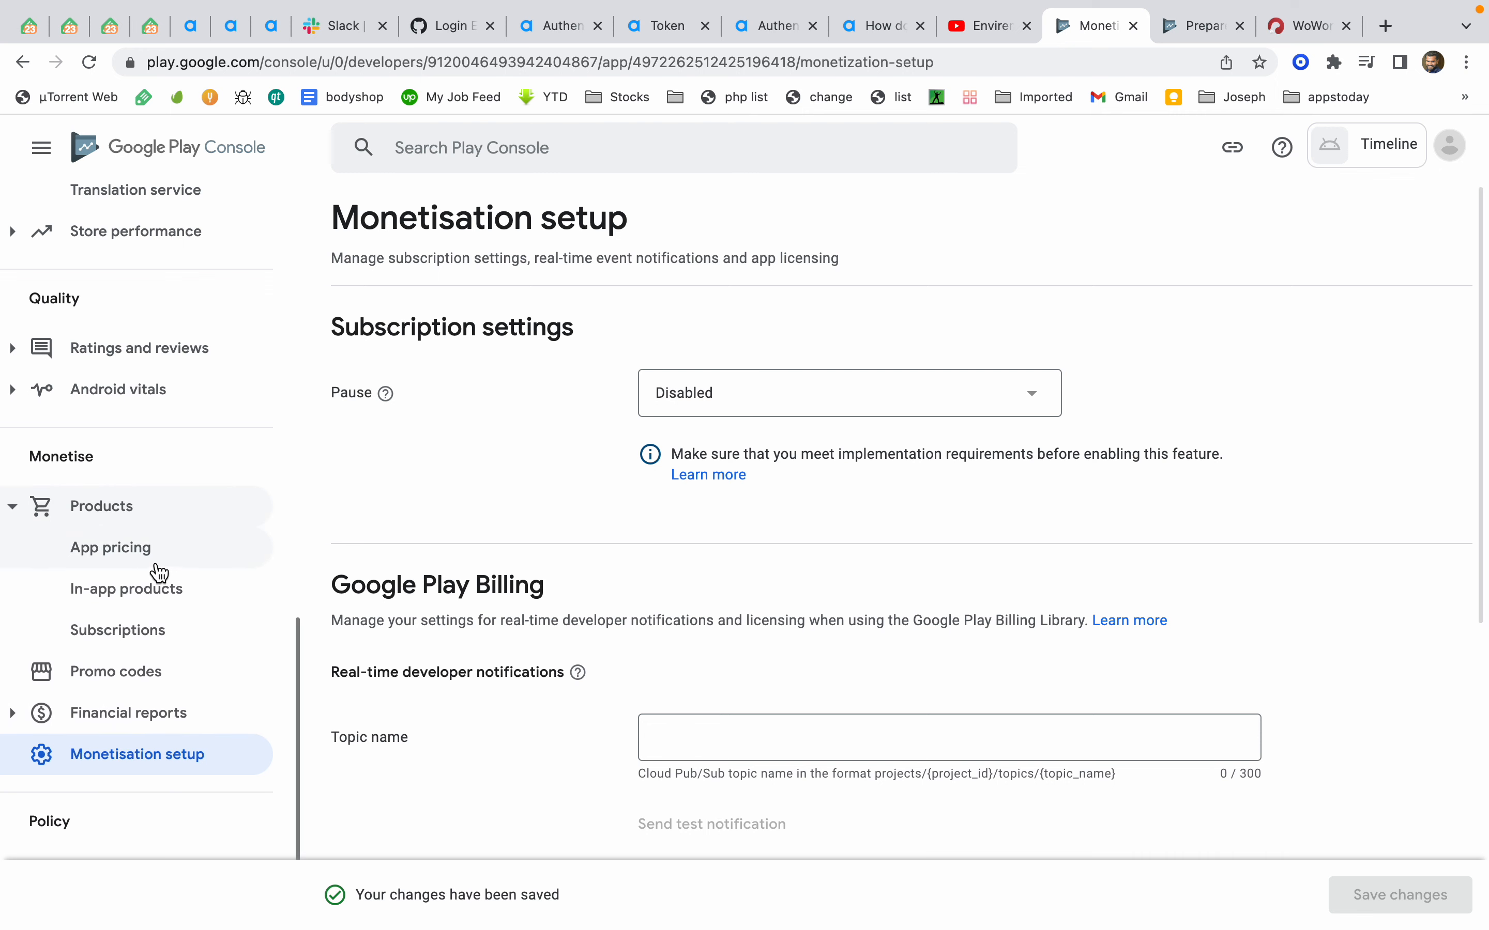
left_click(158, 570)
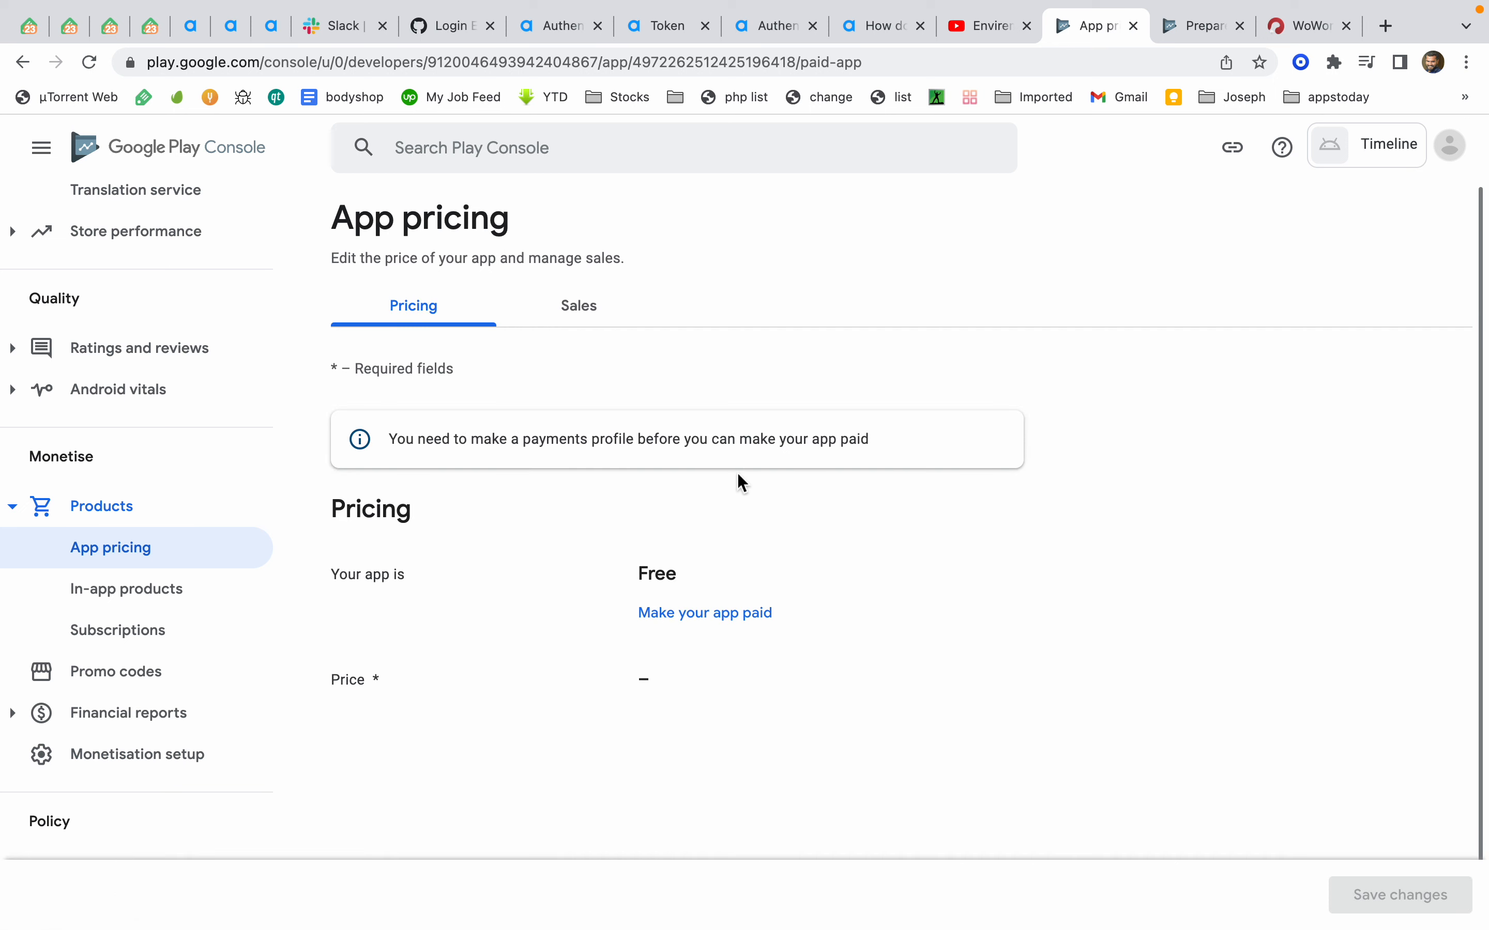
left_click(158, 594)
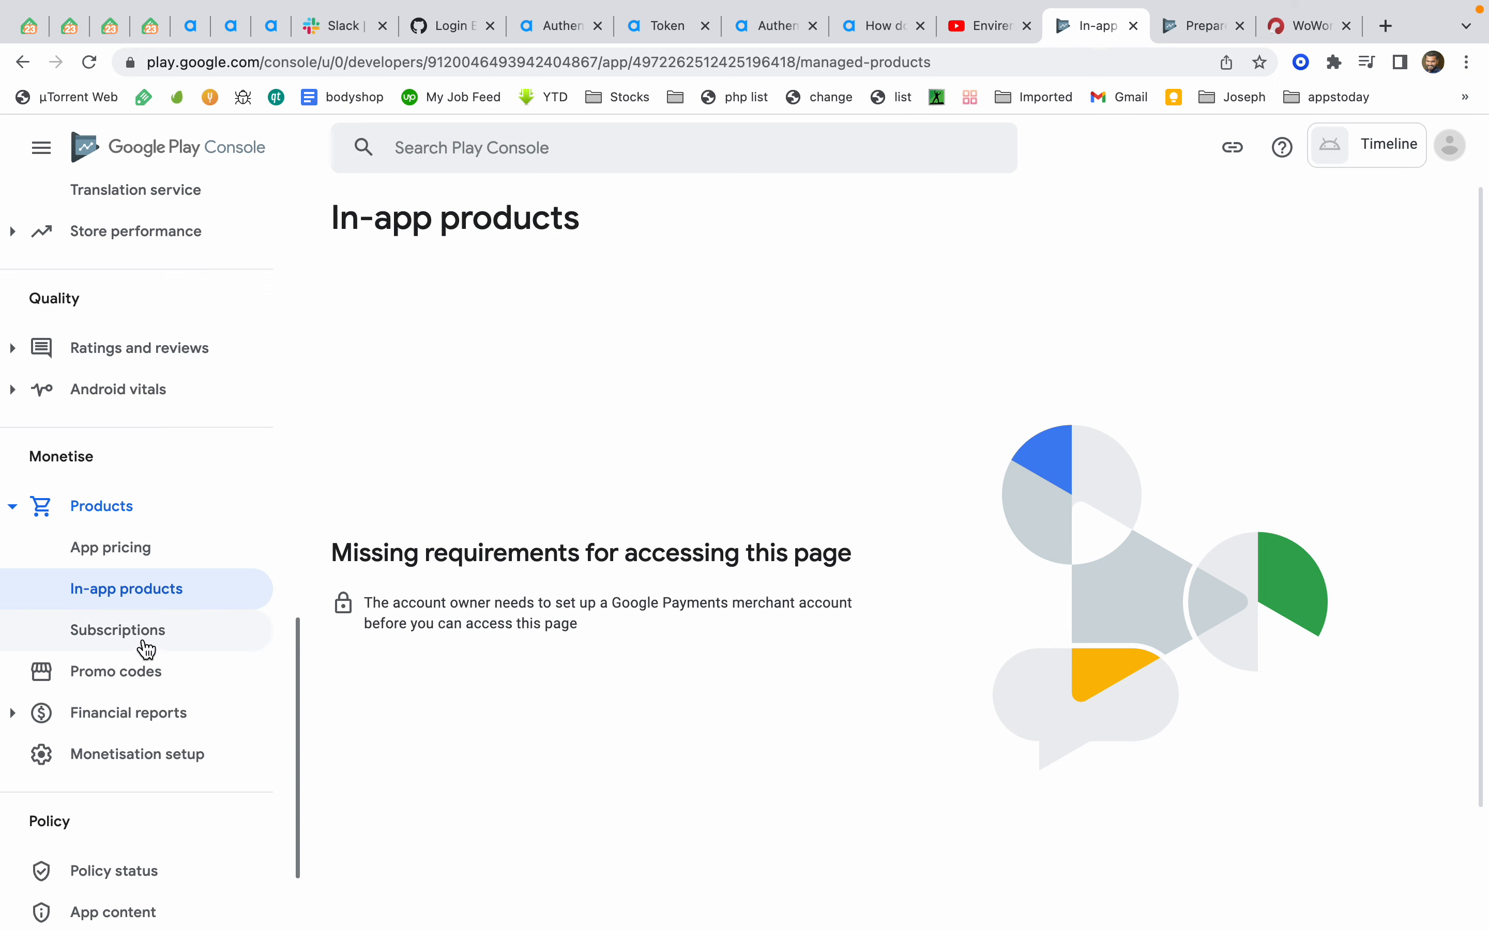
left_click(142, 548)
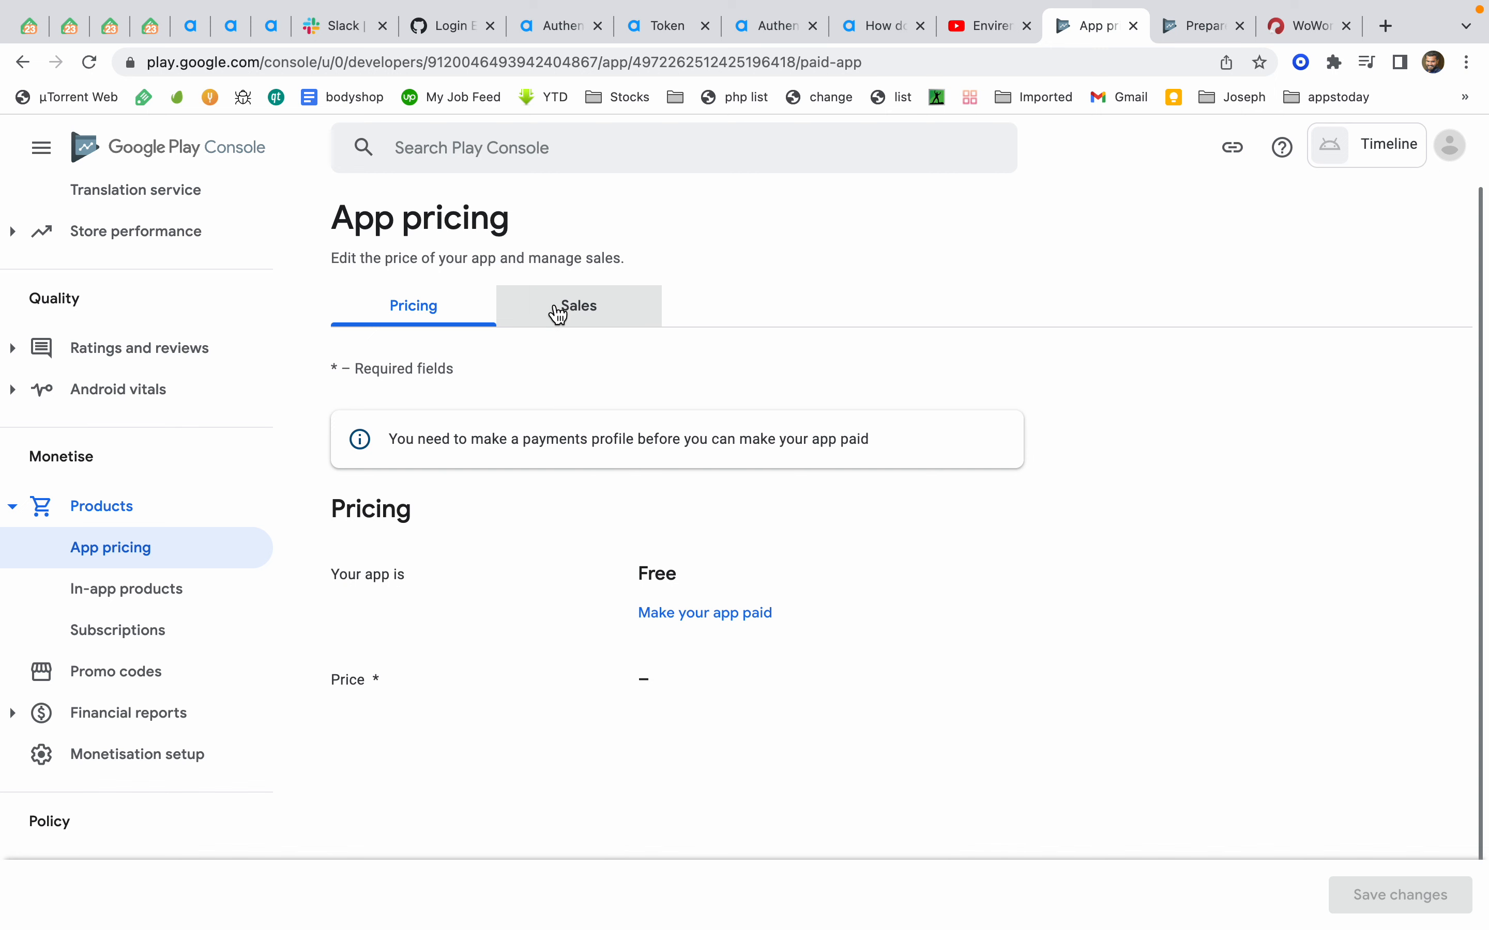
Try to make the app paid and save it, then discard the pricing change and open In-app products
double_click(651, 580)
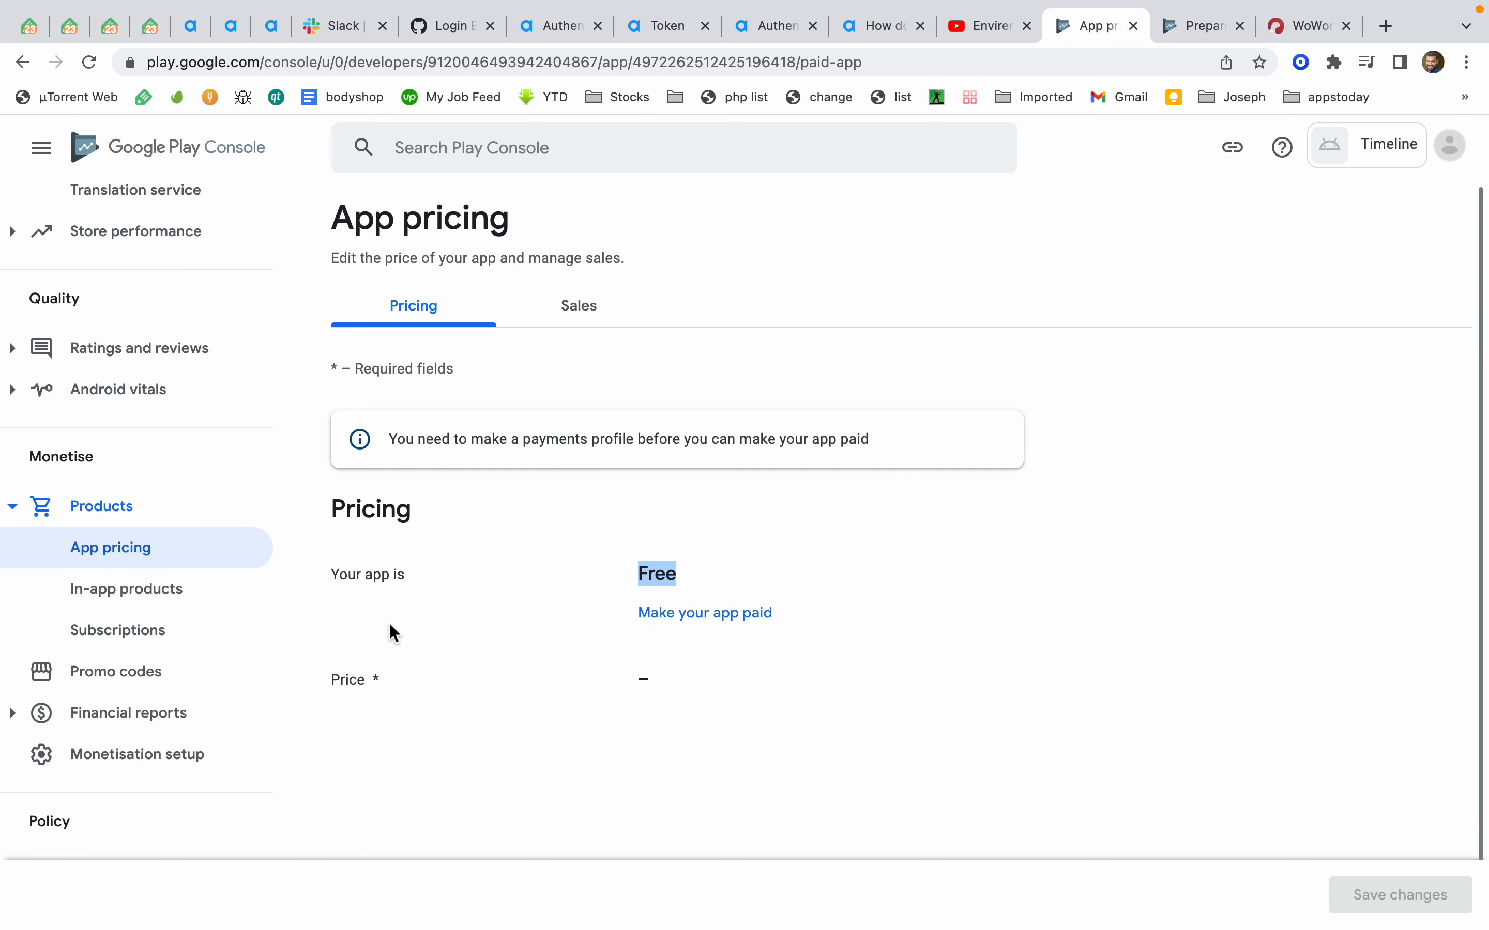
left_click(693, 616)
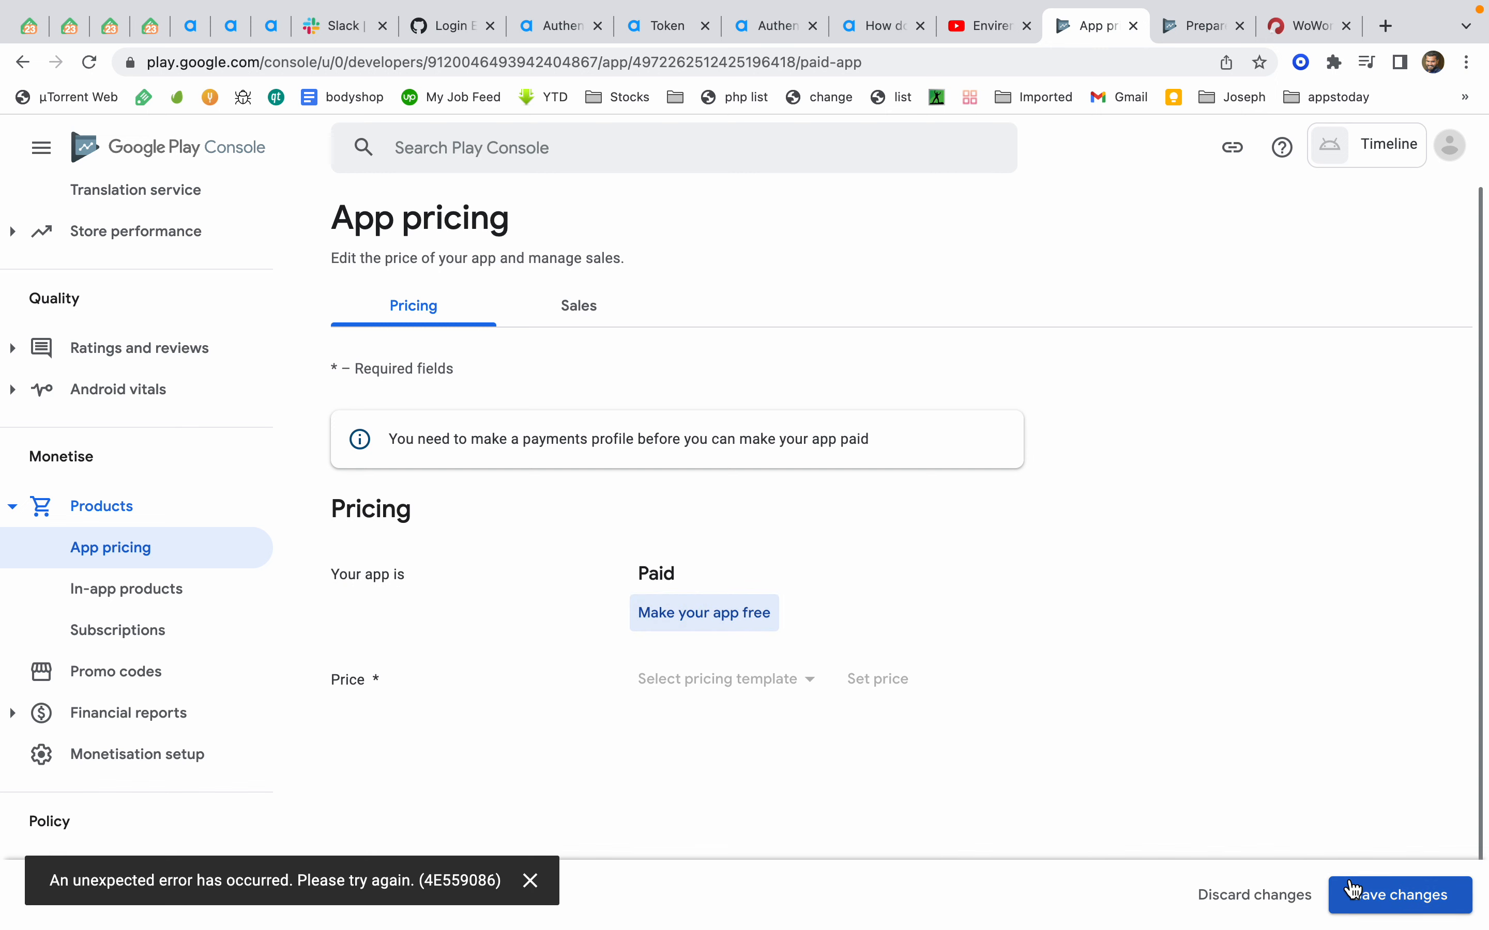
left_click(1353, 894)
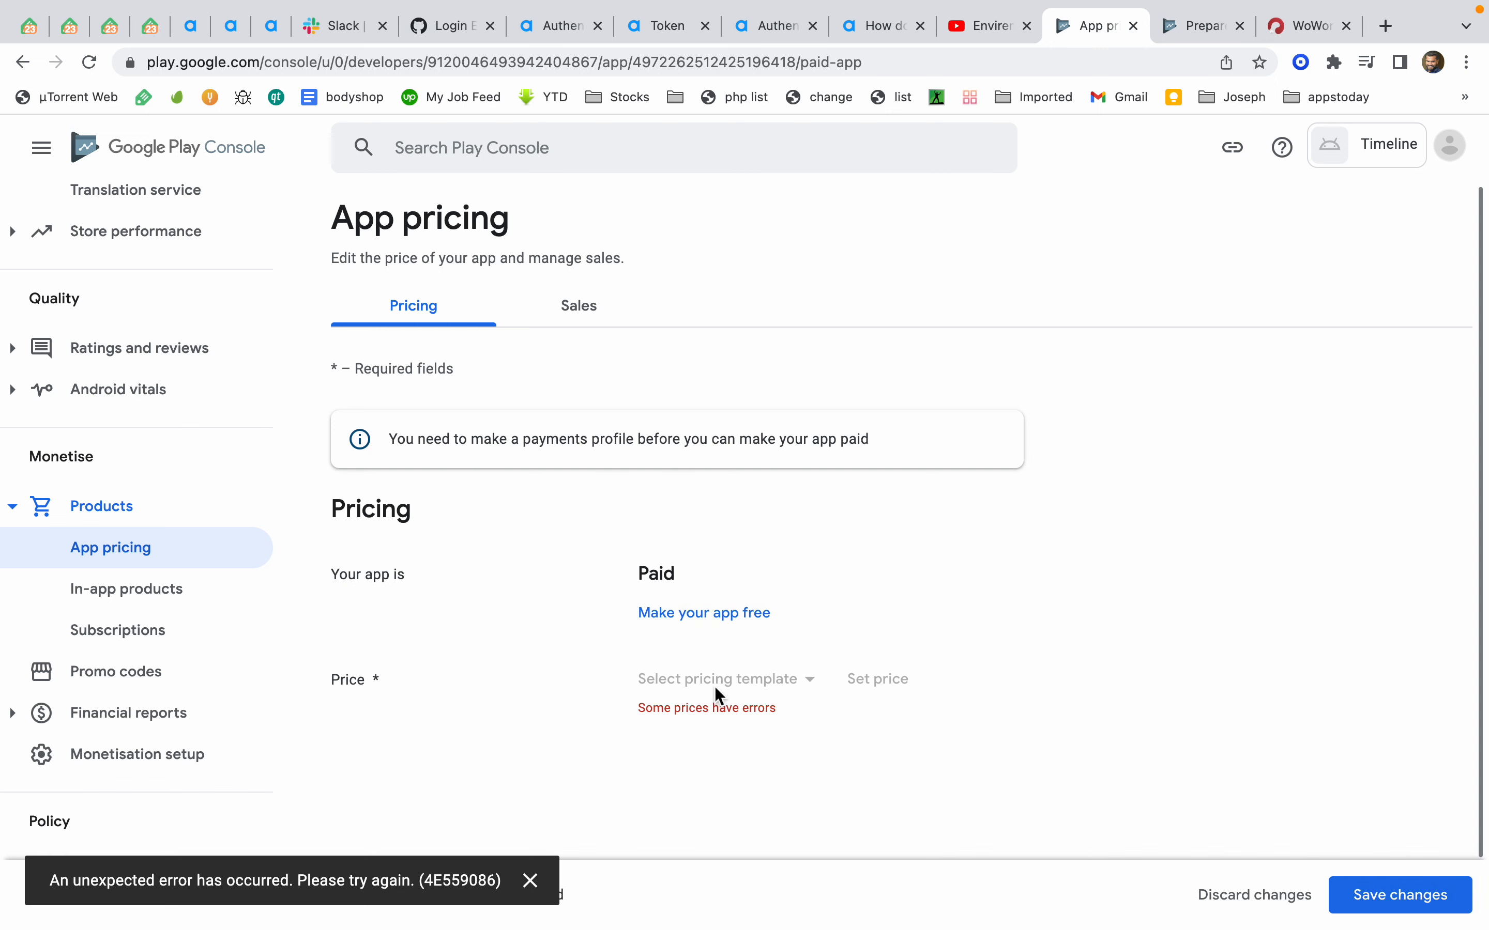
scroll(707, 671, "down", 2)
scroll(708, 671, "up", 2)
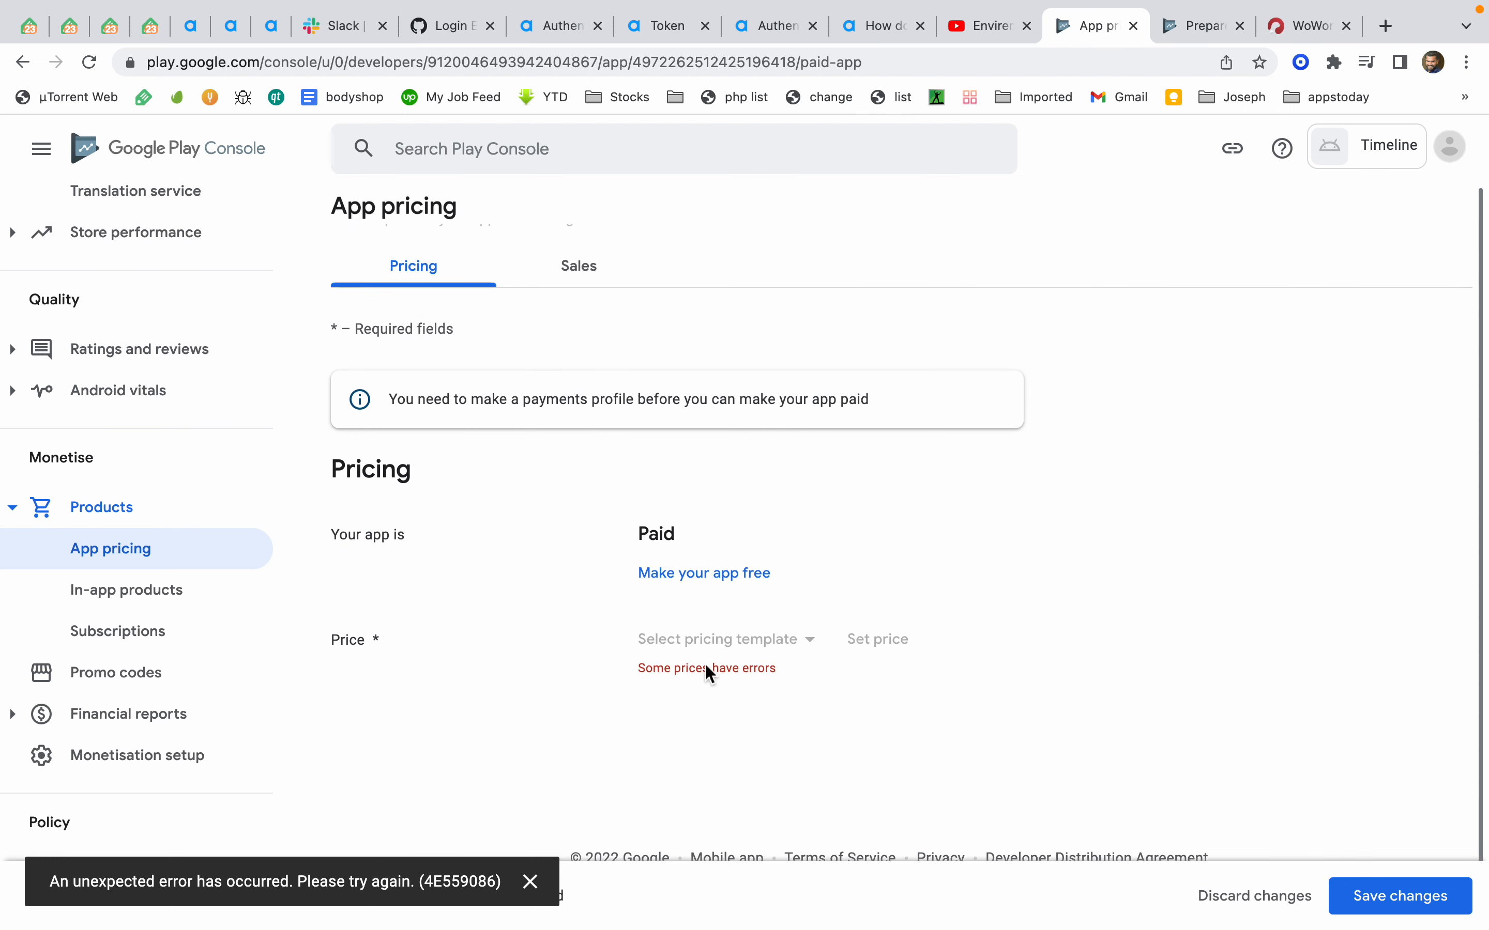
left_click(704, 615)
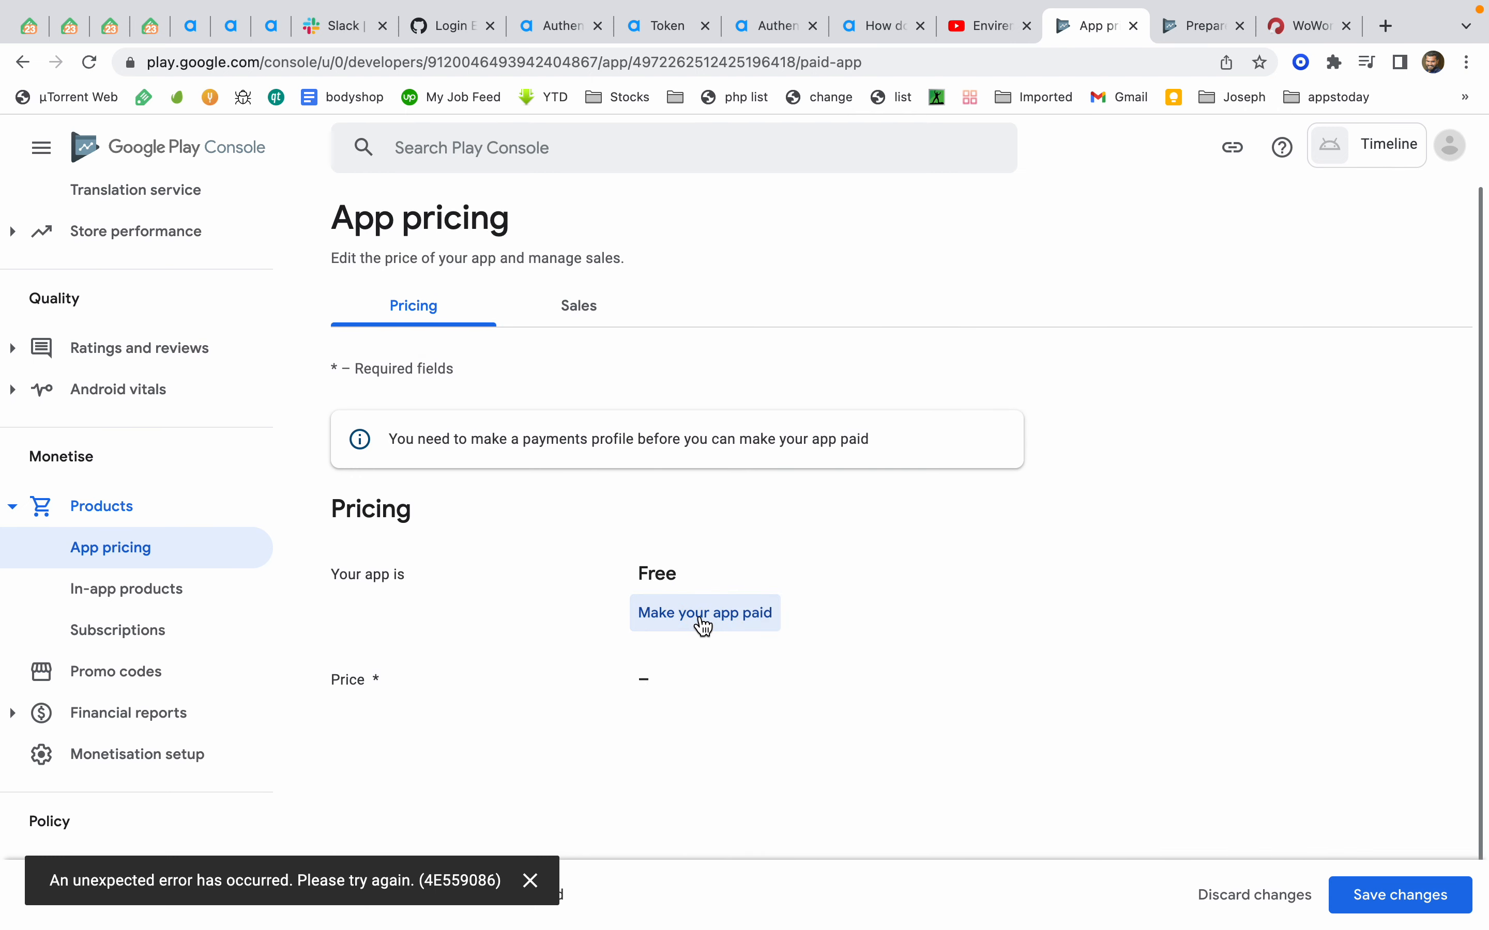
left_click(705, 627)
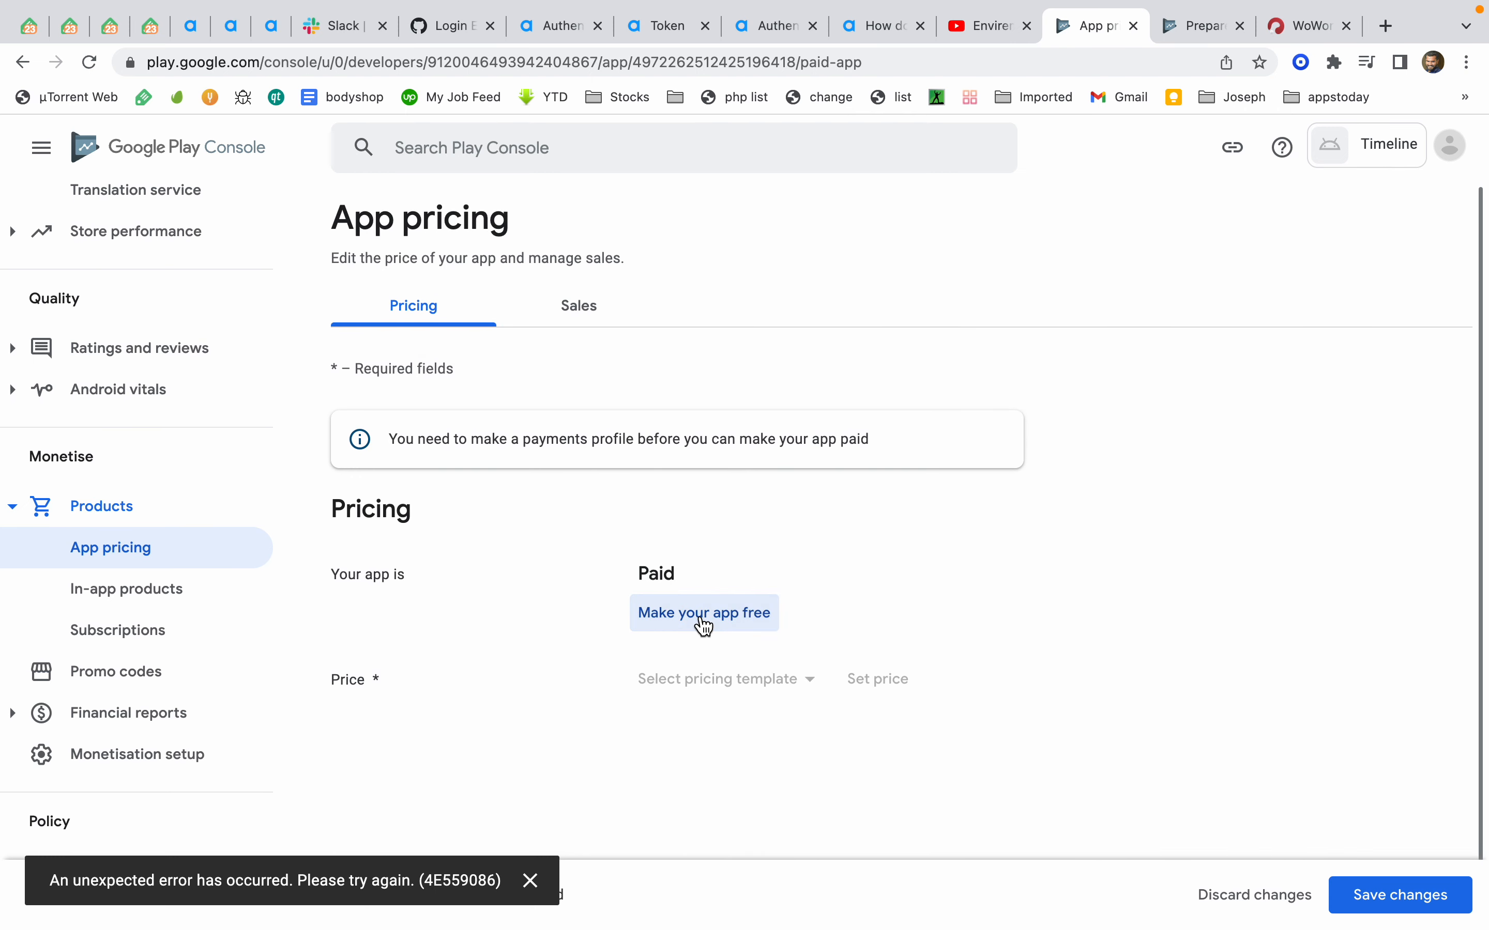
left_click(595, 306)
left_click(932, 477)
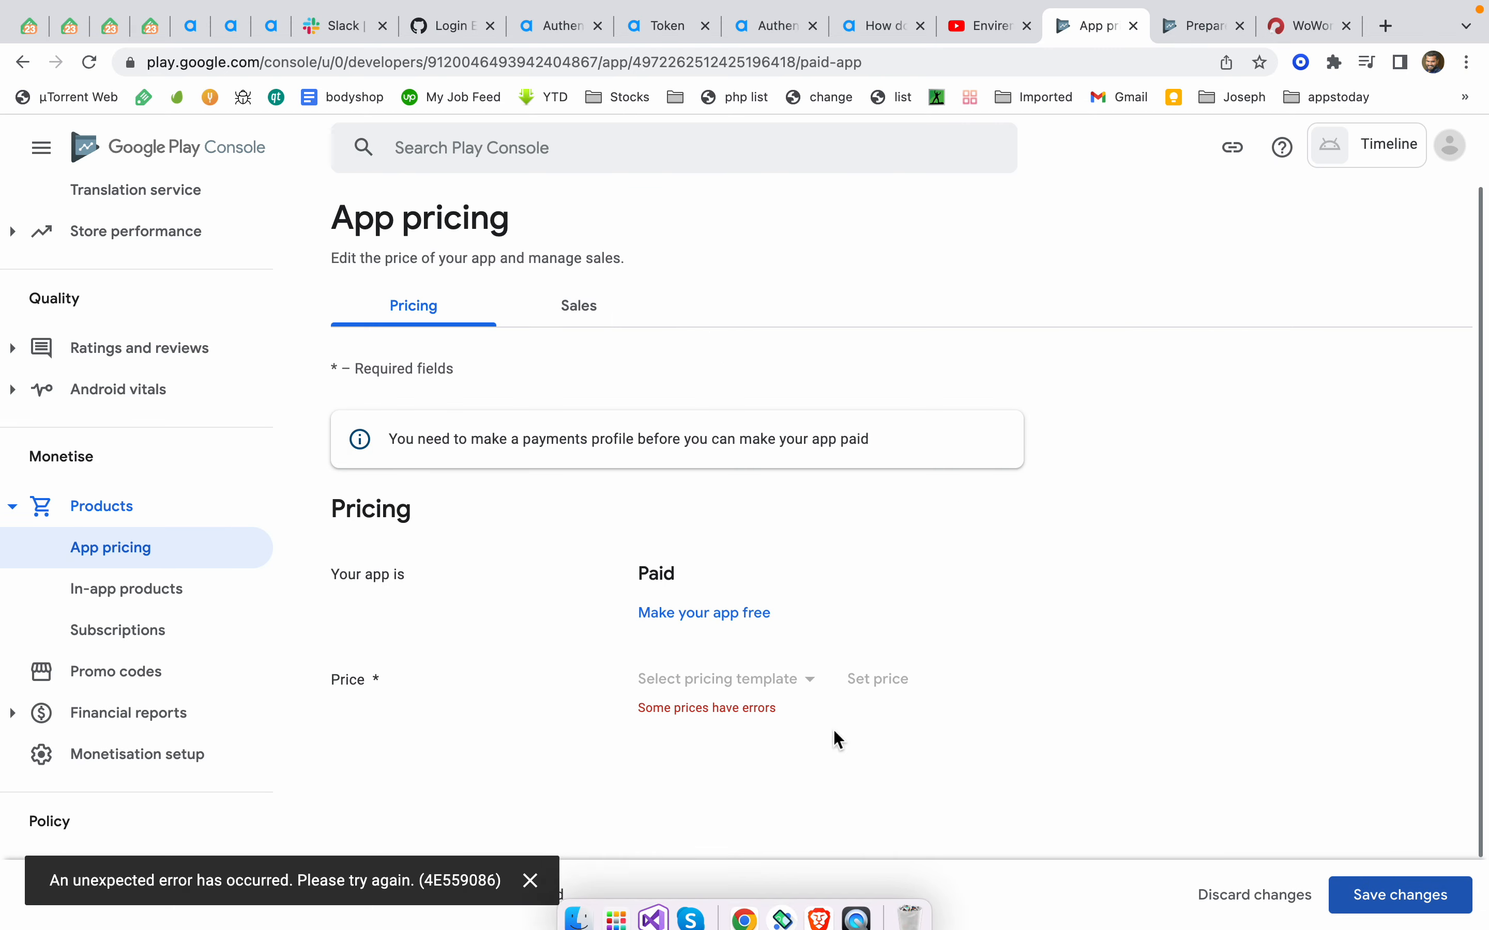
left_click(99, 571)
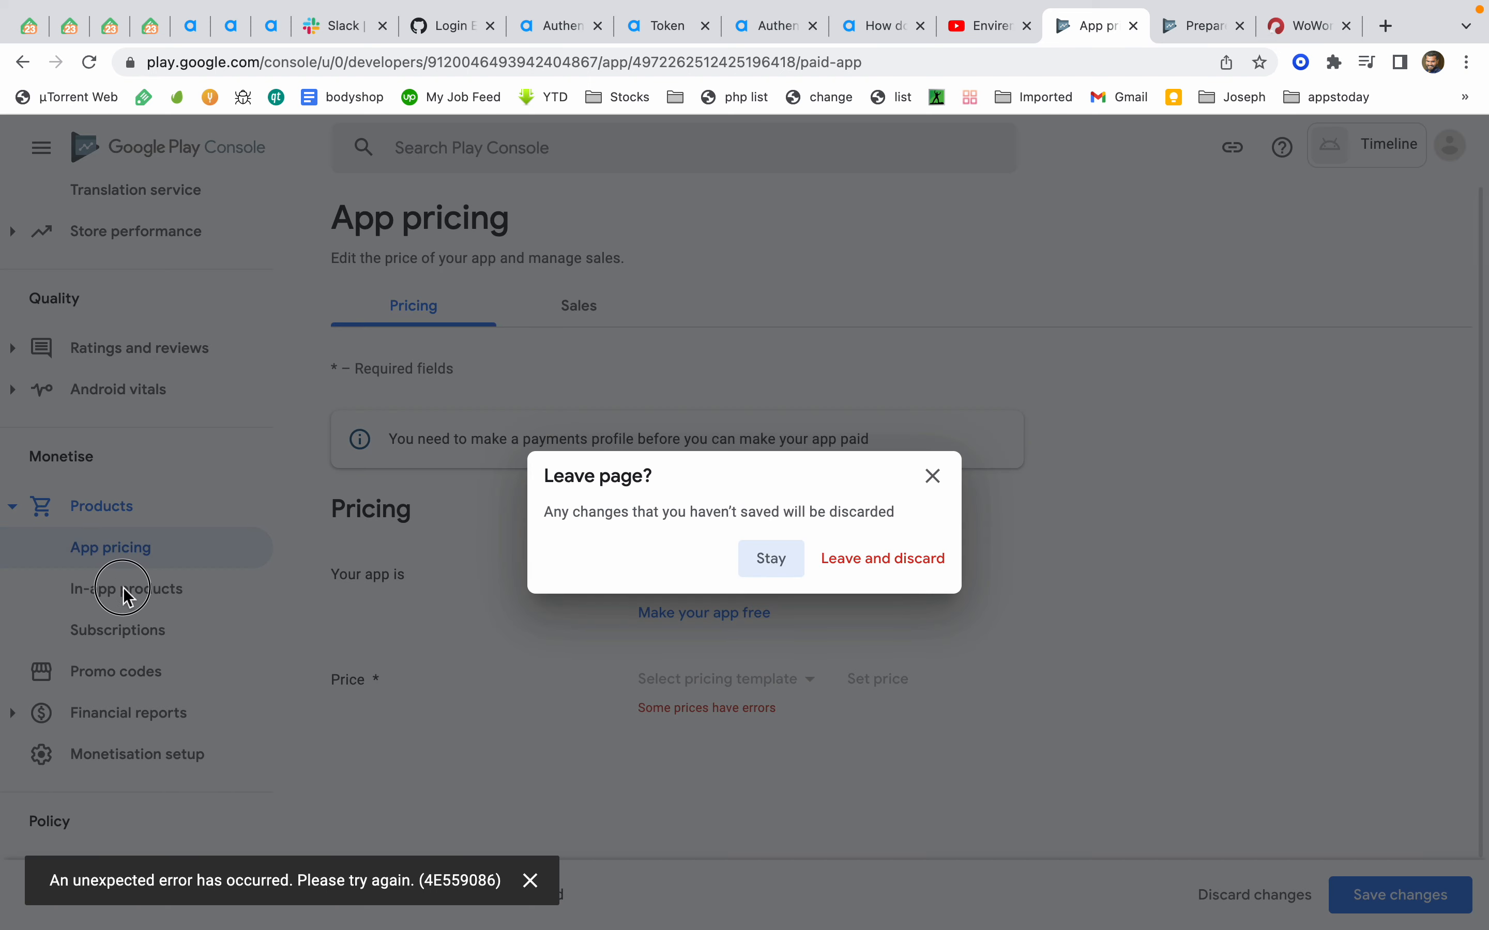
left_click(783, 561)
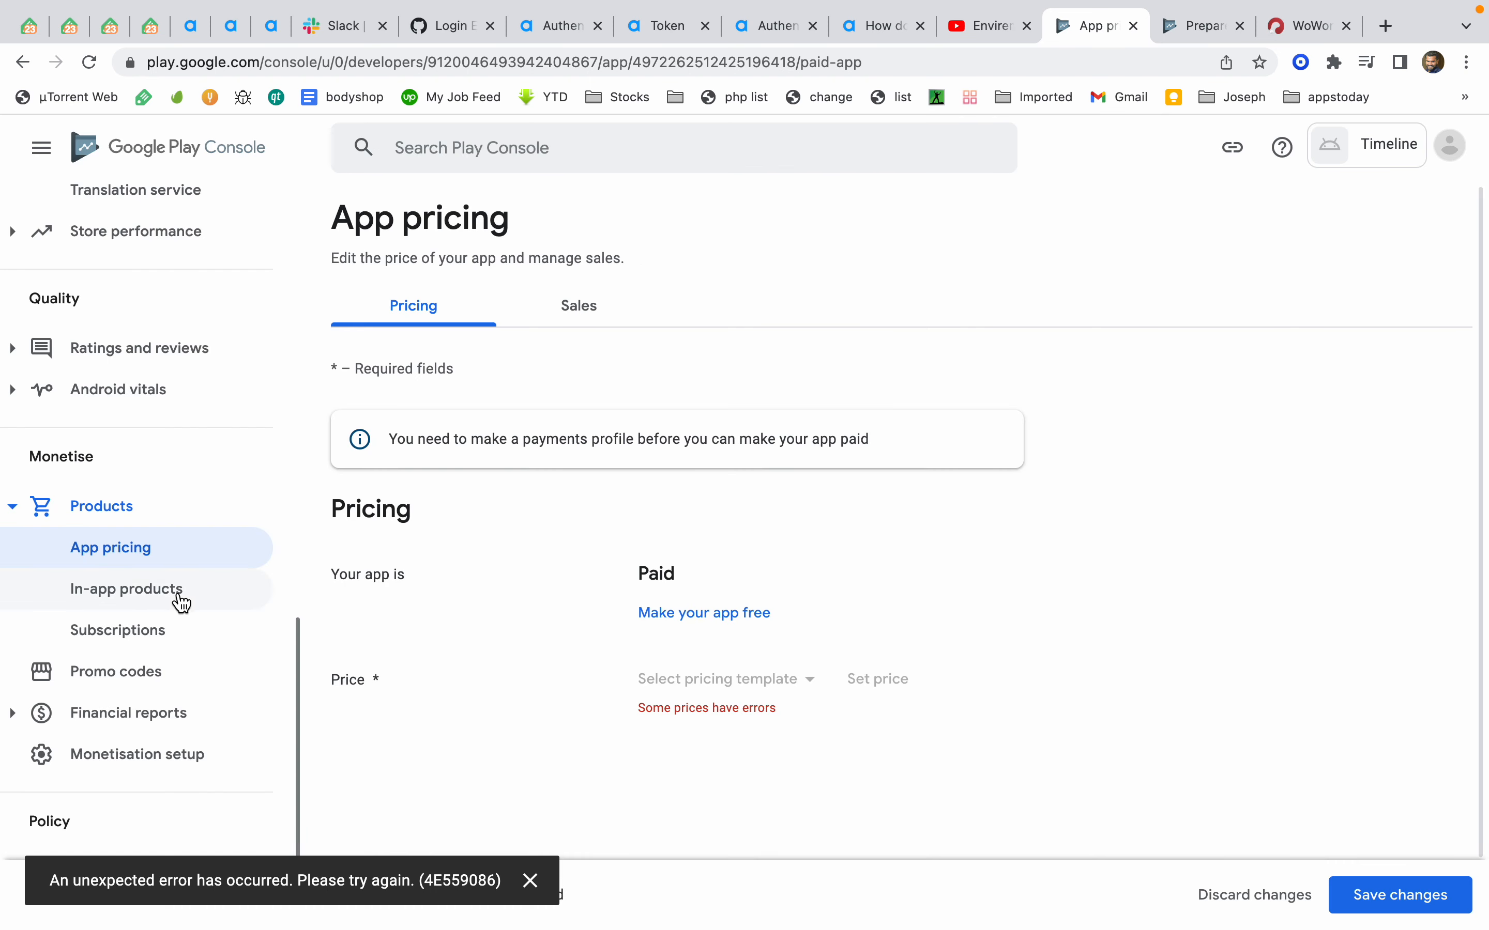
left_click(175, 595)
left_click(852, 574)
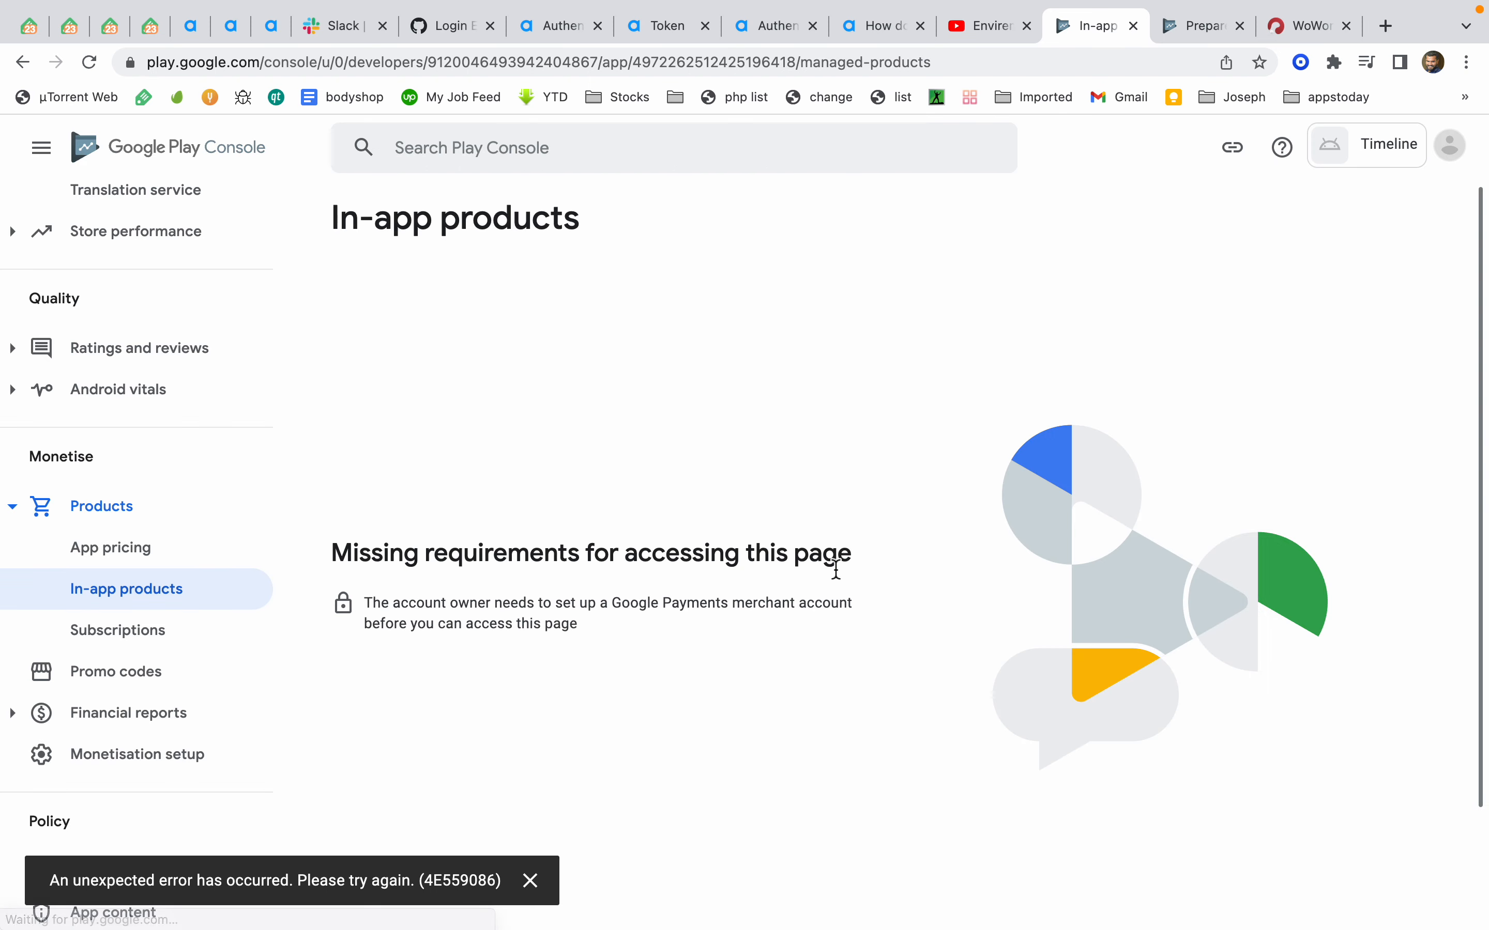
Read the In-app products access requirement and recheck the App pricing page
left_click(396, 605)
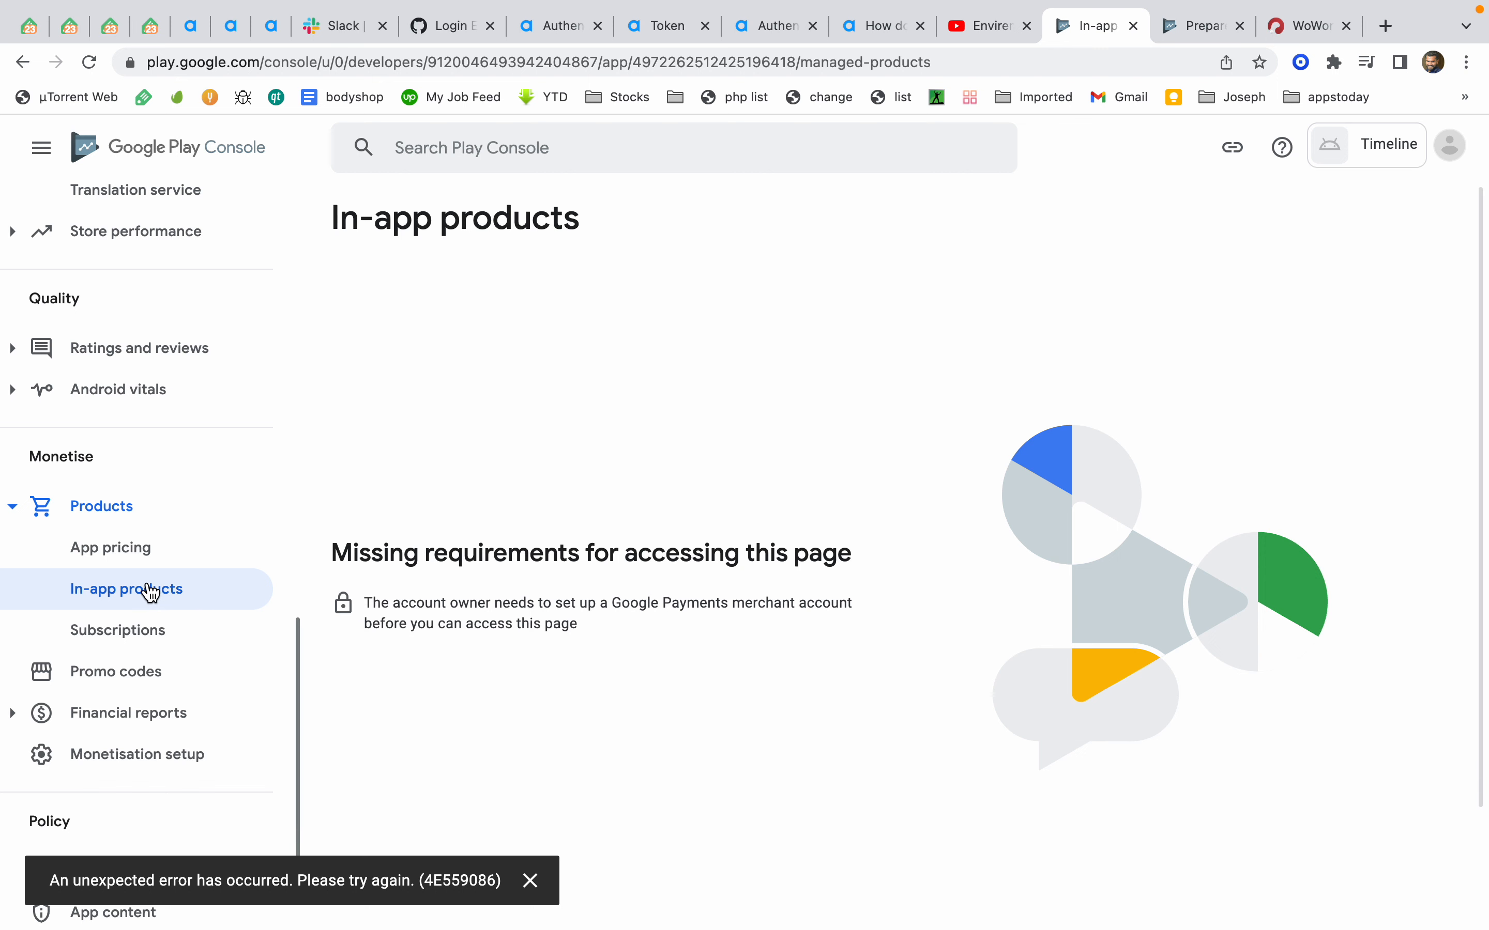
left_click_drag(365, 624, 688, 644)
left_click(689, 644)
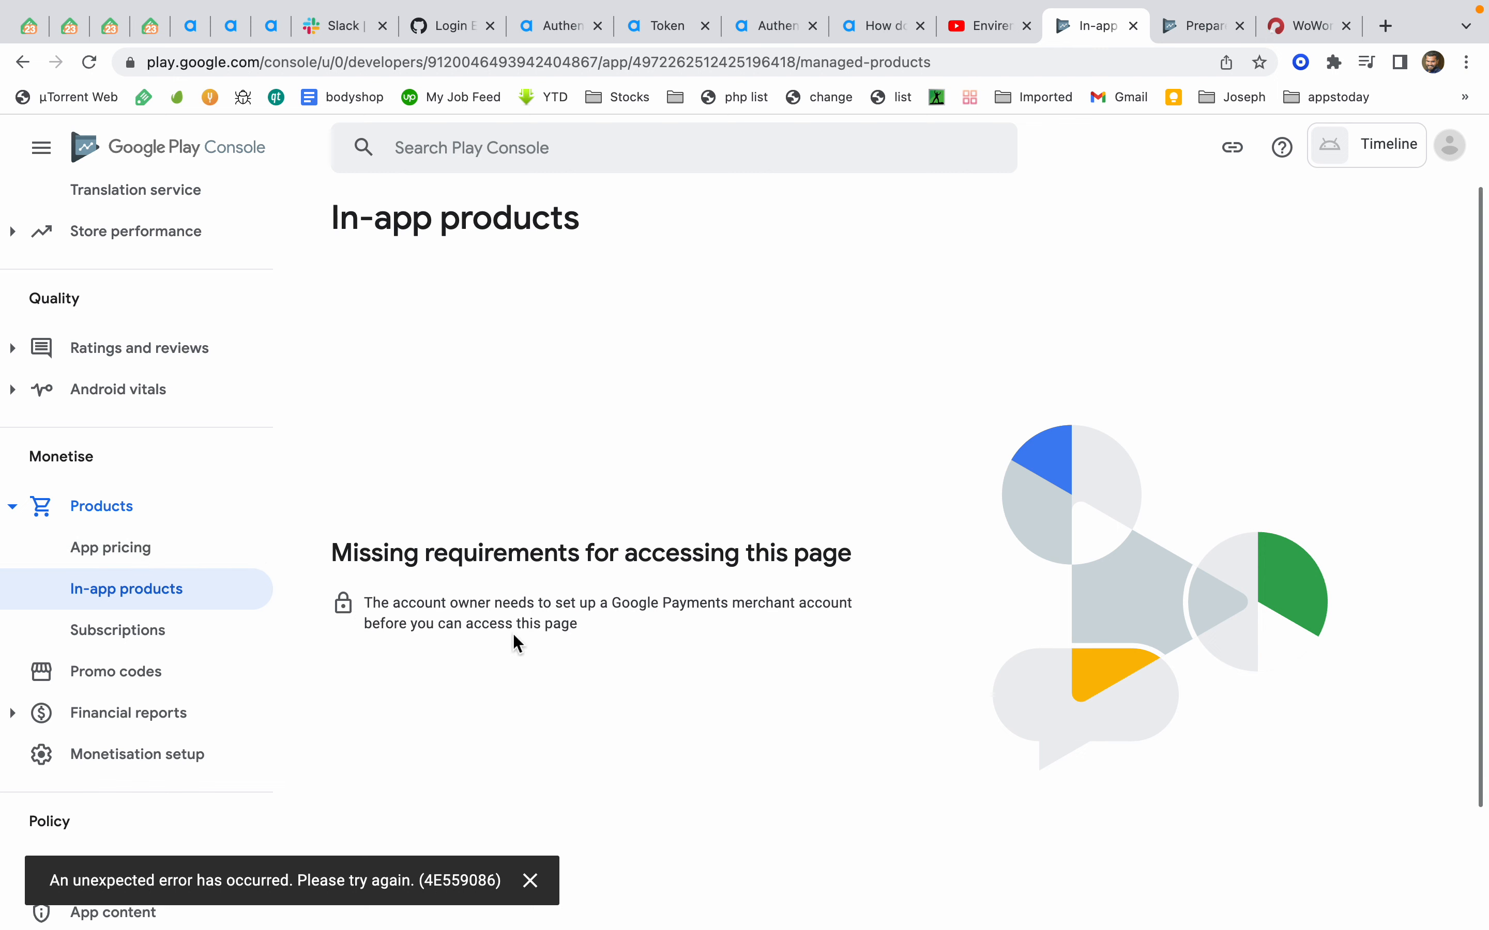
left_click(125, 542)
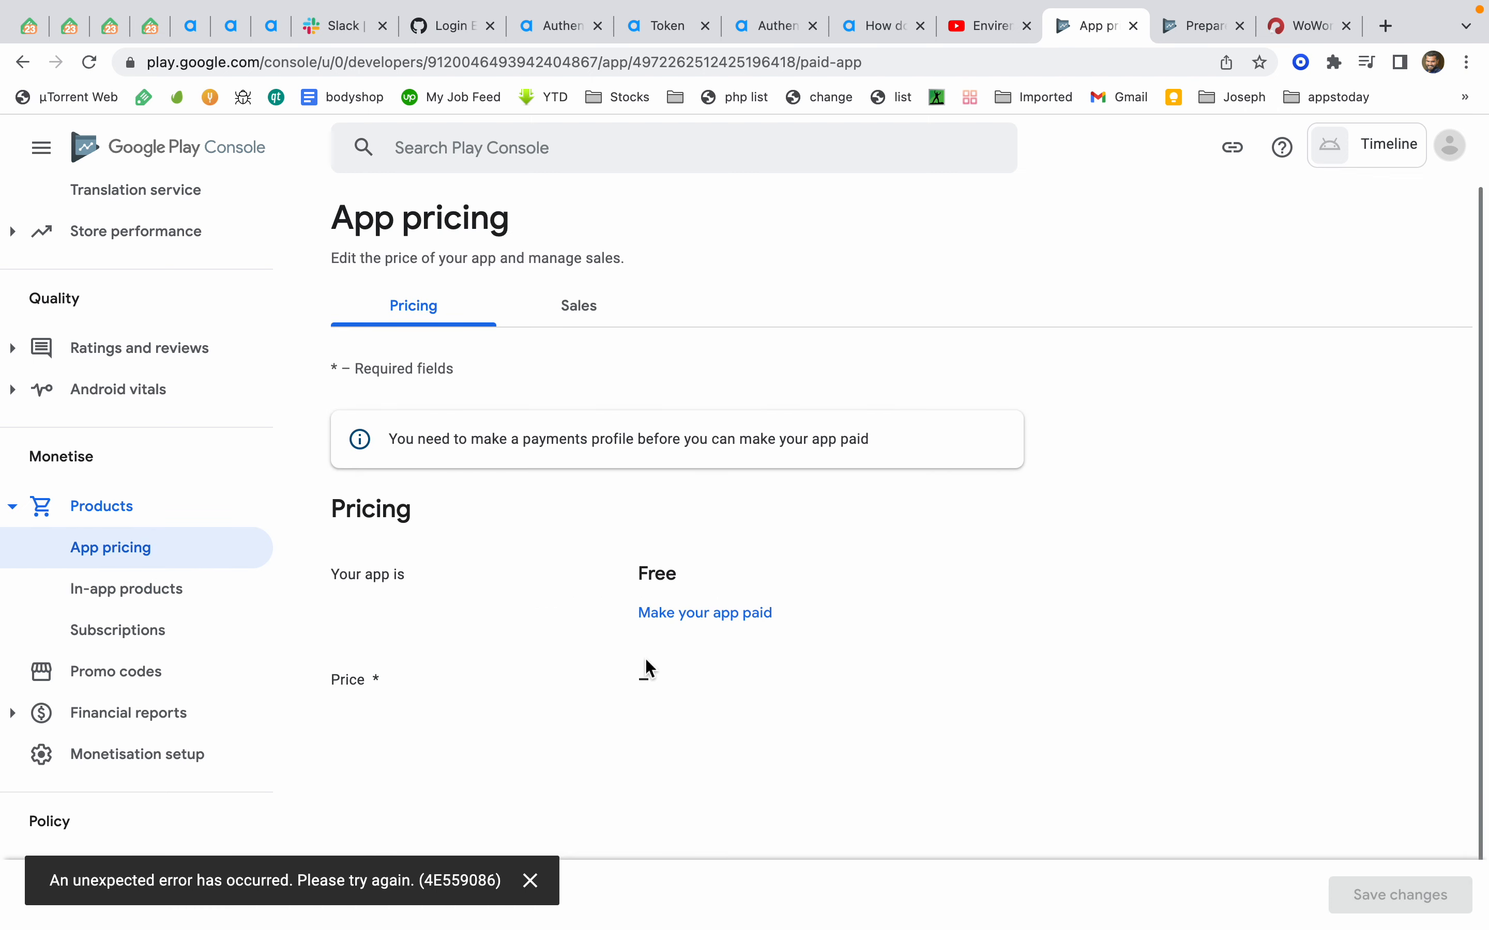
scroll(645, 660, "down", 2)
scroll(645, 660, "up", 1)
scroll(645, 660, "down", 1)
scroll(645, 660, "up", 1)
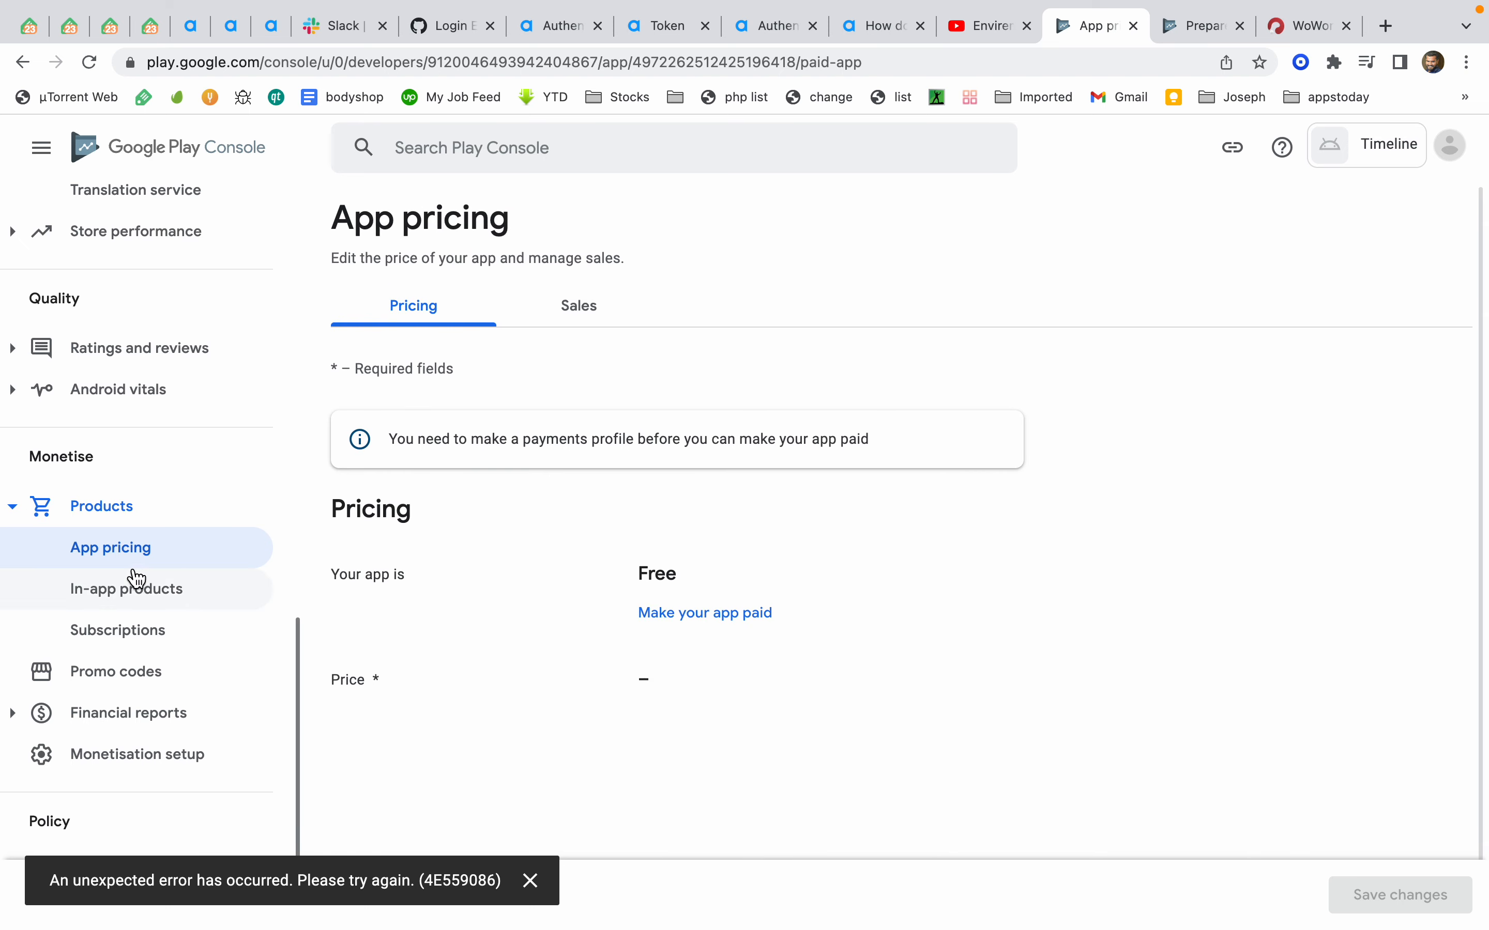
Return to In-app products and scroll through the console navigation
left_click(133, 604)
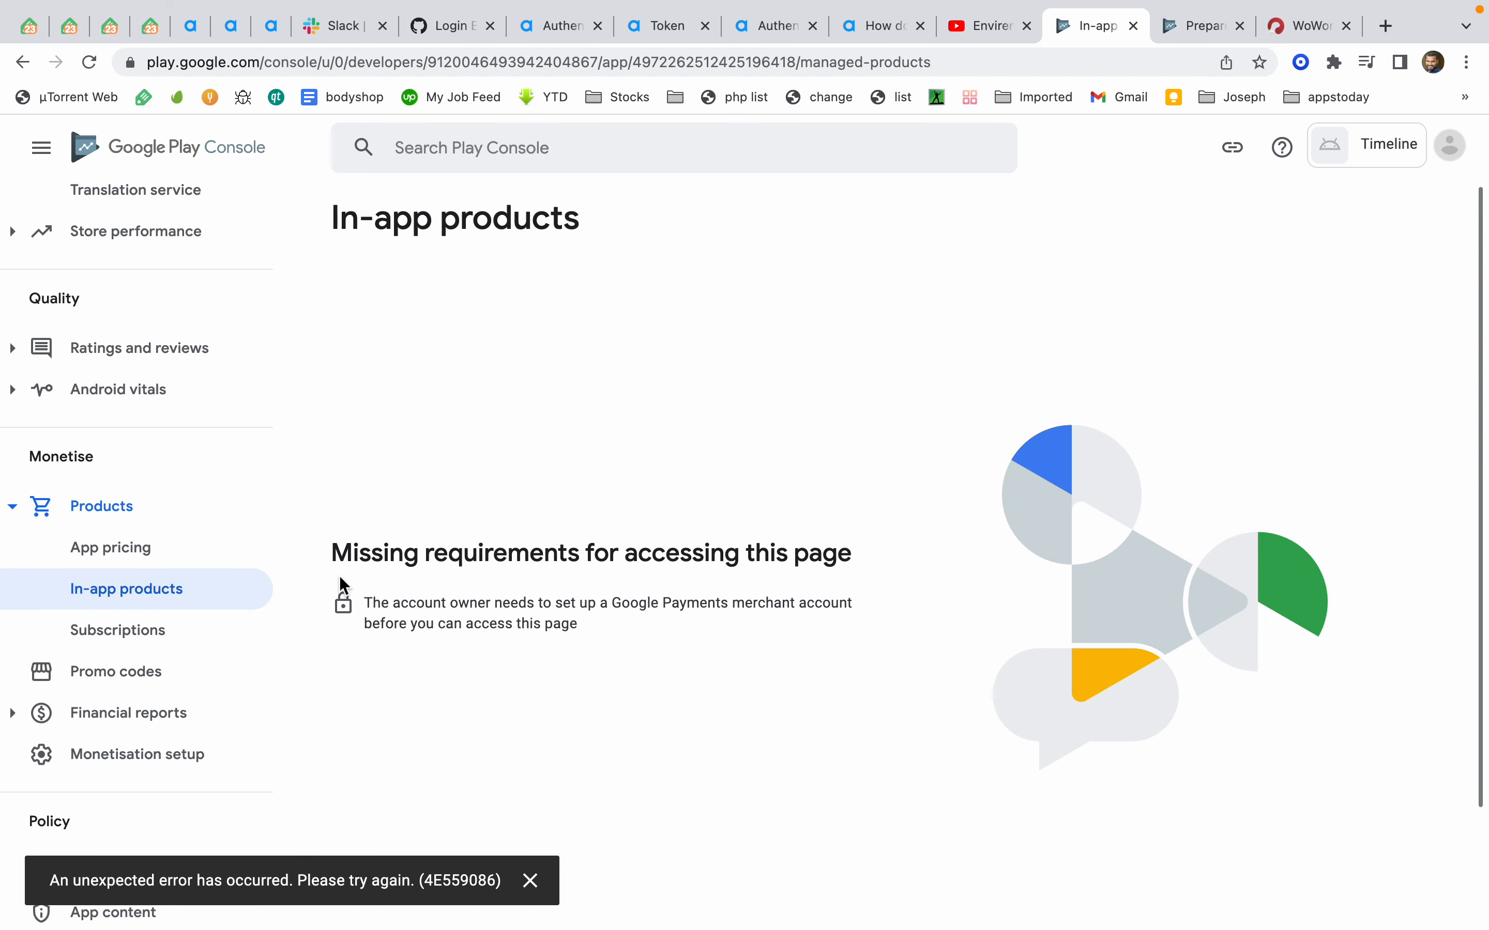
scroll(230, 548, "up", 10)
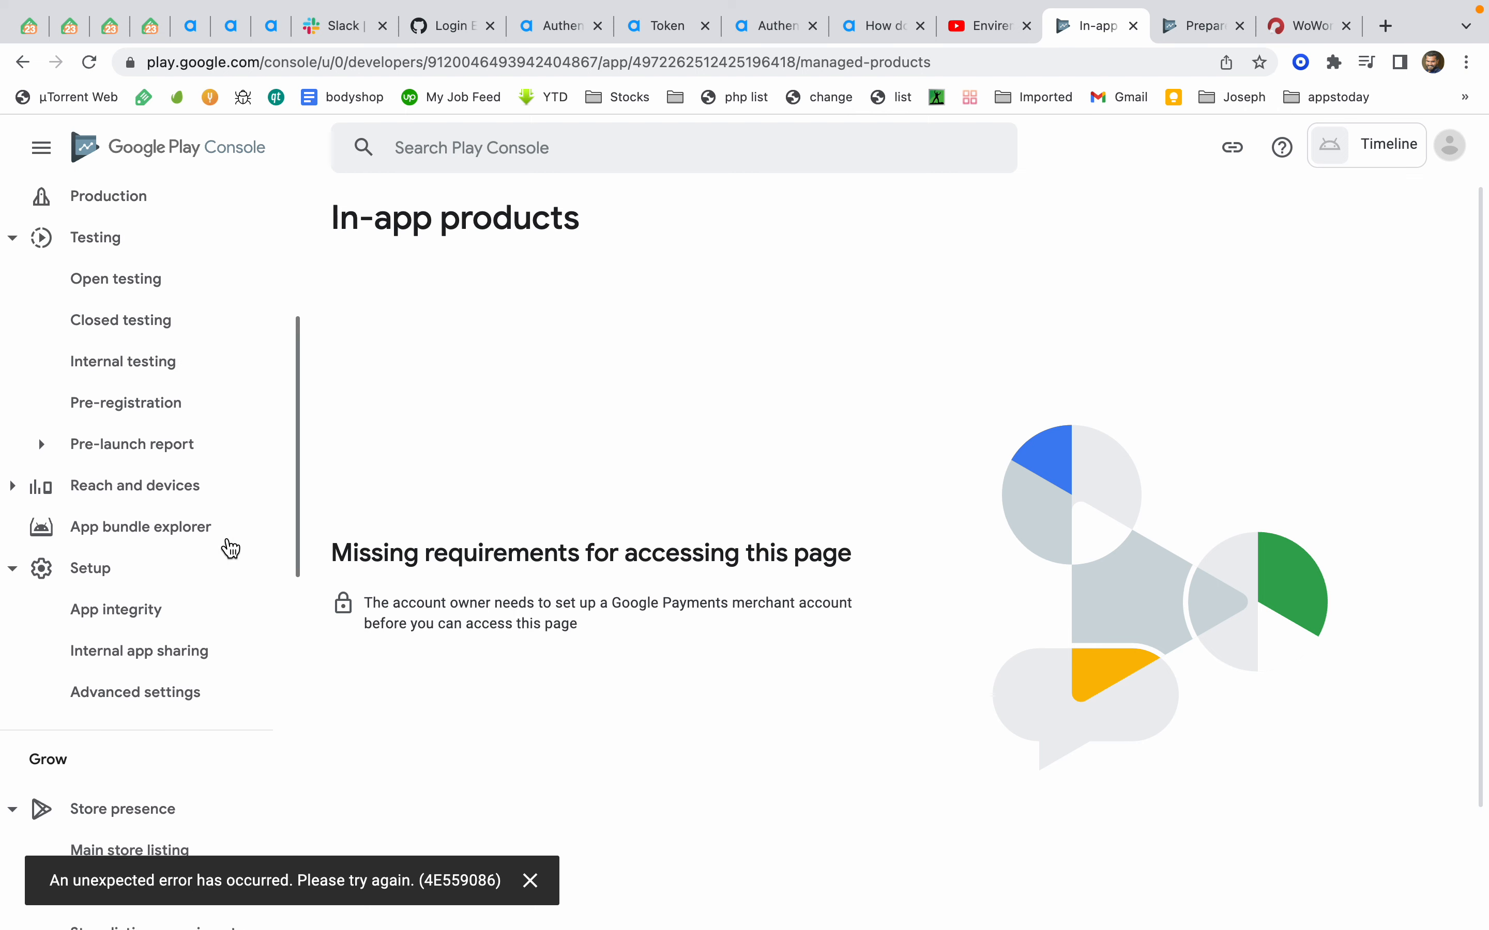
scroll(231, 548, "down", 7)
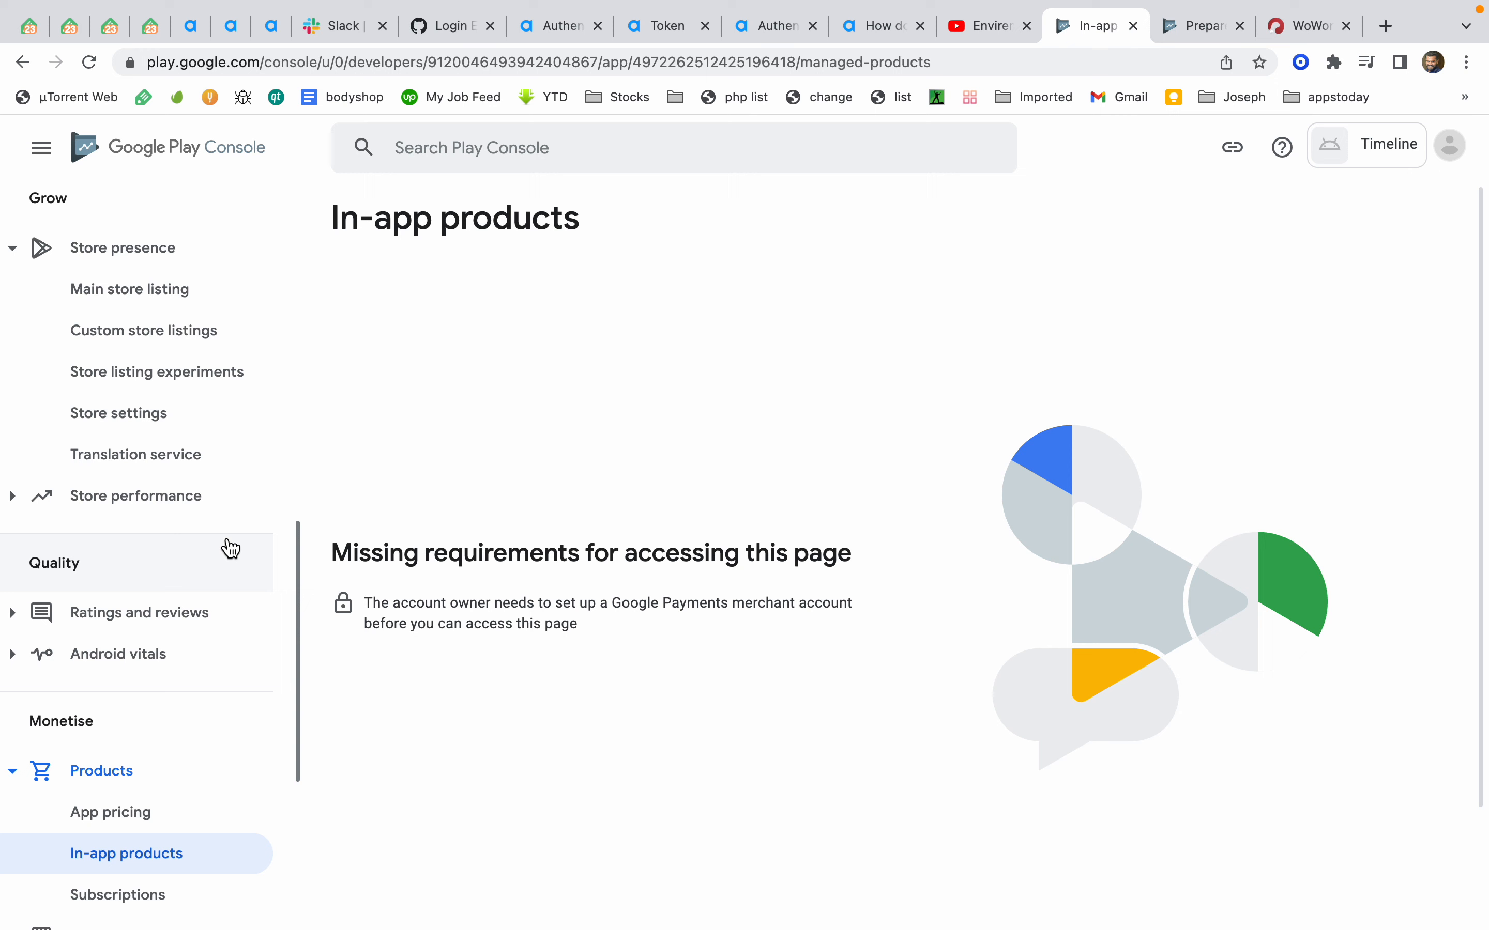
Open the main store listing, hide its intro card, and enter placeholder short description "gfhjbjh" and full description "jkhgjkhbh"
left_click(171, 307)
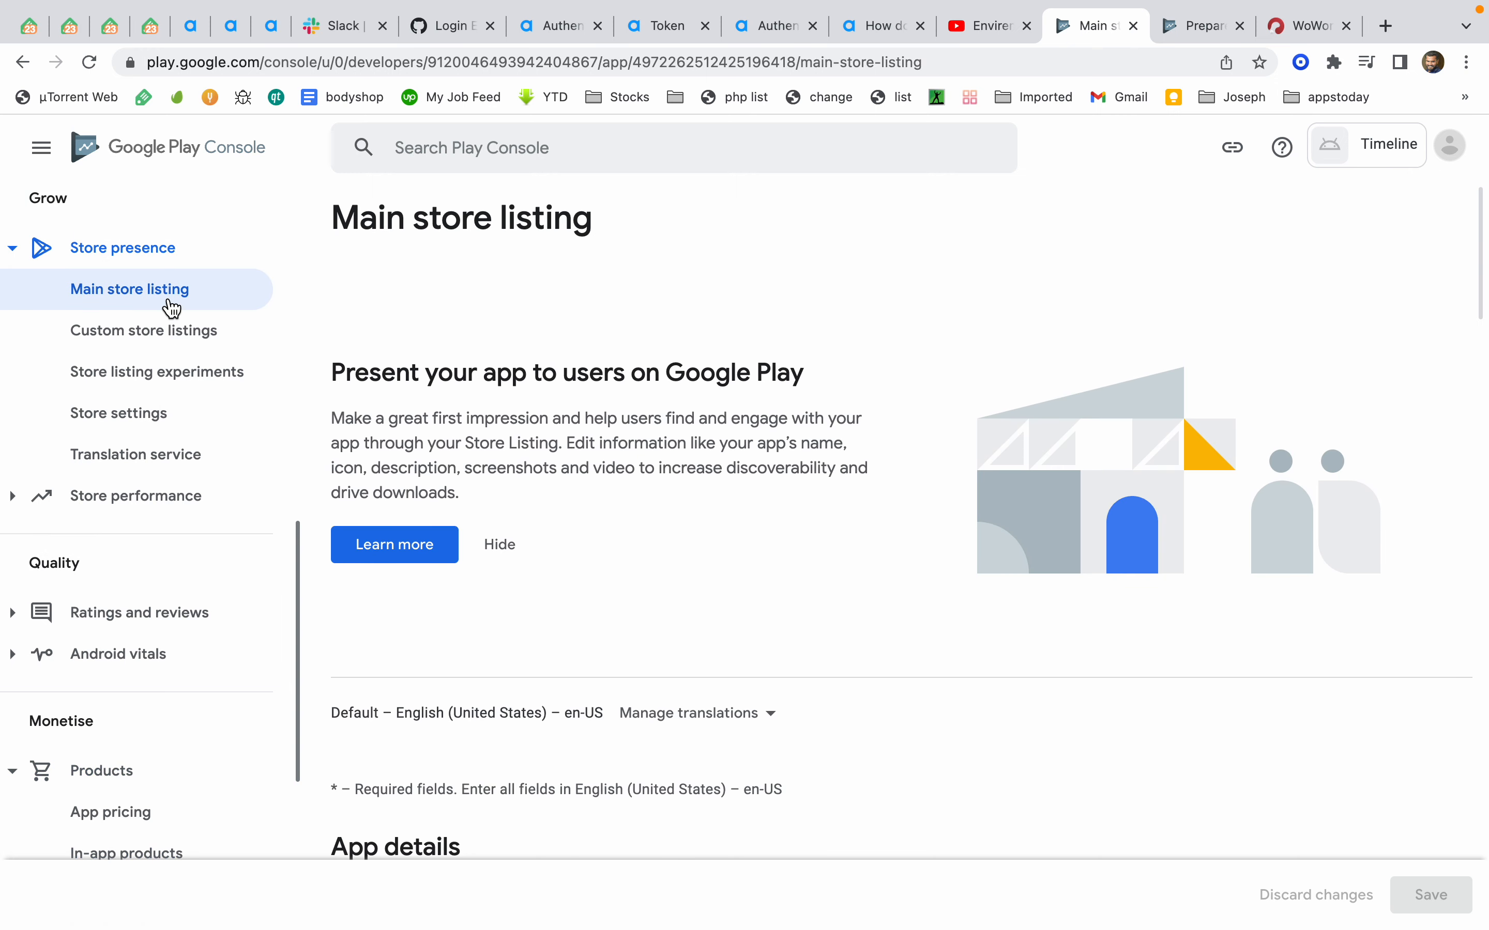
left_click(501, 543)
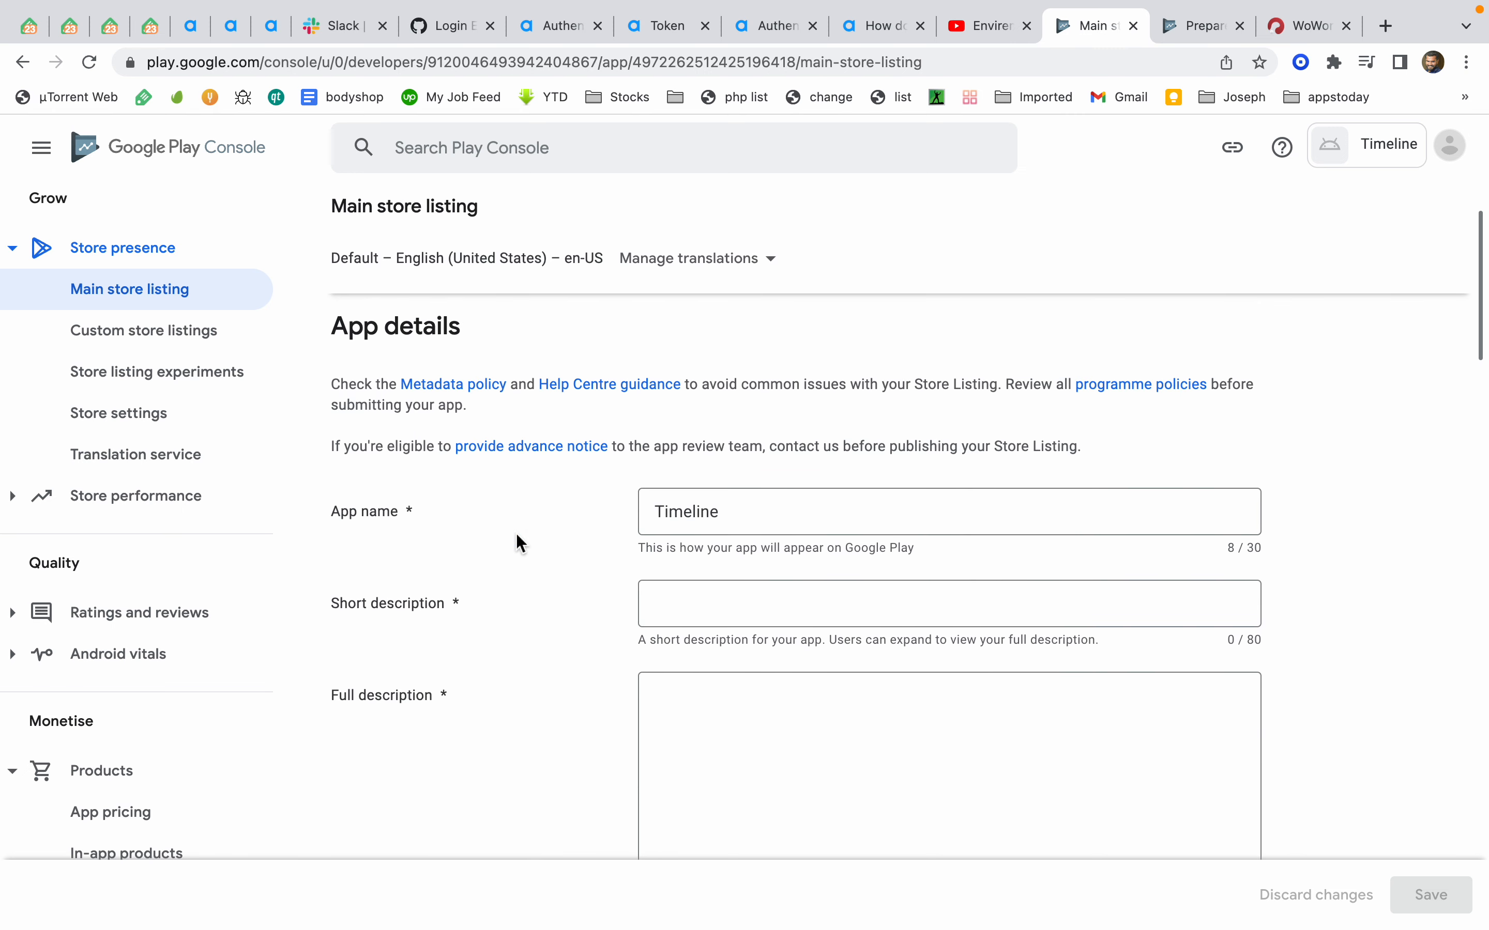
left_click(775, 530)
left_click(744, 614)
type("gfhjbjh")
left_click(755, 737)
type("jkhgjkhbh")
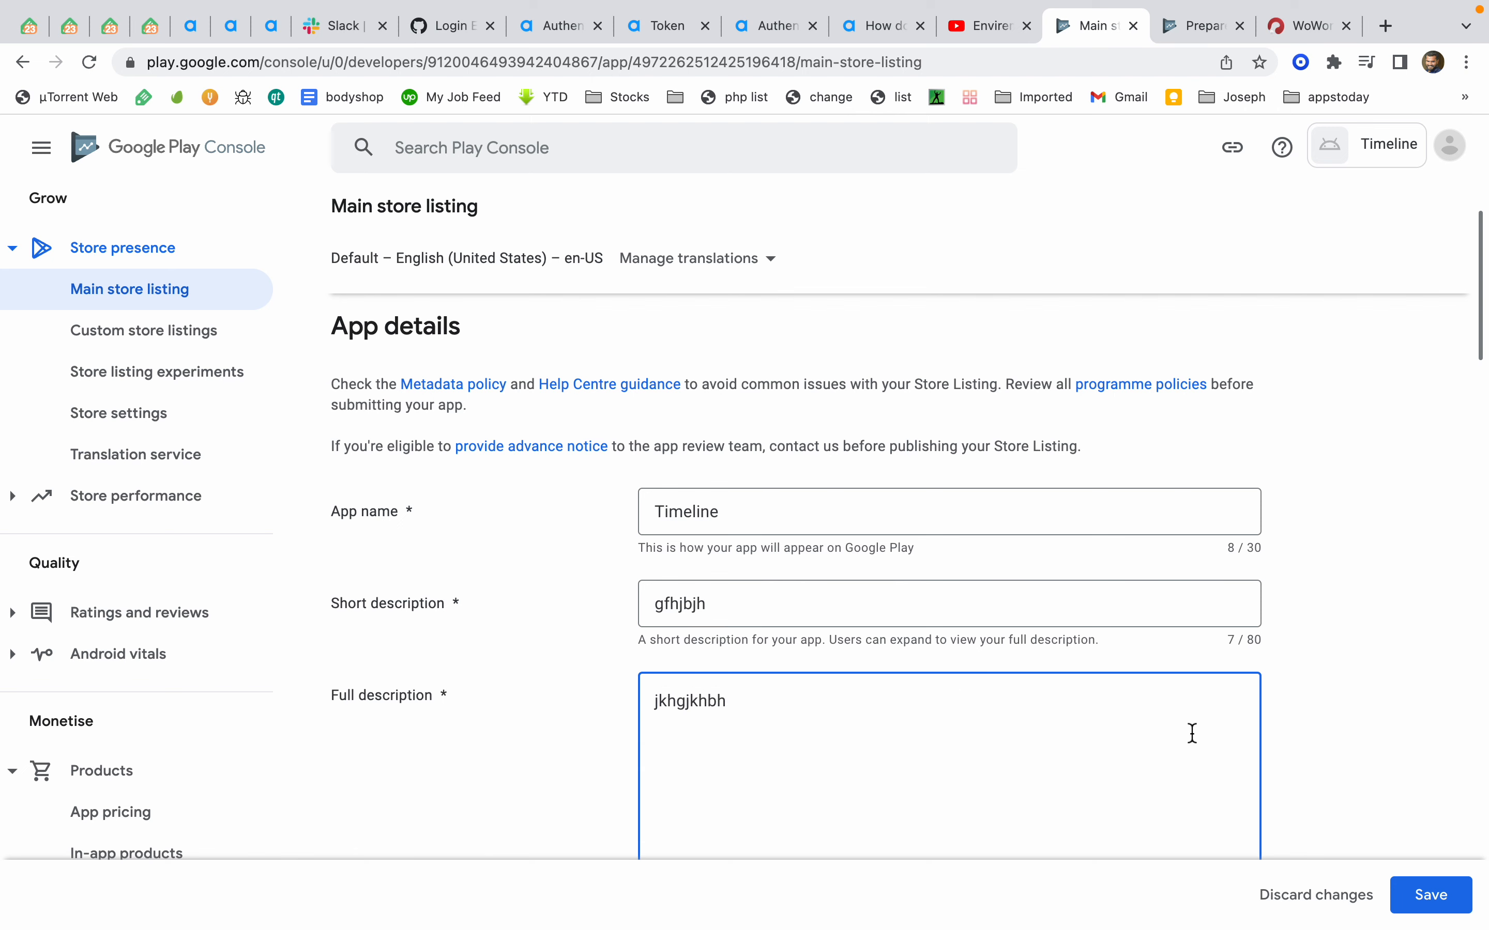
Scroll through the Graphics section and read the app icon, feature graphic and screenshot requirements
scroll(1190, 730, "down", 5)
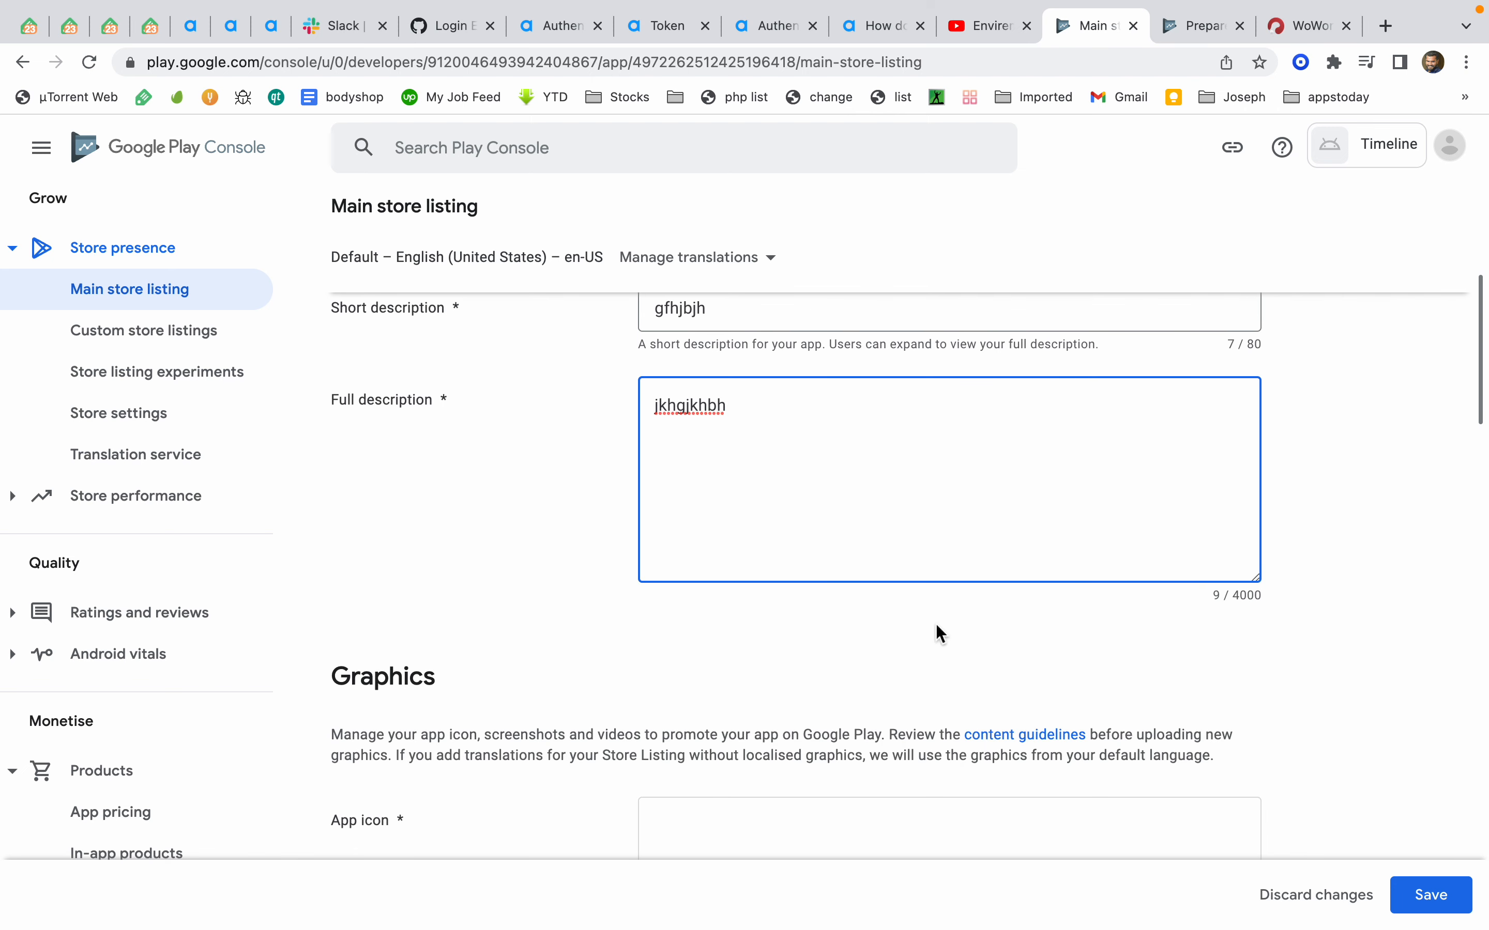
scroll(936, 631, "up", 3)
left_click(734, 448)
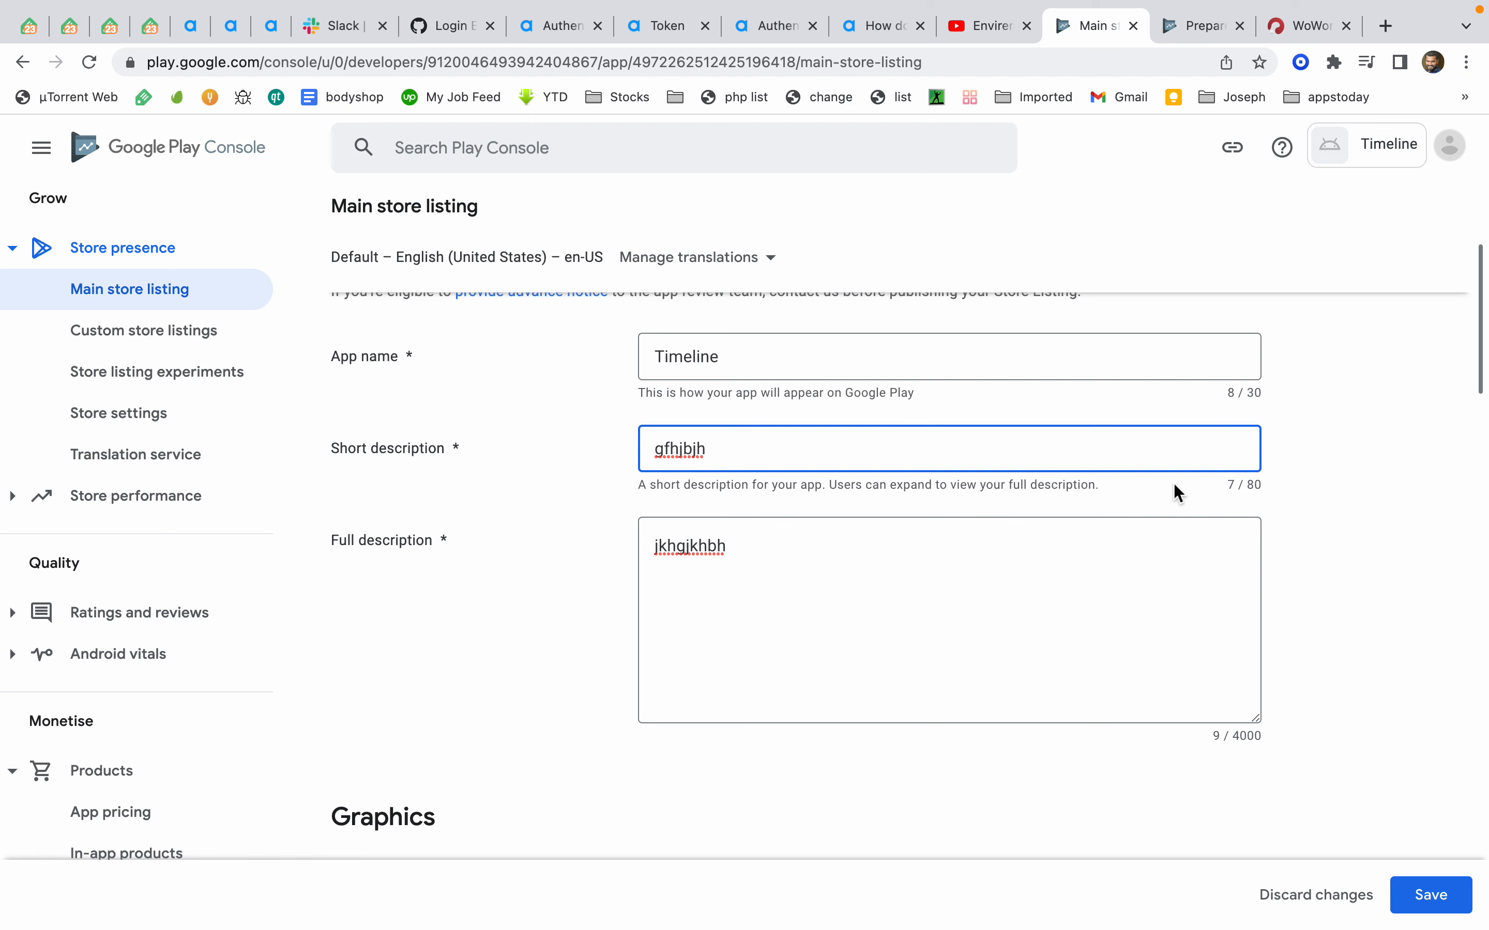
left_click(994, 630)
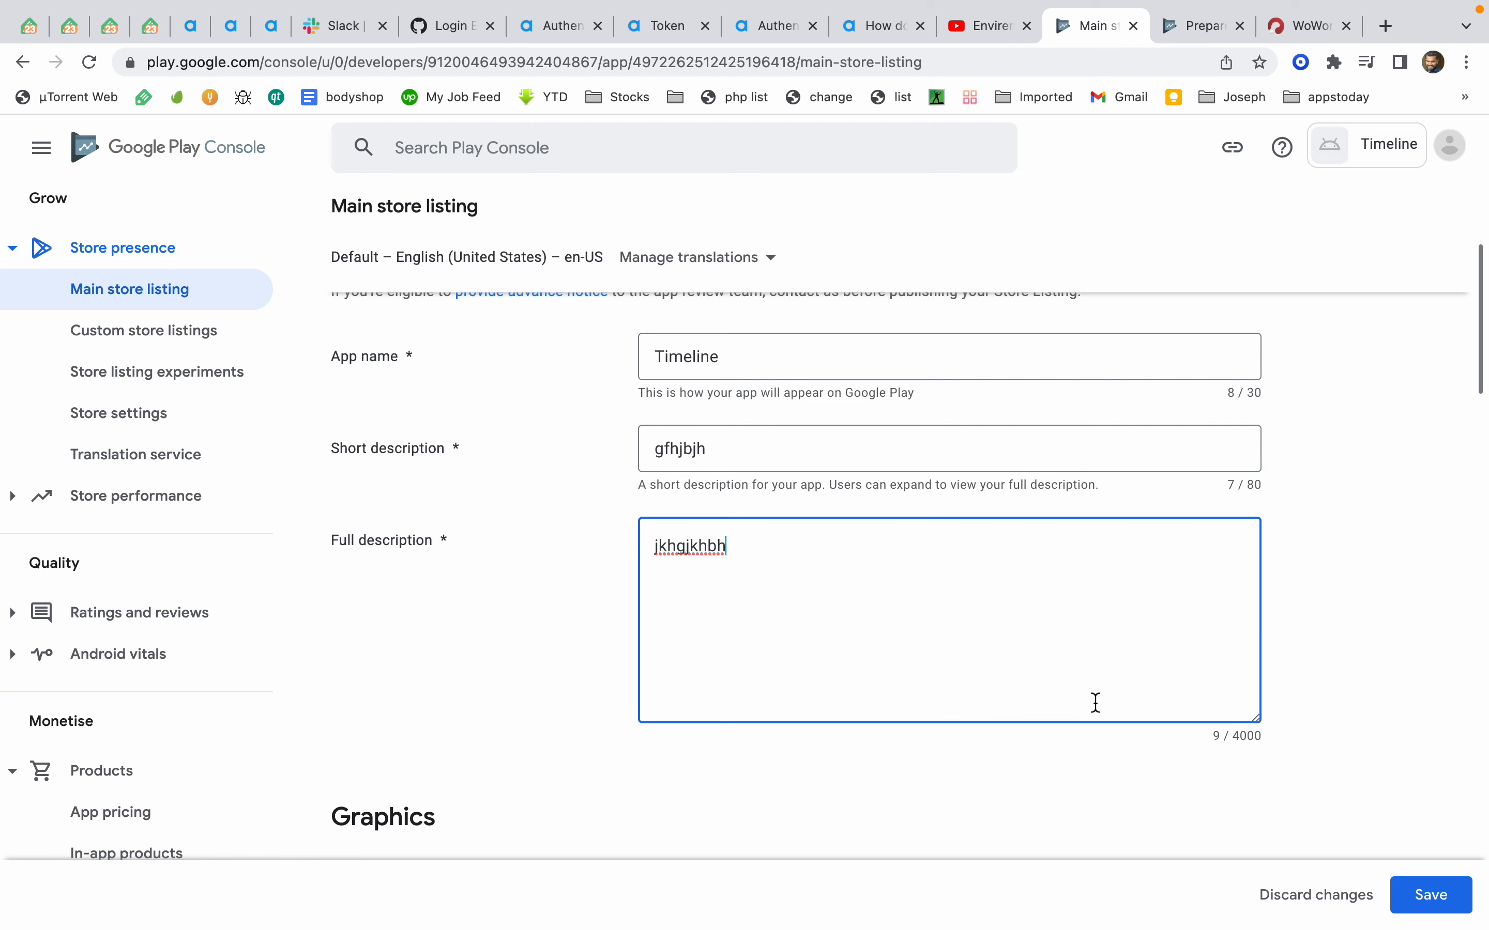
scroll(1123, 717, "down", 4)
scroll(1119, 708, "down", 7)
scroll(917, 392, "up", 6)
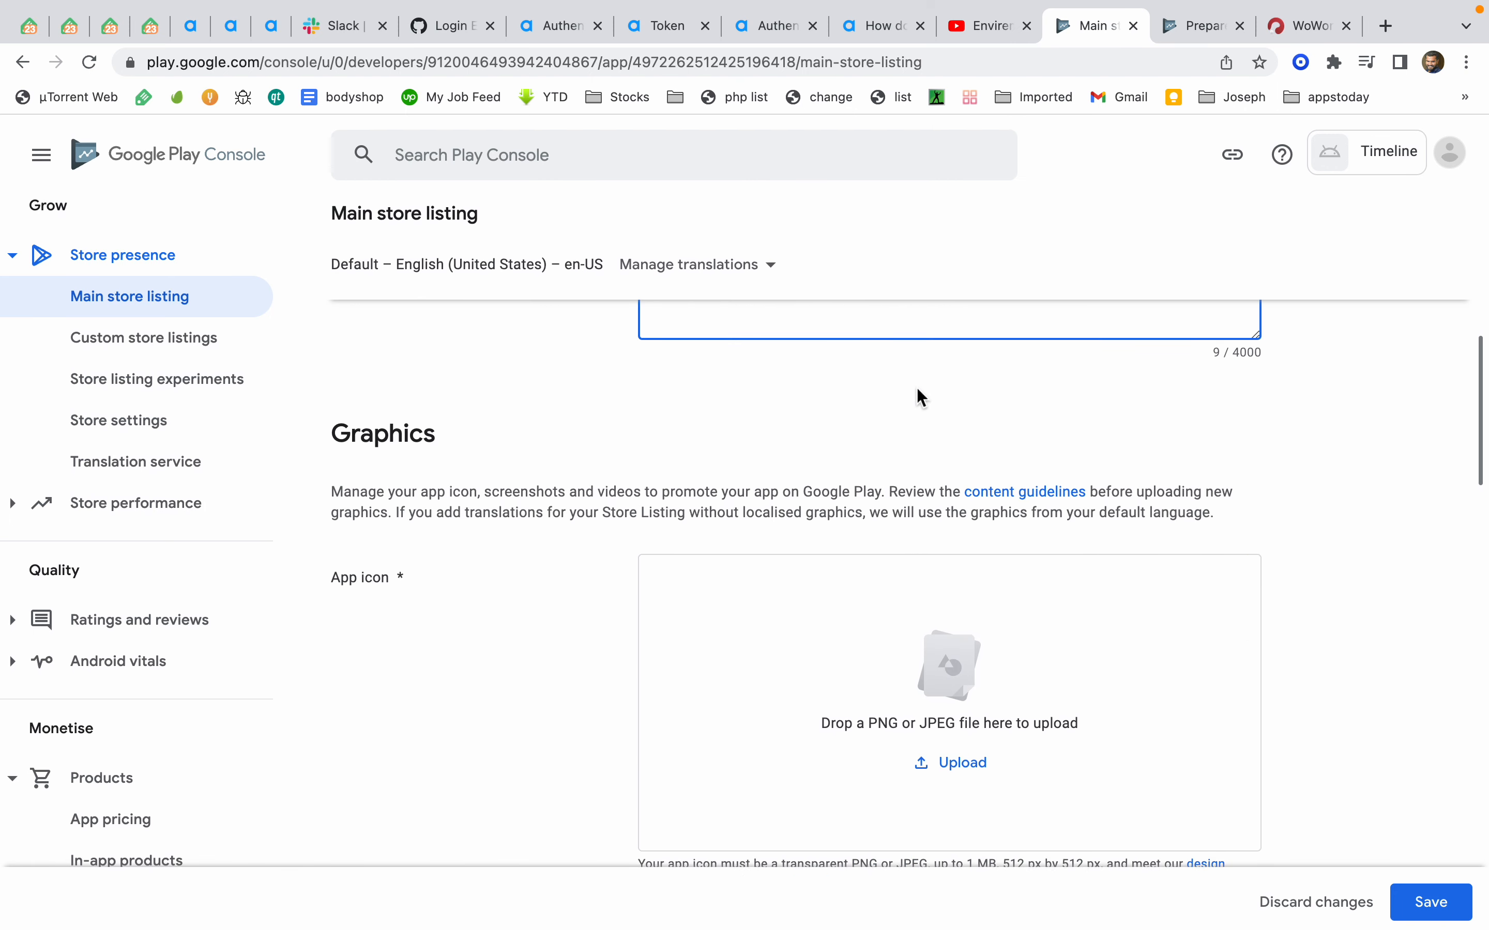
scroll(917, 394, "down", 2)
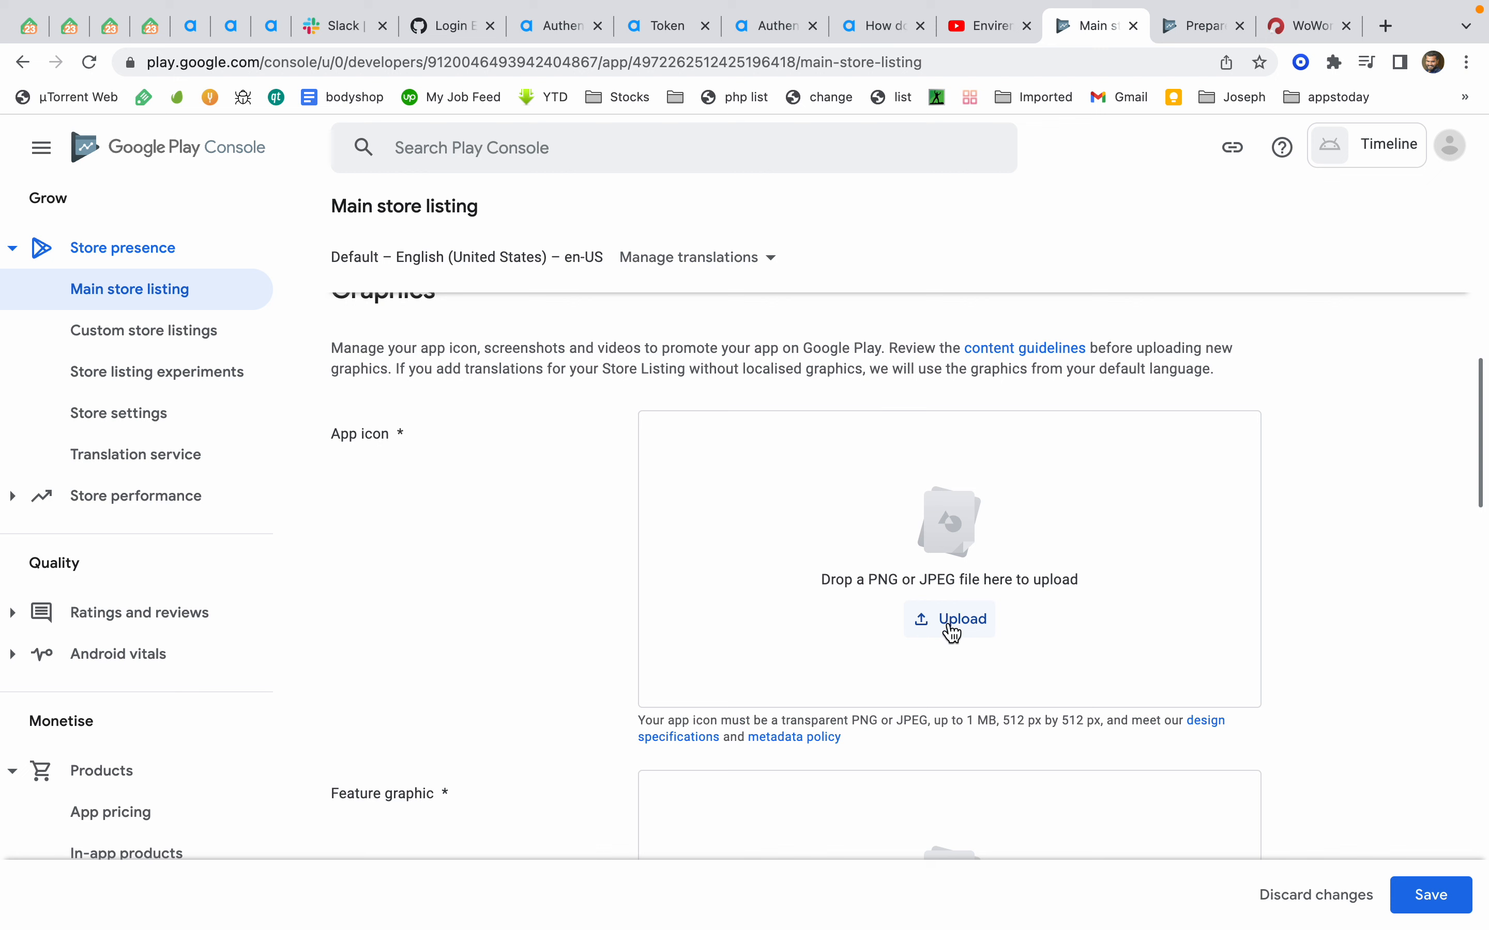
left_click_drag(1004, 720, 1045, 722)
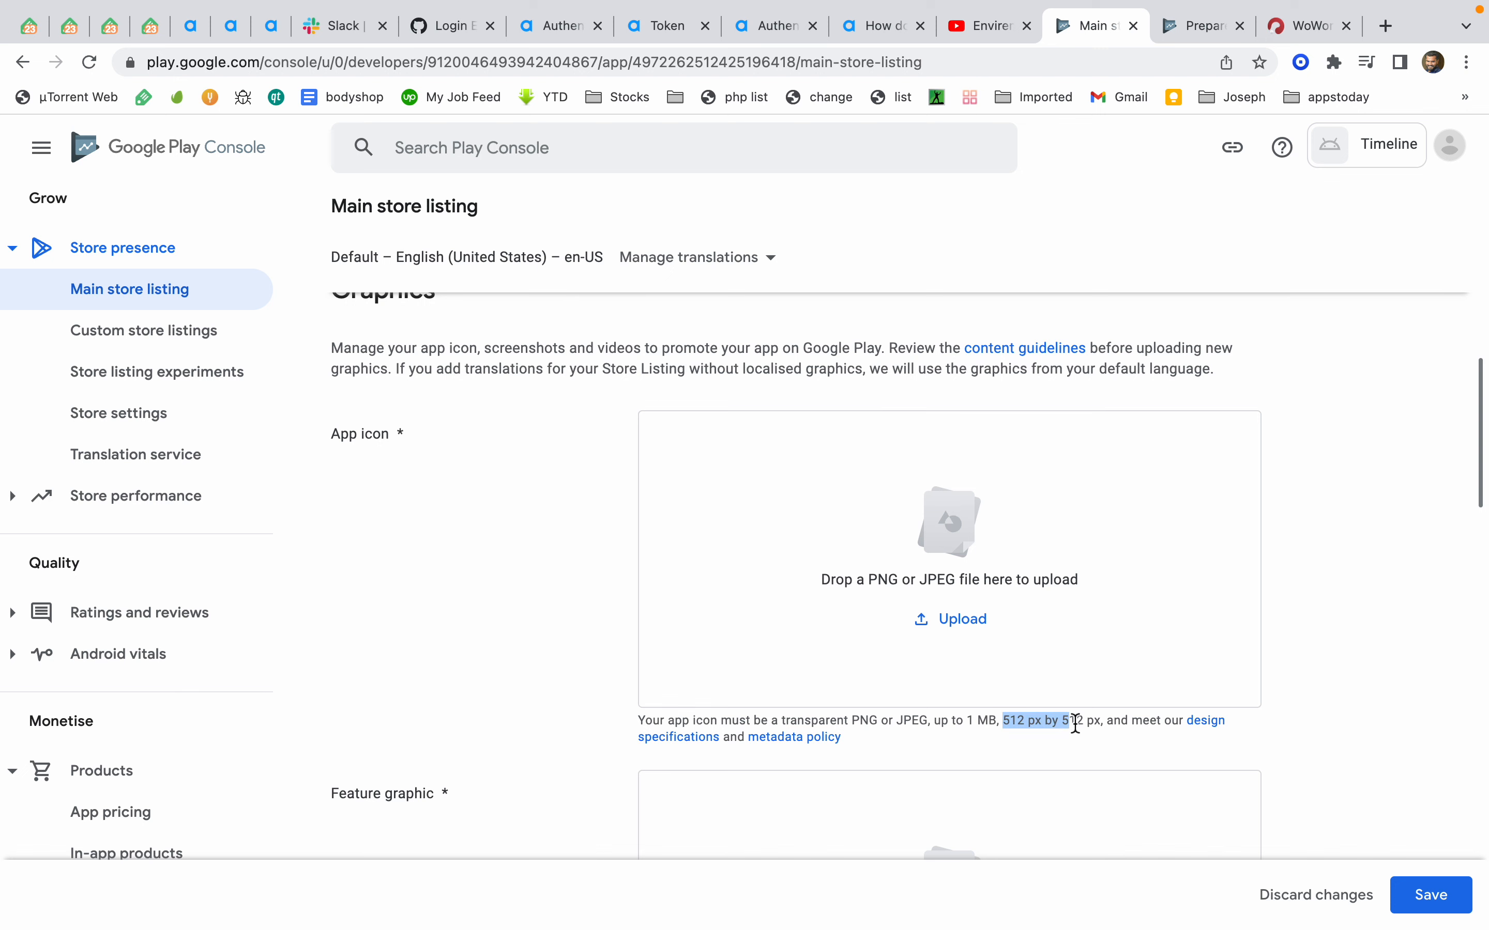
scroll(1076, 643, "down", 5)
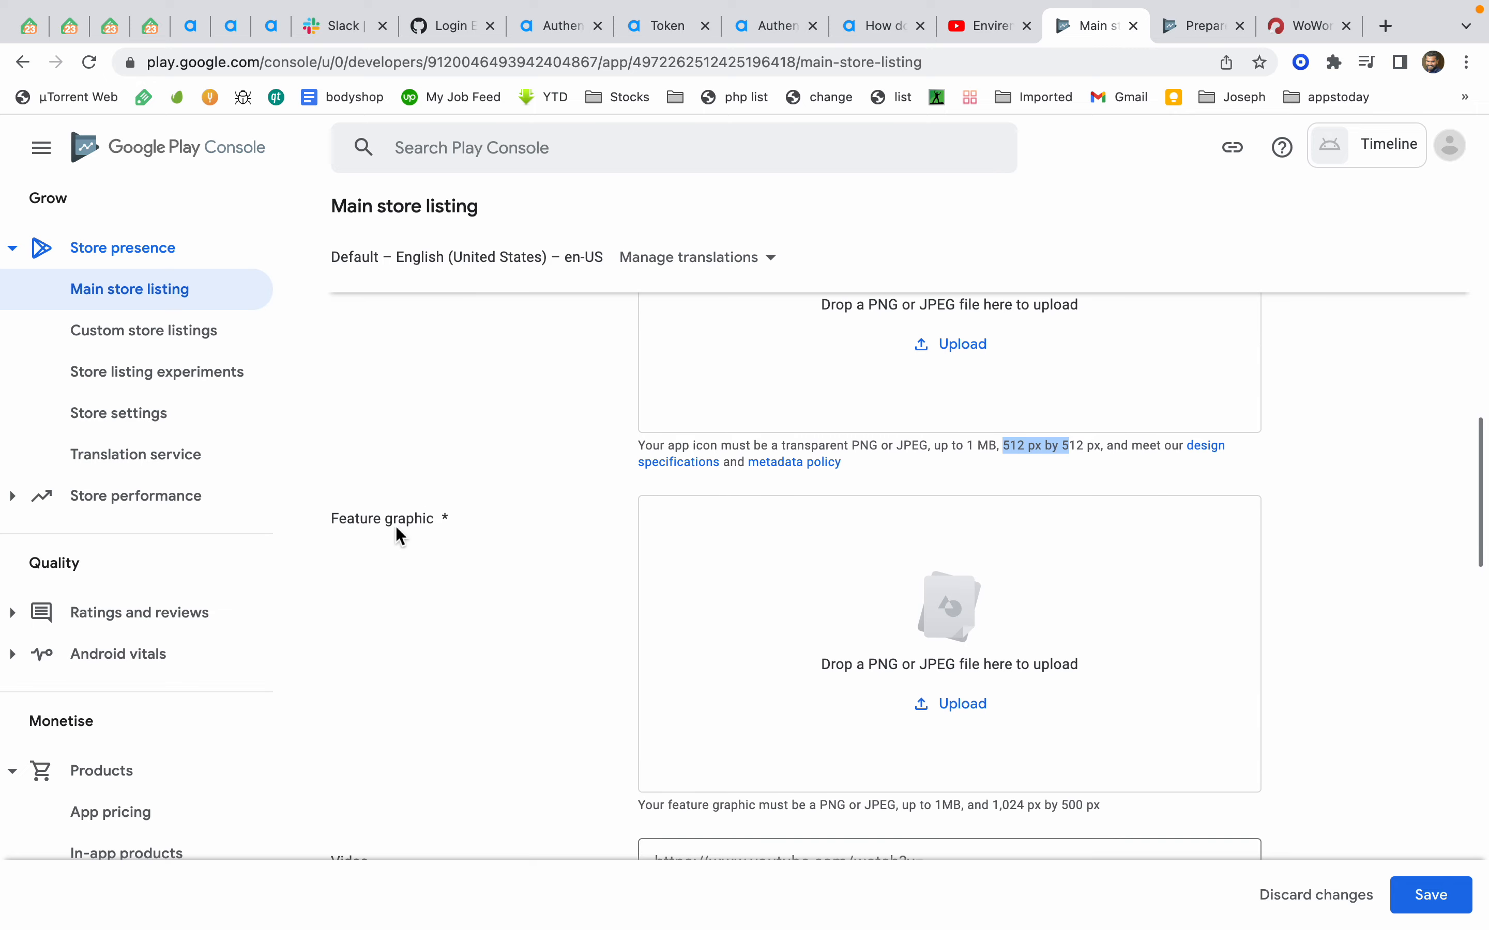
scroll(894, 657, "down", 3)
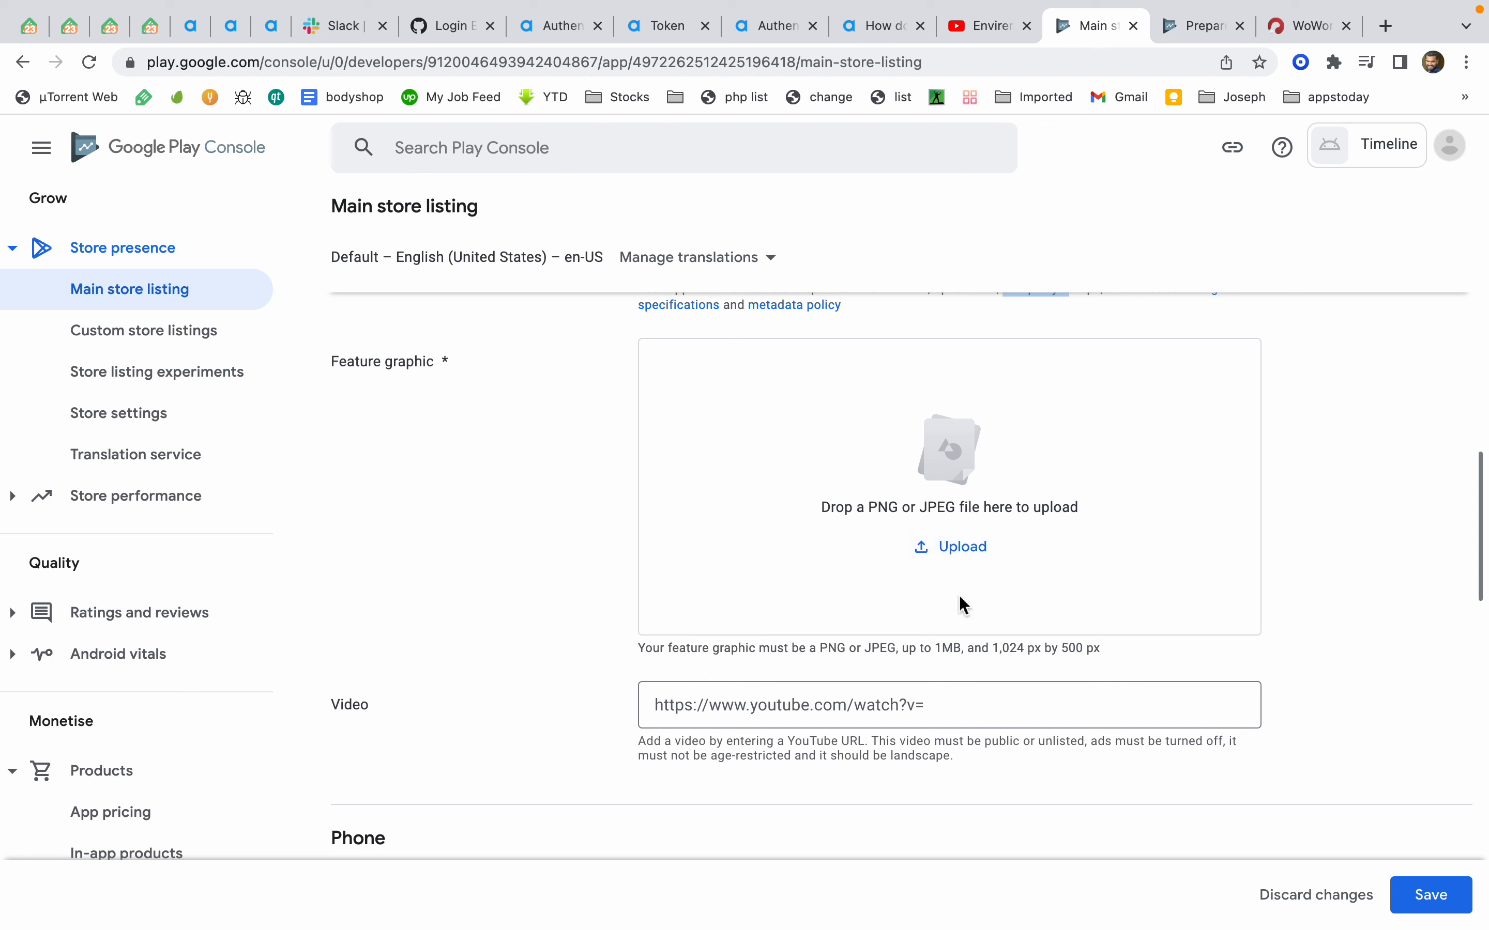
left_click_drag(726, 424, 1166, 527)
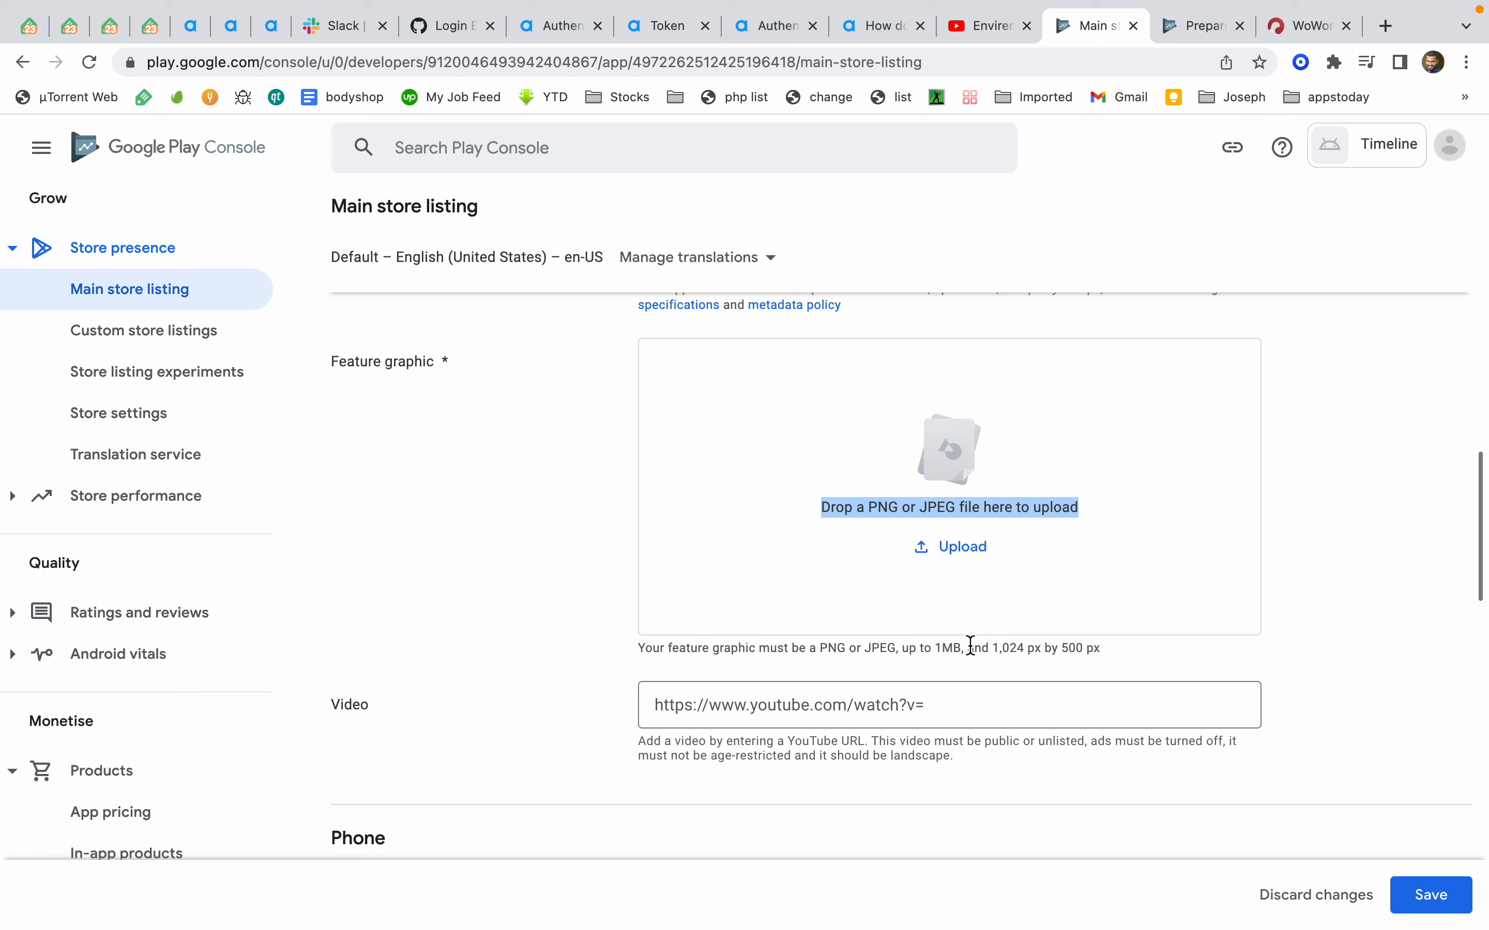
left_click_drag(993, 650, 1095, 663)
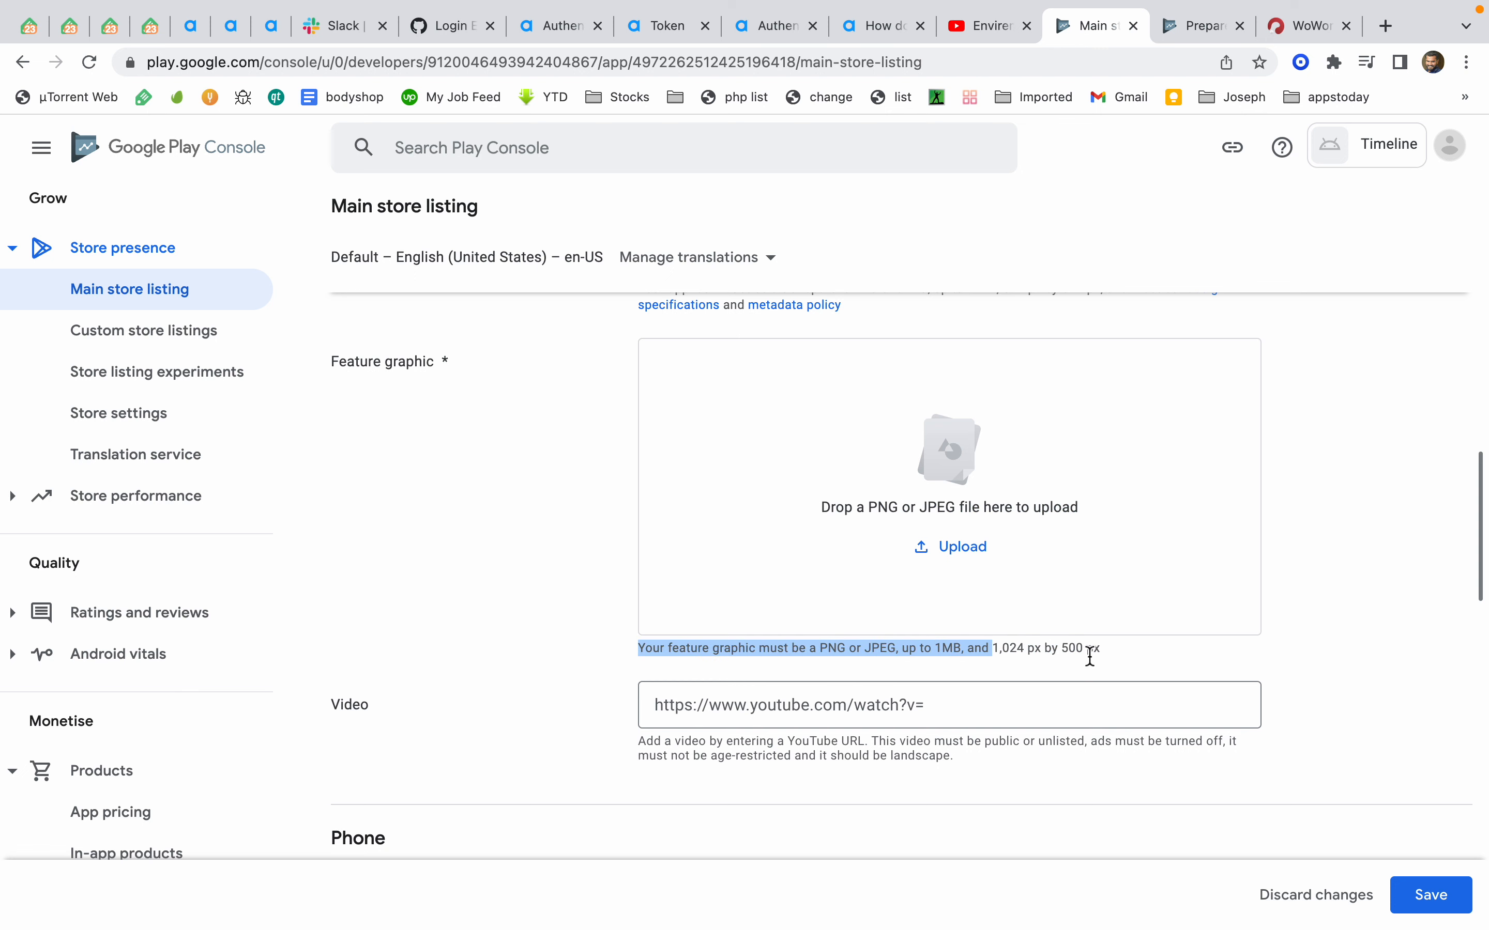
left_click(1061, 653)
scroll(1070, 657, "down", 9)
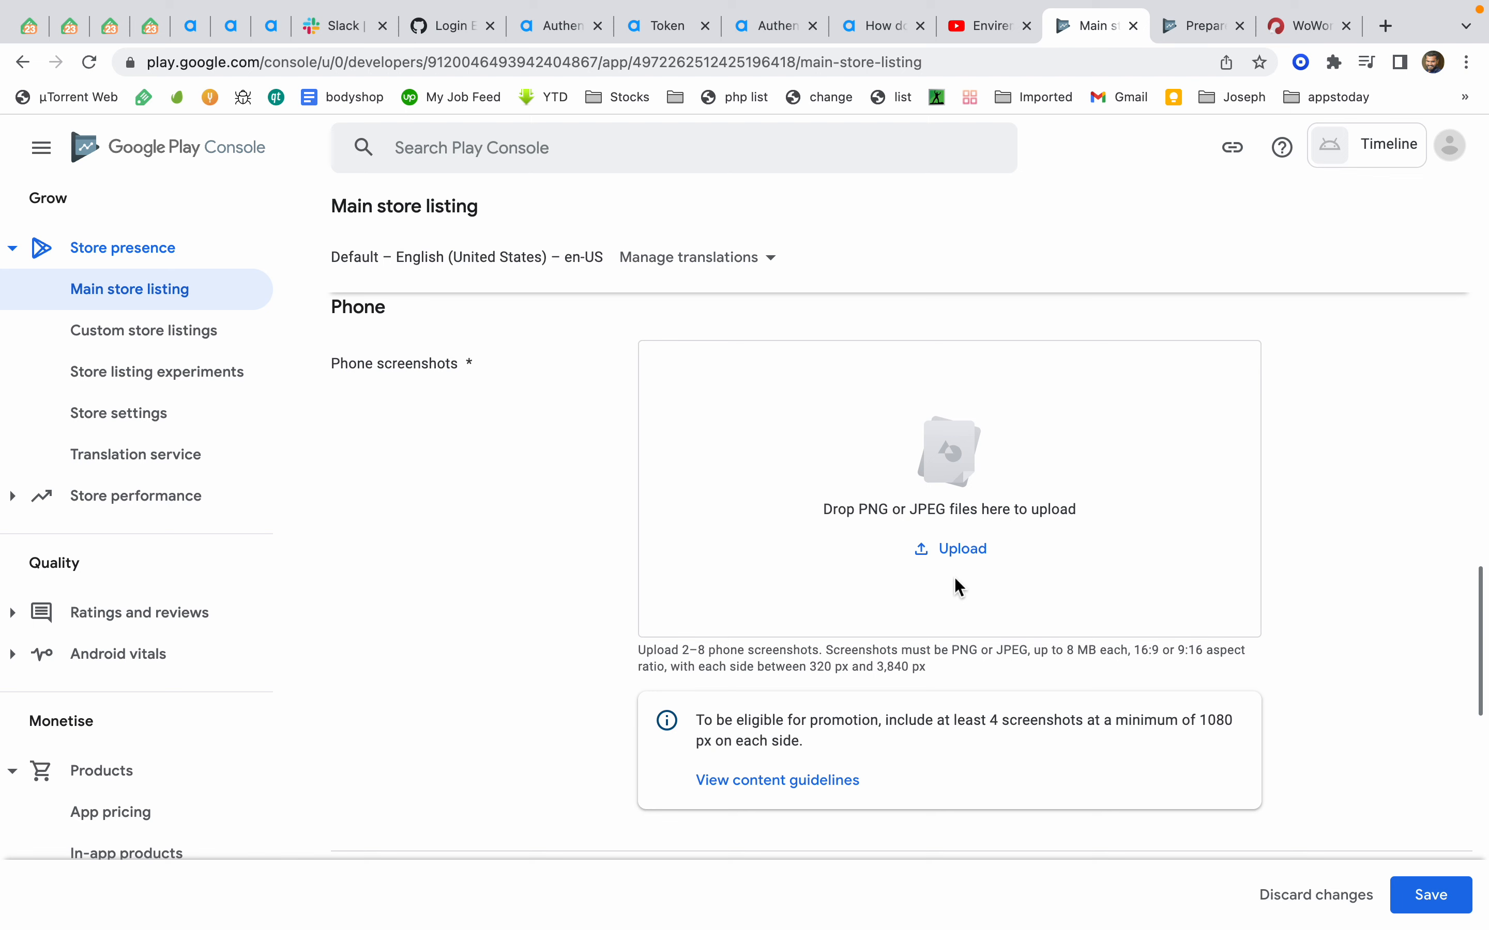
scroll(955, 580, "down", 10)
scroll(953, 577, "down", 6)
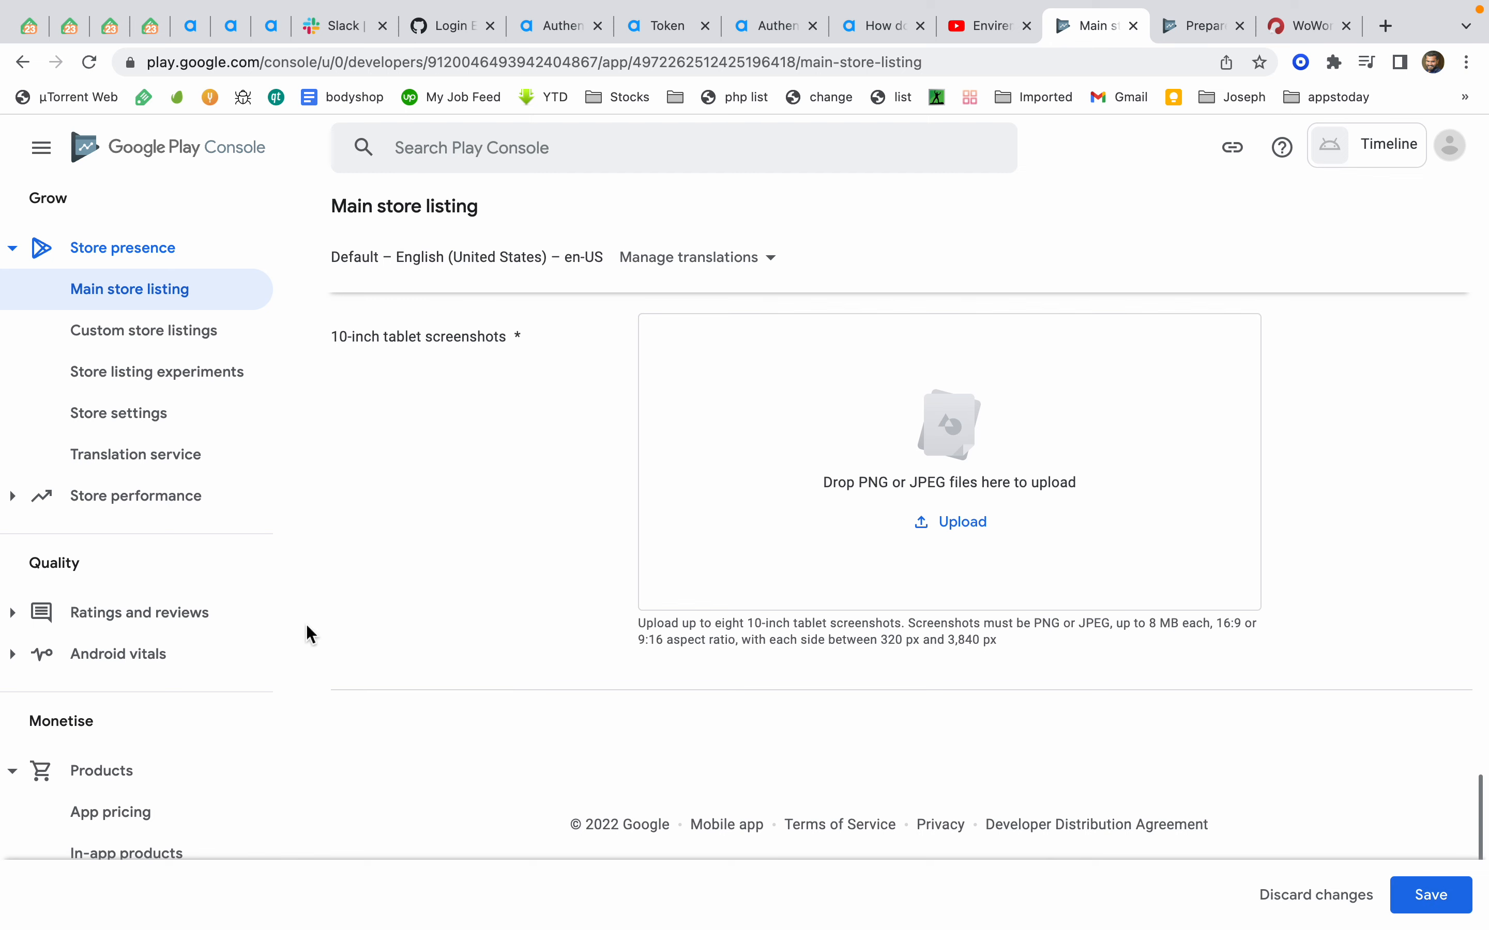
Open Store settings and set the app category to Communication
left_click(158, 421)
left_click(865, 580)
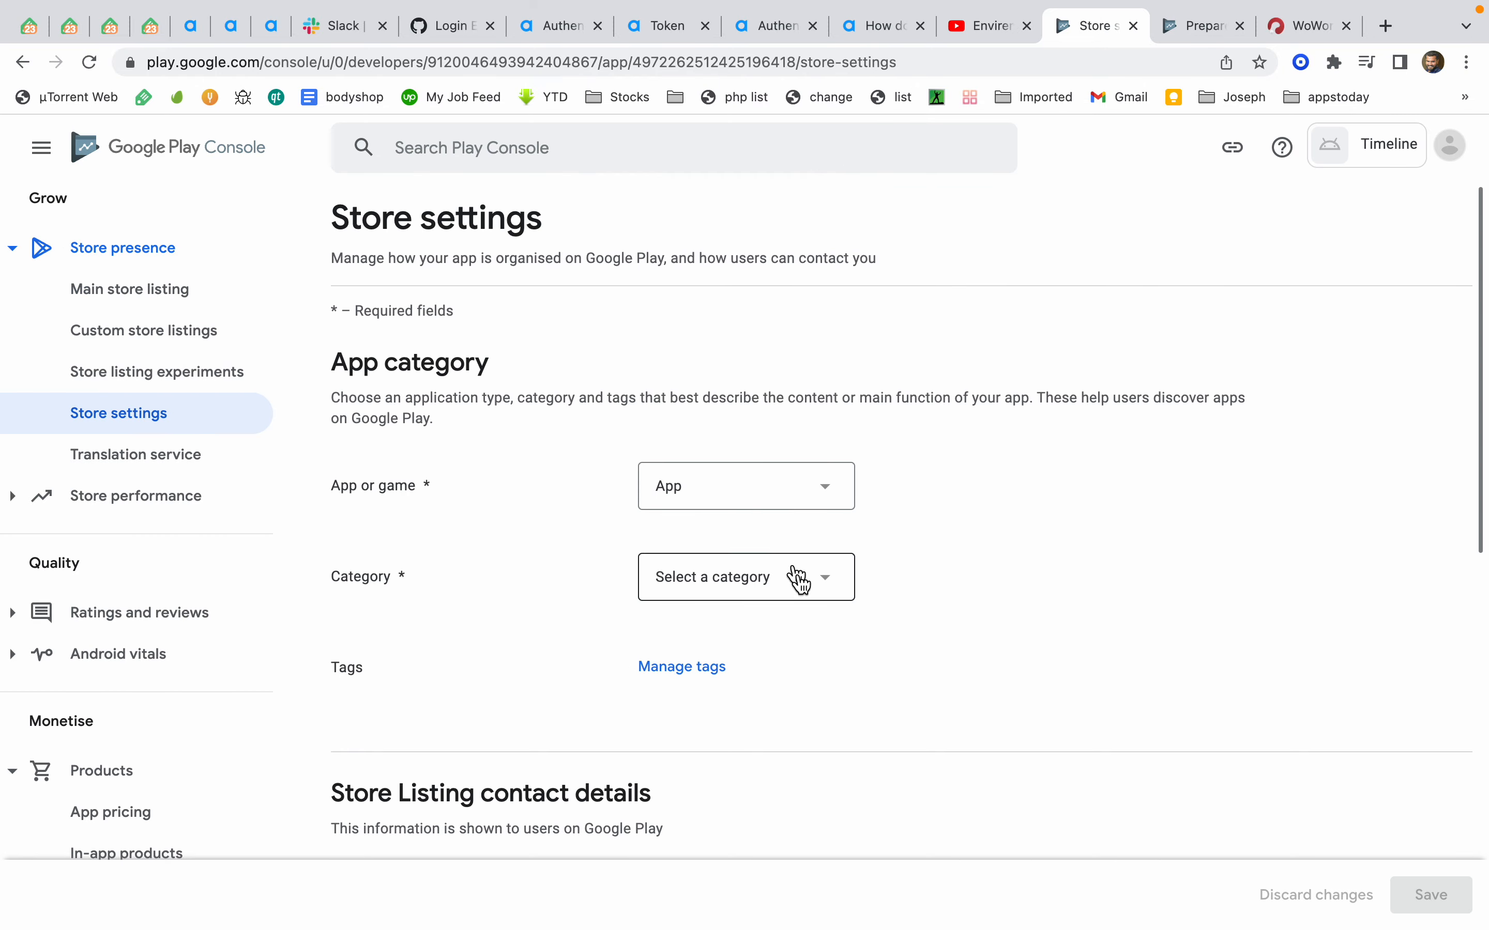
scroll(581, 563, "down", 5)
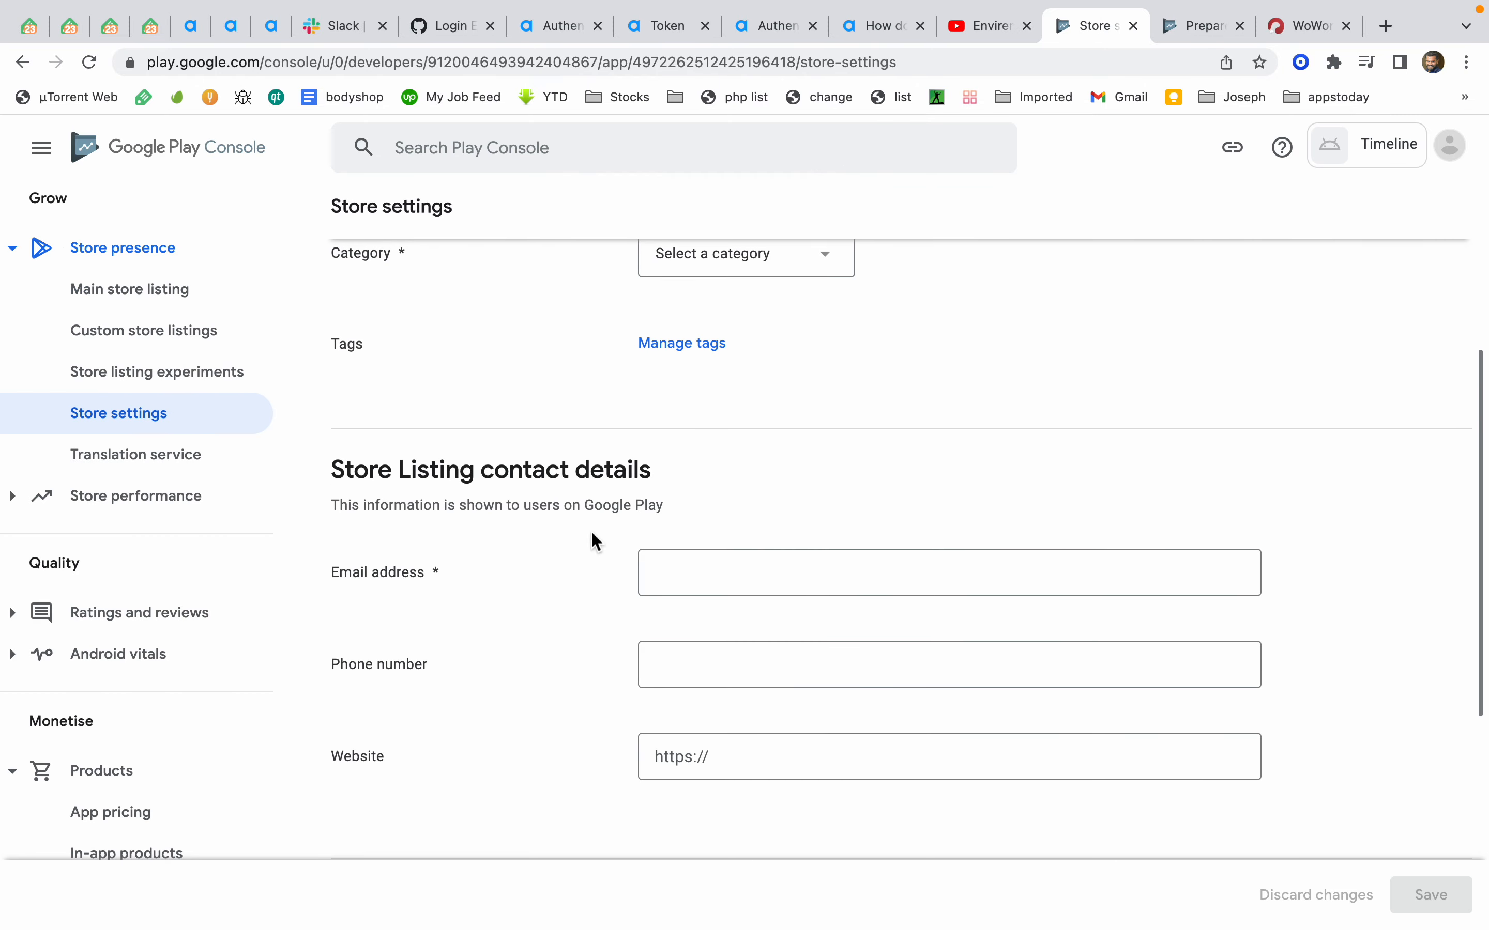
left_click(757, 271)
scroll(731, 471, "down", 1)
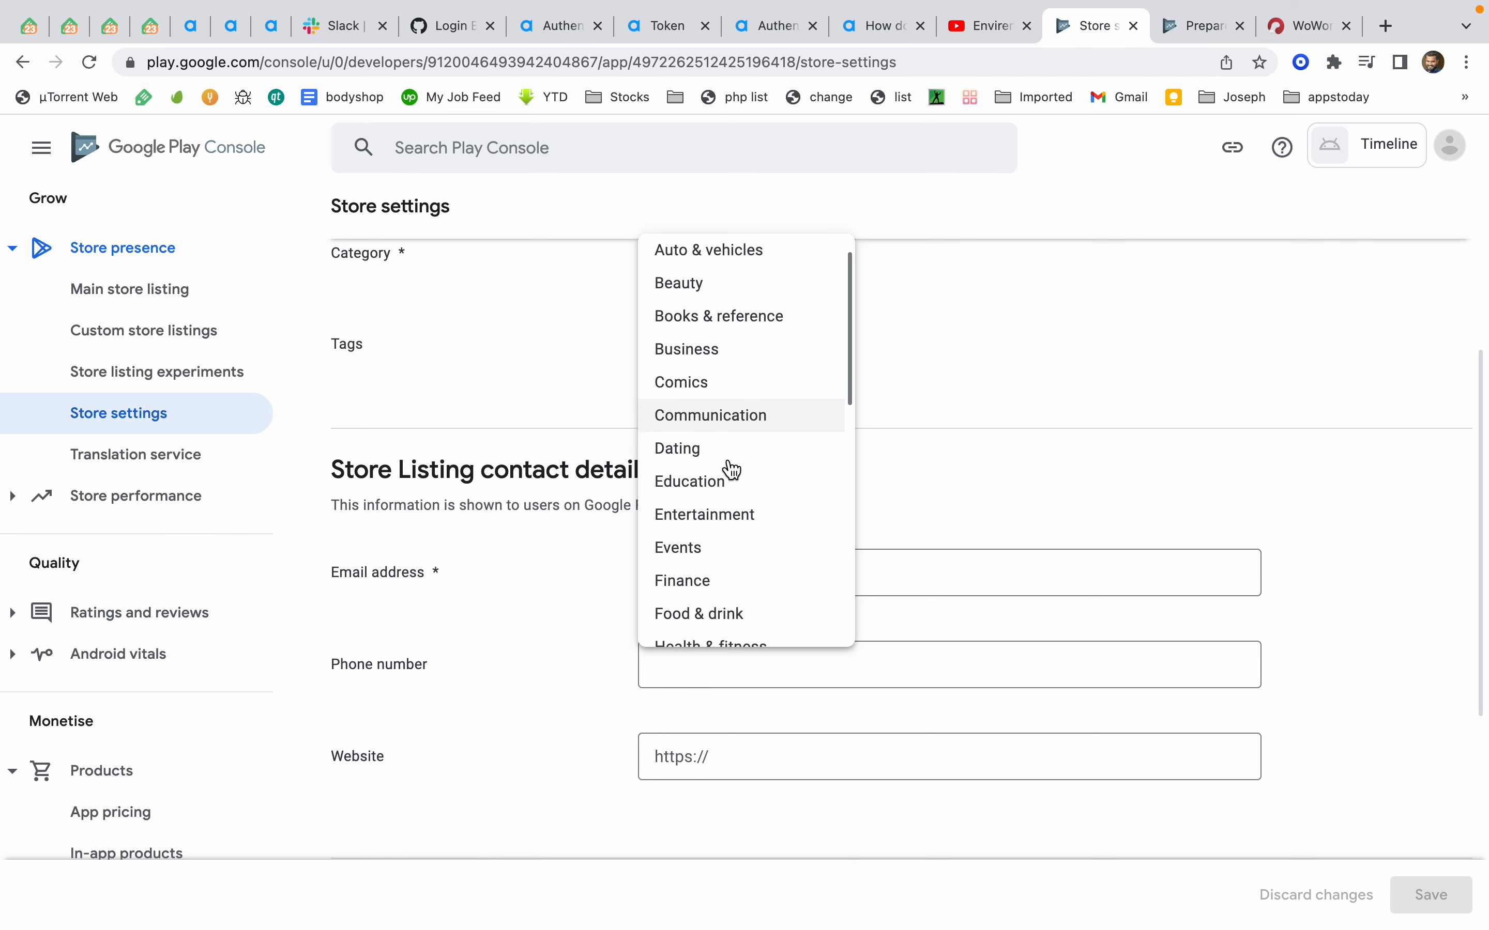
left_click(741, 425)
Switch to Visual Studio and archive the WoWonder project for publishing, then close the build output pane
key("ctrl+Left")
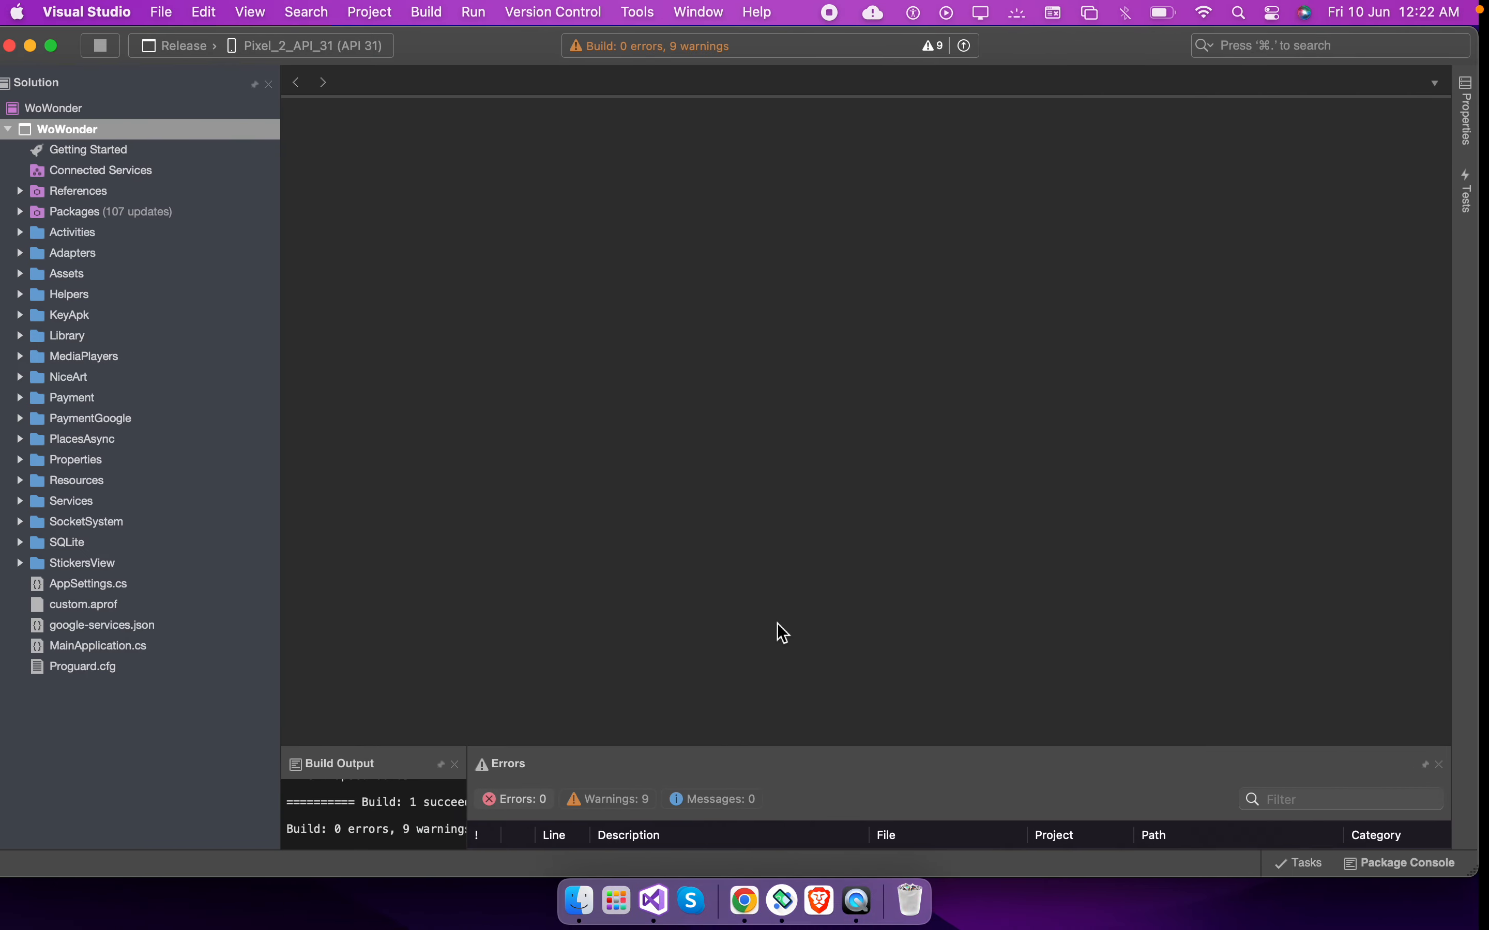
left_click(568, 214)
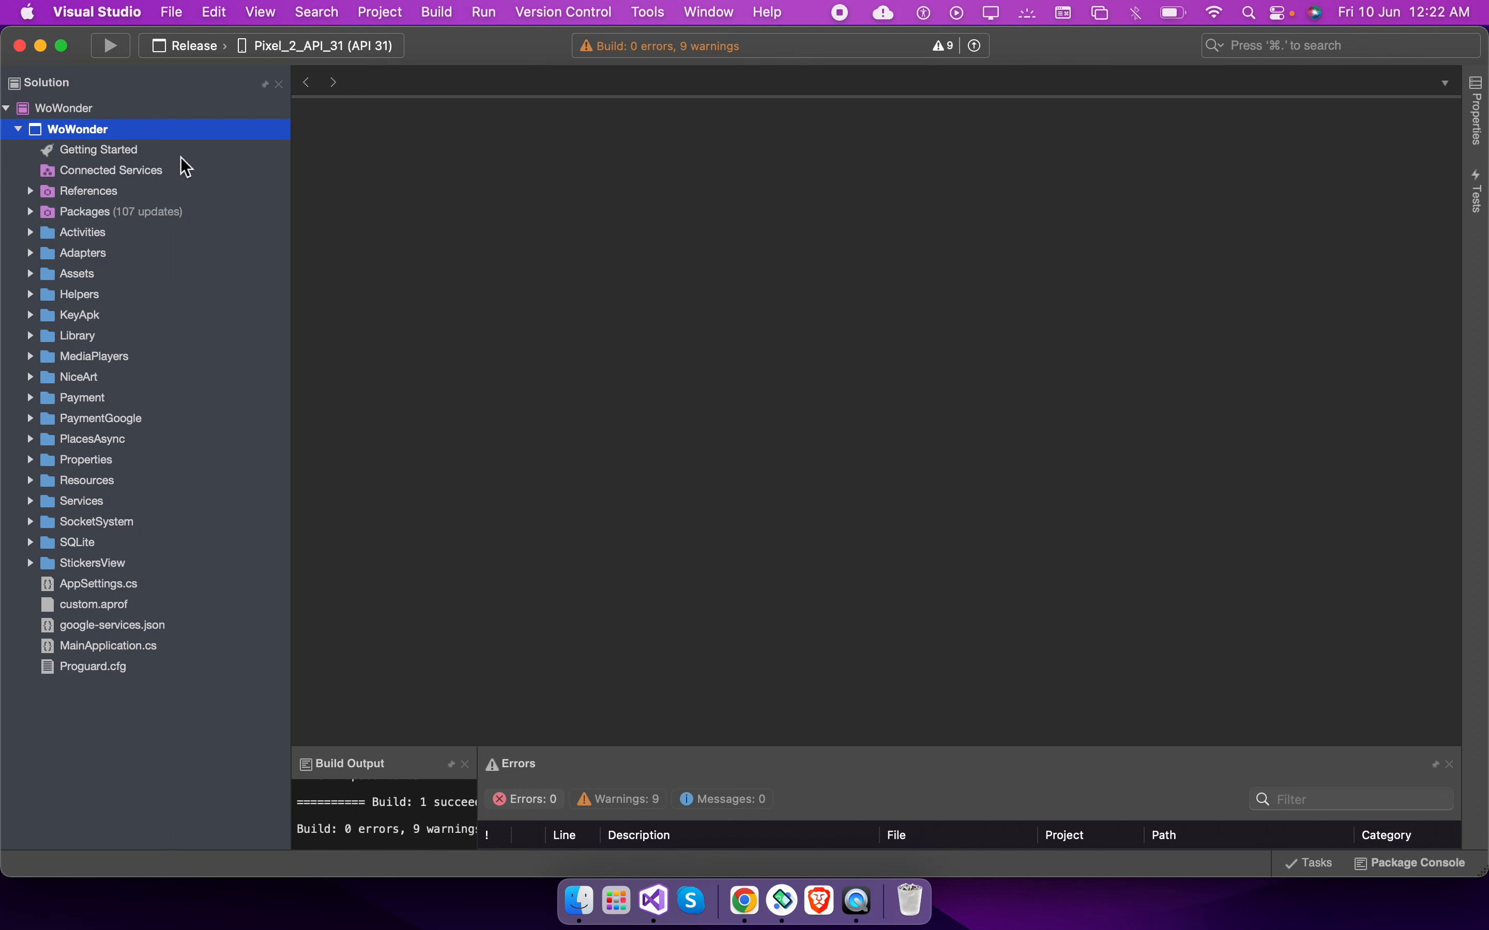
right_click(143, 136)
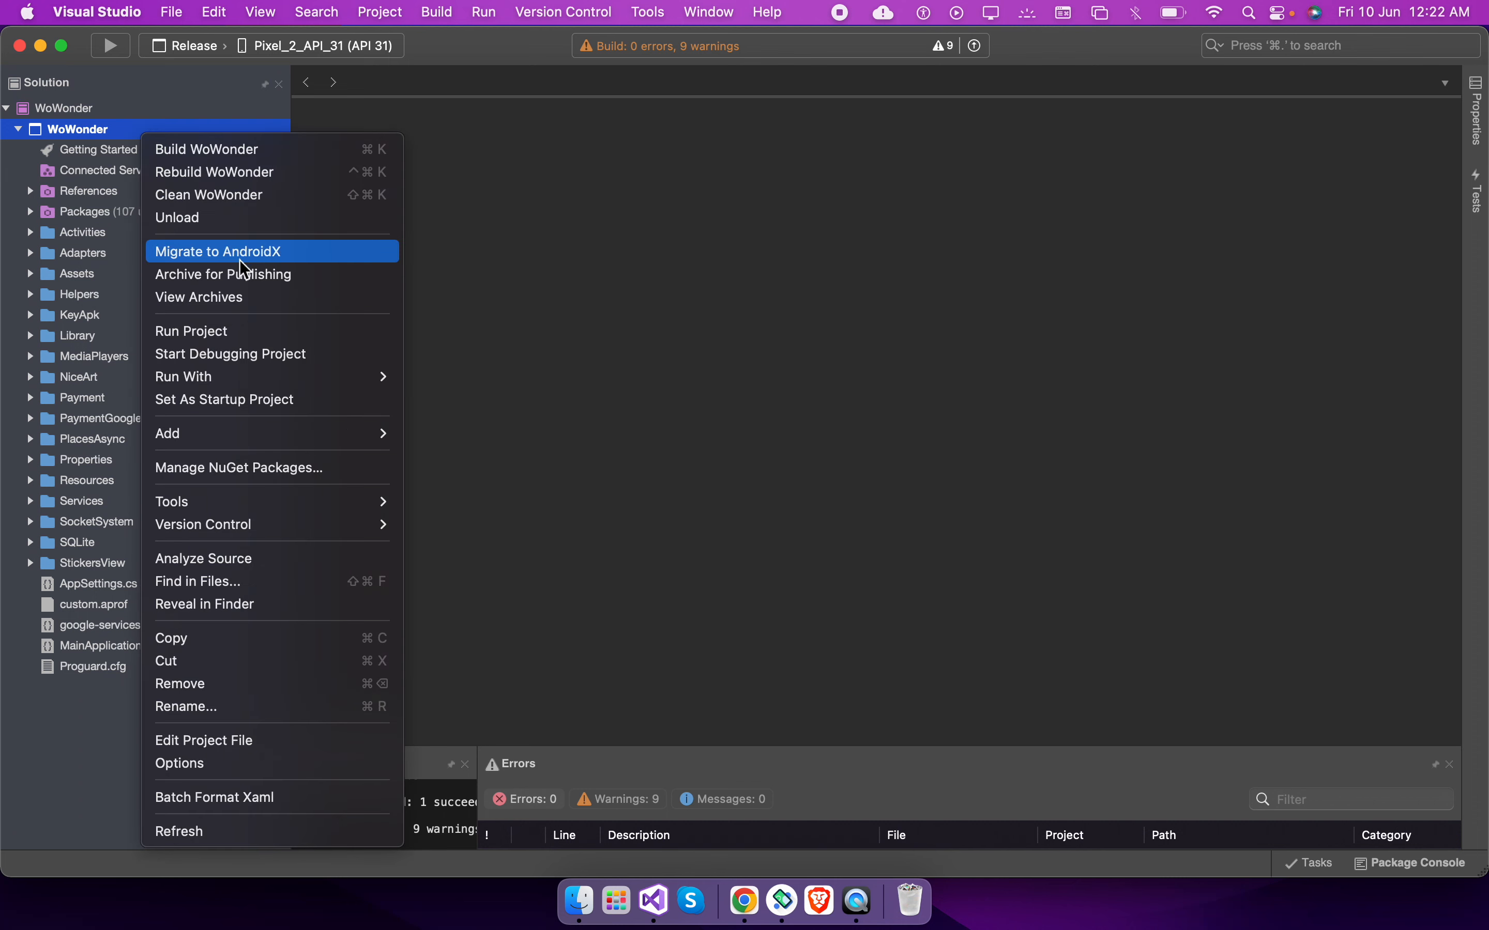
left_click(240, 274)
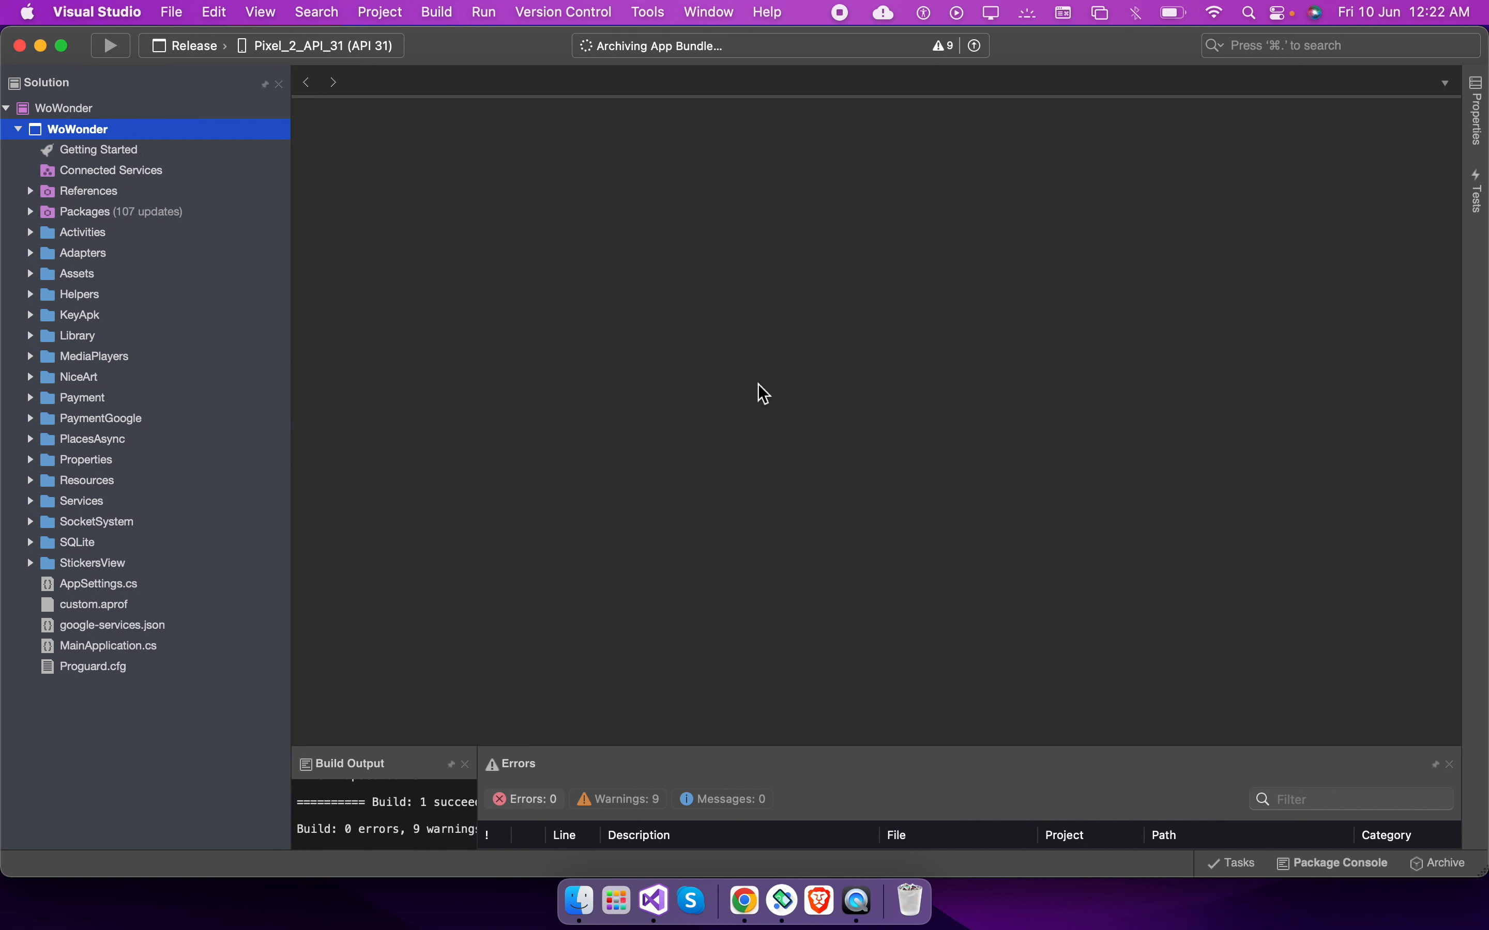
left_click_drag(808, 748, 803, 459)
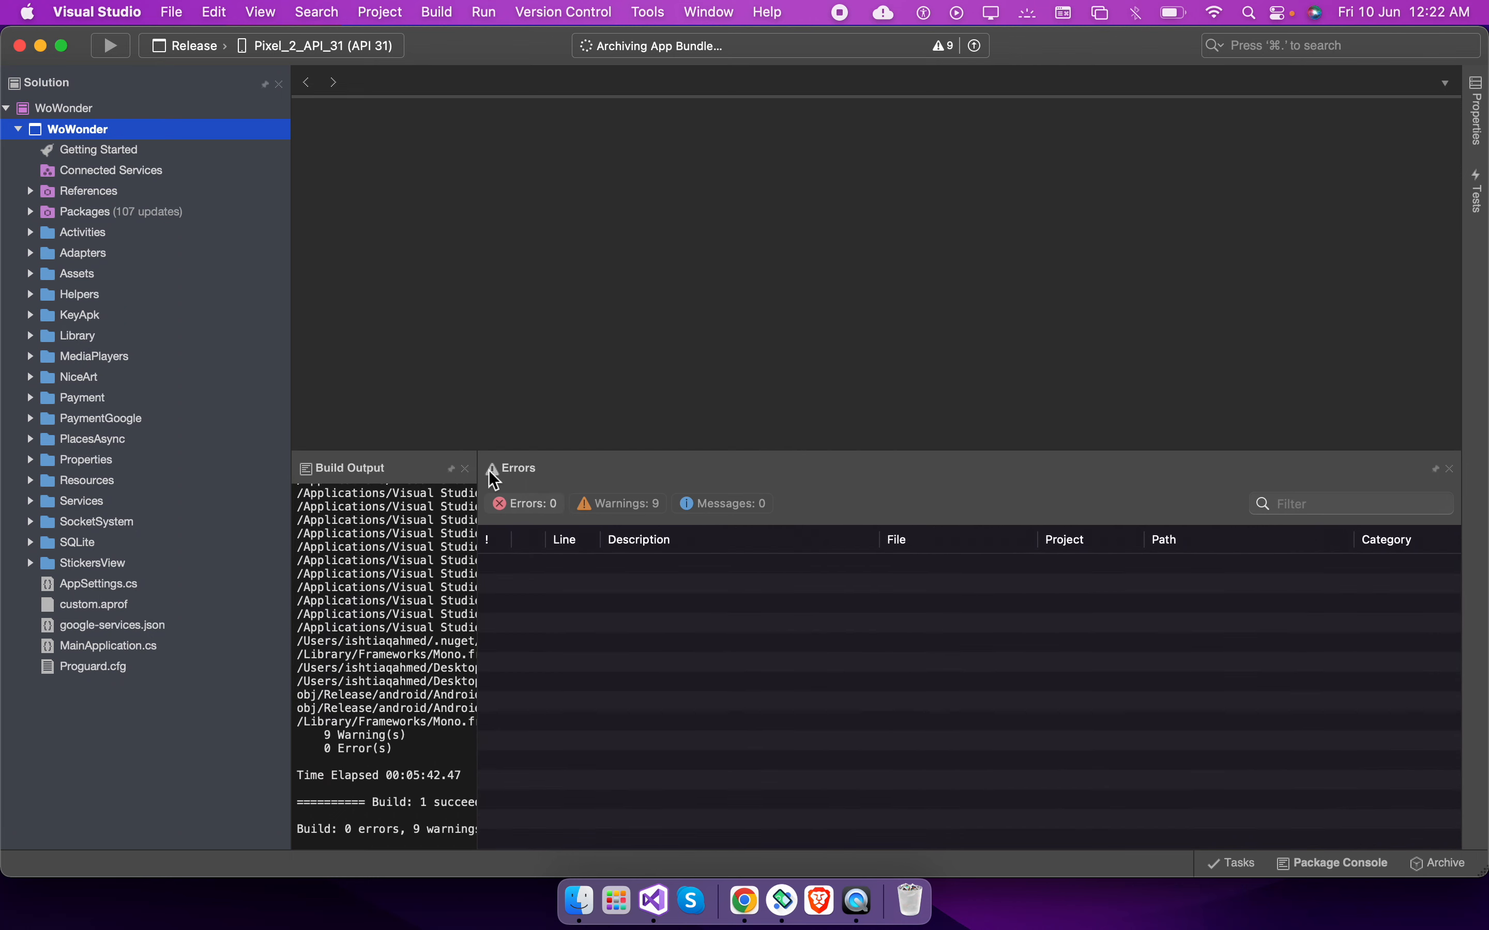
left_click(465, 469)
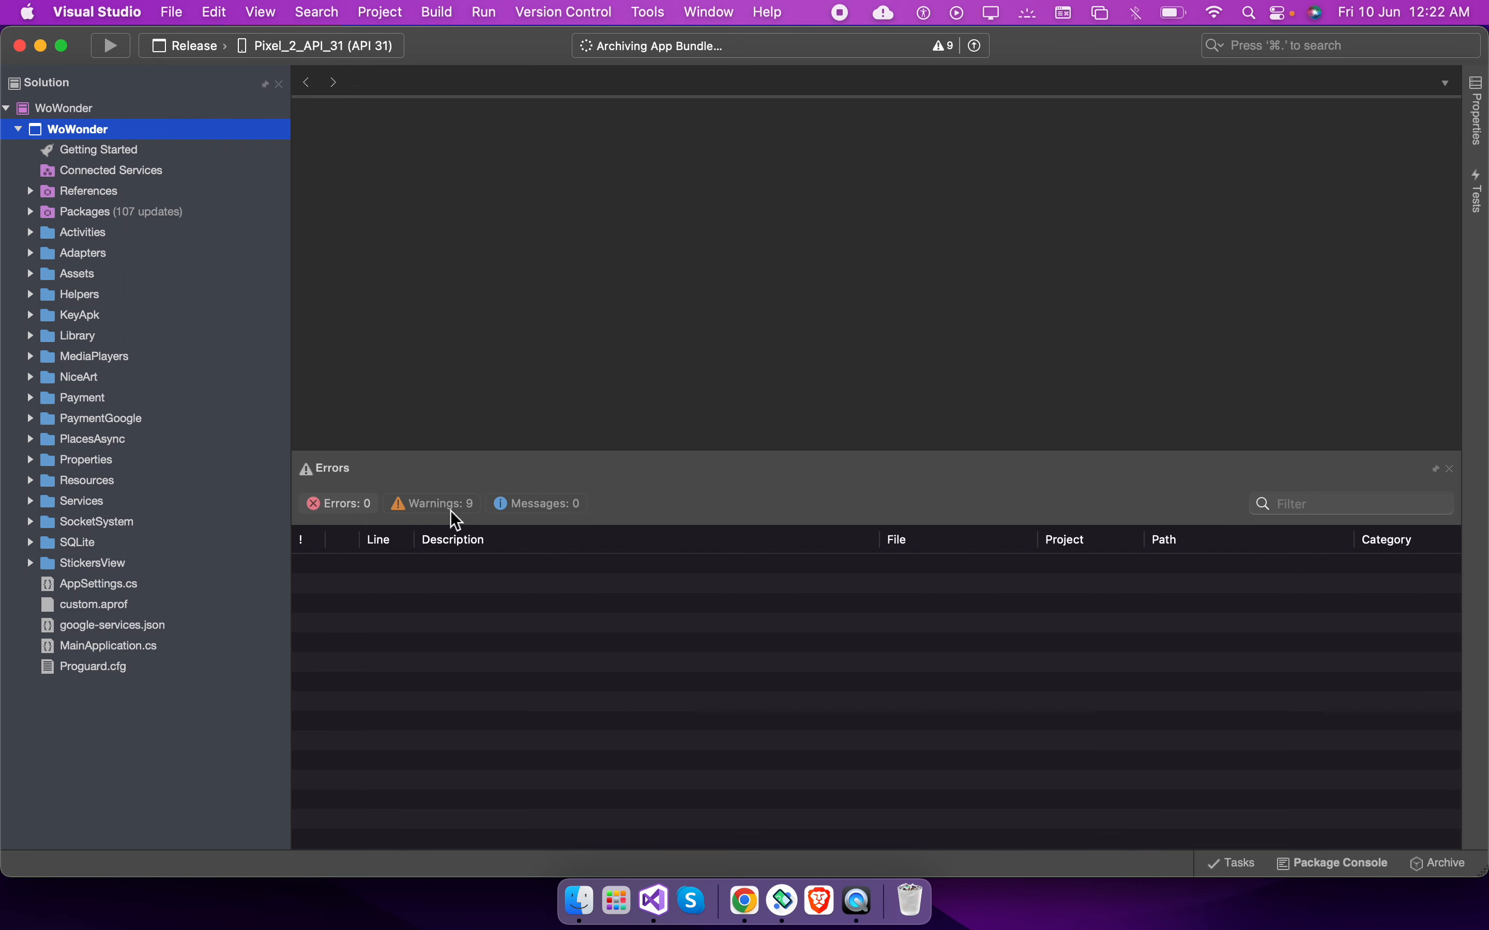
Return to the Play Console store settings, go through the contact detail fields and try to save the settings
key("ctrl+Right")
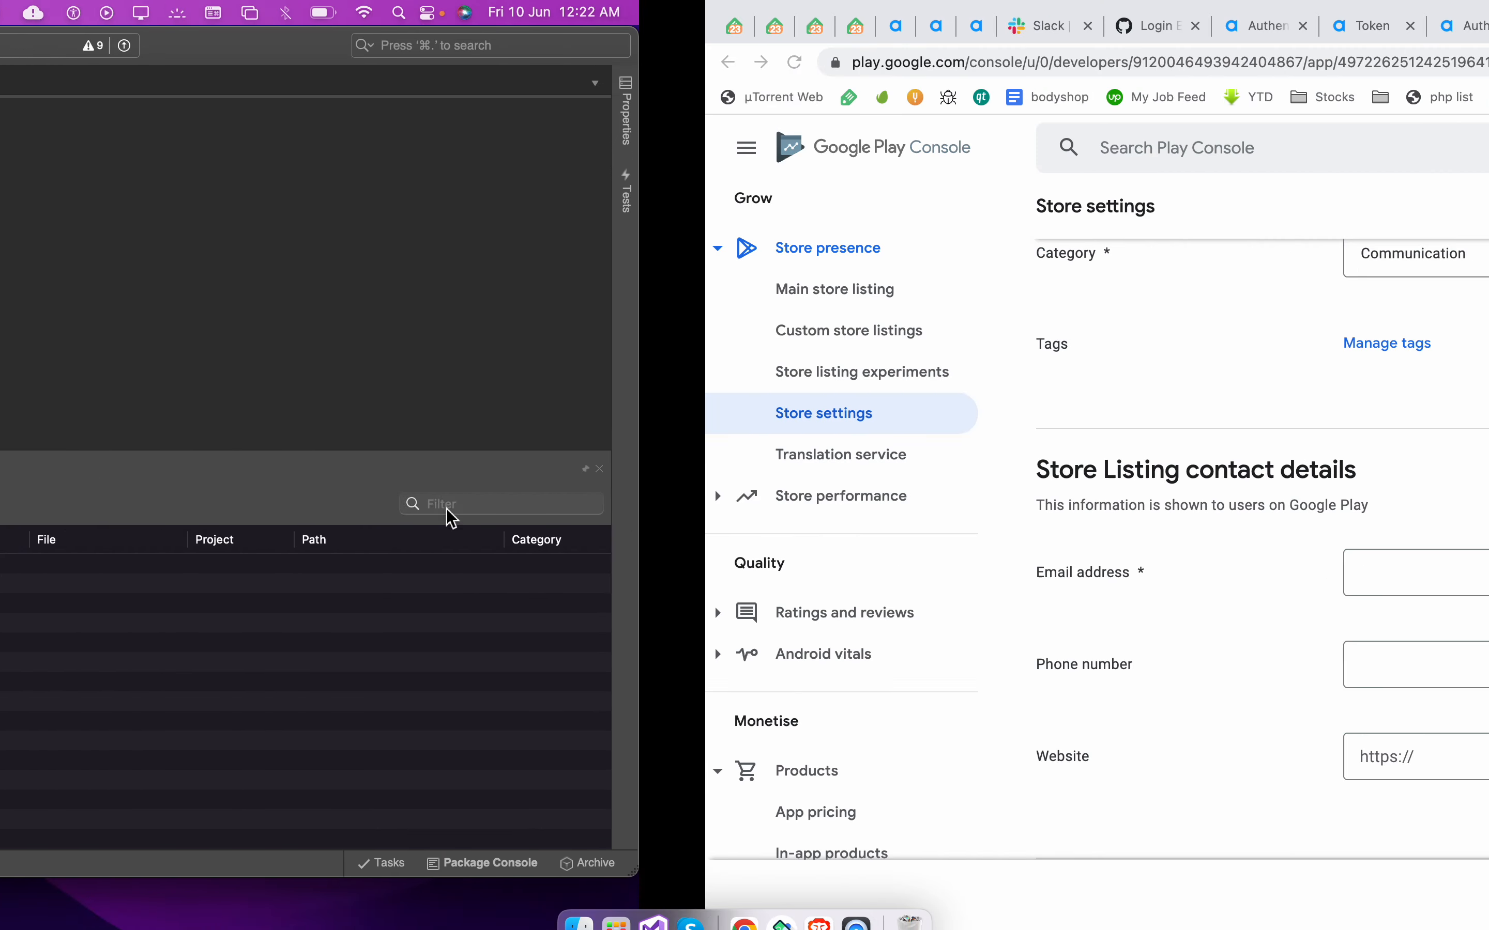
left_click(693, 588)
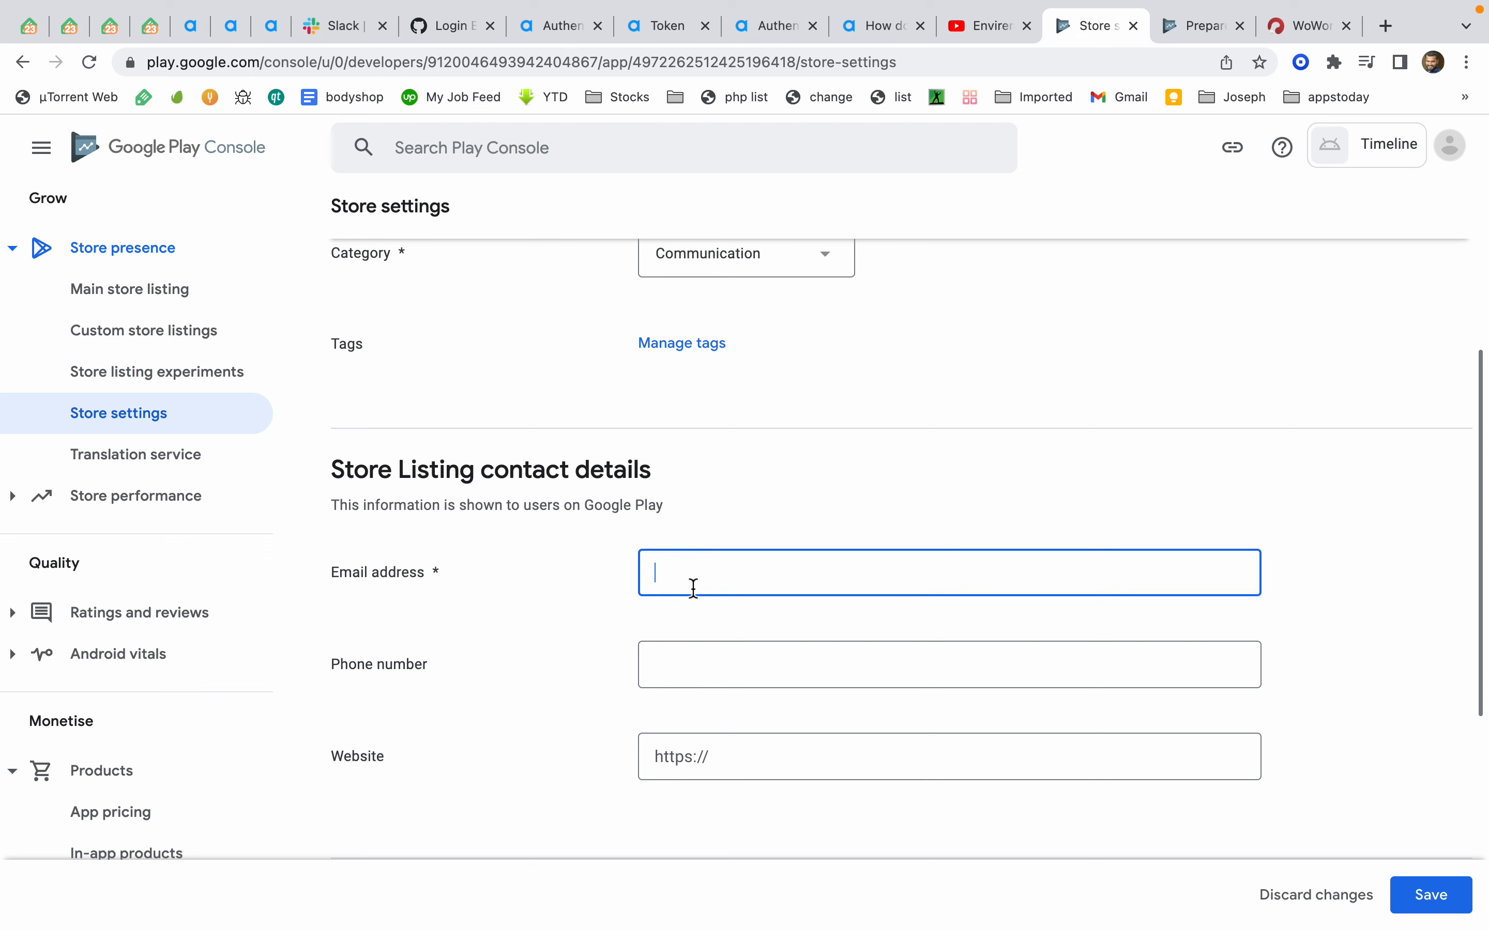
scroll(764, 603, "down", 3)
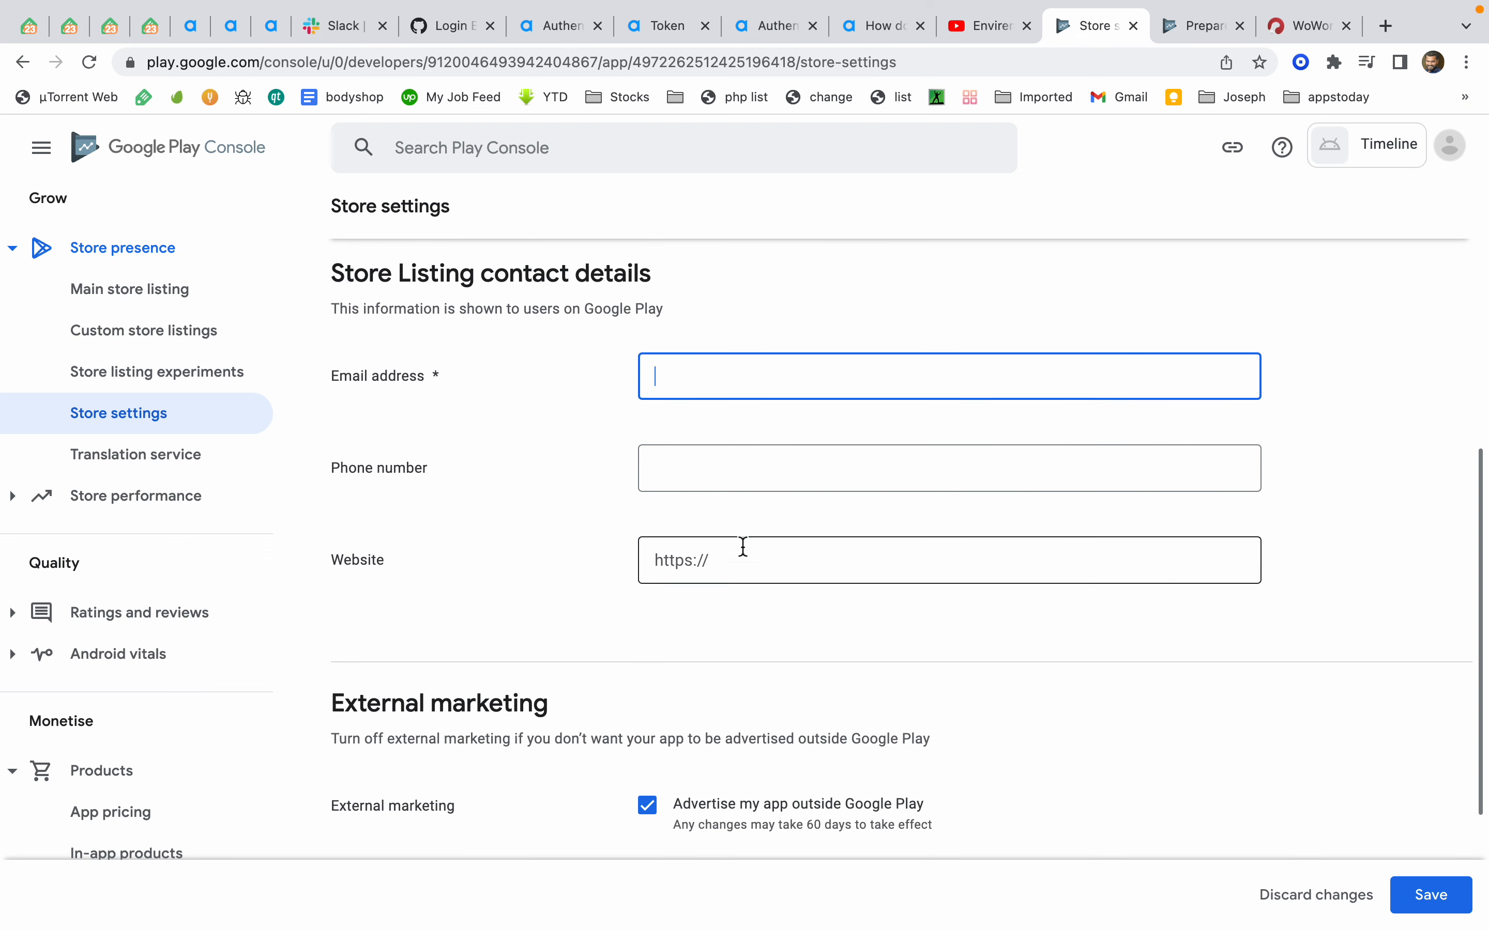
left_click(780, 460)
left_click(817, 574)
scroll(821, 704, "down", 3)
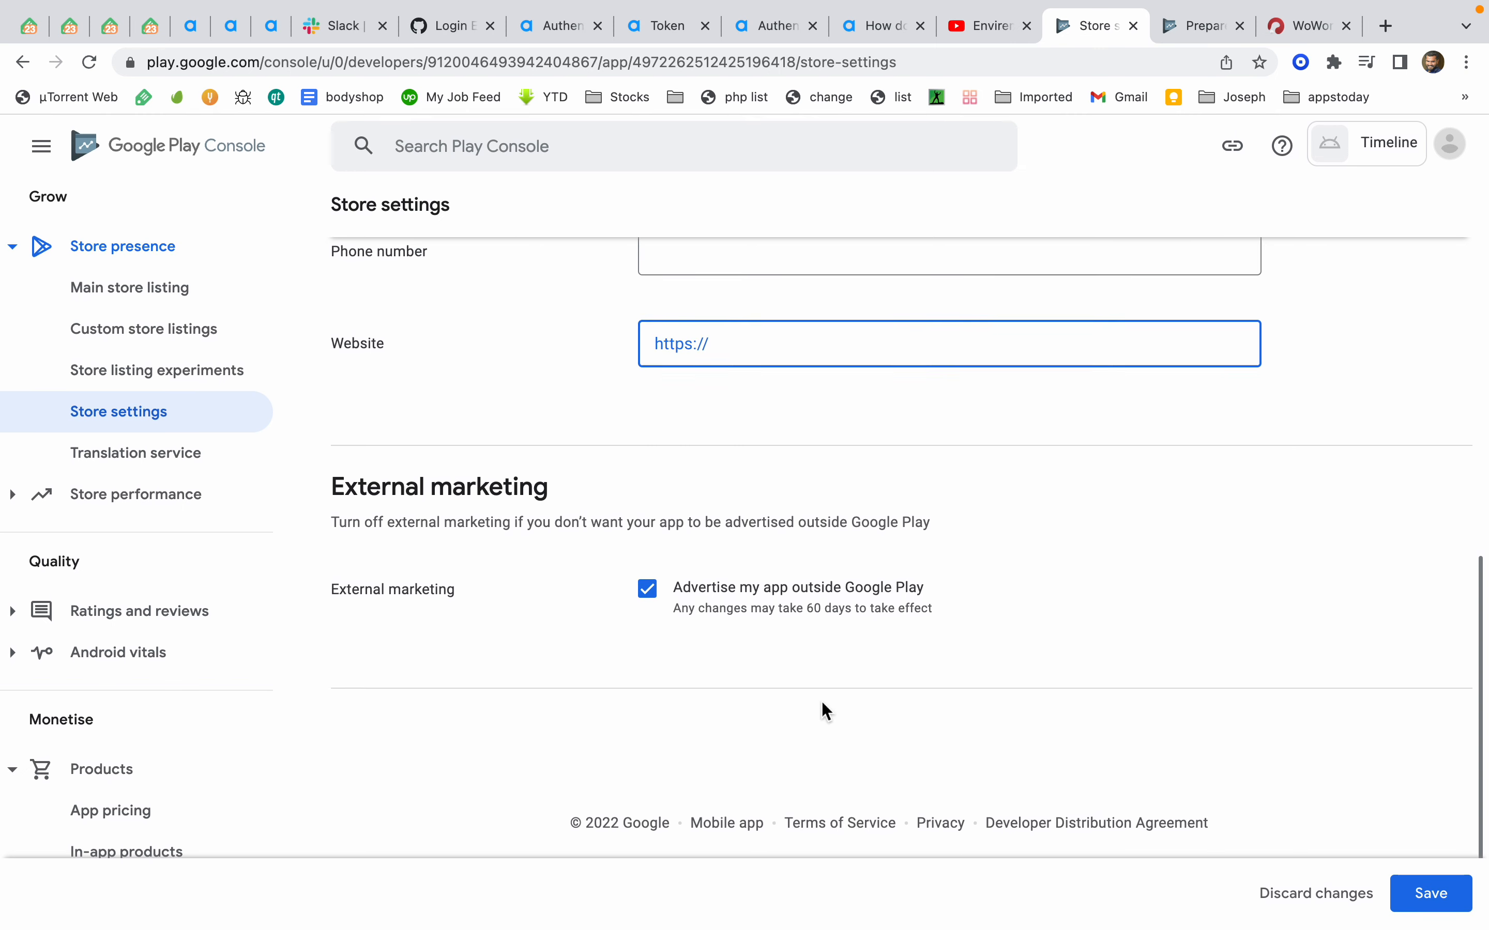
left_click(1415, 898)
scroll(1081, 498, "up", 10)
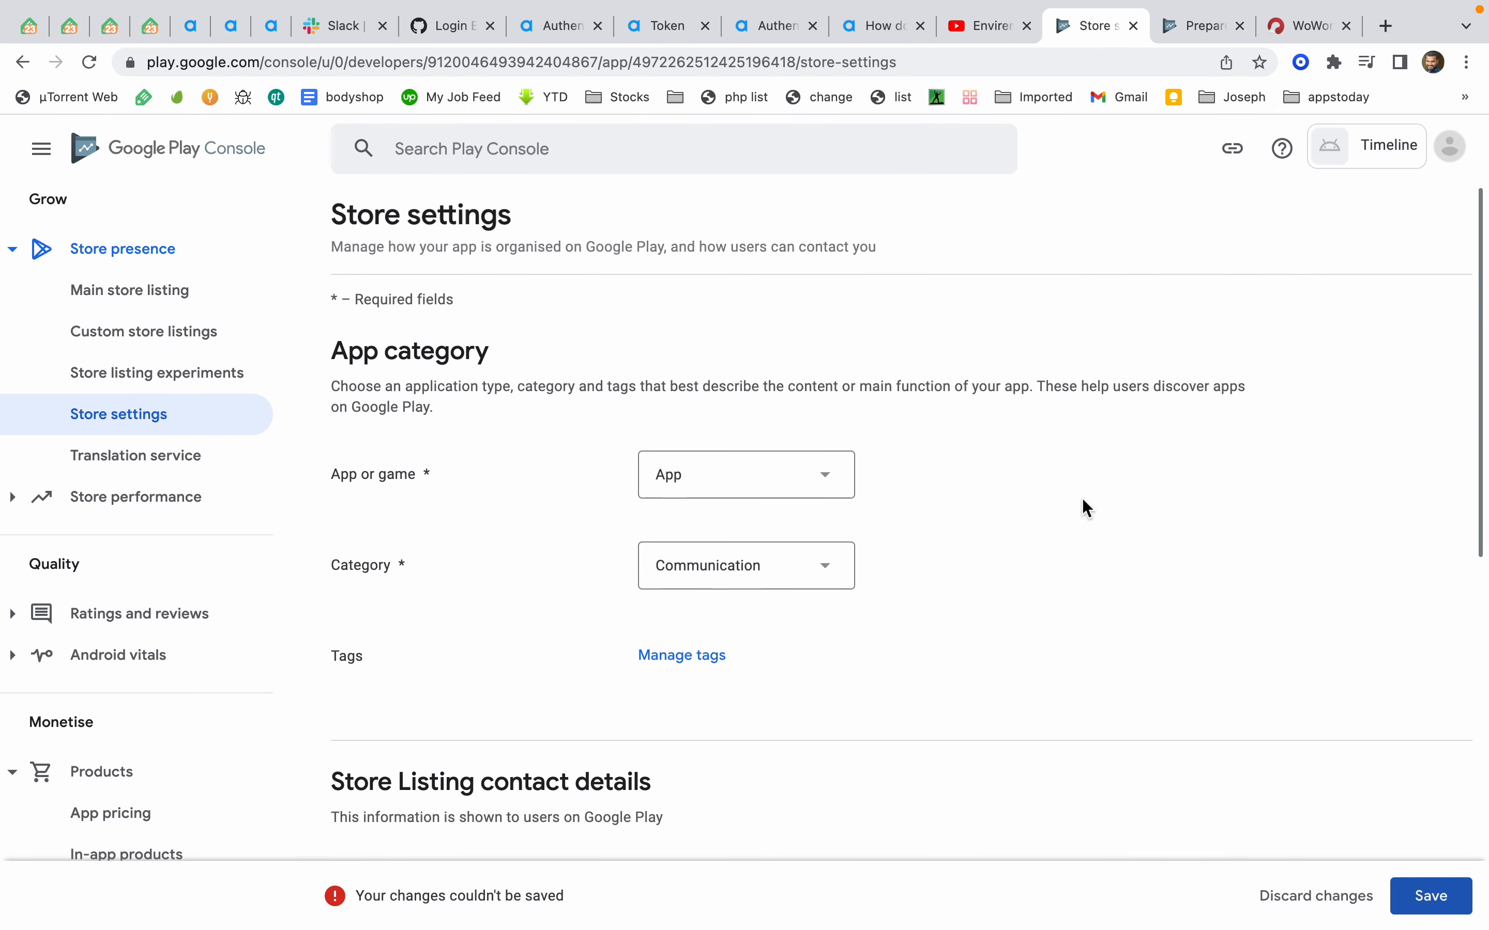
Navigate to Production and switch to the Create production release tab
scroll(268, 508, "up", 3)
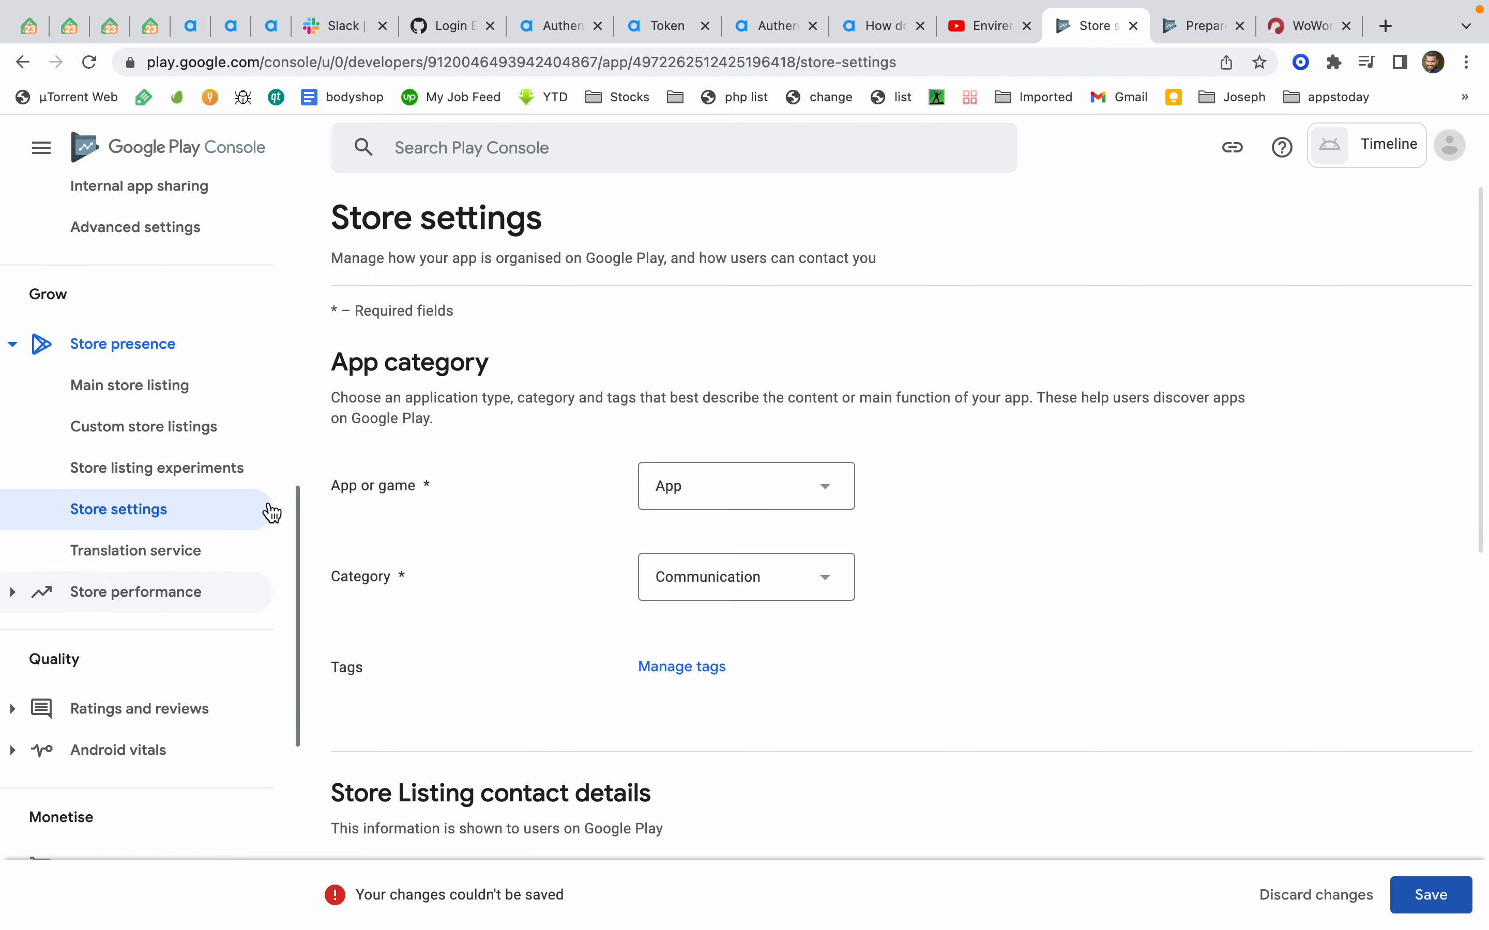
scroll(178, 503, "up", 8)
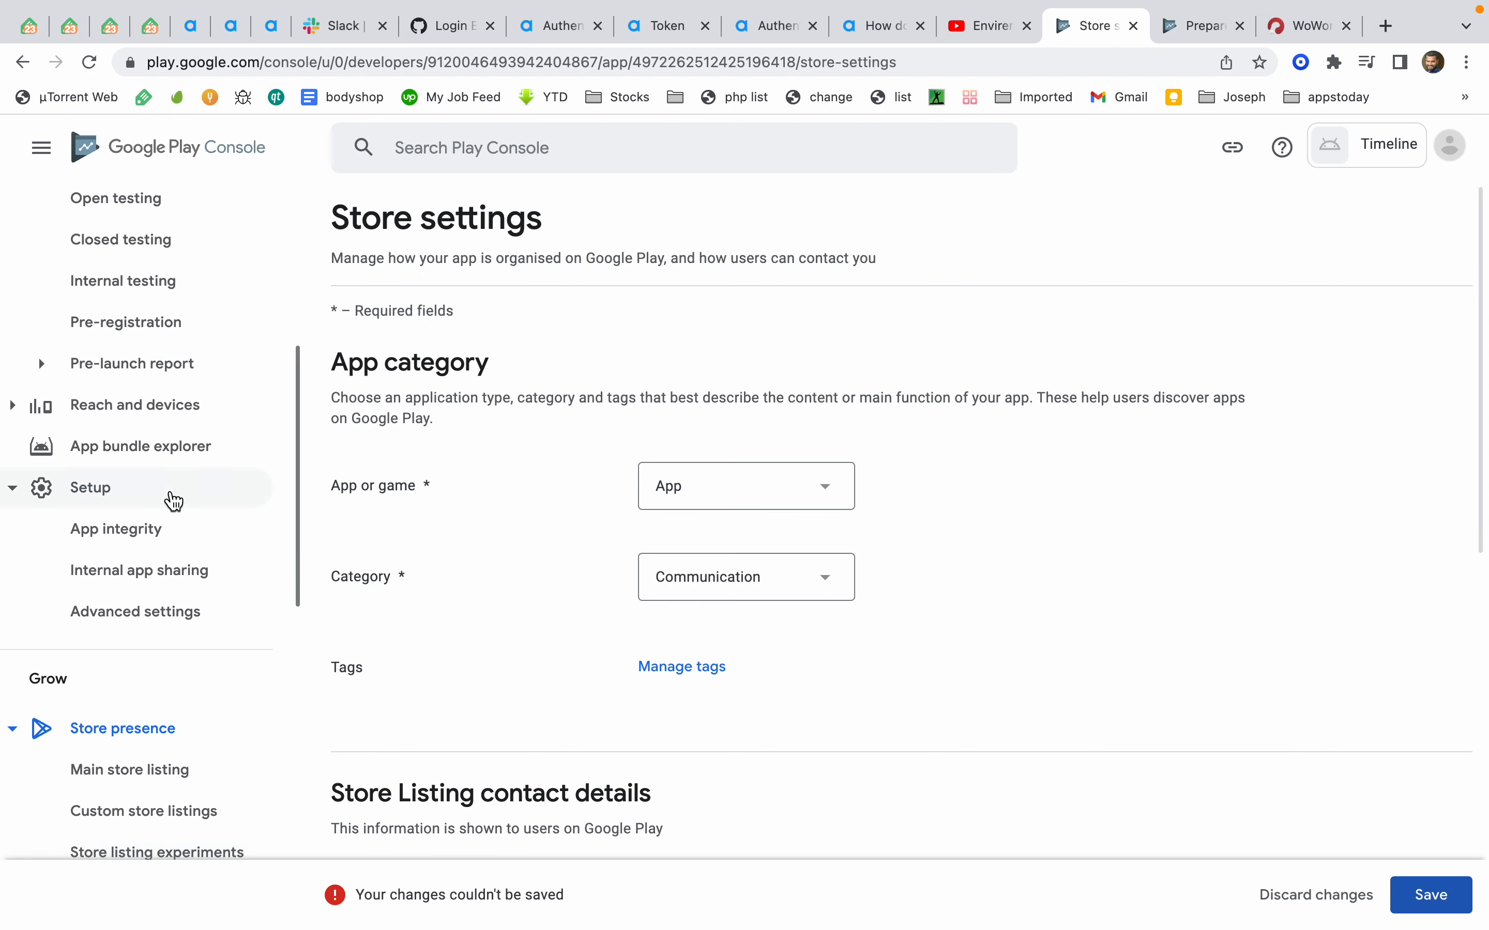
scroll(161, 497, "up", 3)
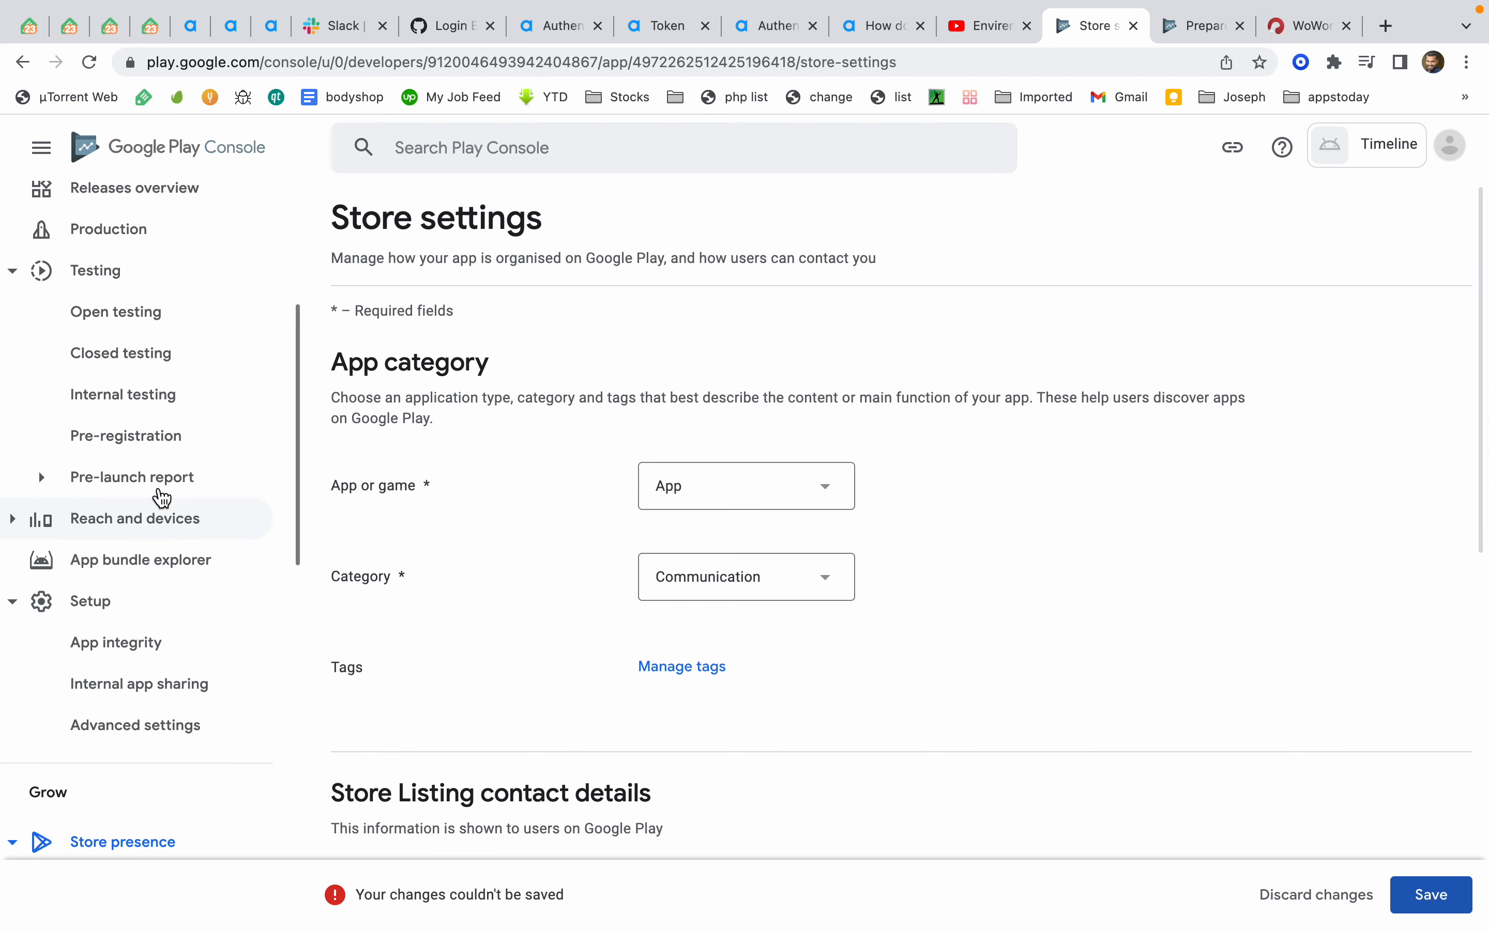
scroll(161, 497, "up", 3)
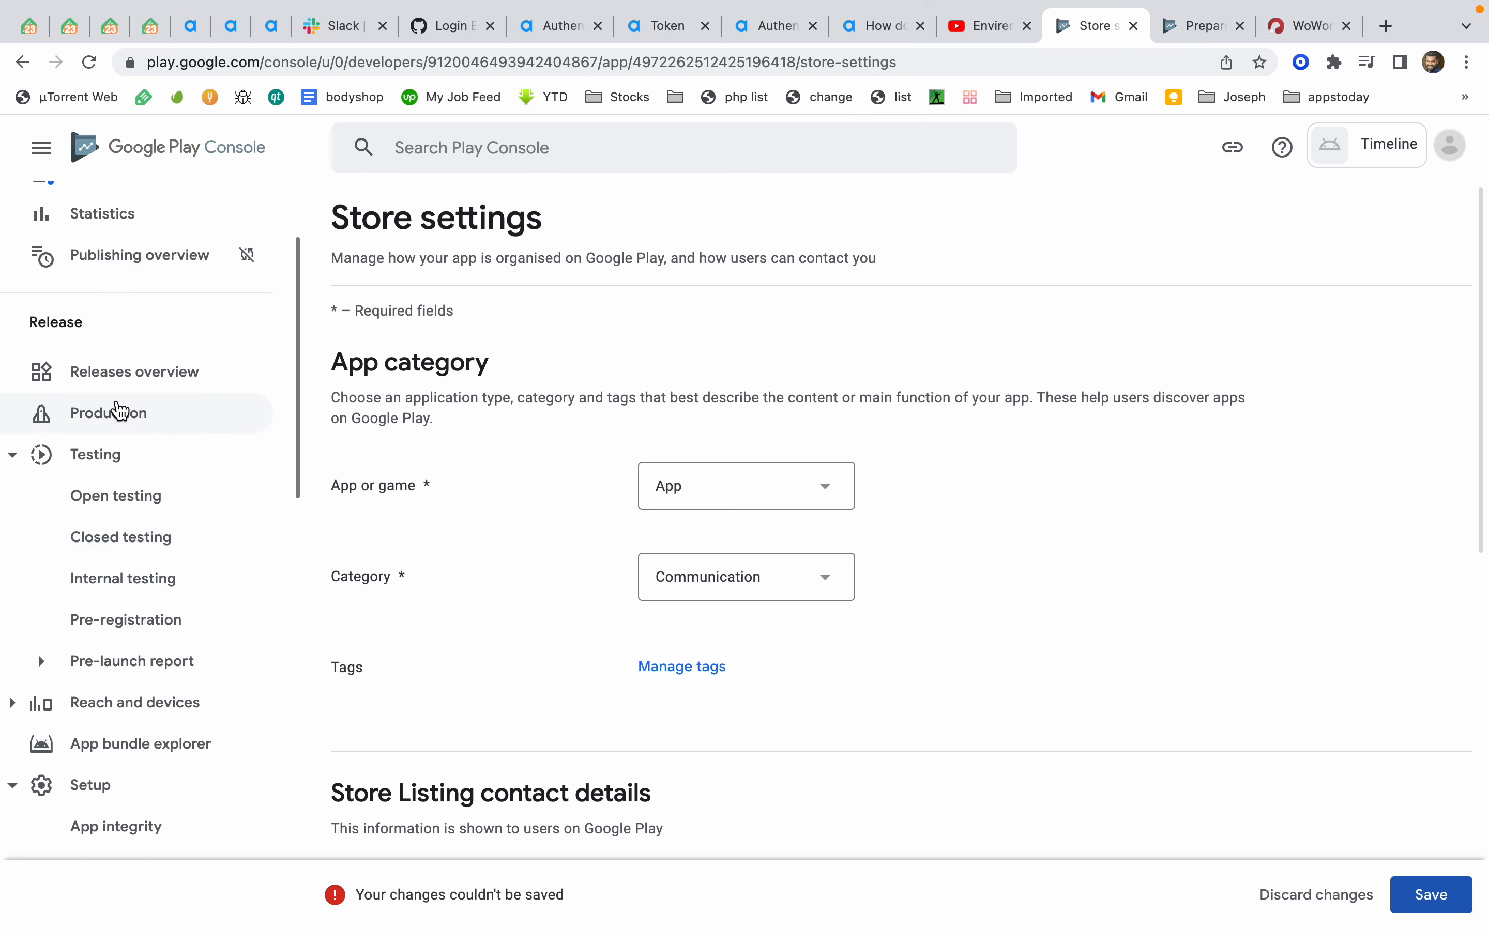
left_click(119, 409)
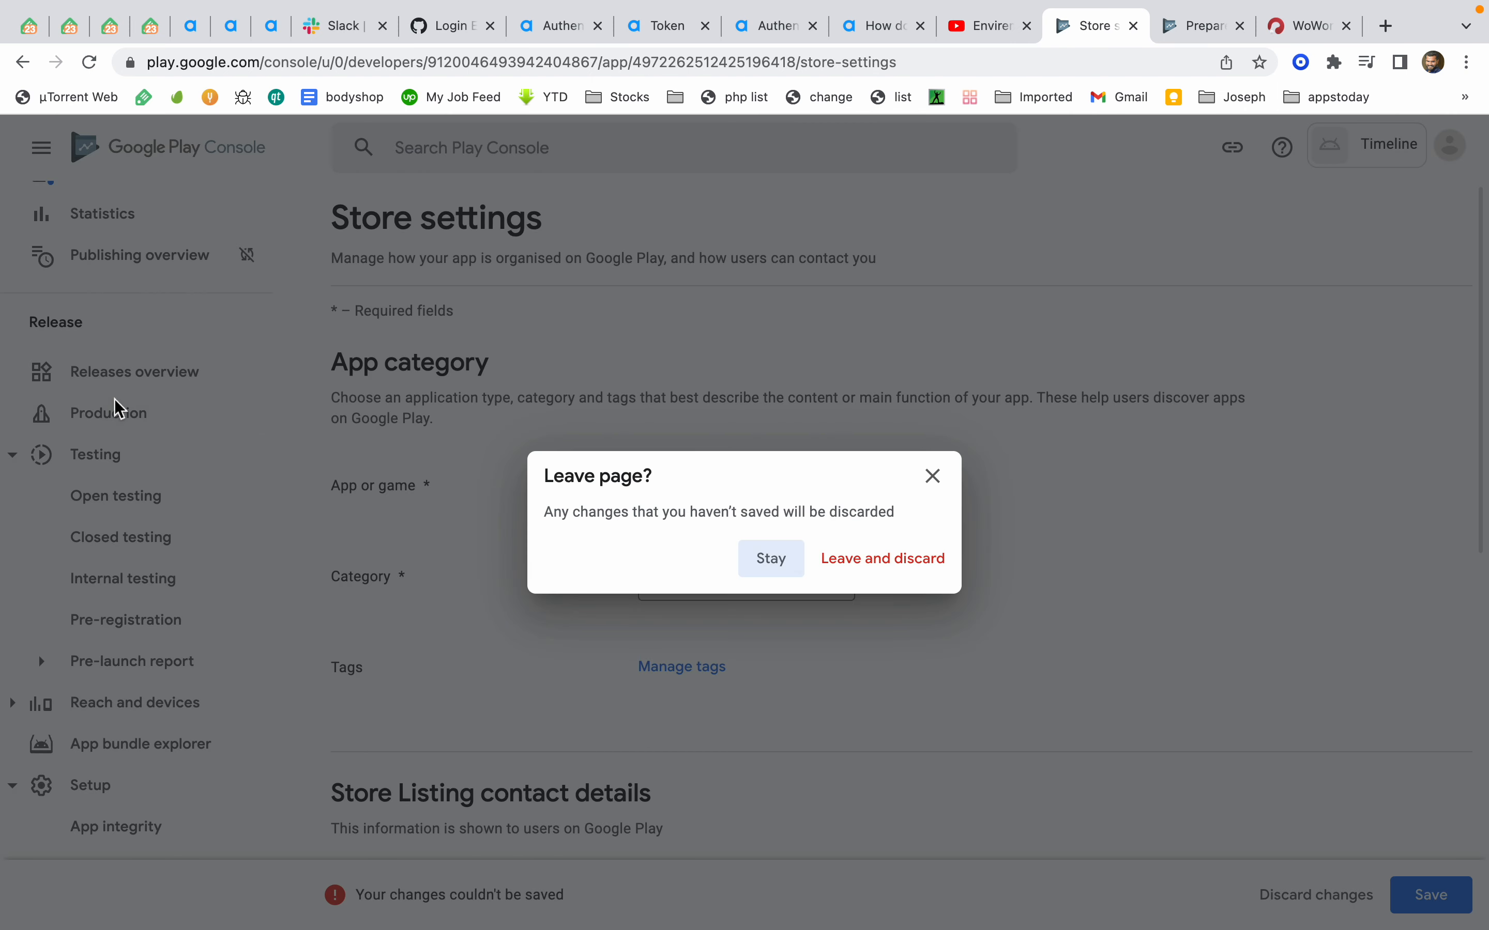
left_click(1184, 29)
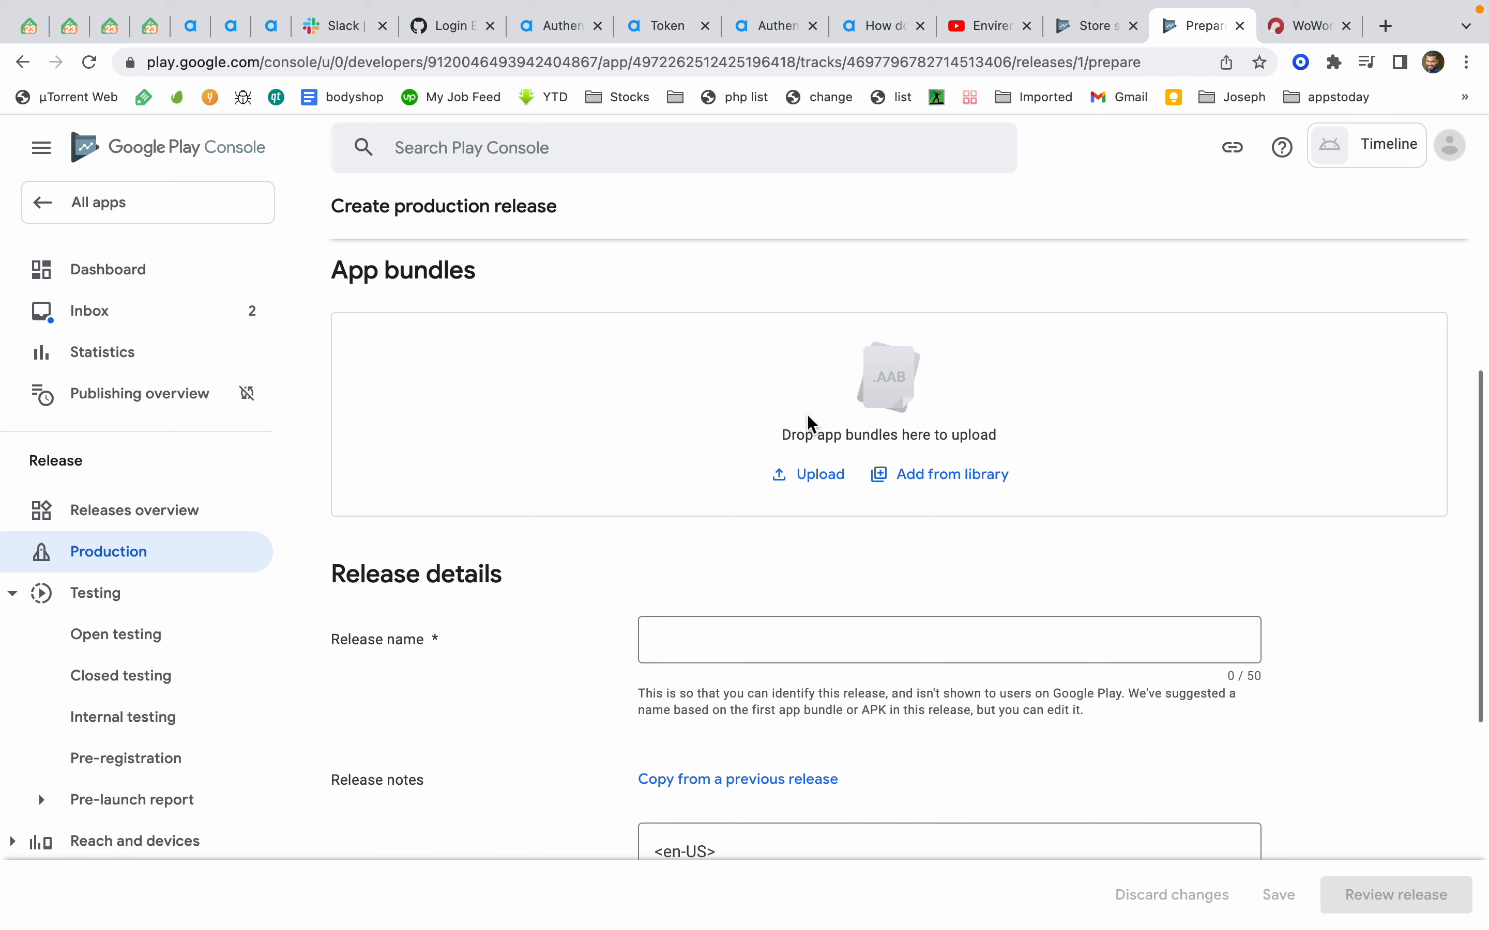
Check the archiving progress of the WoWonder app bundle in Visual Studio and return to the browser
key("ctrl+Left")
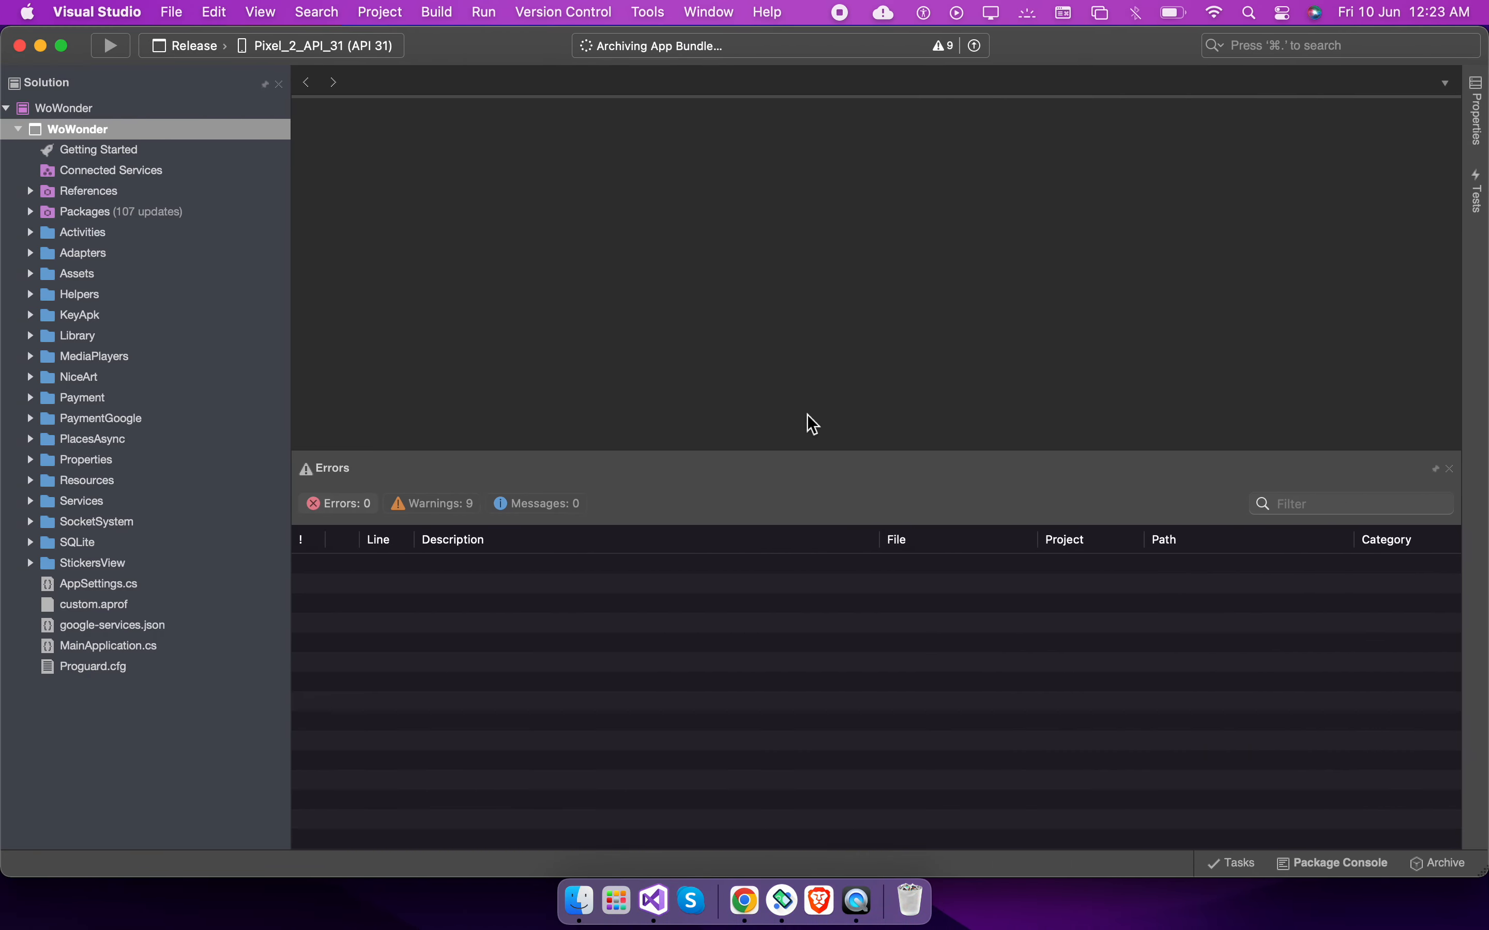
key("ctrl+Right")
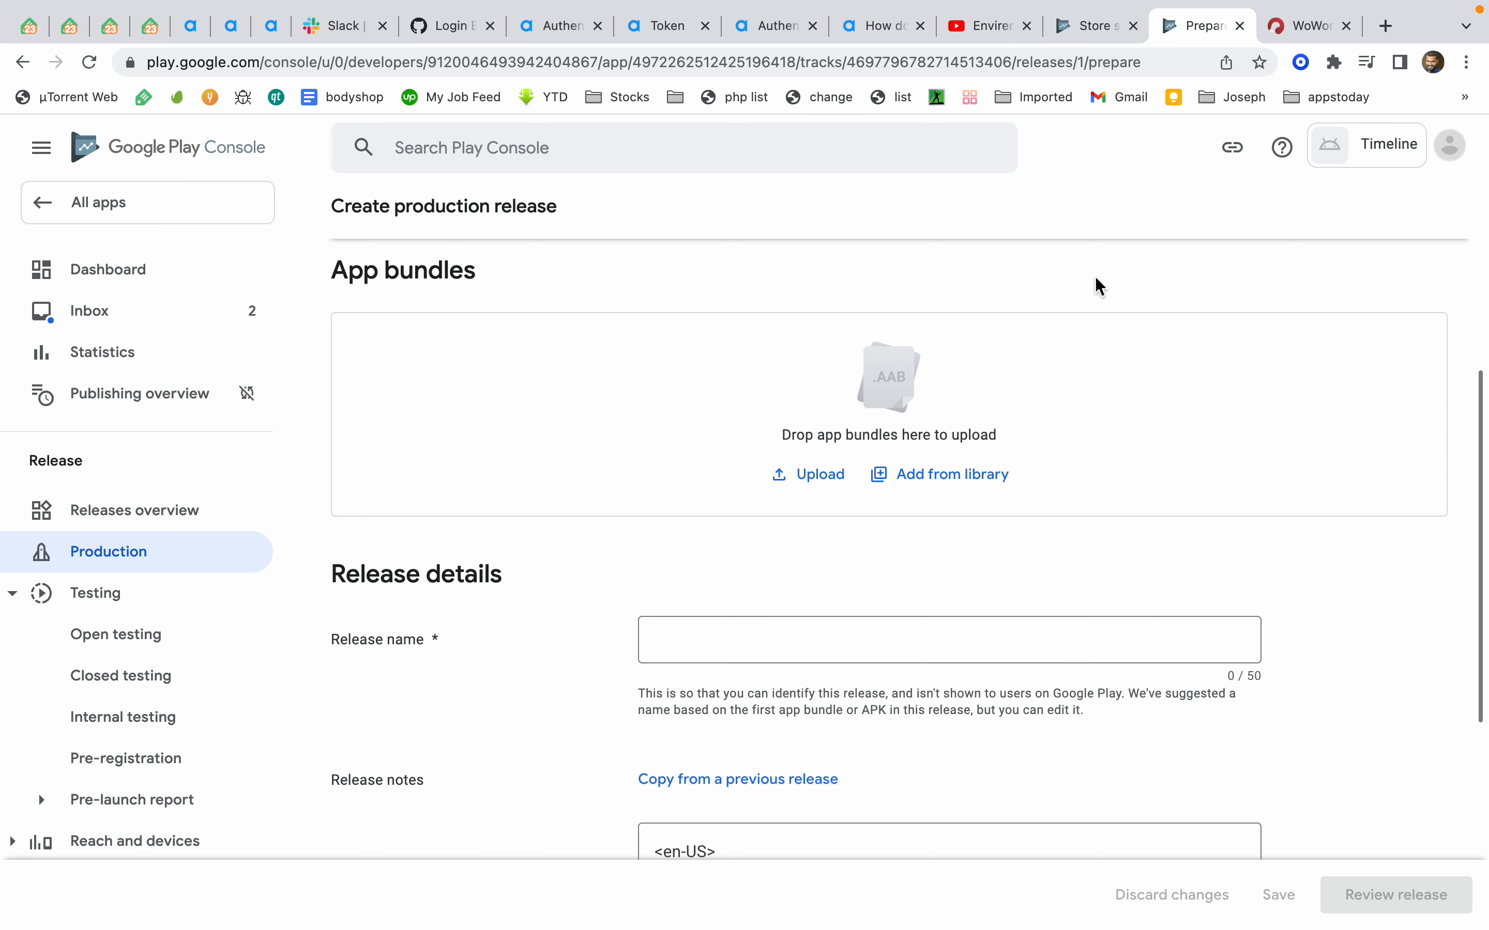
key("ctrl+Left")
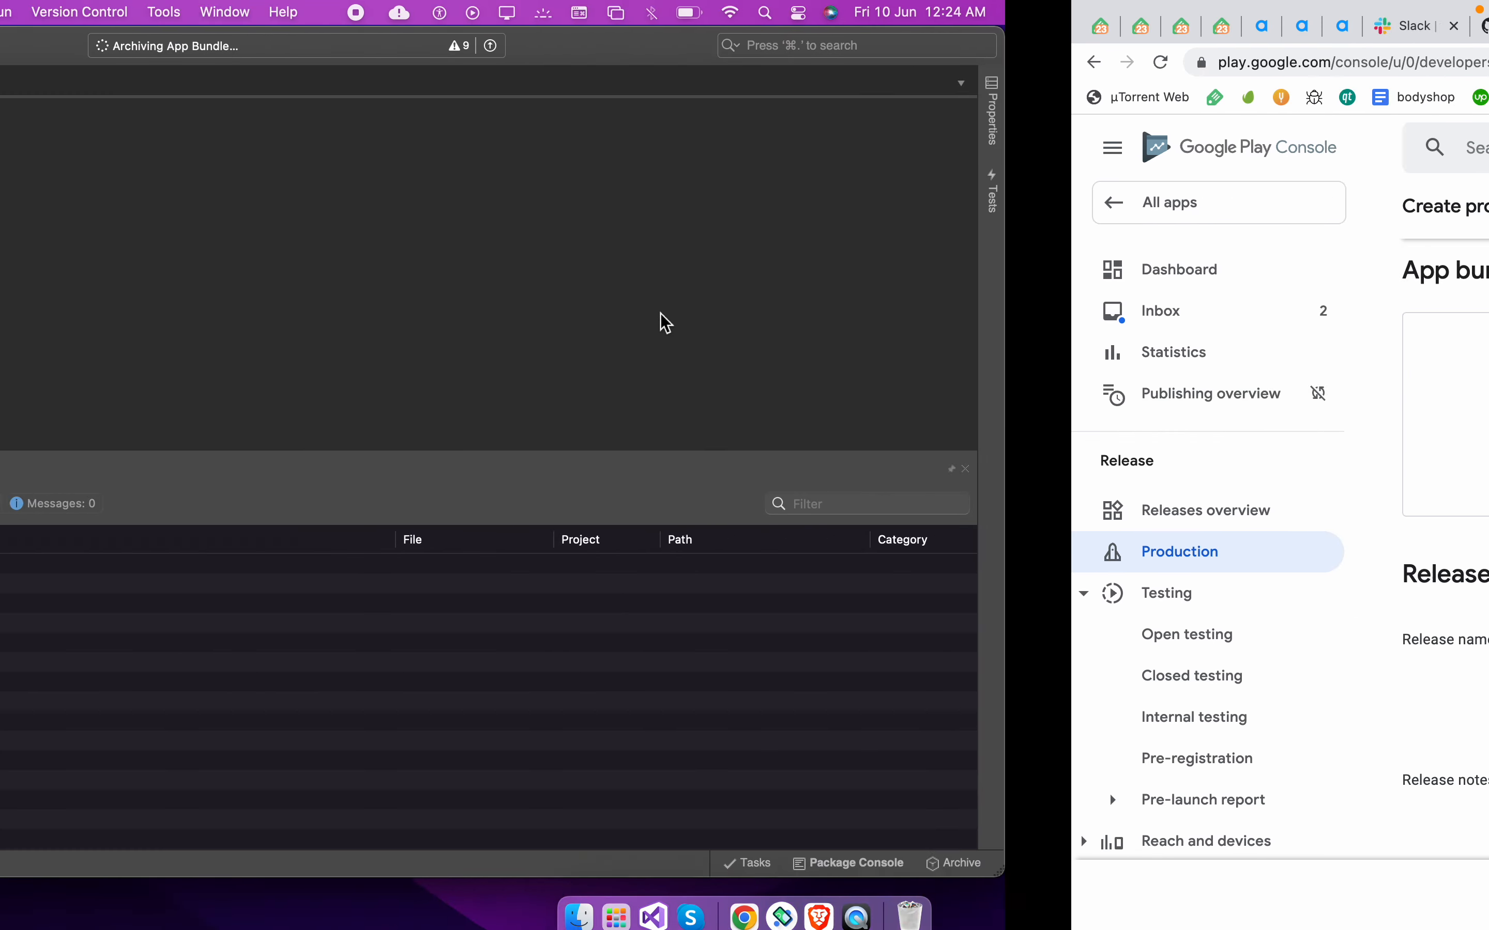
key("ctrl+Right")
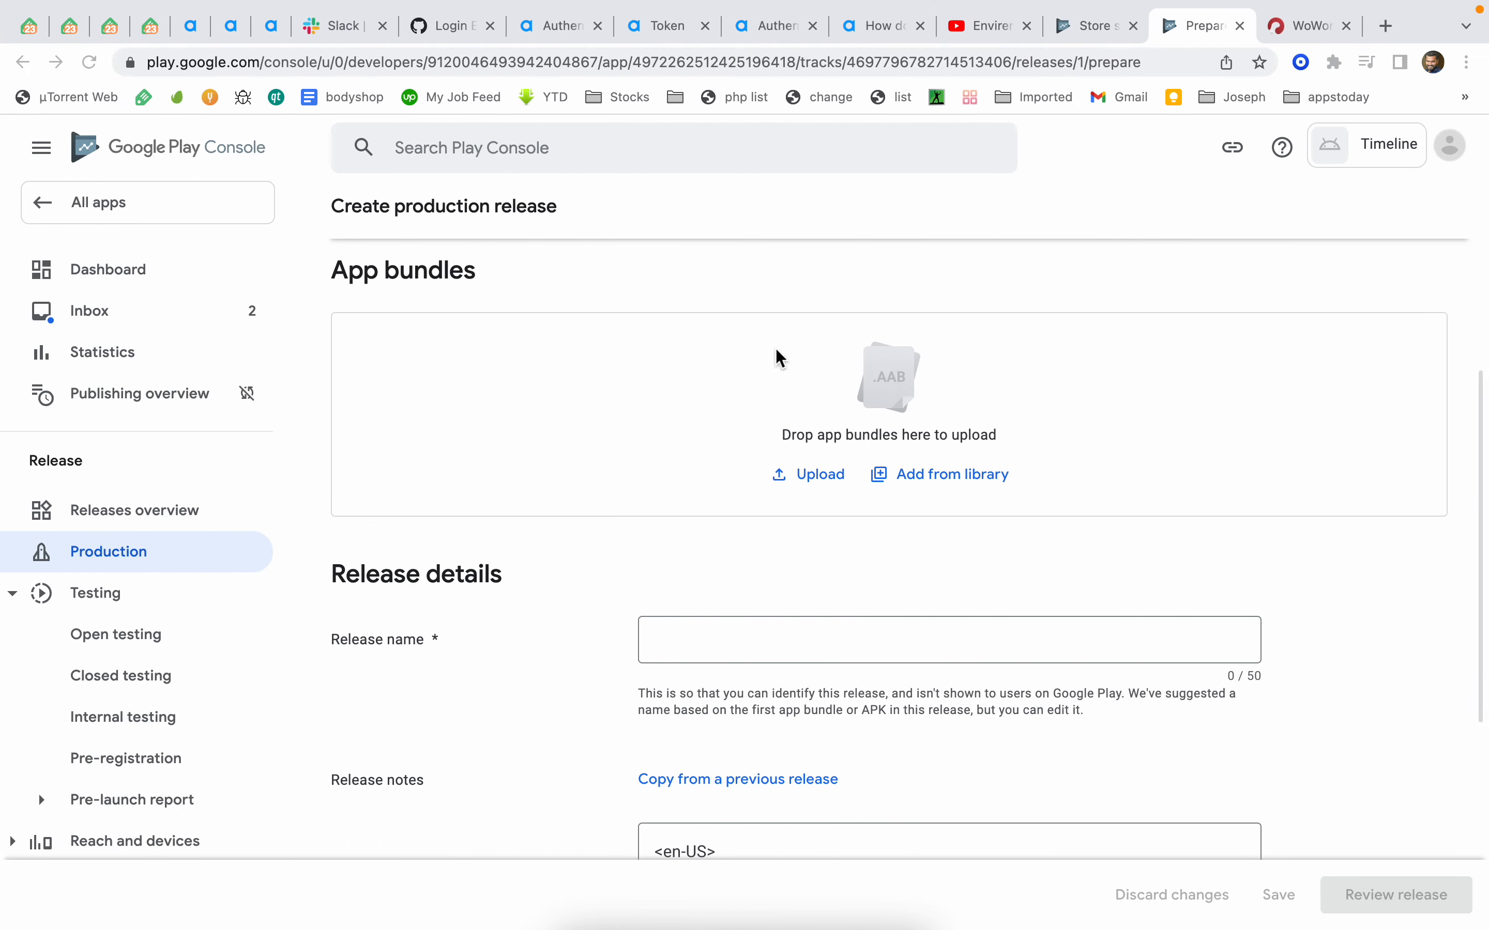
Open the Internal testing track and start creating a new internal testing release
scroll(221, 674, "down", 2)
left_click(164, 649)
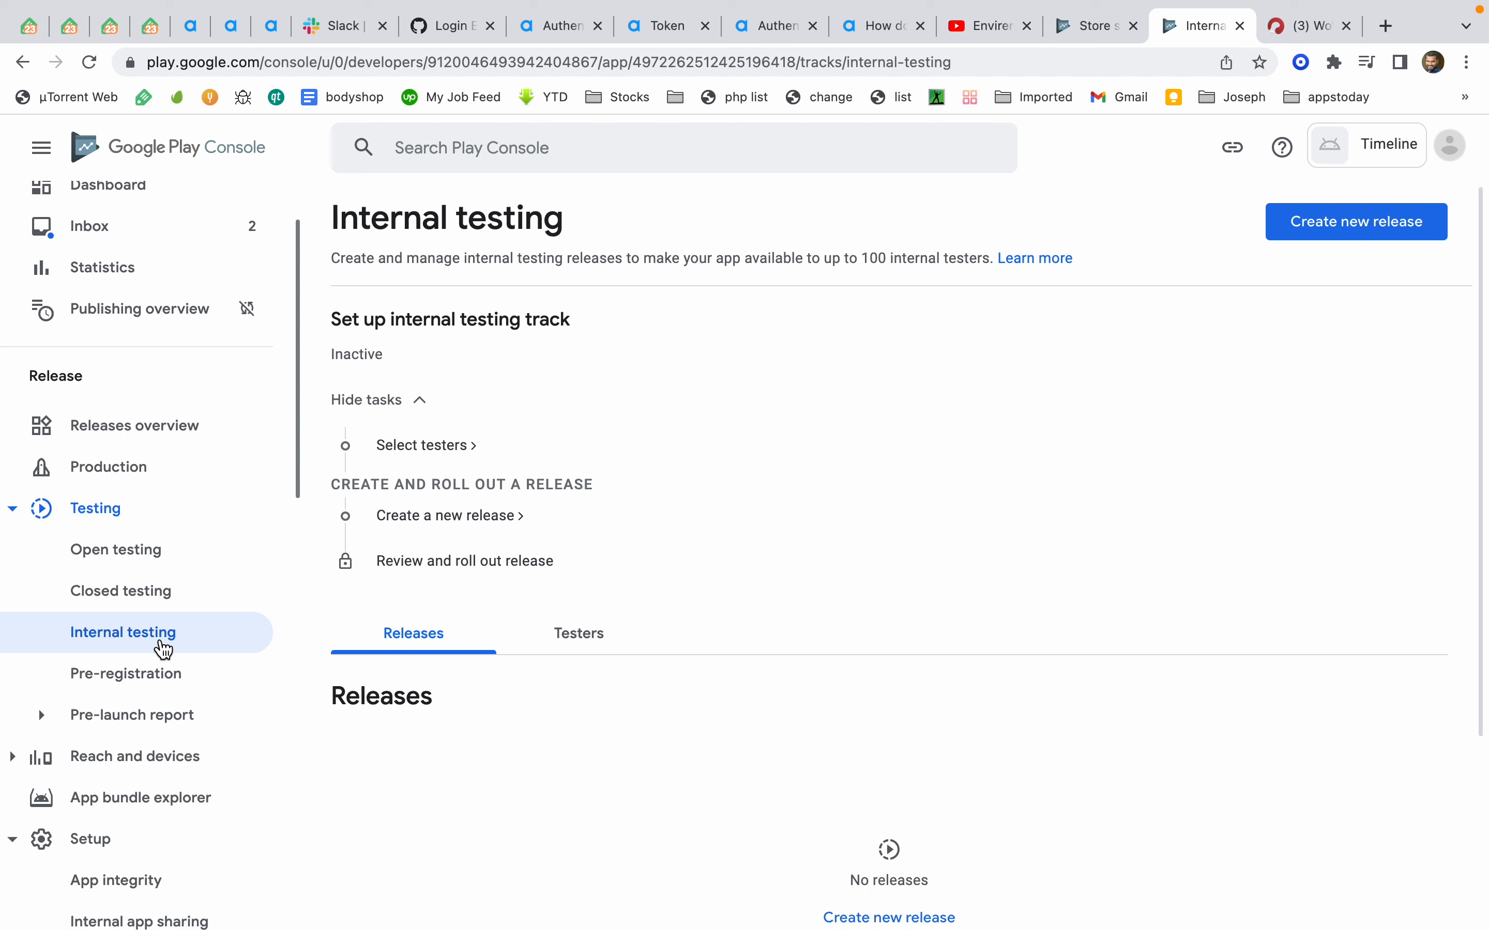
scroll(365, 711, "down", 5)
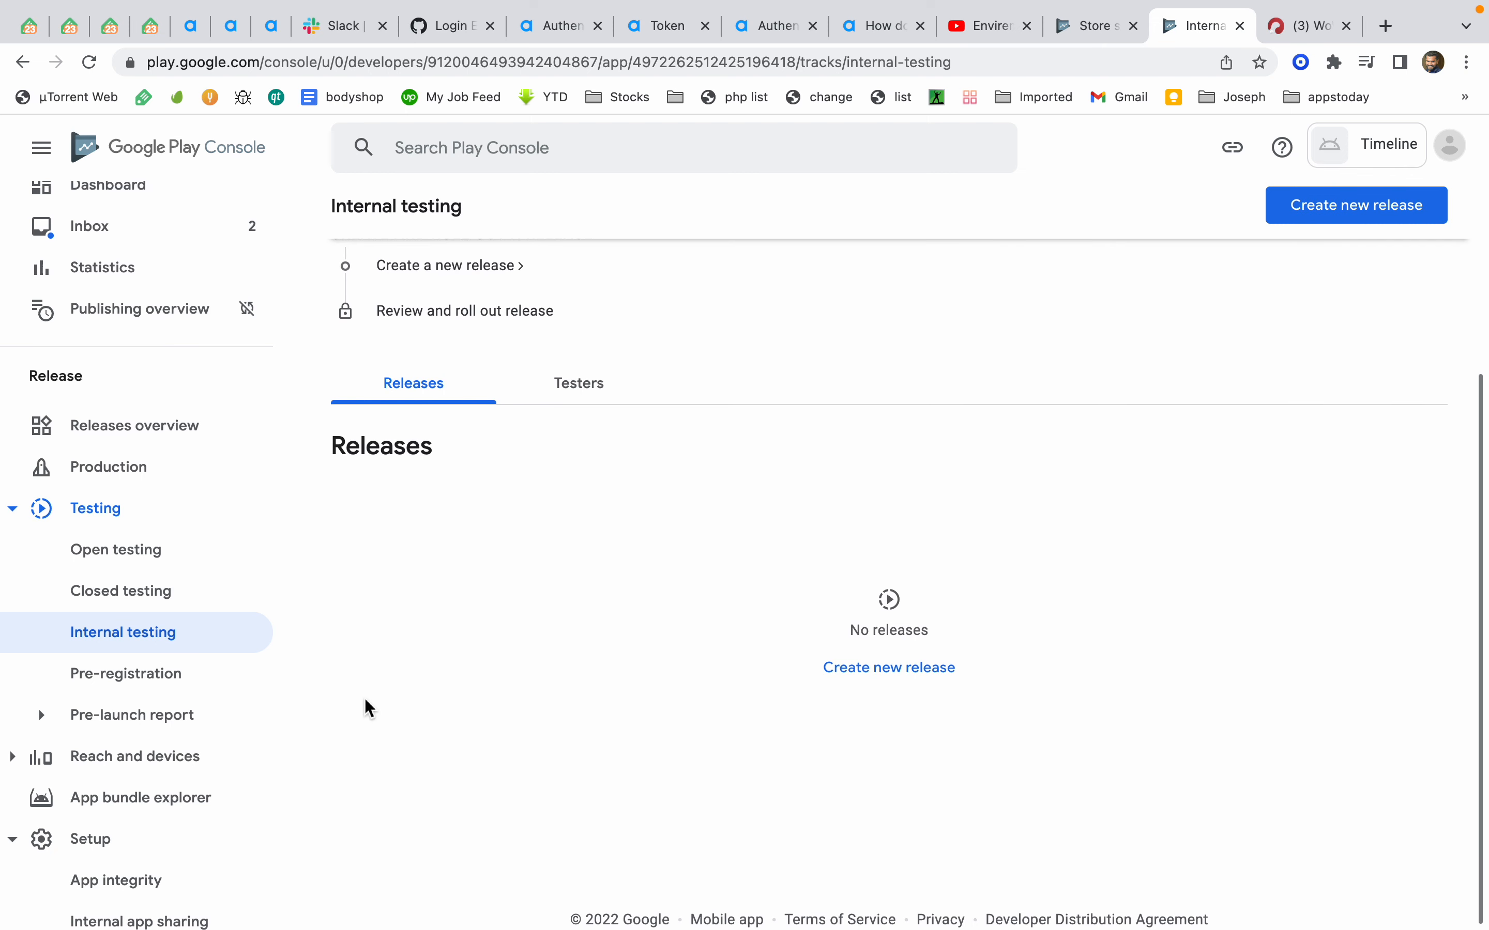
left_click(866, 676)
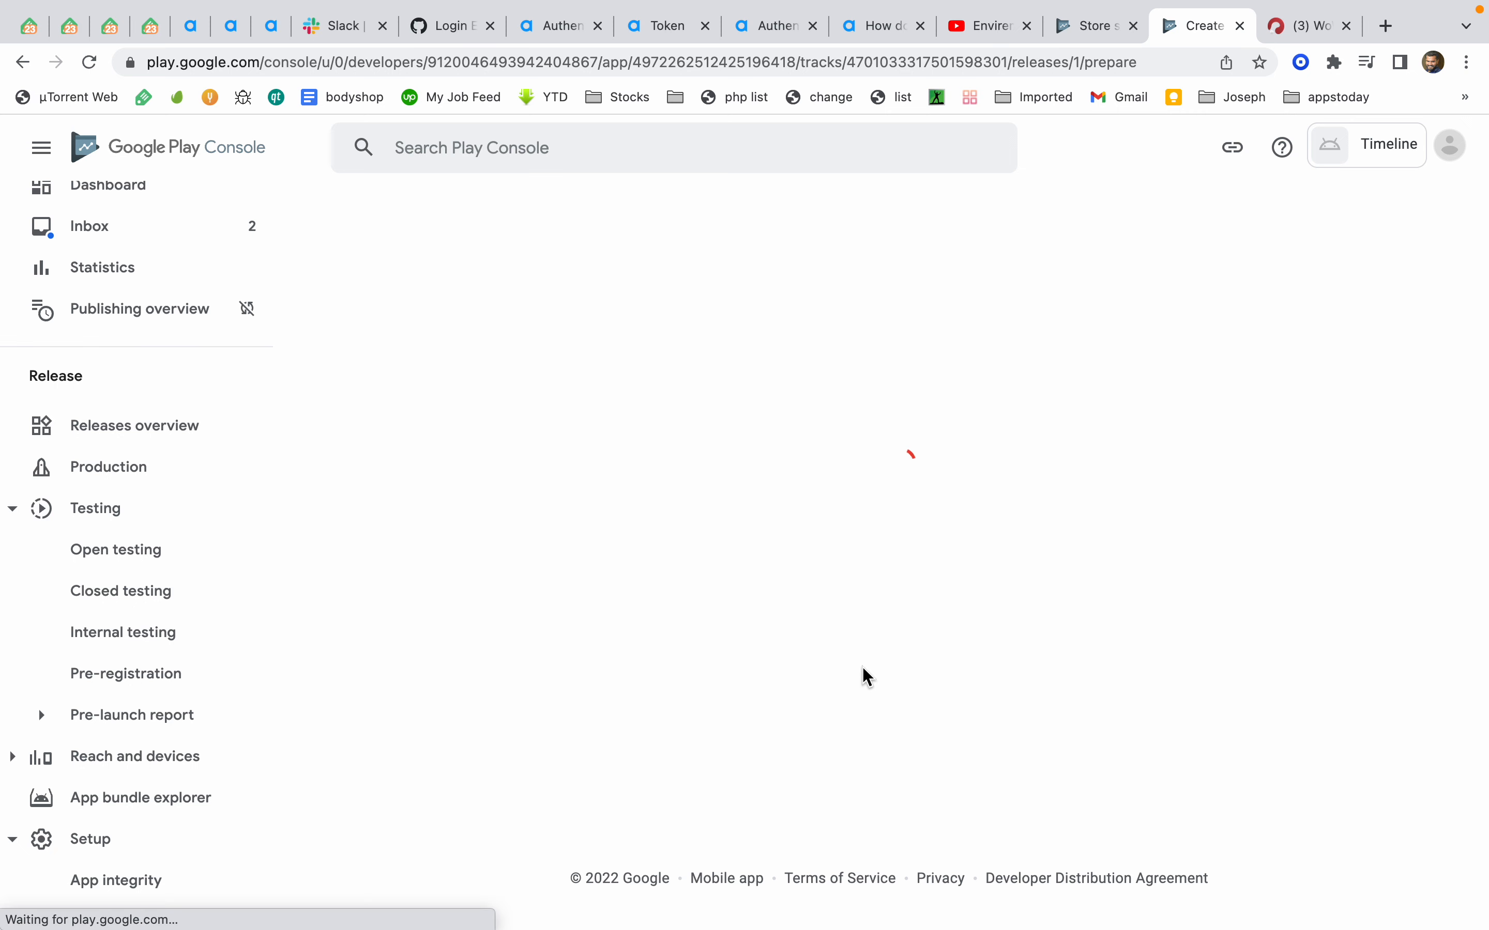
scroll(760, 643, "down", 3)
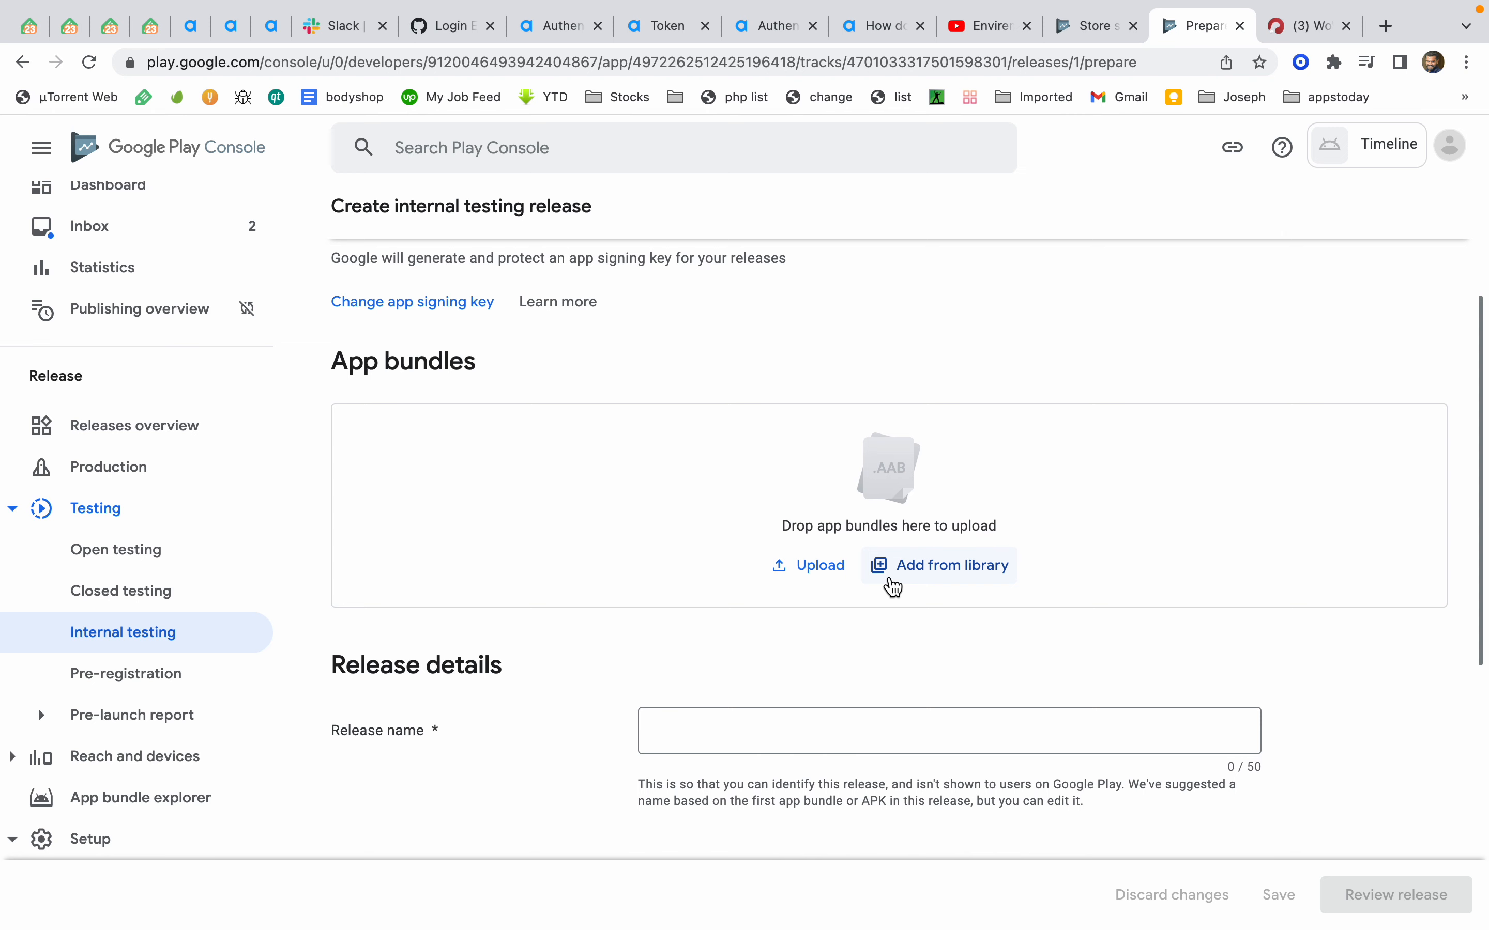
Close the errors pane, reveal the WoWonder Combined archive in Finder and select its .aab bundle file
key("ctrl+Left")
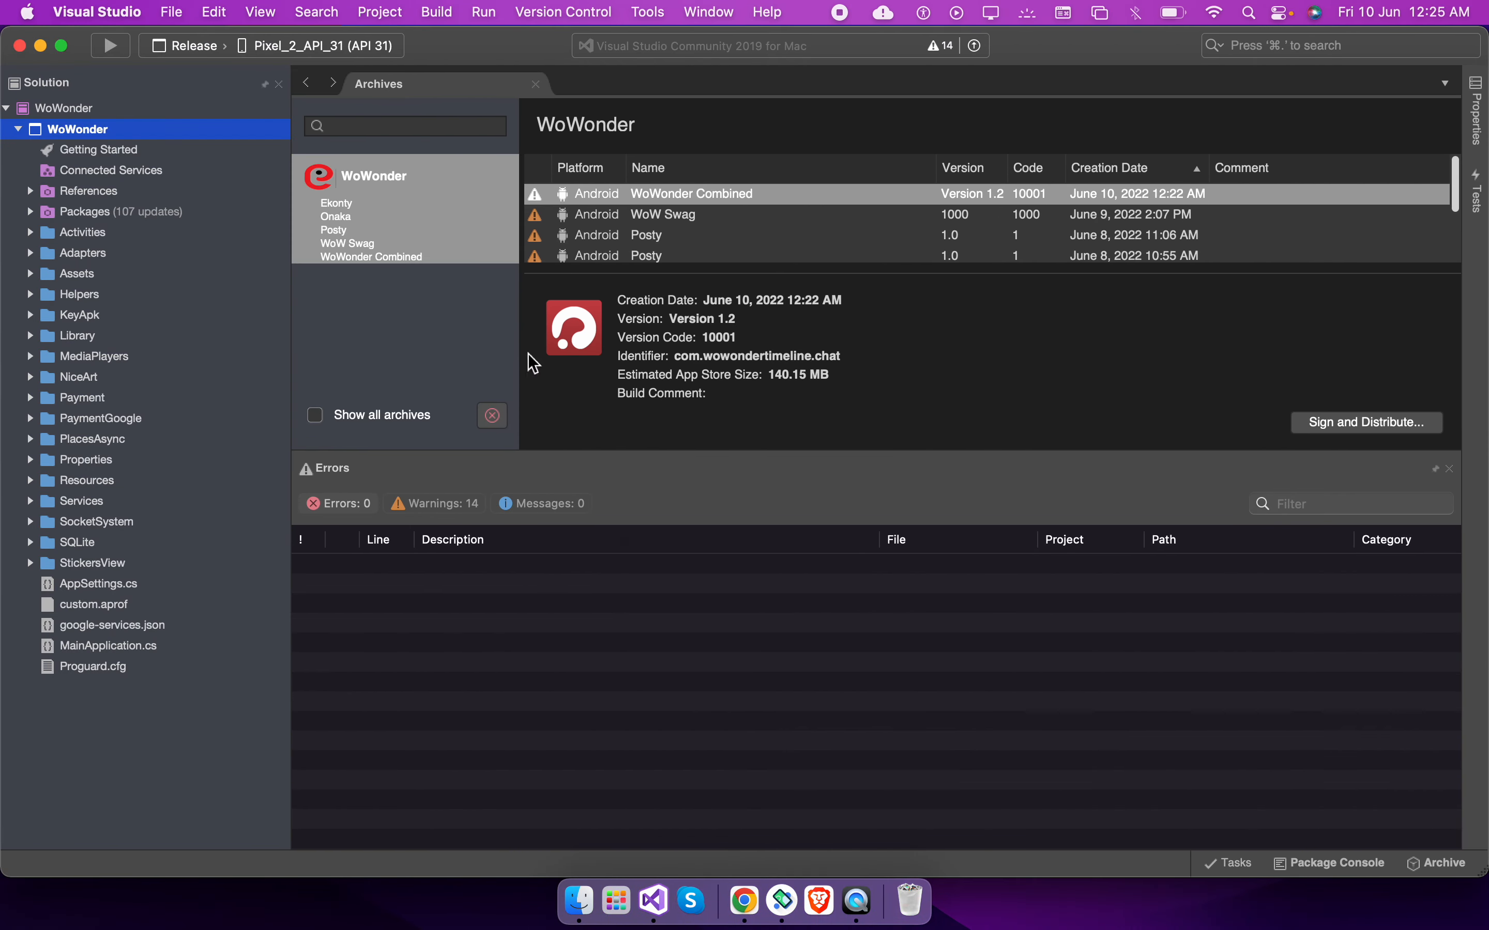
left_click(1449, 469)
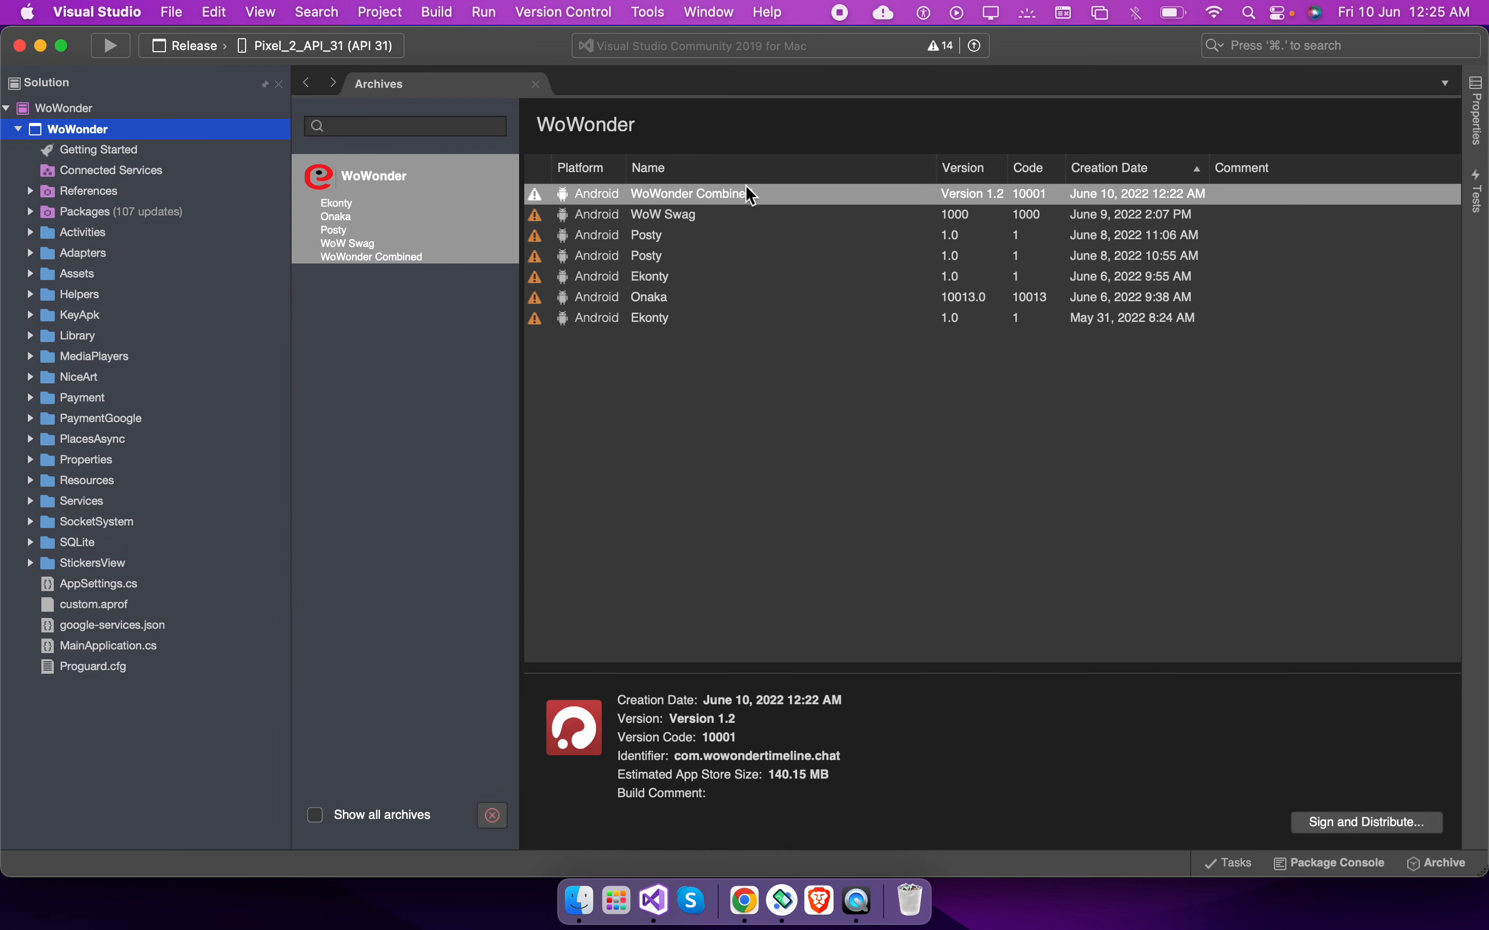
right_click(758, 207)
left_click(798, 225)
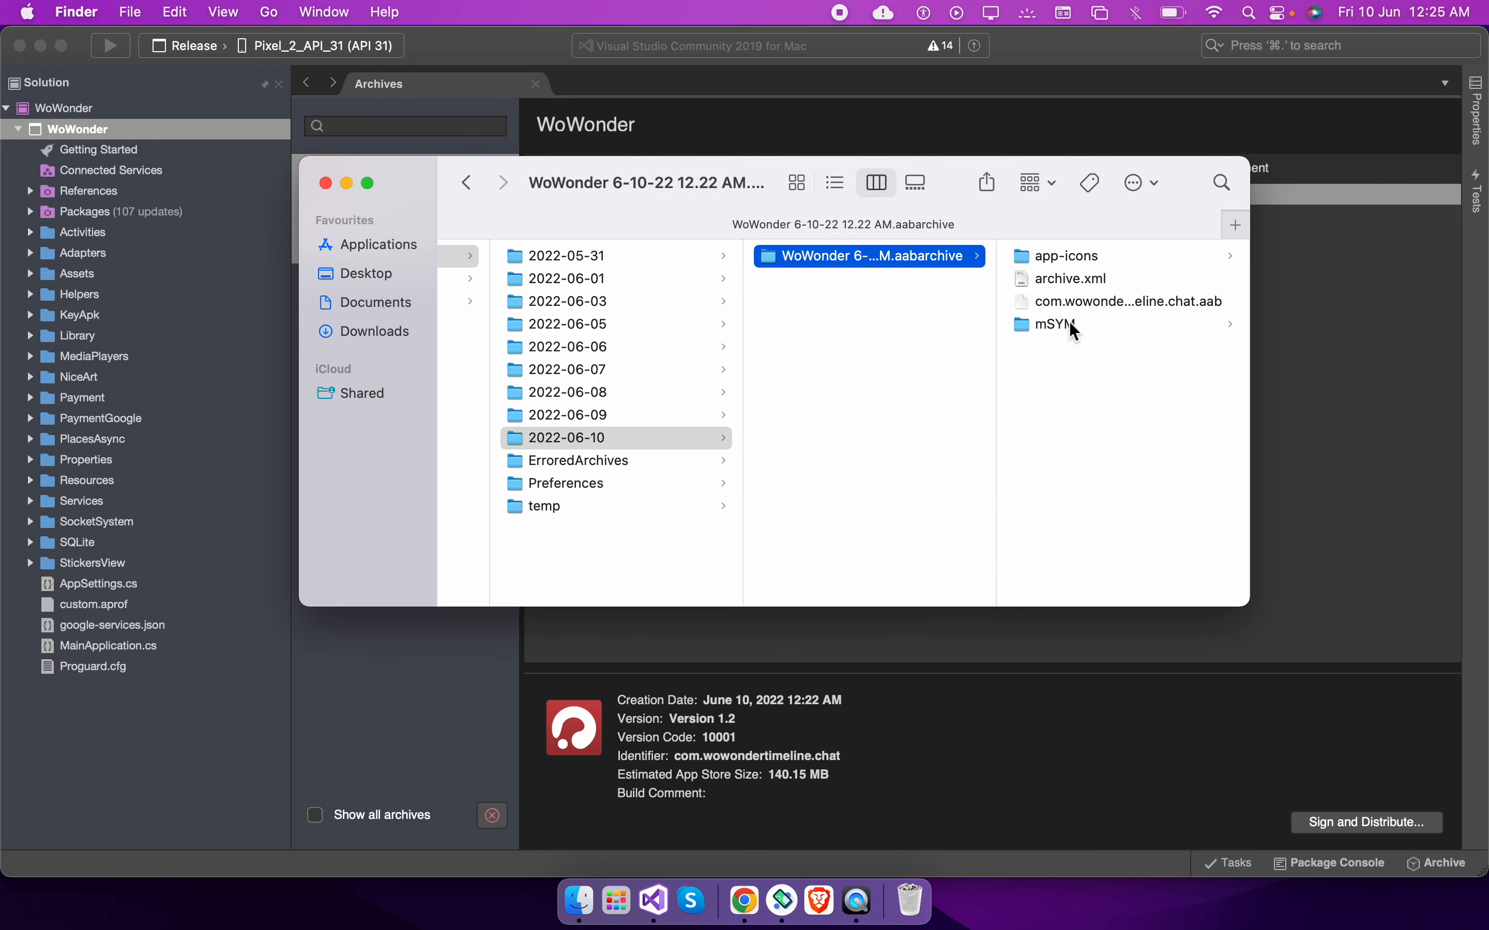
left_click(1074, 305)
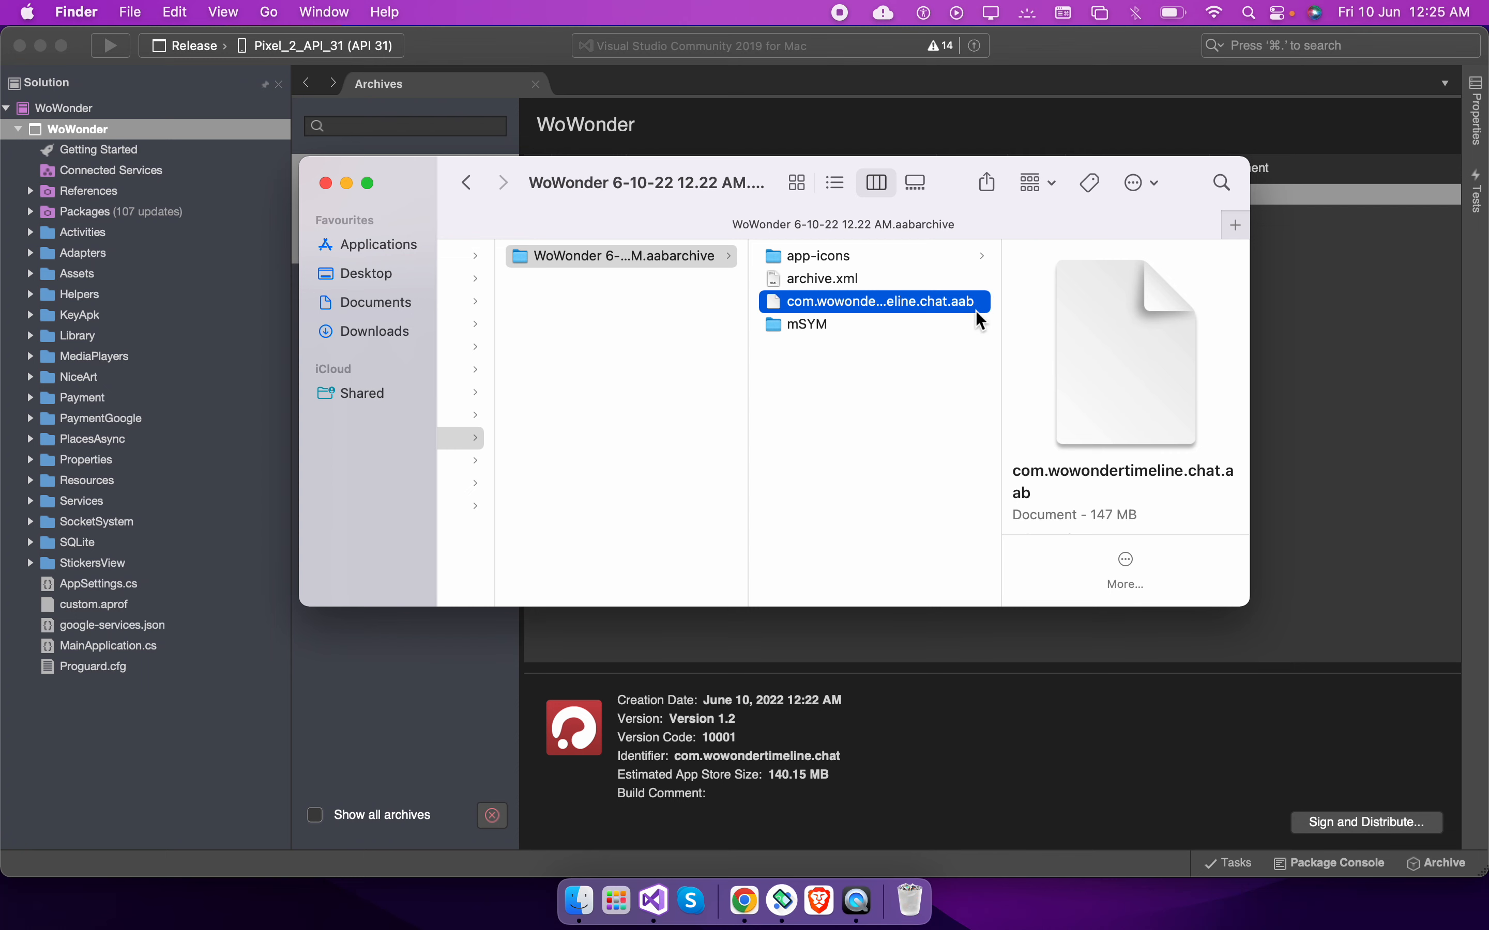
Return to the internal testing release form, then go back to the Internal testing track and open its Testers tab
key("ctrl+Right")
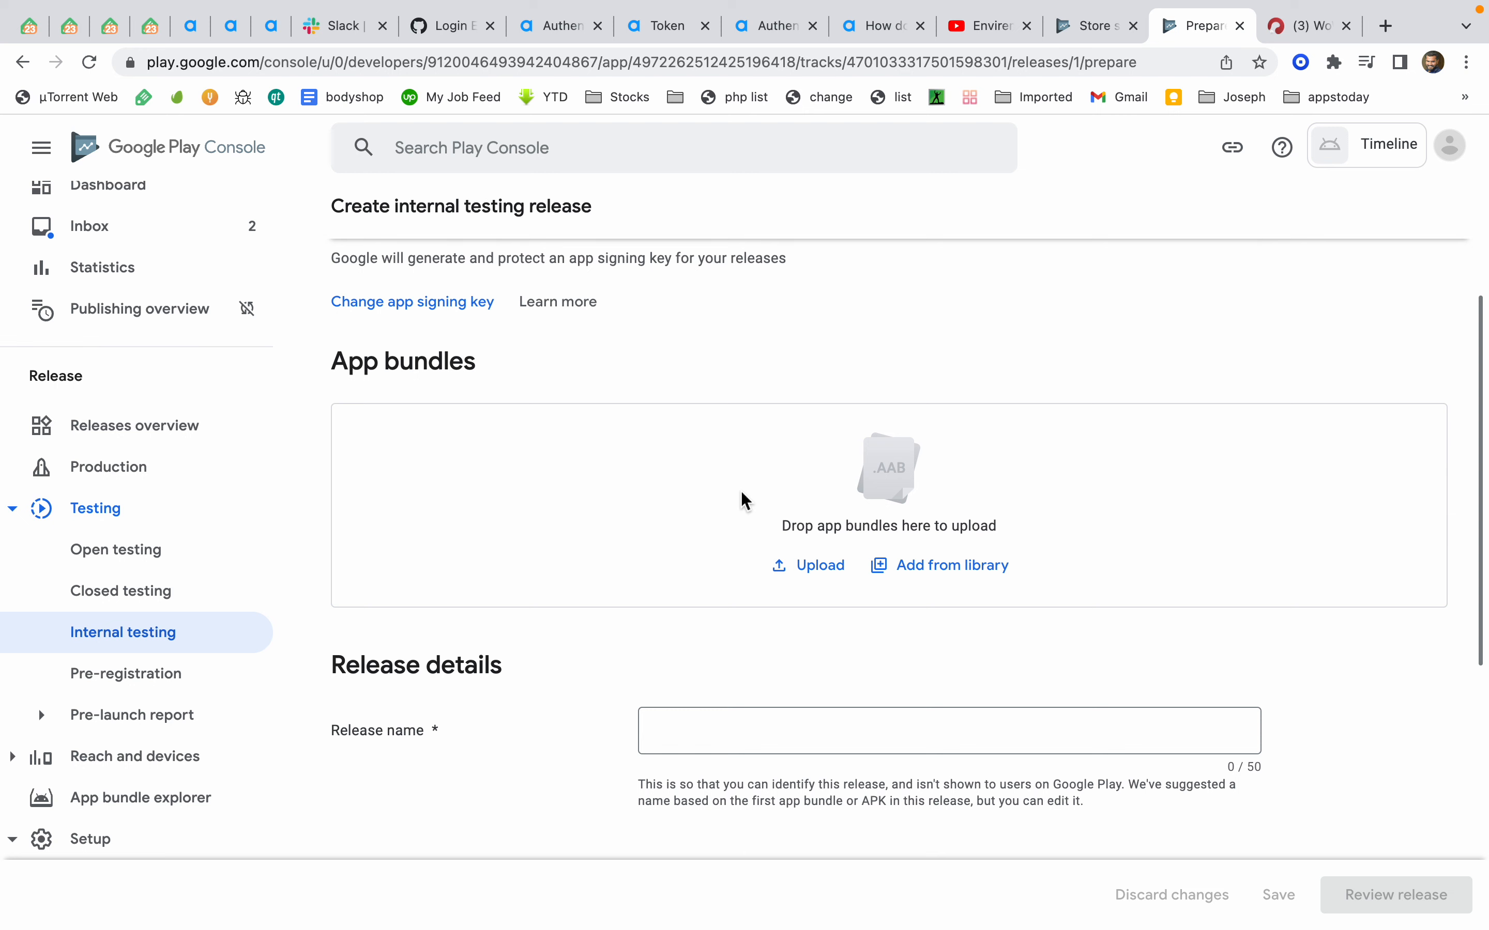
scroll(743, 500, "down", 2)
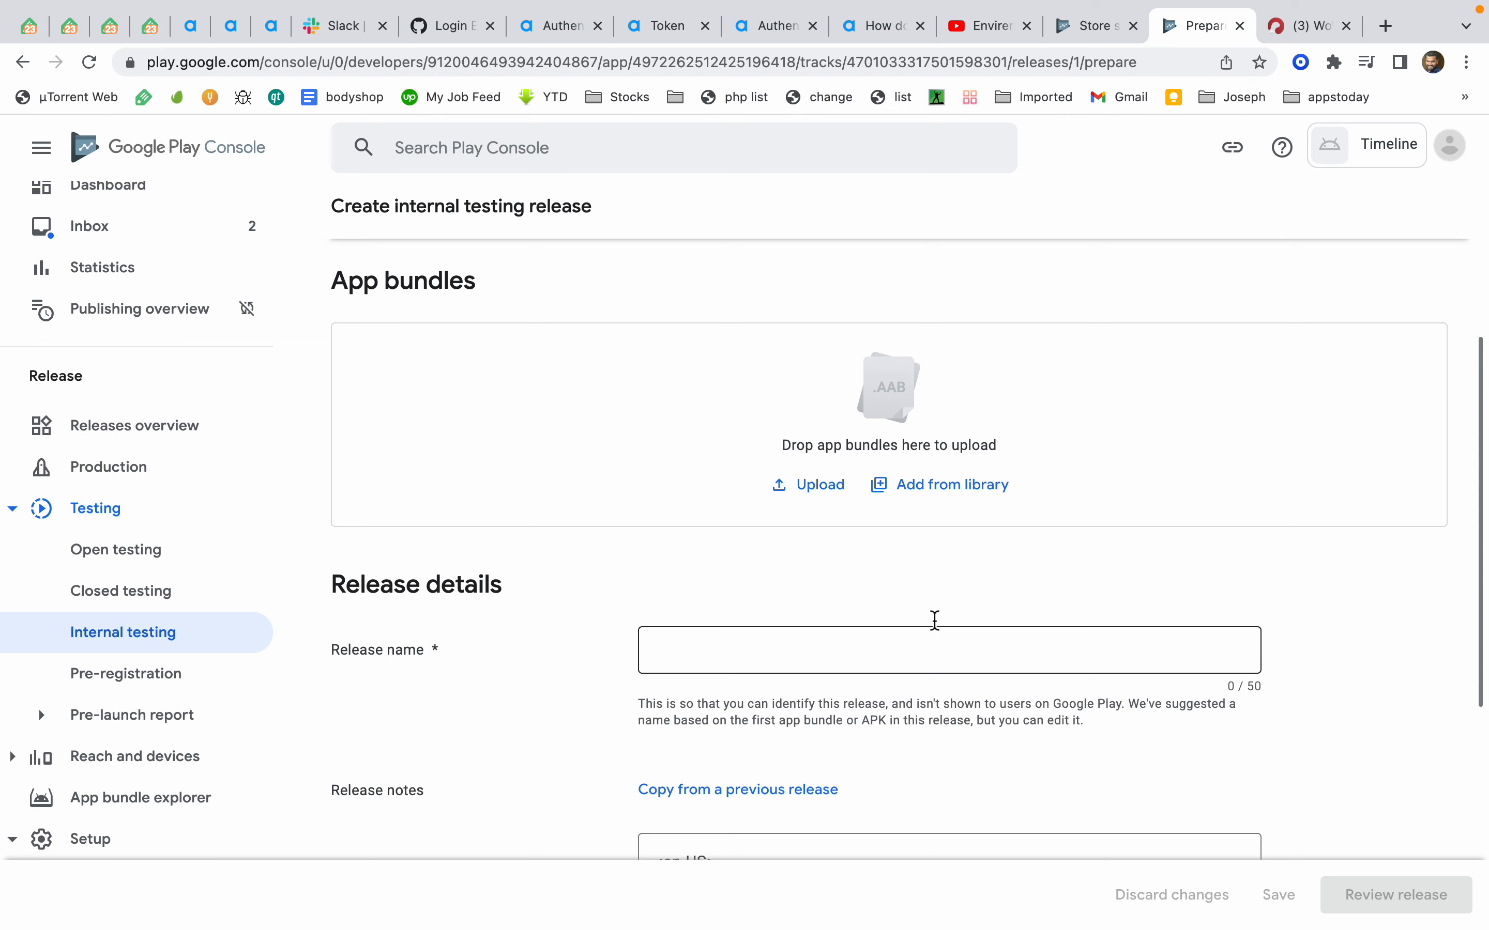
scroll(579, 500, "down", 3)
scroll(579, 501, "up", 8)
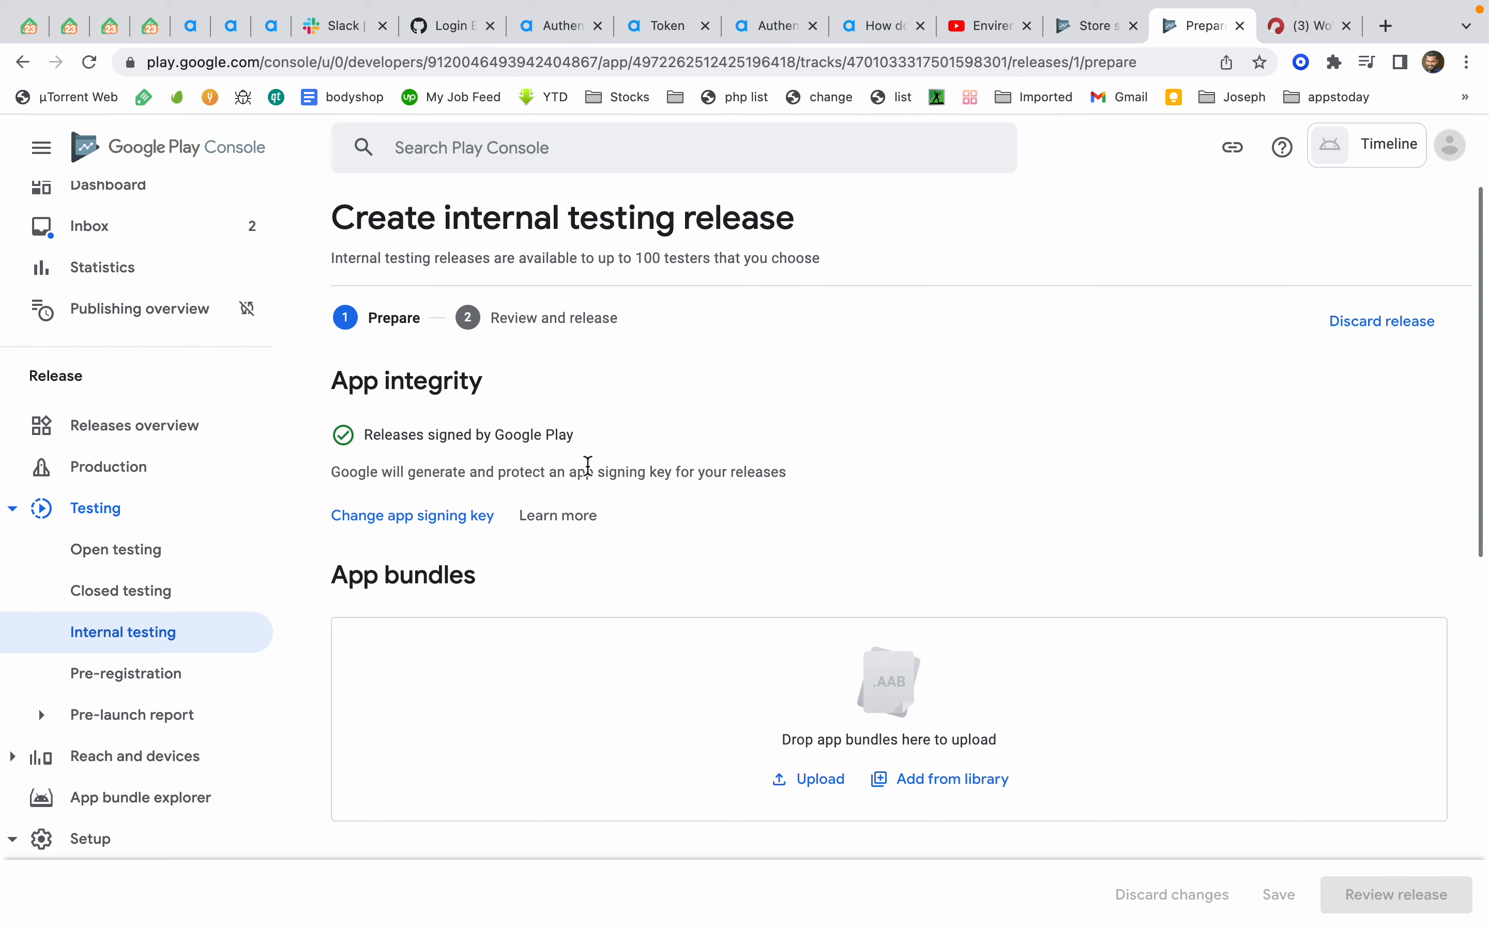
left_click(138, 642)
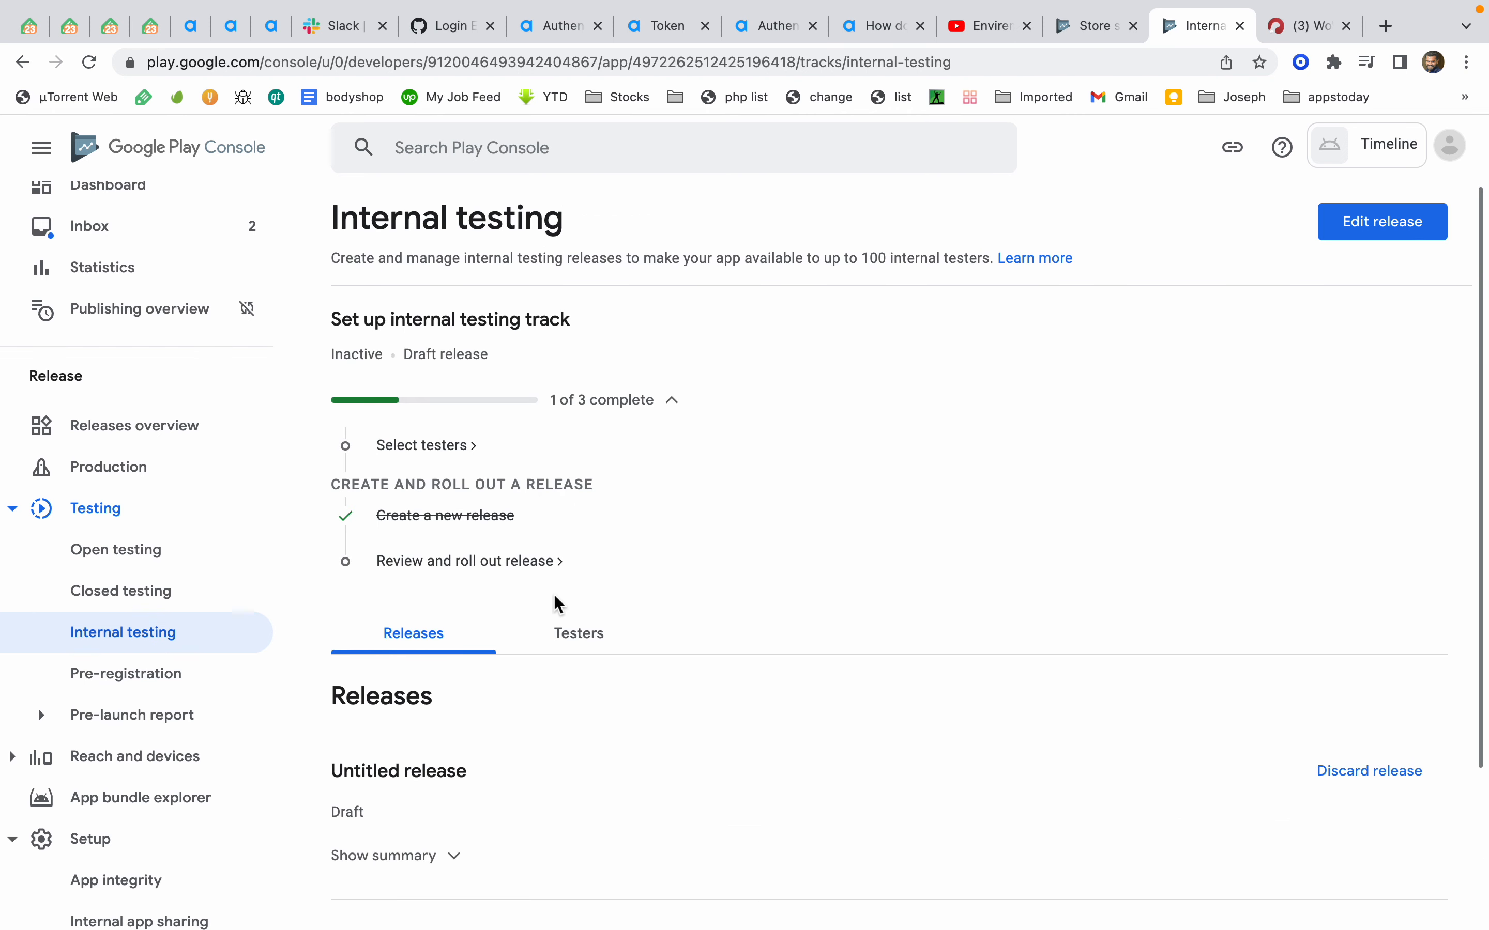
scroll(556, 603, "down", 3)
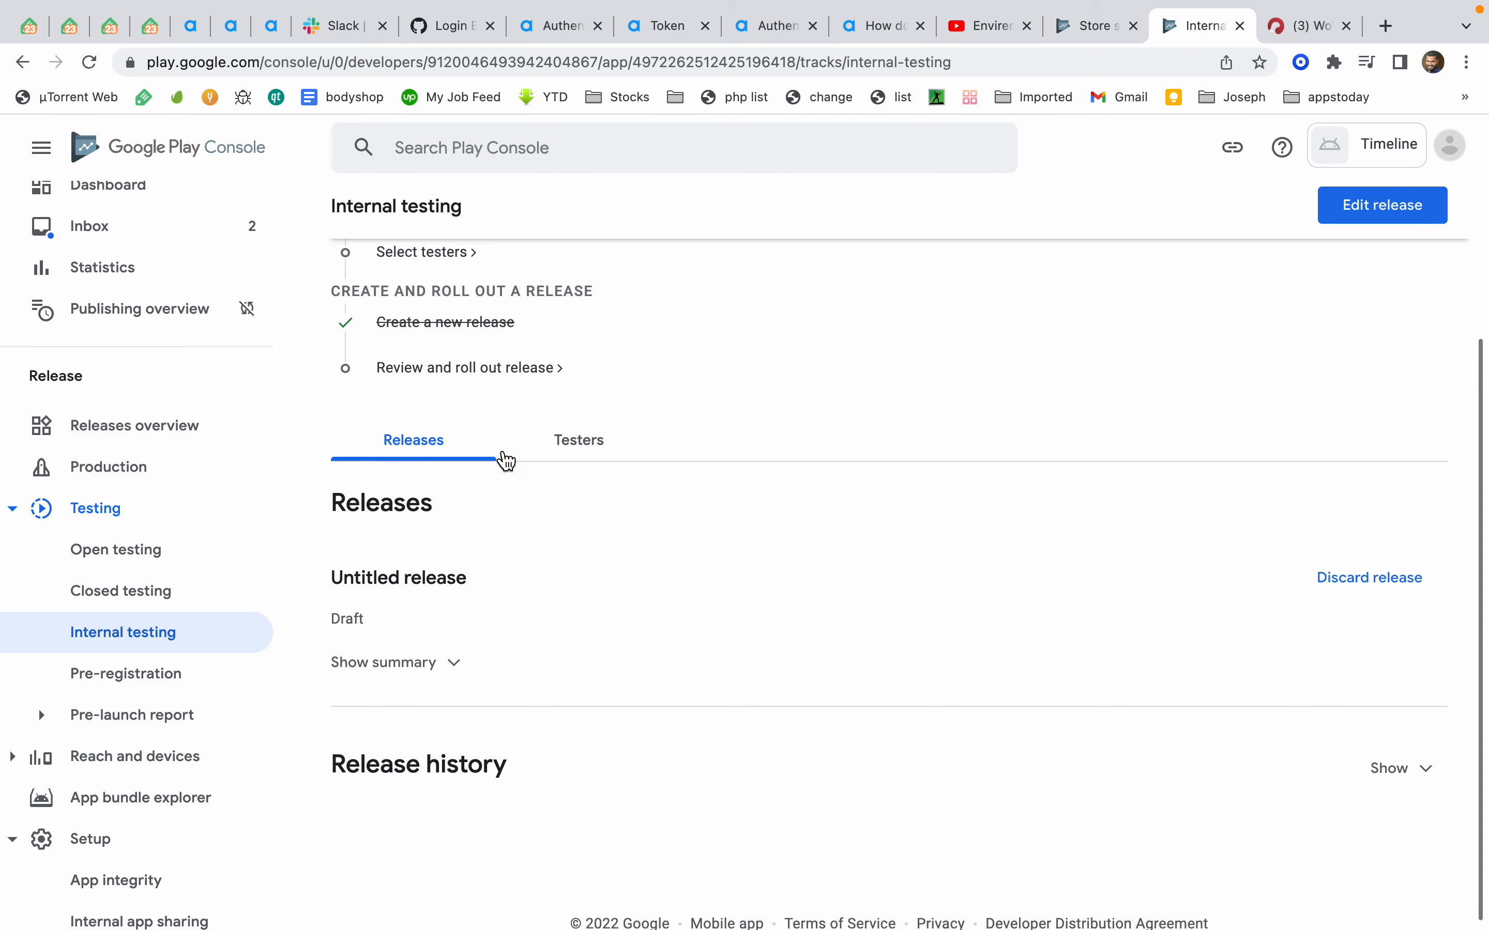
left_click(544, 445)
scroll(737, 655, "down", 3)
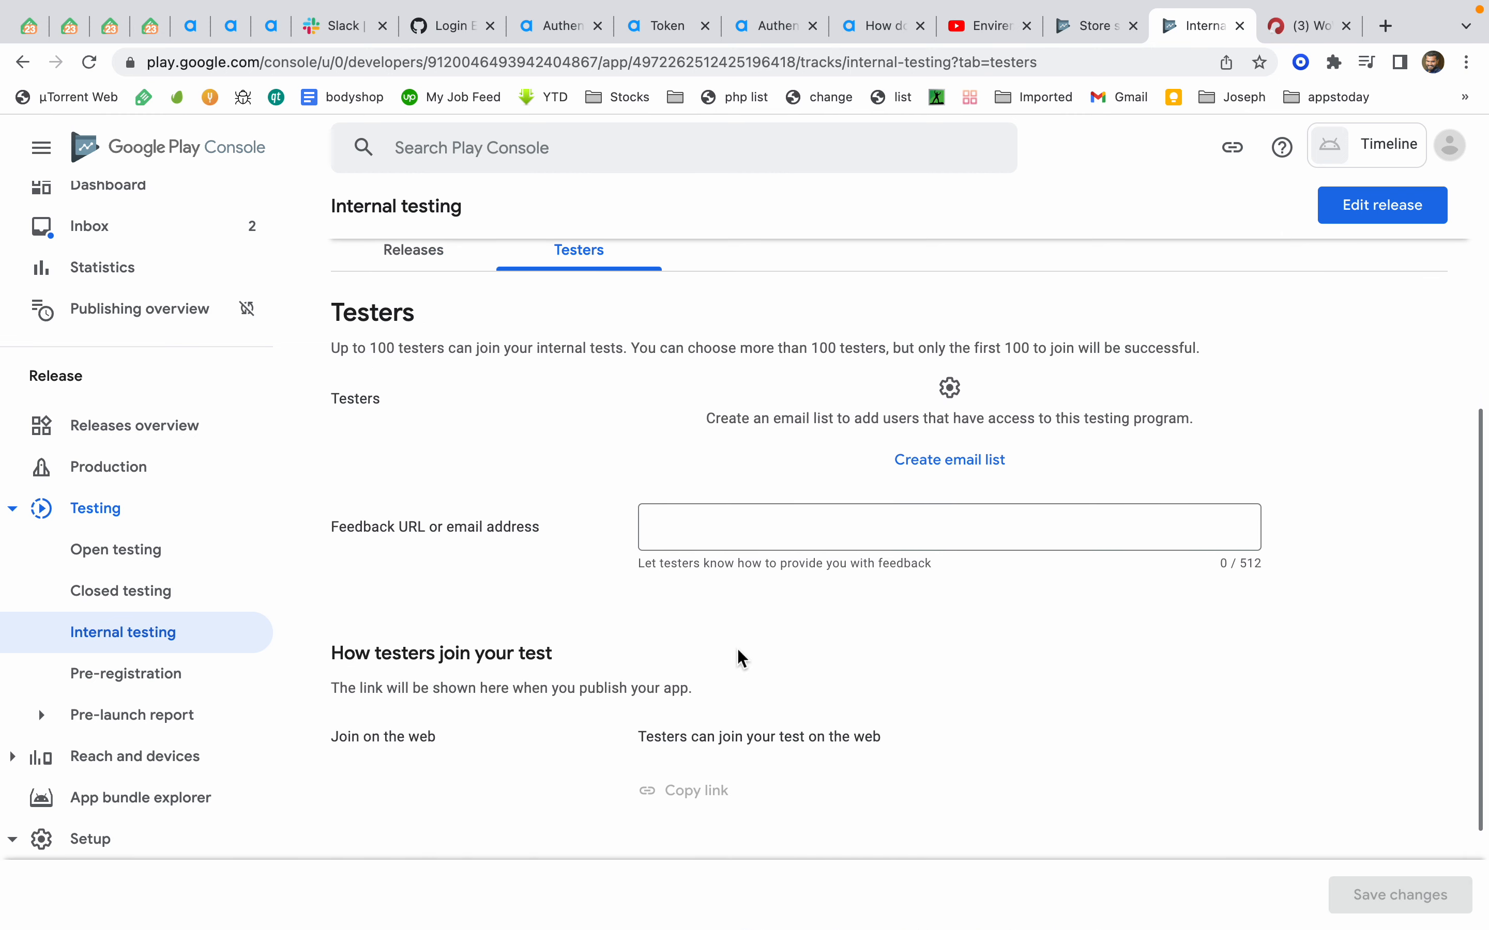
Create a tester email list named dsas, add a tester's e-mail address to it and confirm the creation
left_click(932, 465)
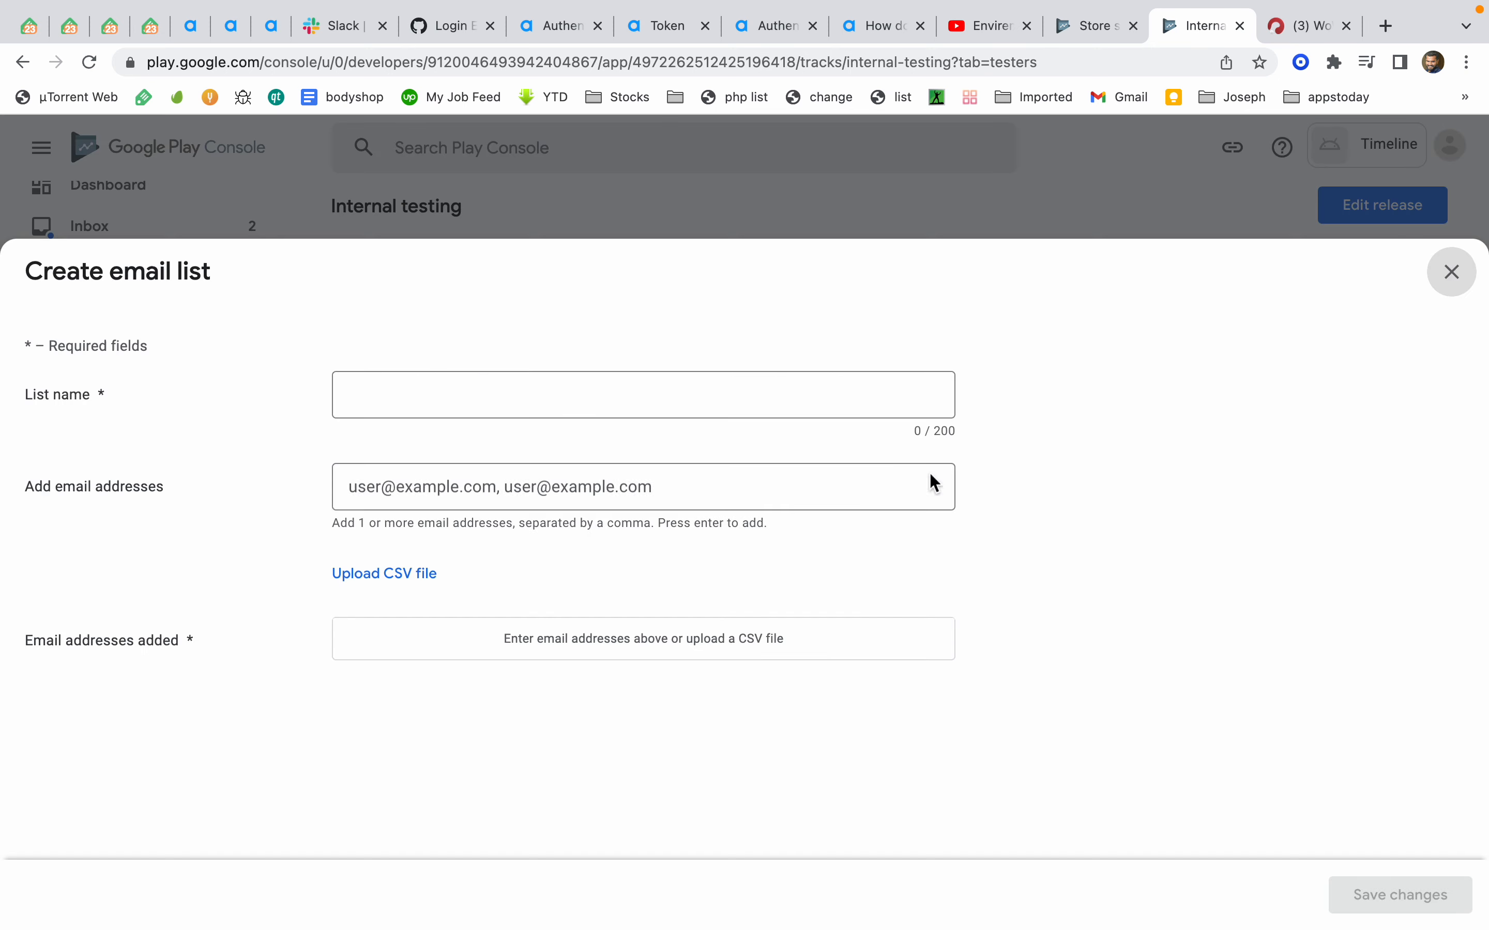
left_click(564, 395)
type("dsas")
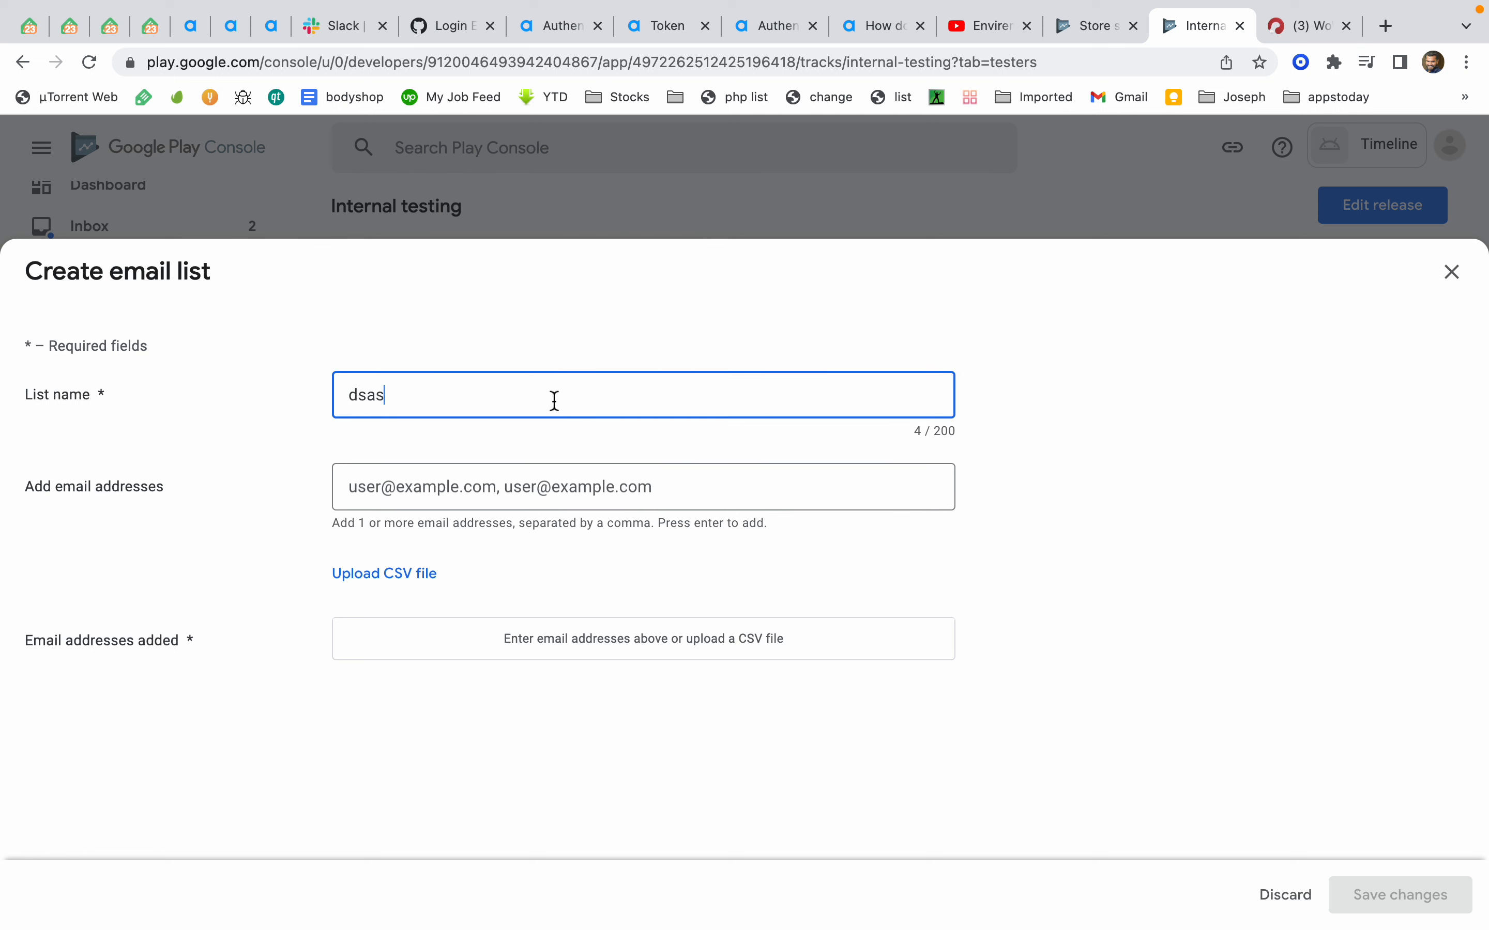
left_click(455, 486)
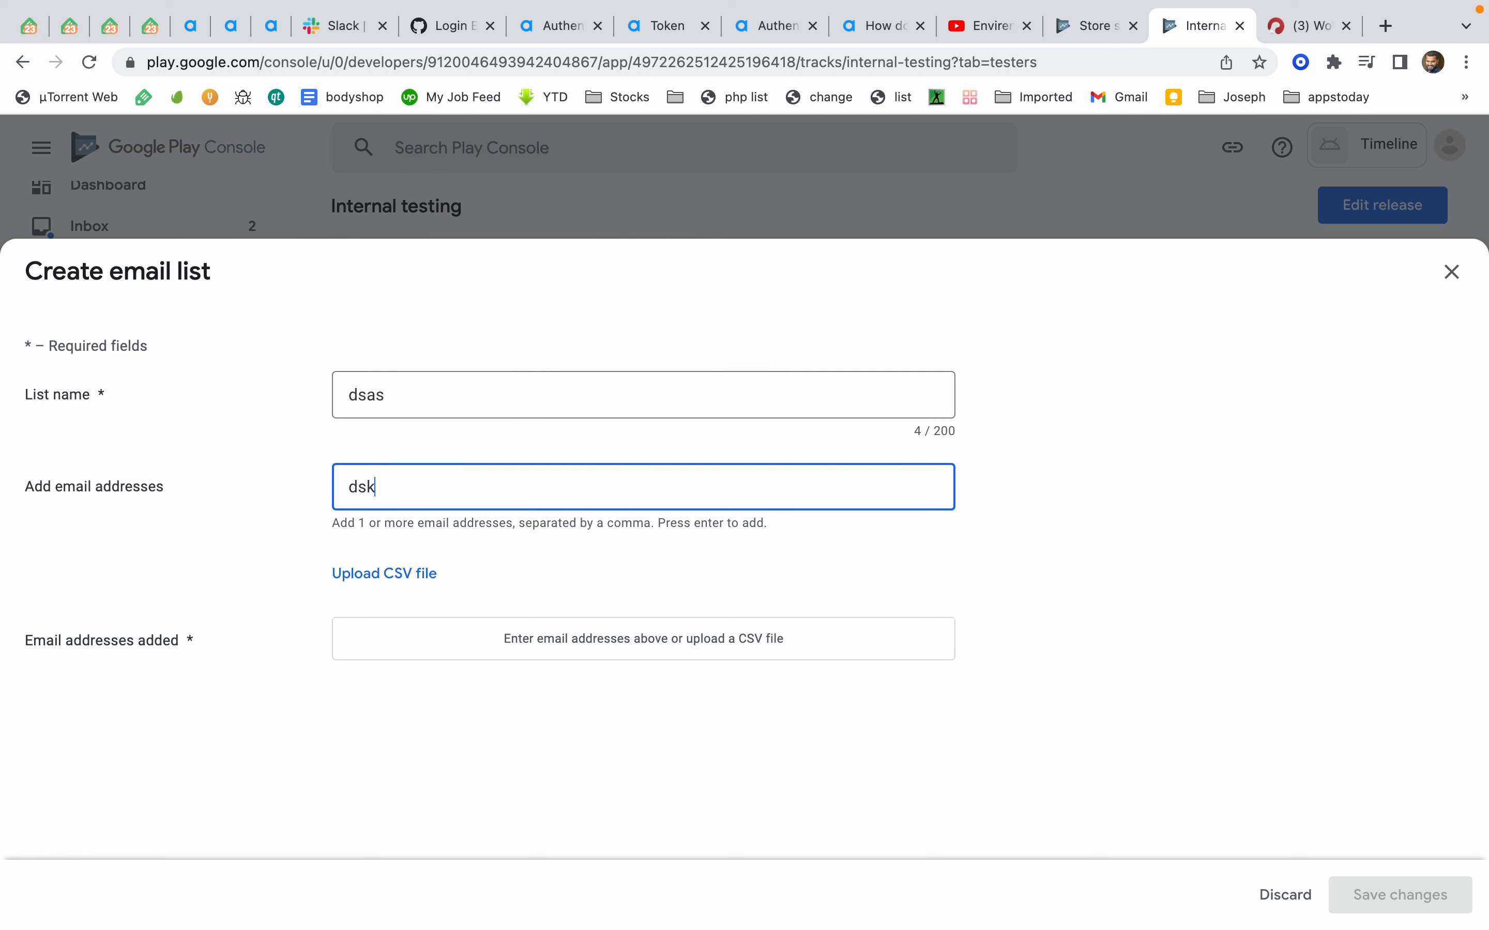
left_click_drag(519, 495, 3, 446)
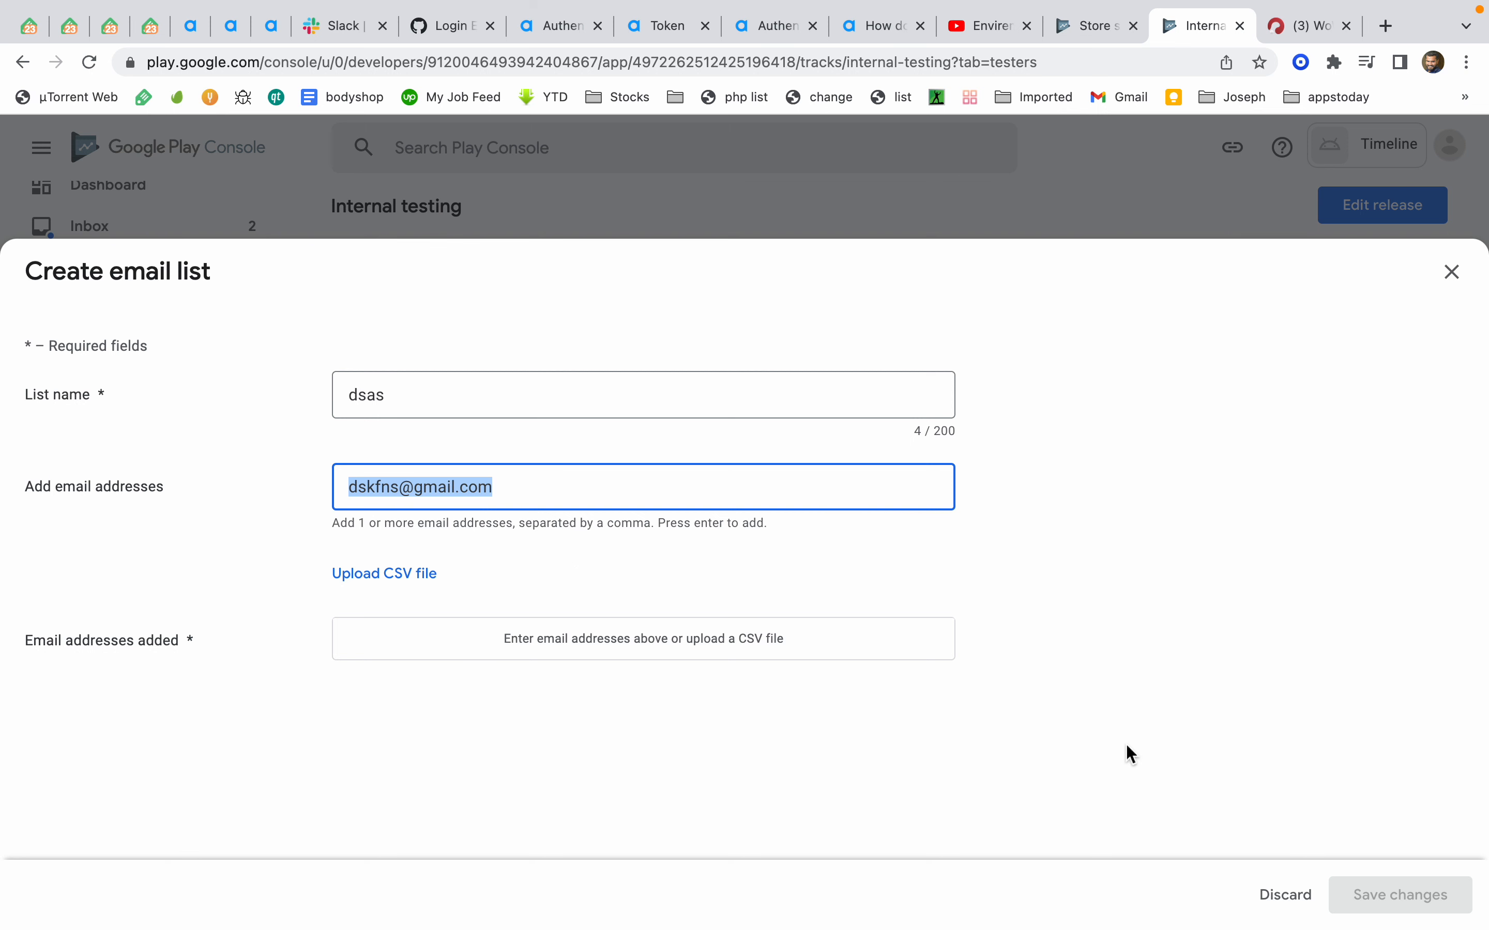
left_click(681, 489)
key("Return")
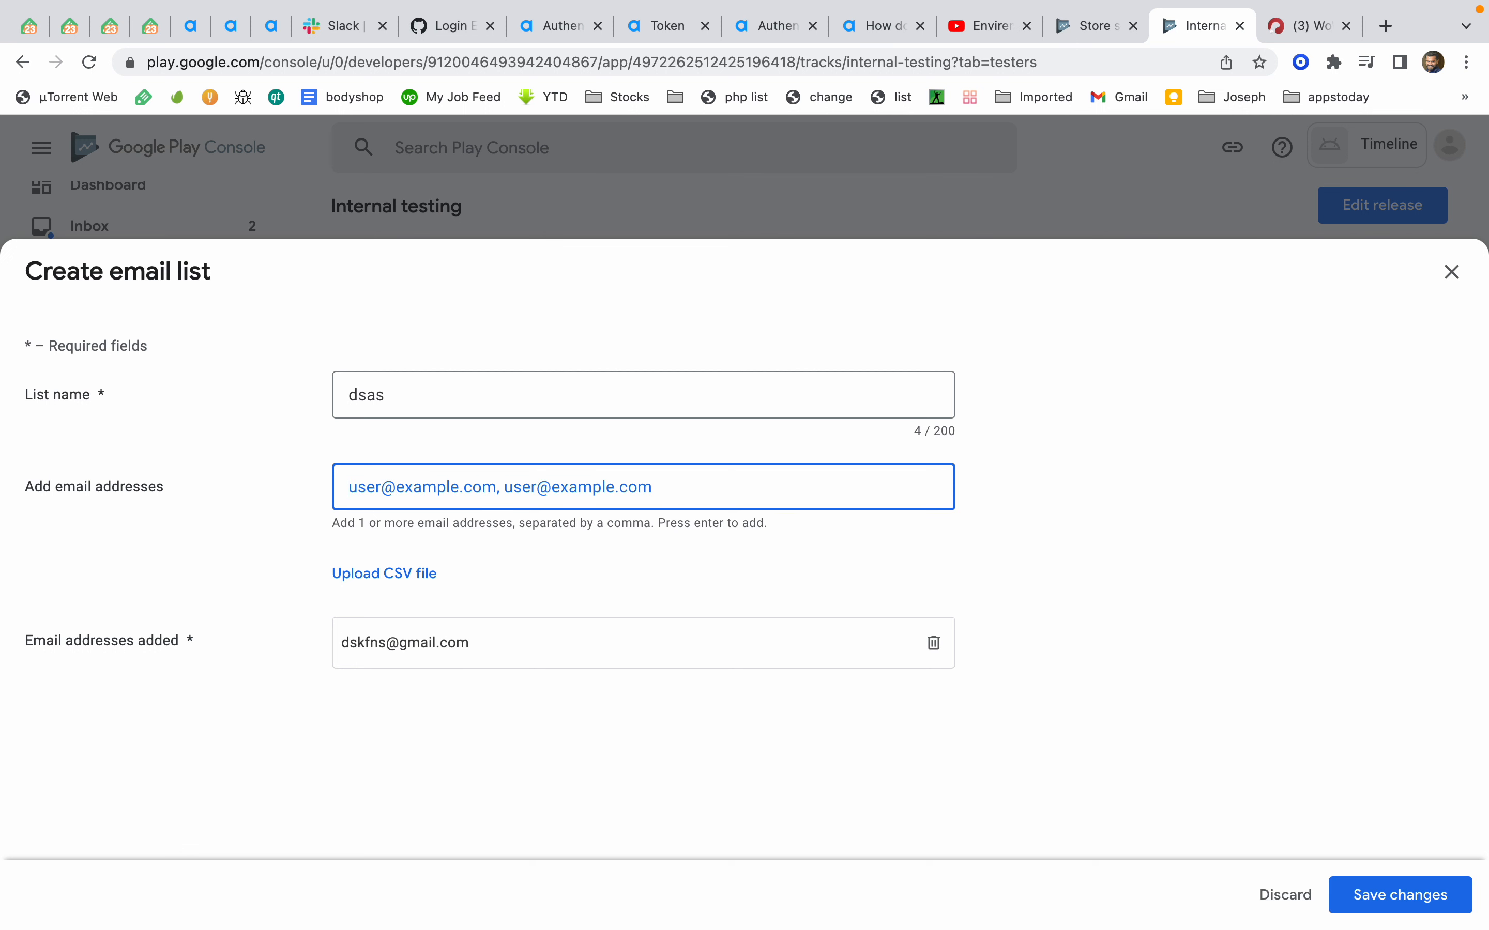
left_click(1381, 898)
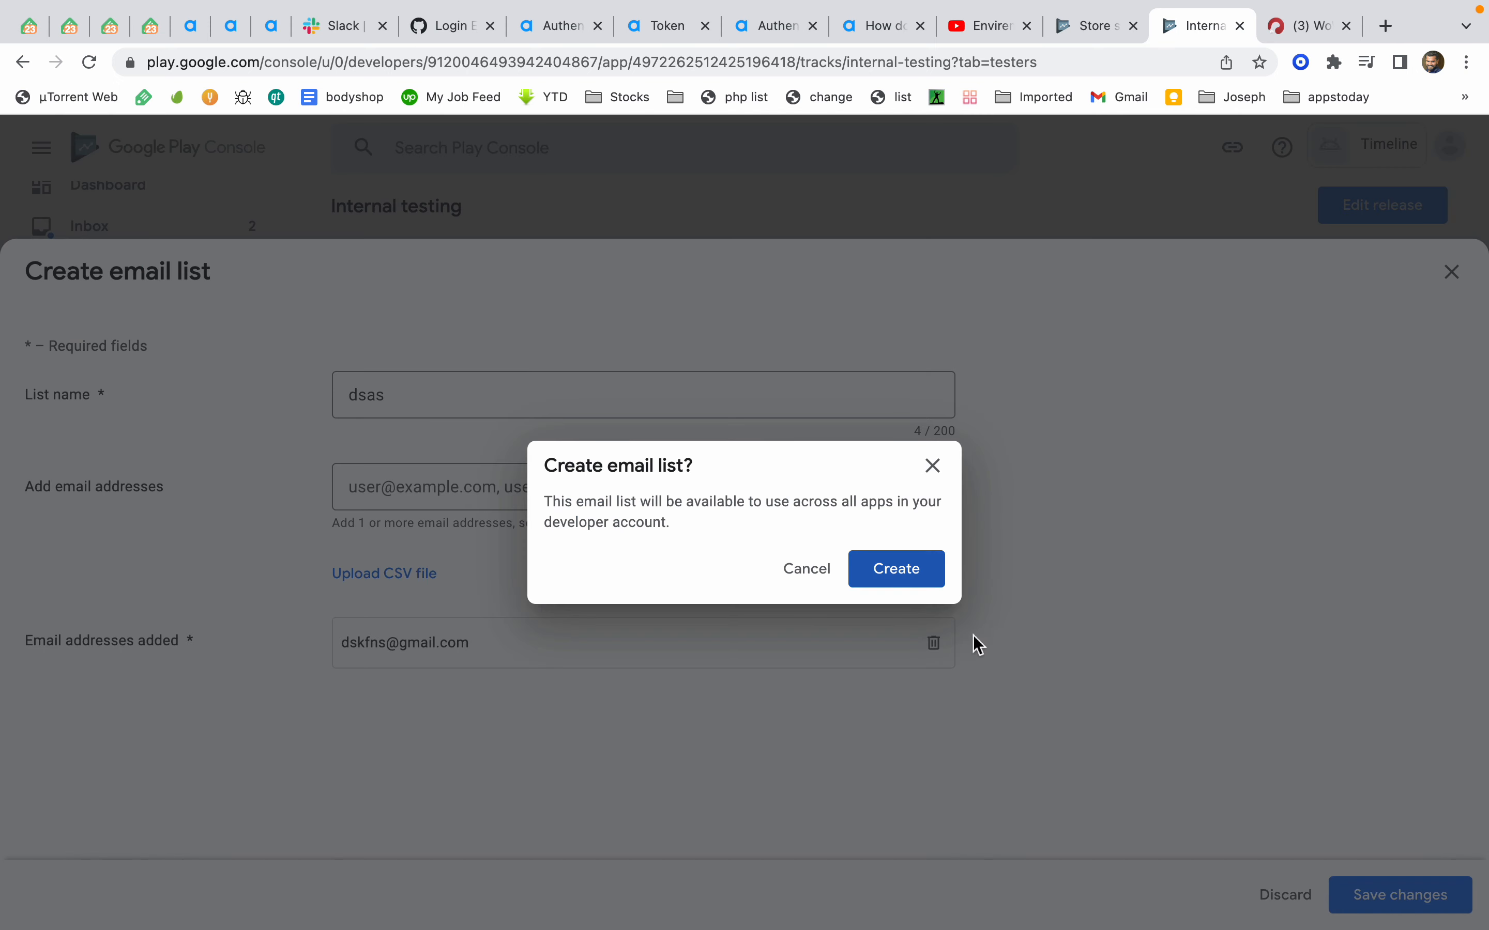
left_click(907, 584)
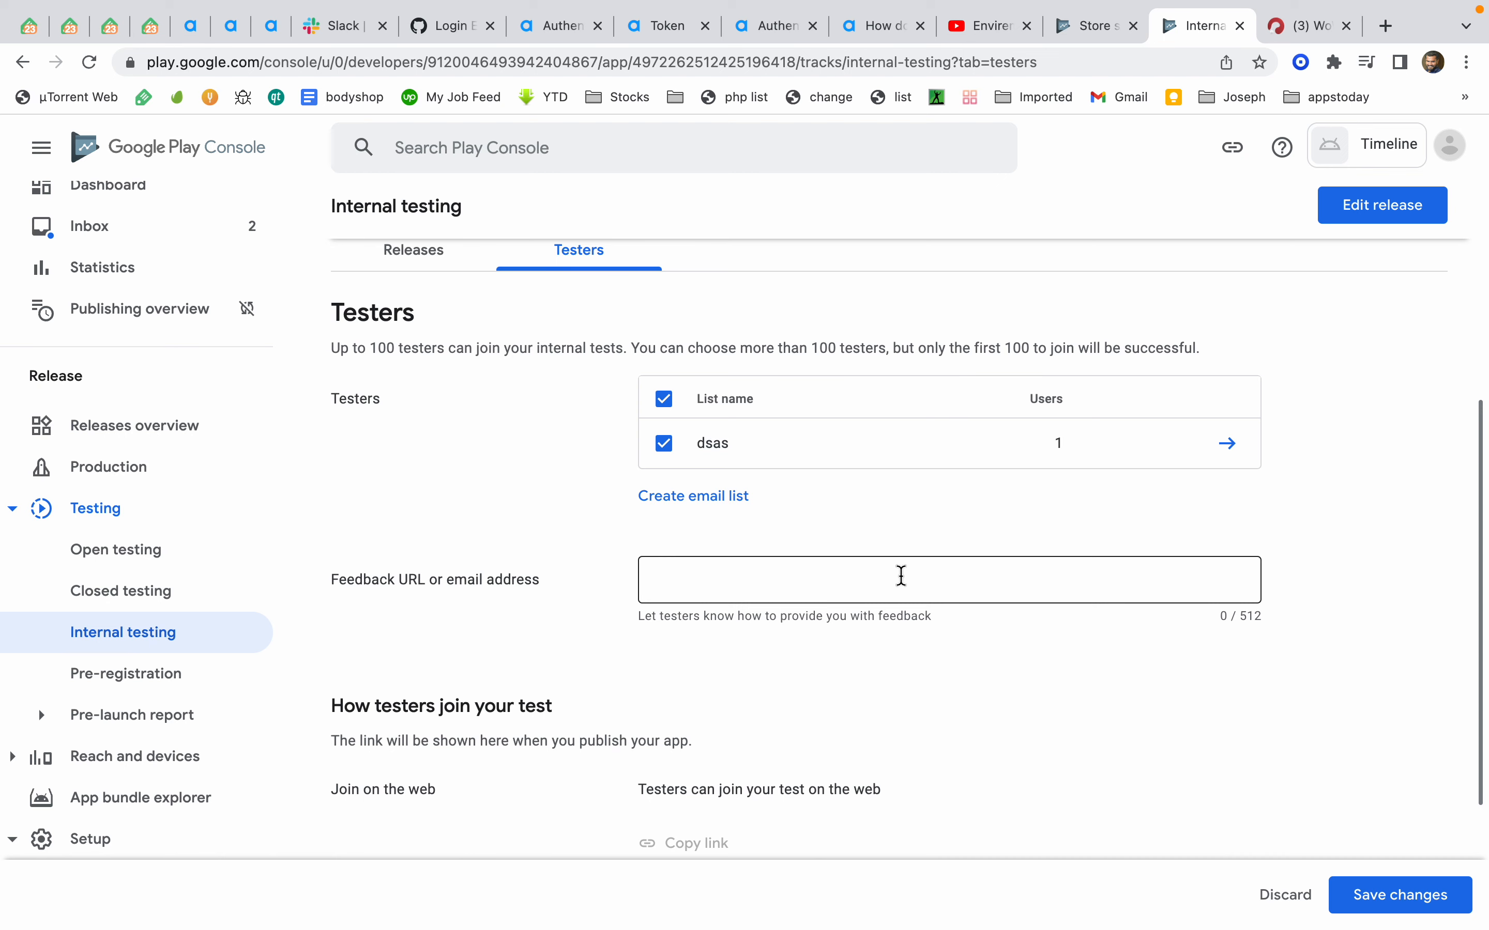
Try to copy the testers' join link and save the internal testing tester changes
scroll(901, 578, "down", 3)
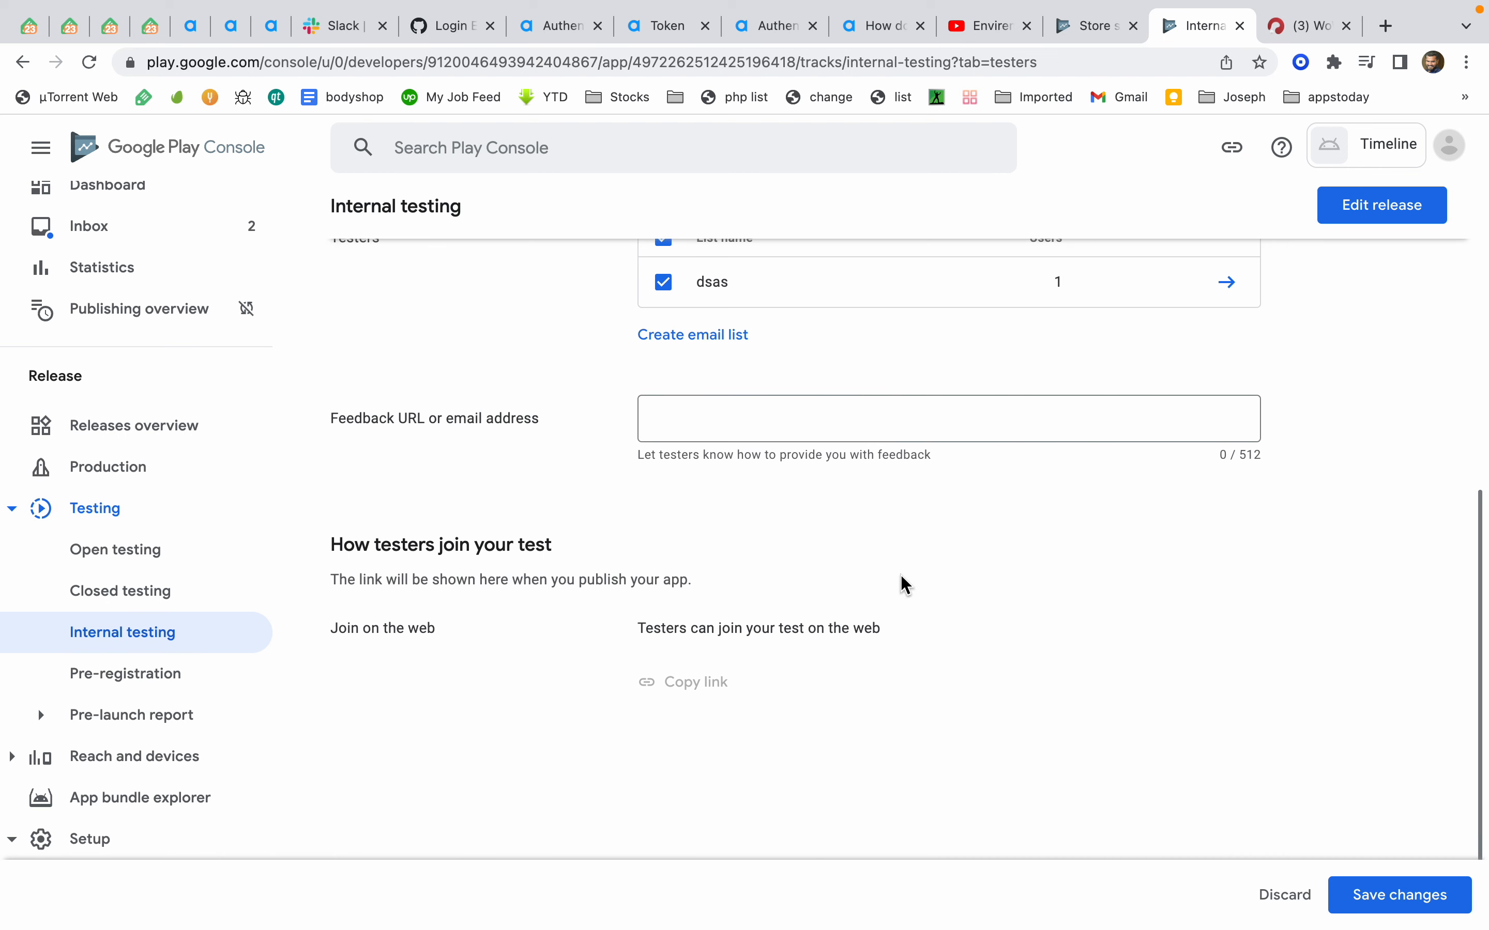
scroll(852, 599, "up", 1)
left_click(686, 721)
left_click(682, 723)
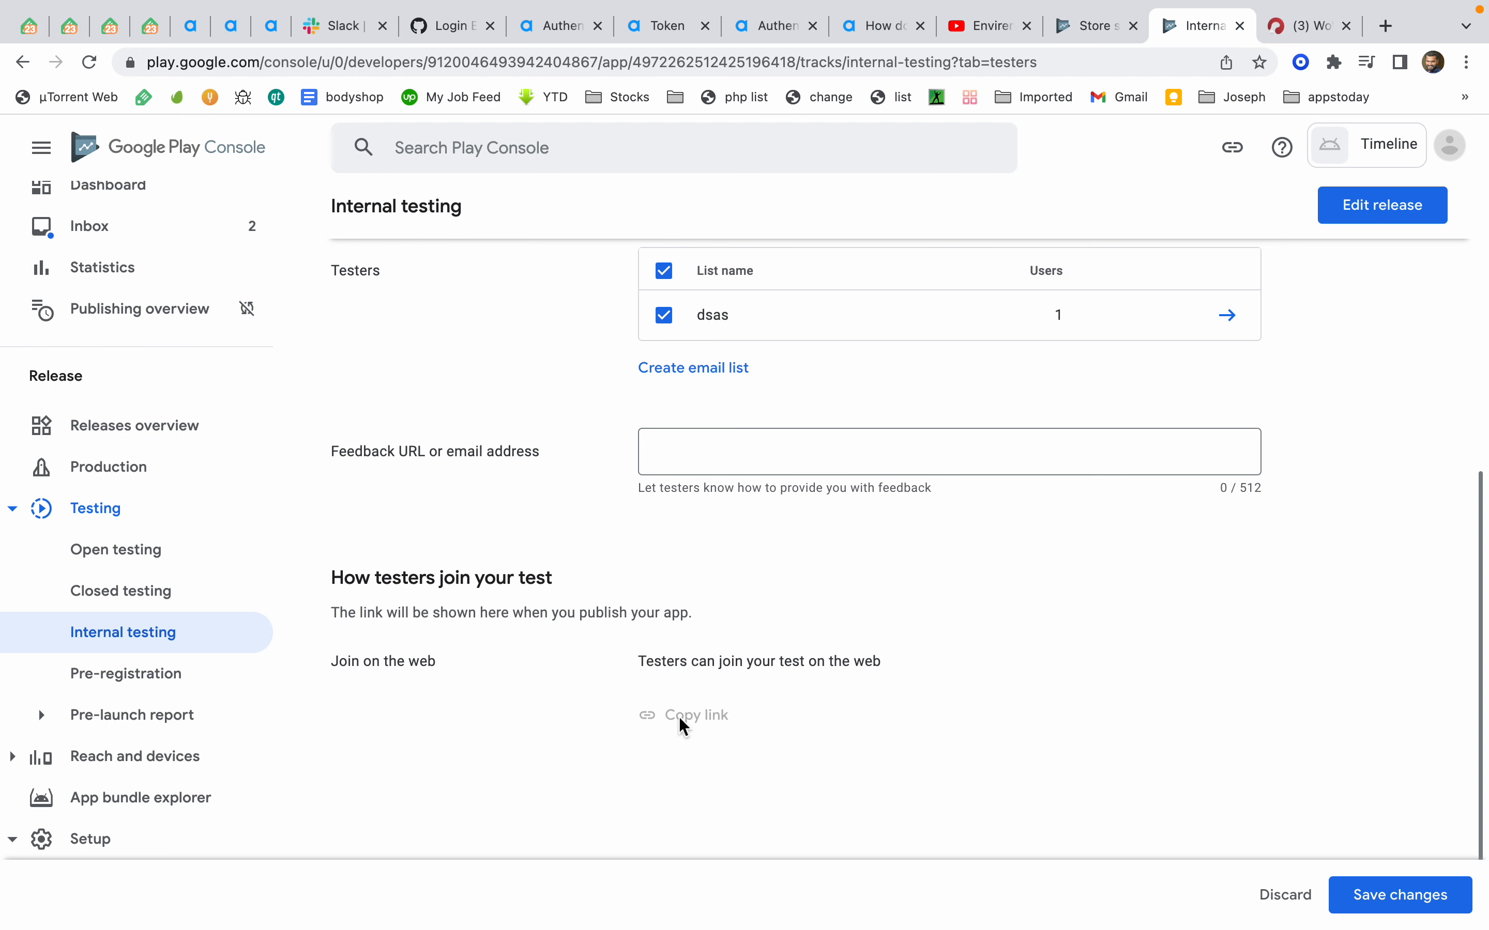
scroll(682, 725, "up", 8)
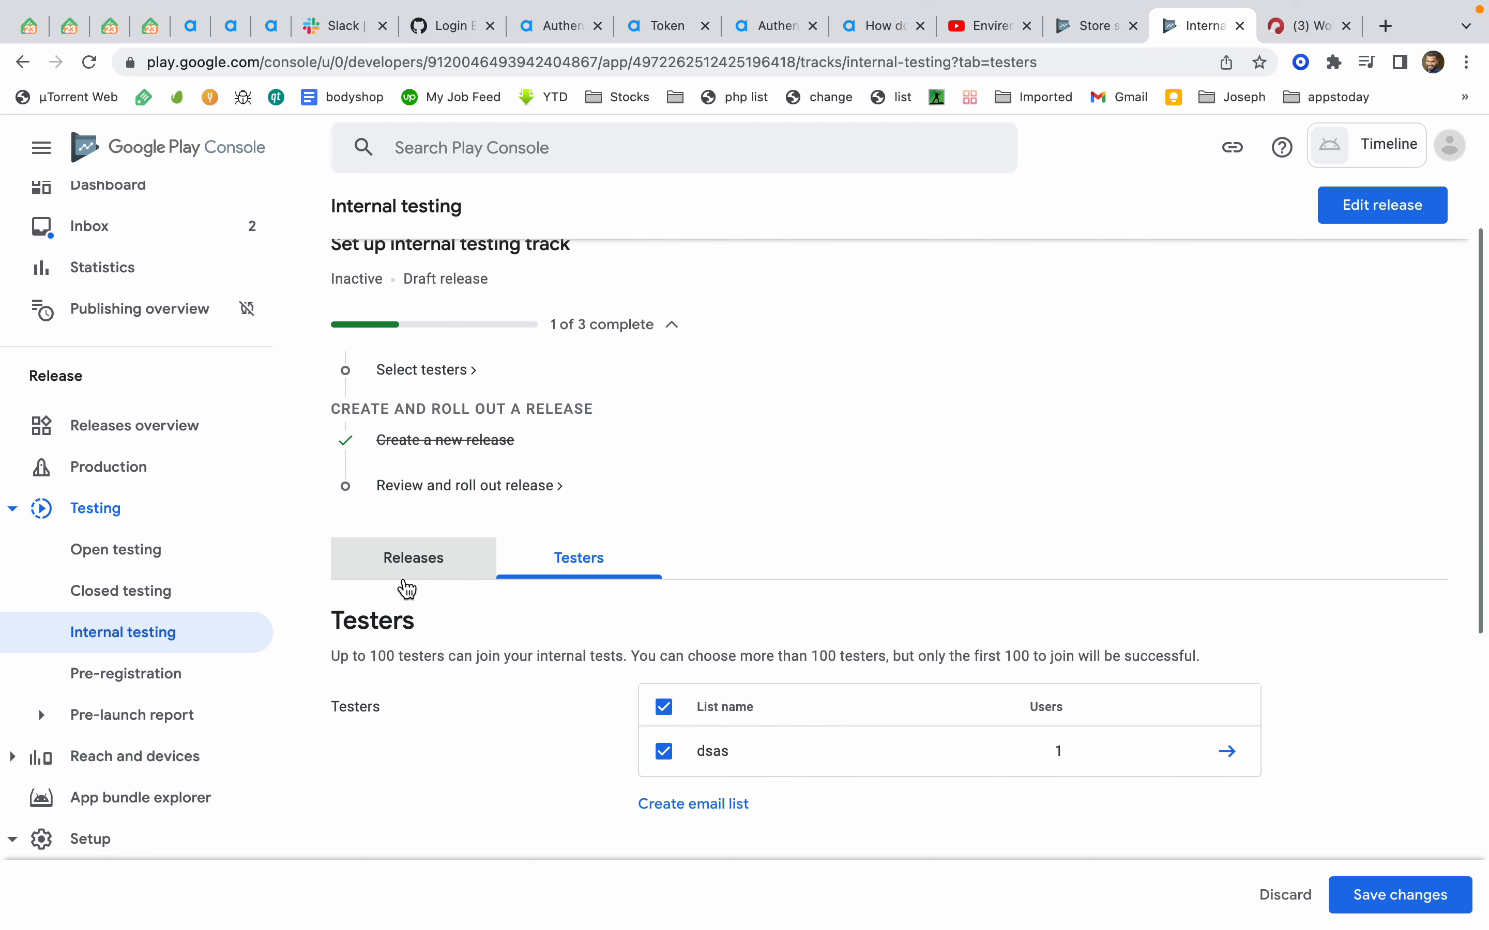
scroll(469, 556, "down", 10)
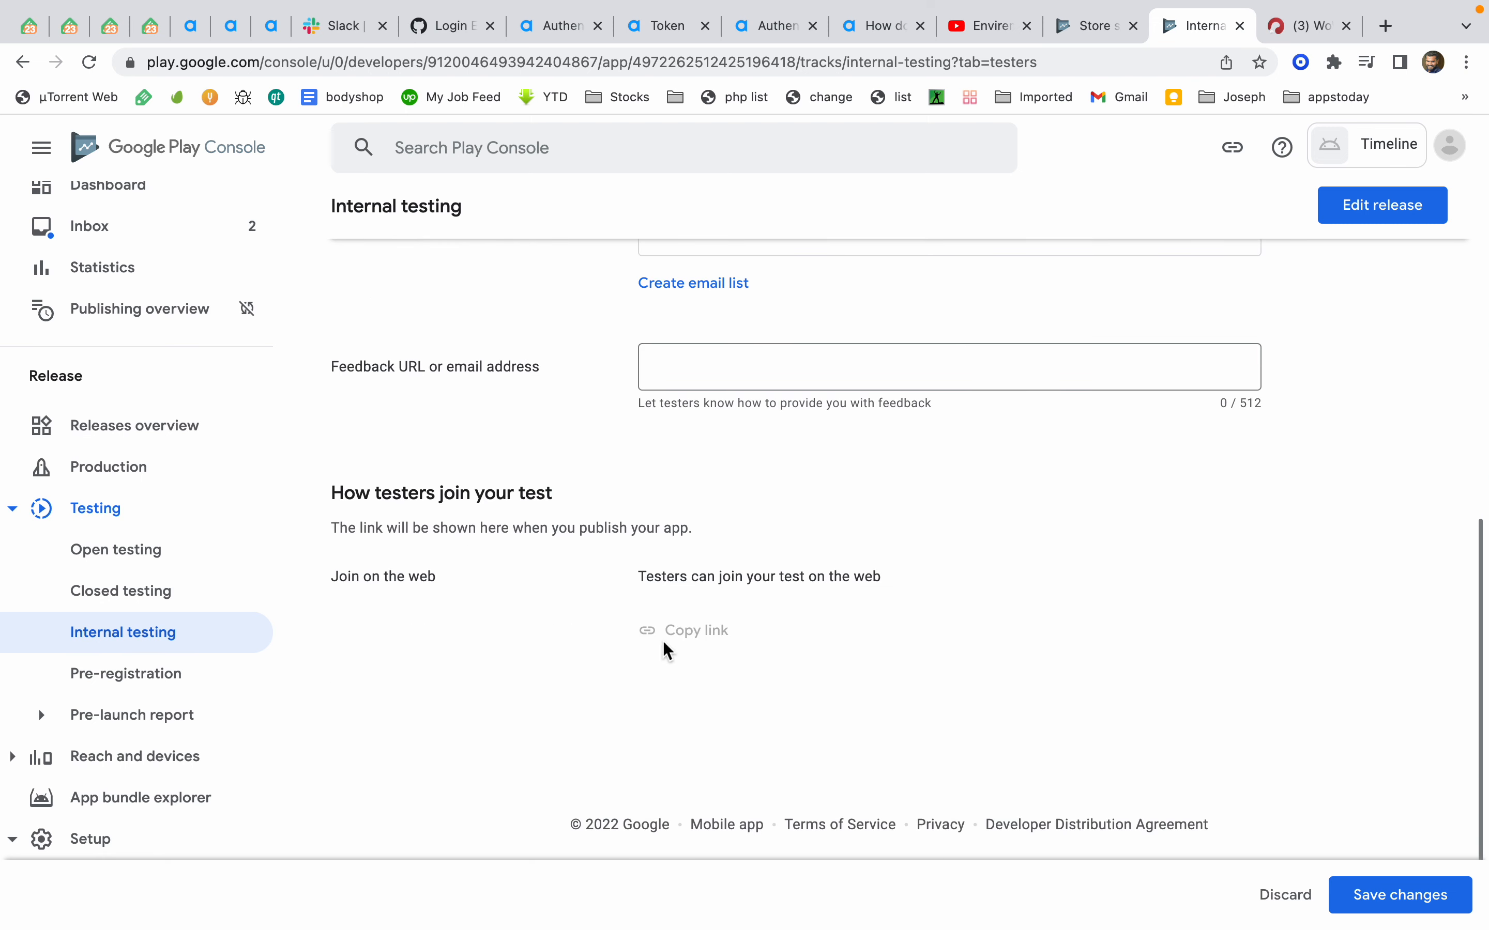
left_click(1414, 905)
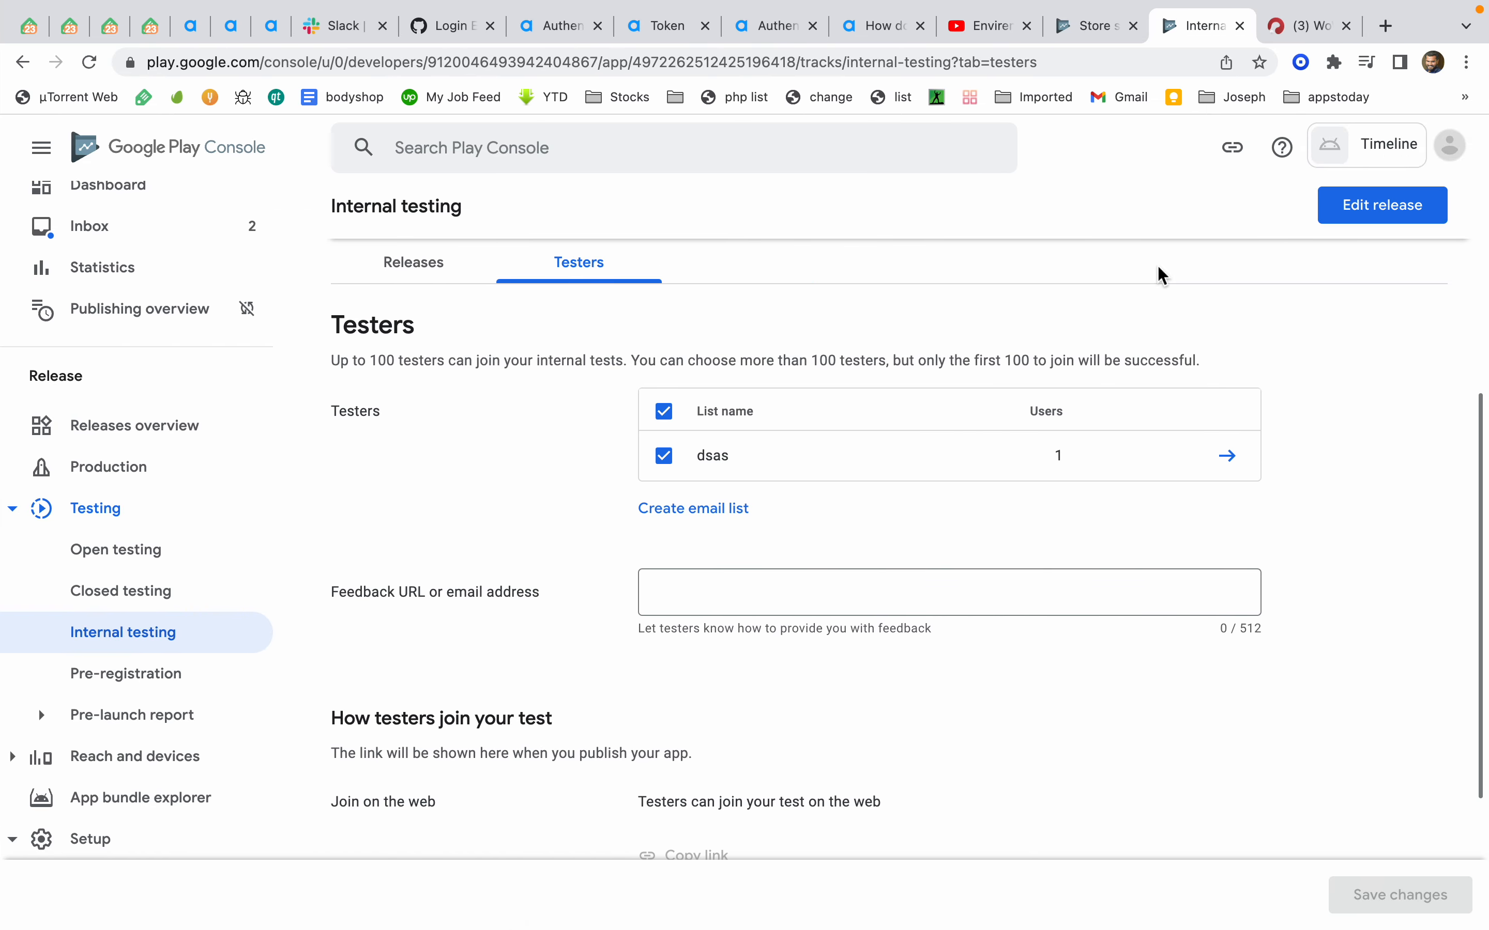
mouse_move(892, 7)
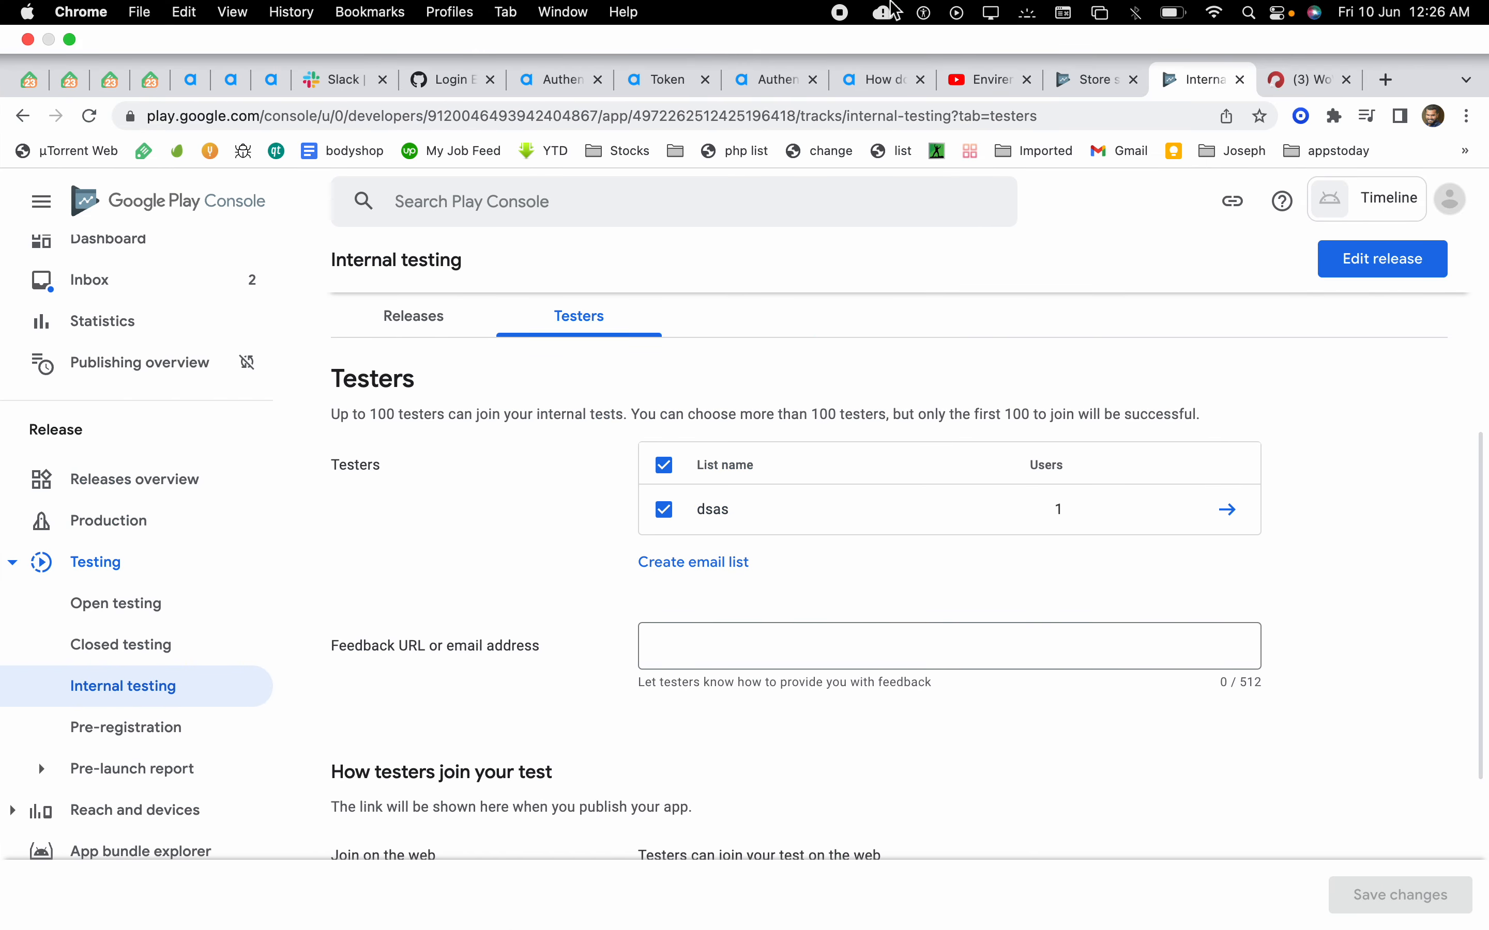